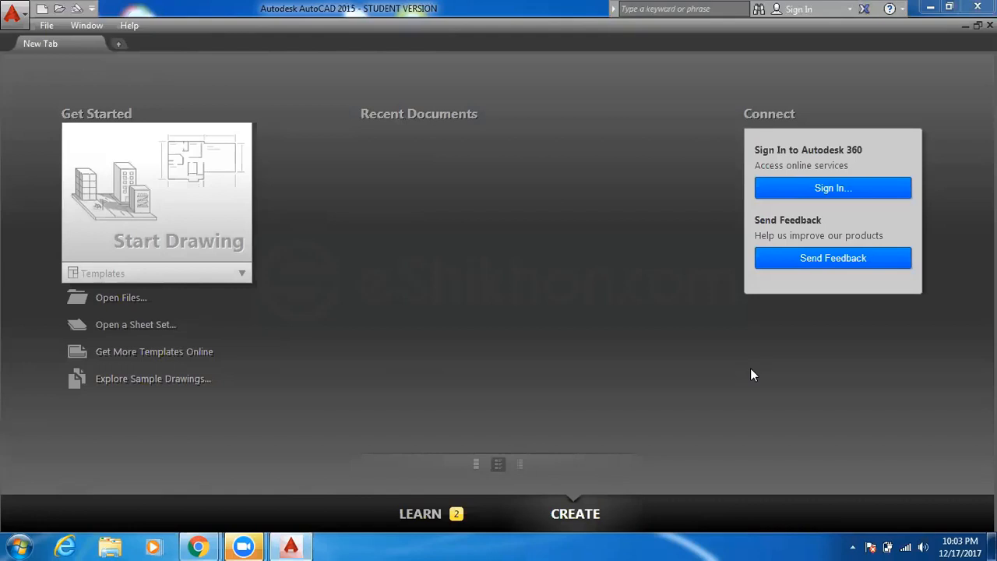
Start a new drawing and turn off the grid display.
click(173, 171)
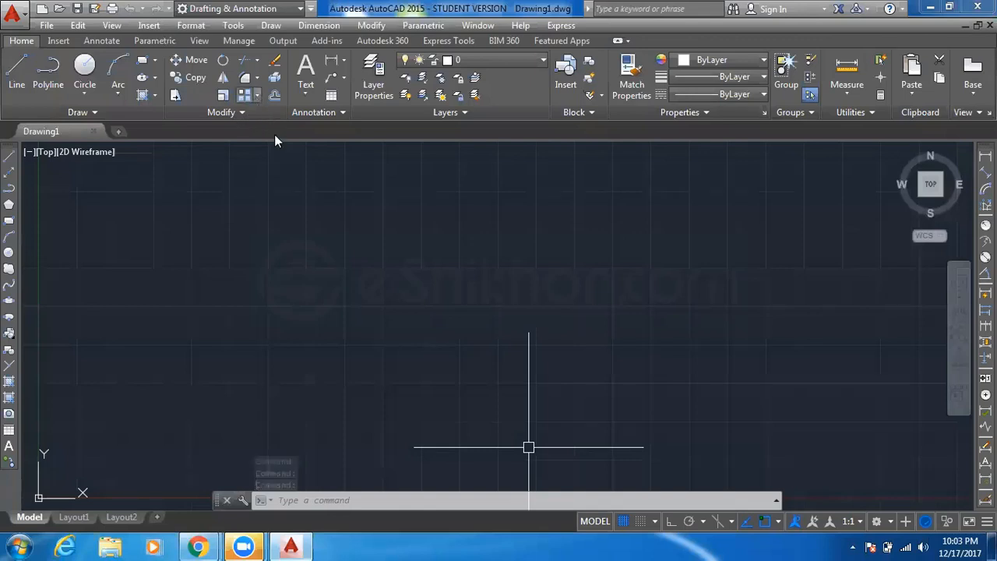
click(258, 94)
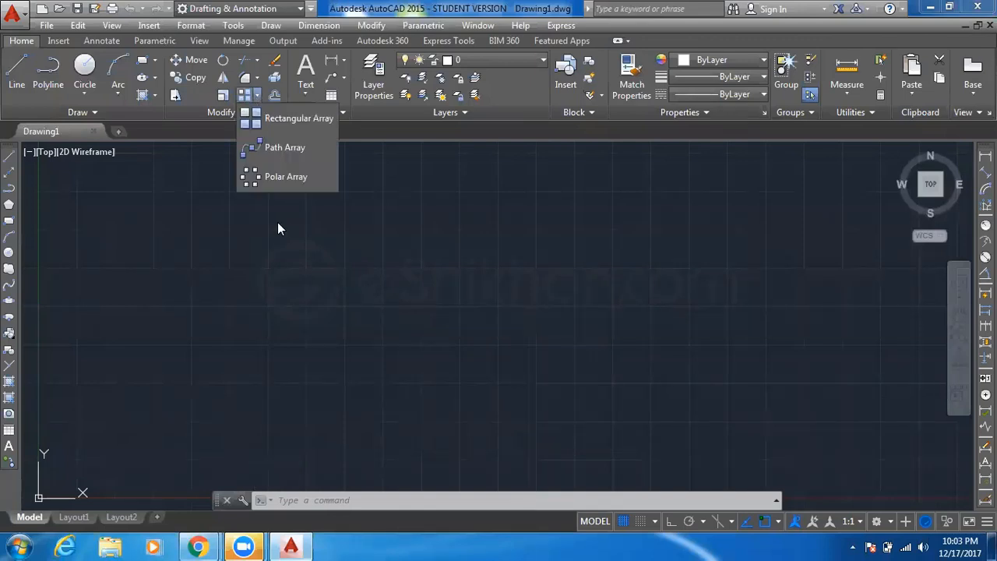
click(277, 222)
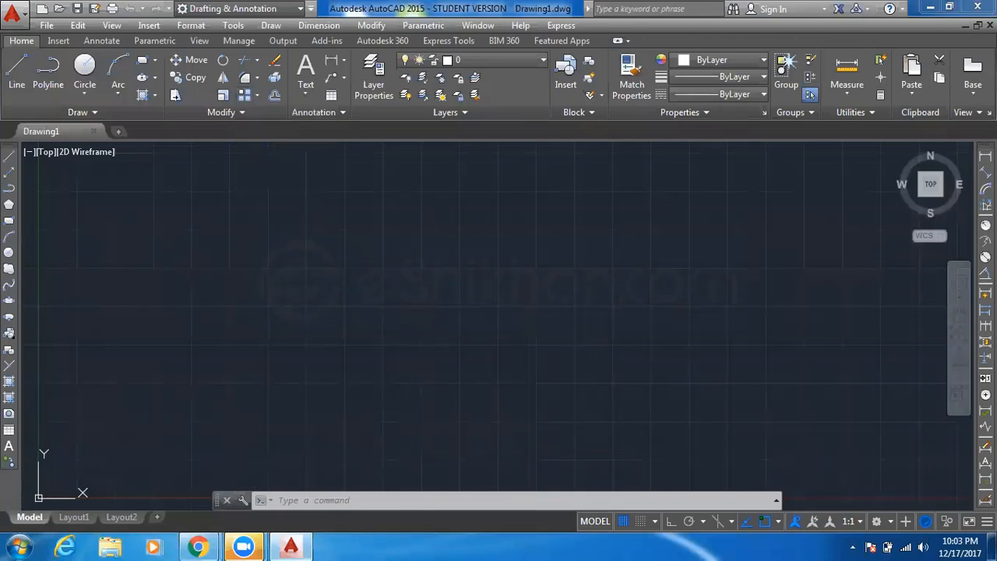
click(623, 522)
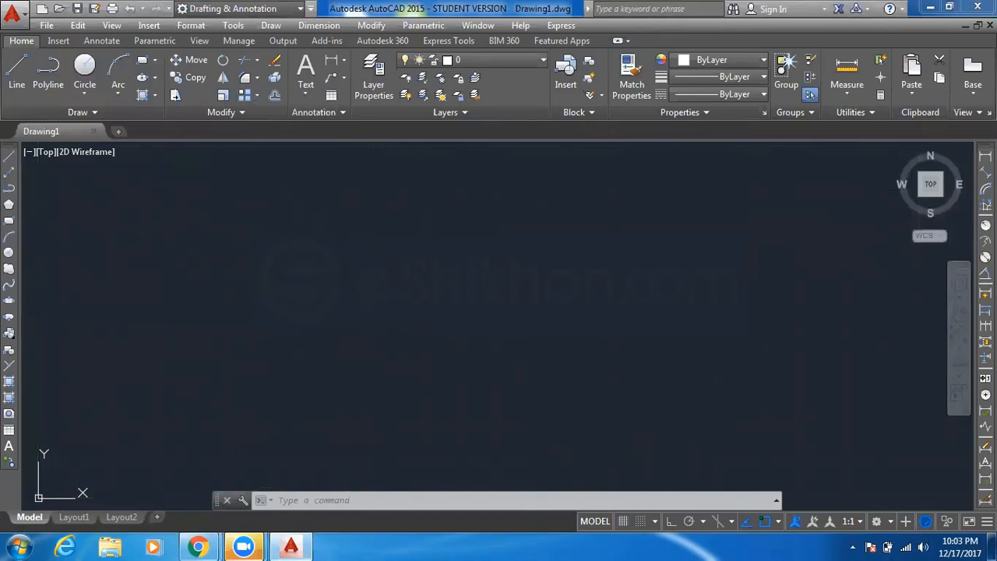
click(323, 235)
click(164, 360)
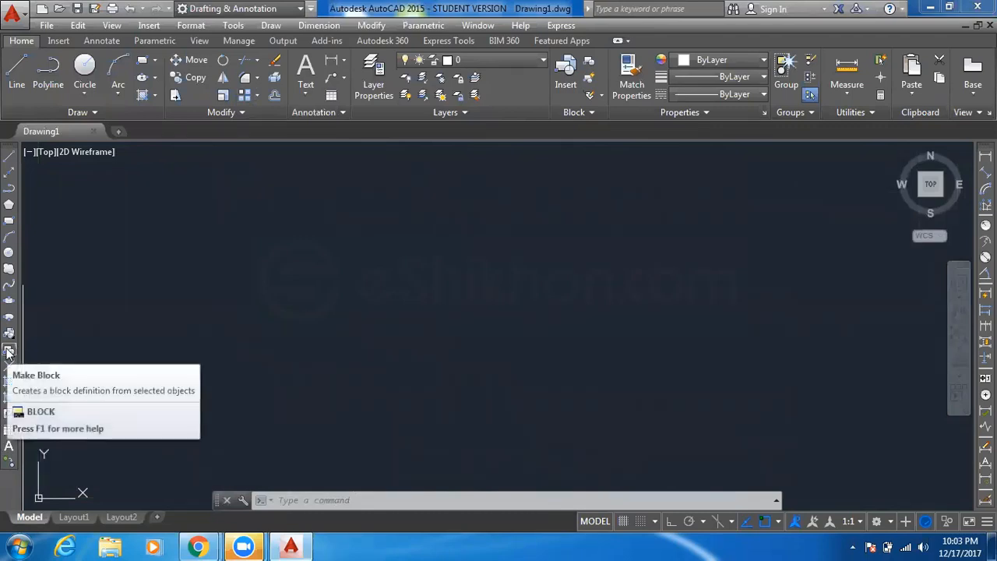
click(351, 249)
click(174, 399)
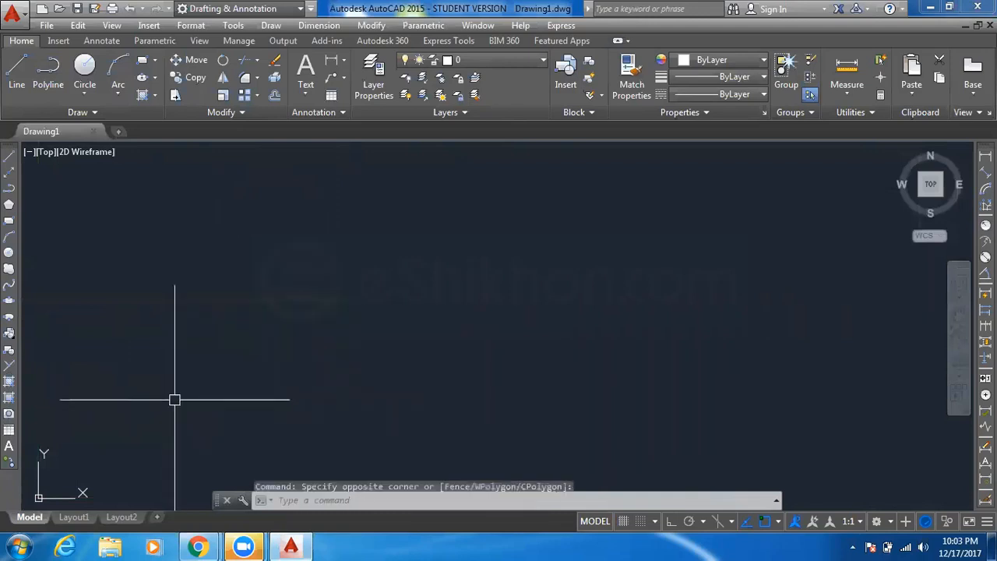
click(317, 232)
click(226, 358)
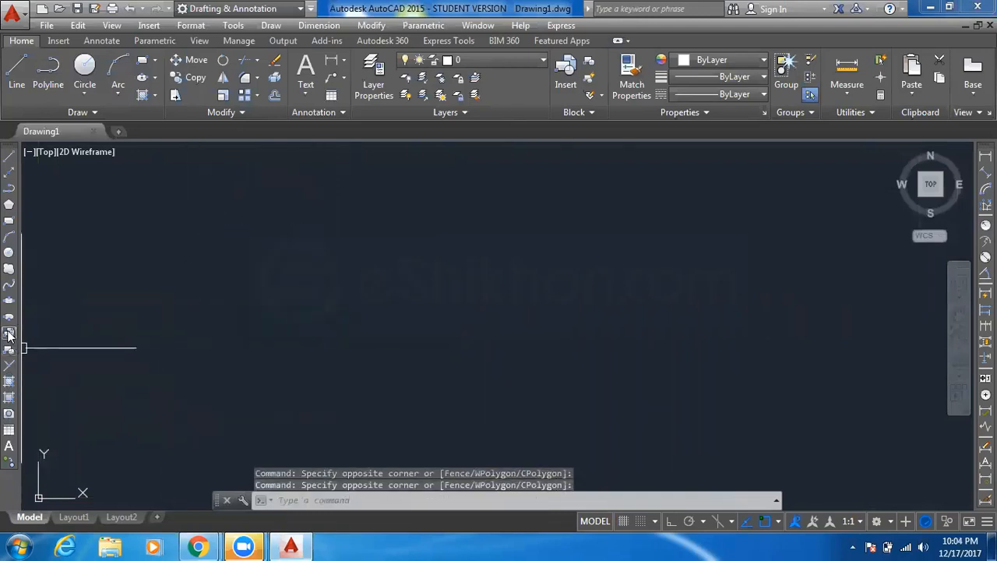
click(385, 271)
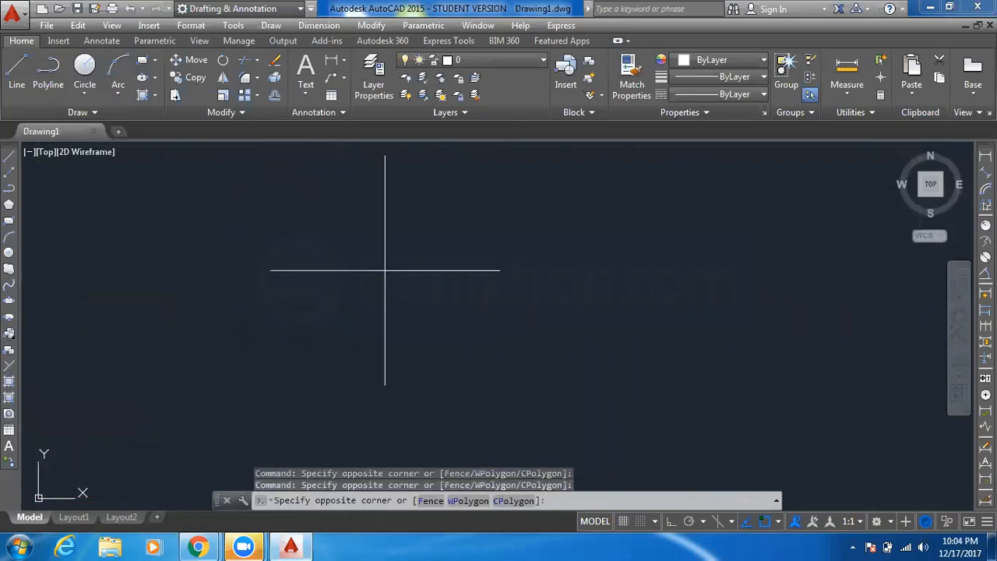
click(254, 365)
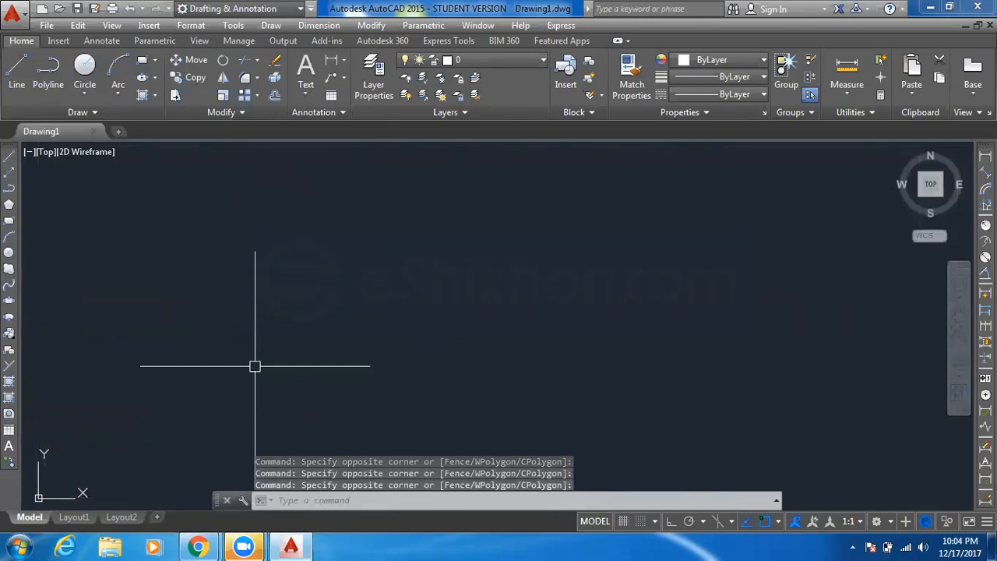
mouse_move(221, 538)
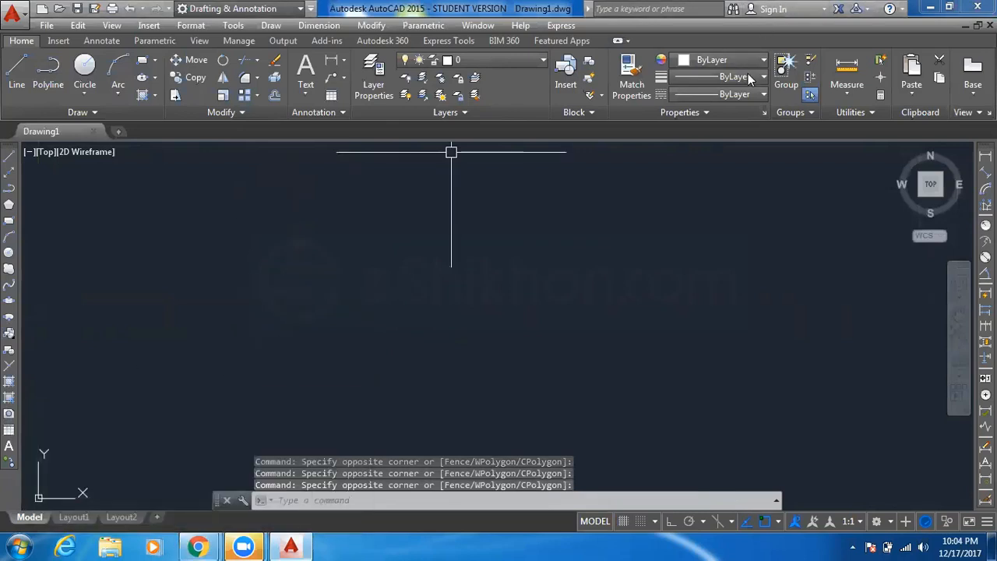
click(153, 260)
click(301, 266)
text(re)
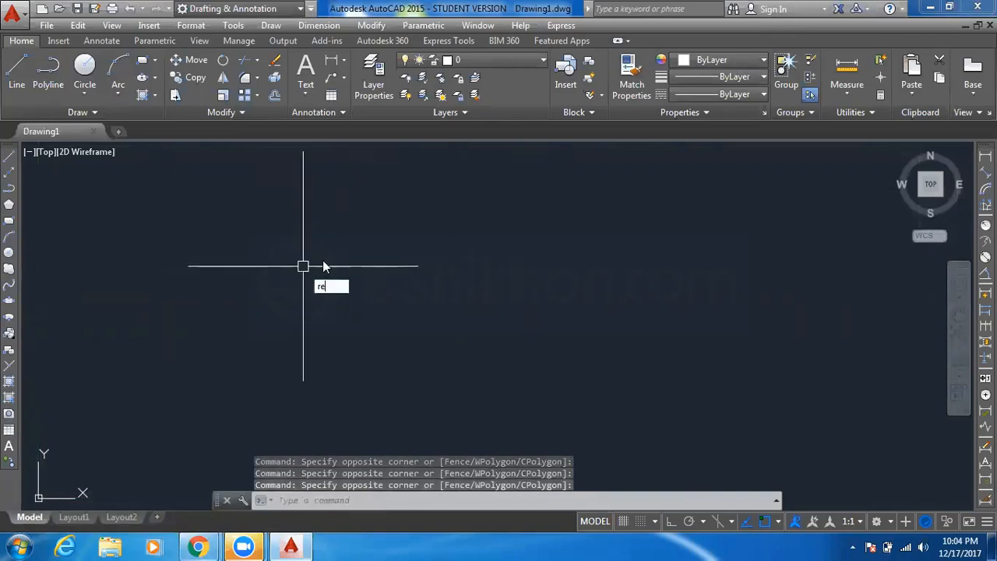
key(Escape)
click(323, 260)
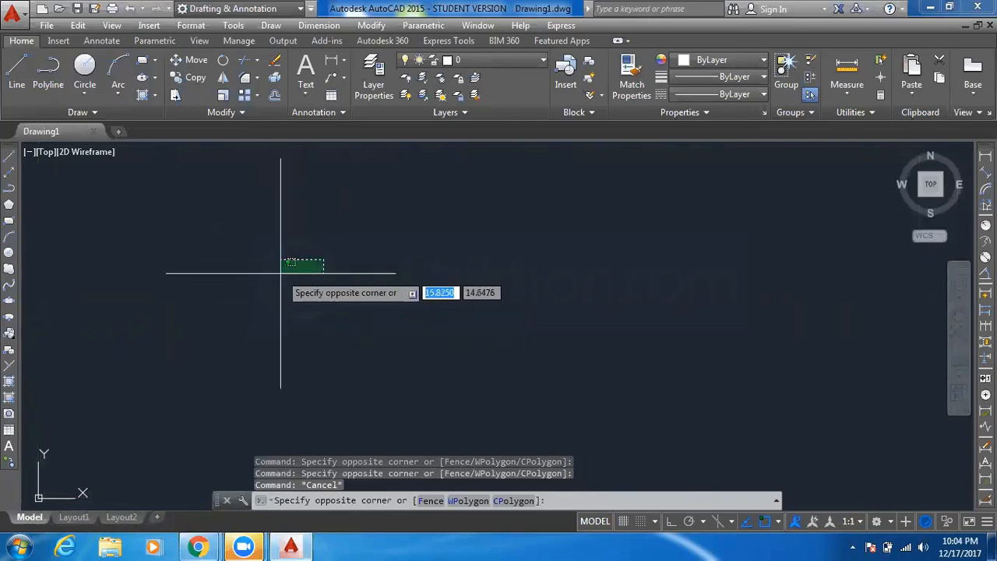
click(263, 330)
key(Escape)
key(Escape)
key(Escape)
Draw a small rectangle in the upper-left part of the drawing area with the Rectangle command.
text(rec)
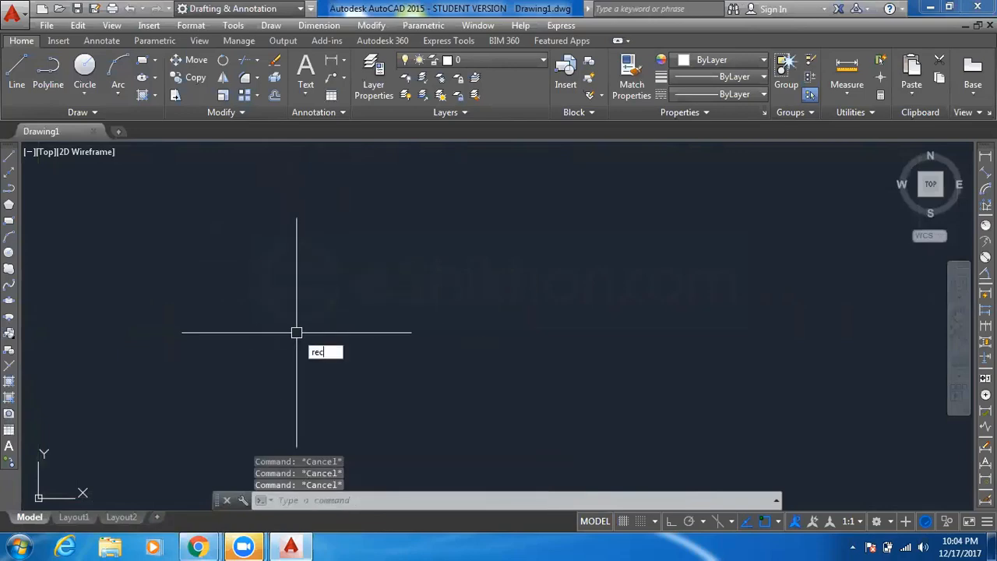
key(Return)
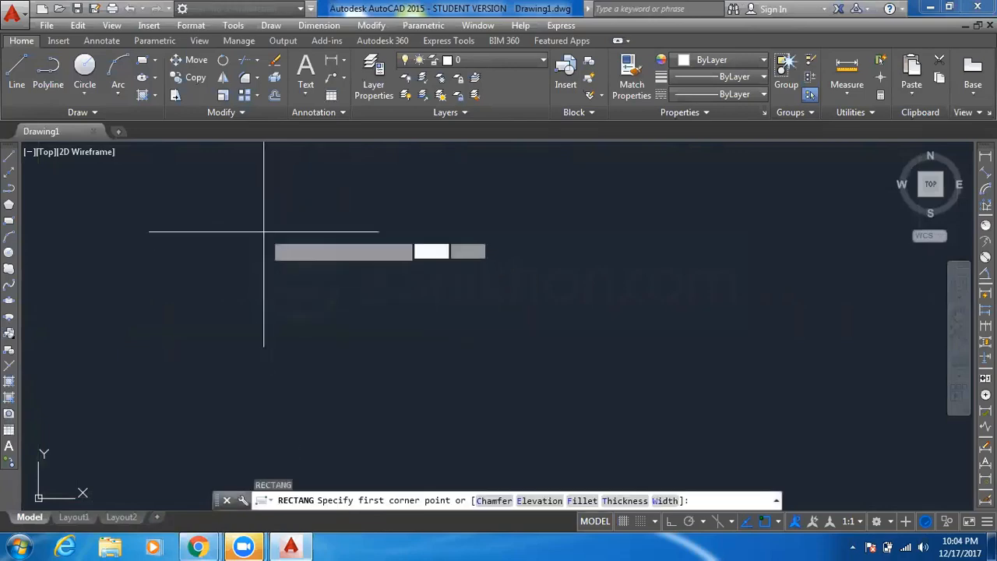
click(263, 231)
click(318, 271)
key(Escape)
key(Escape)
key(Escape)
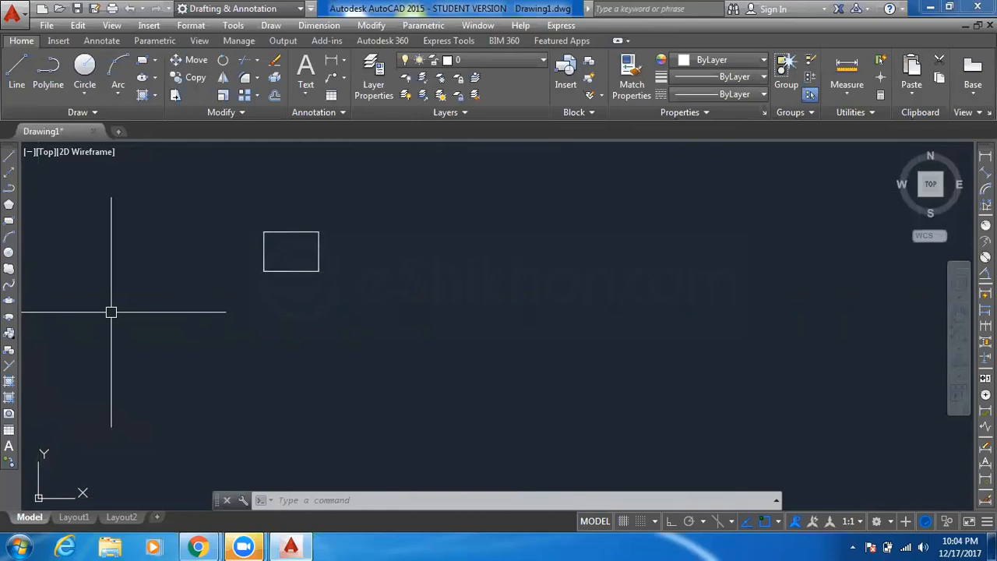
Examine the block insertion settings for name, insertion point, scale and rotation, and close them without inserting anything.
middle_drag(279, 258, 295, 298)
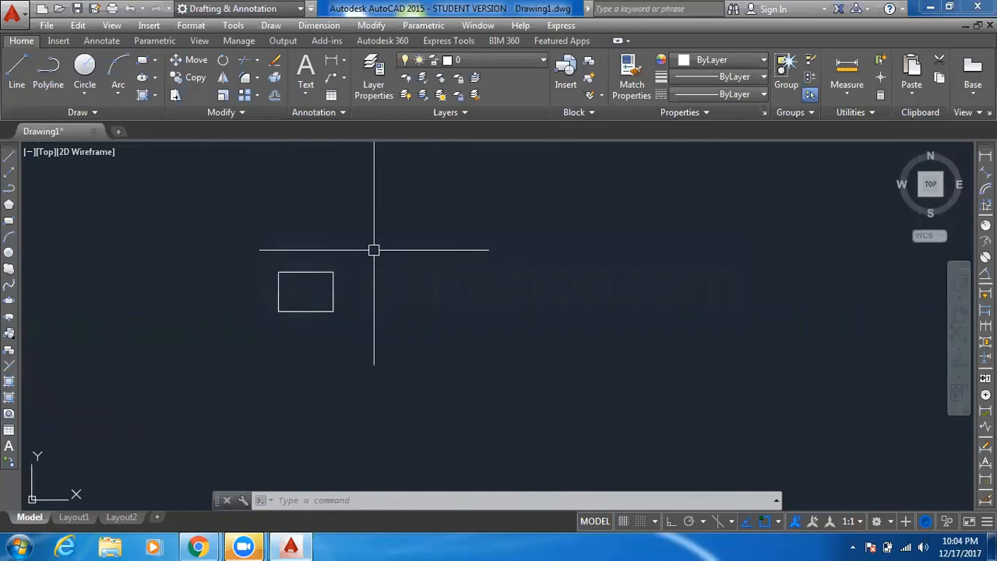
click(9, 337)
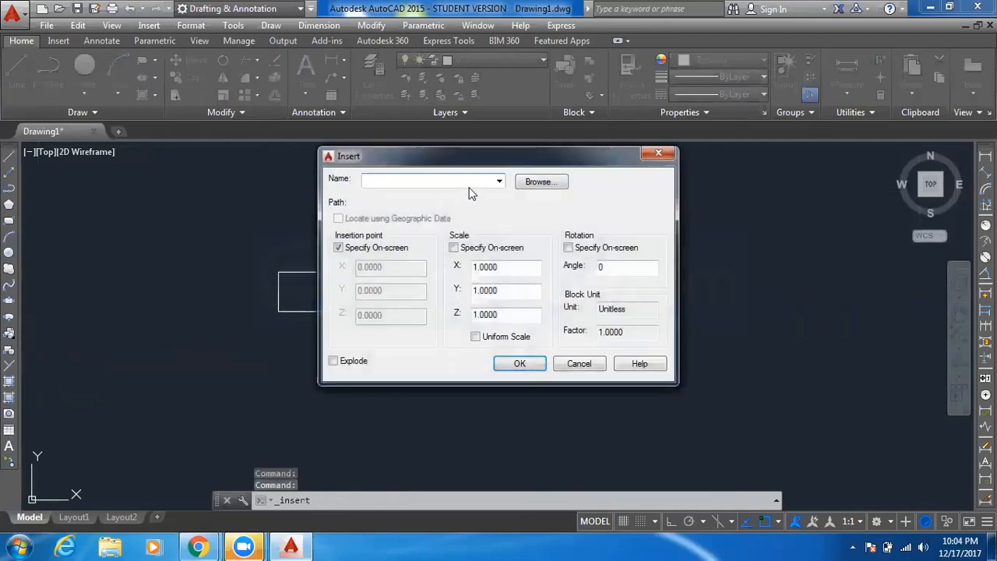
drag(466, 164, 265, 190)
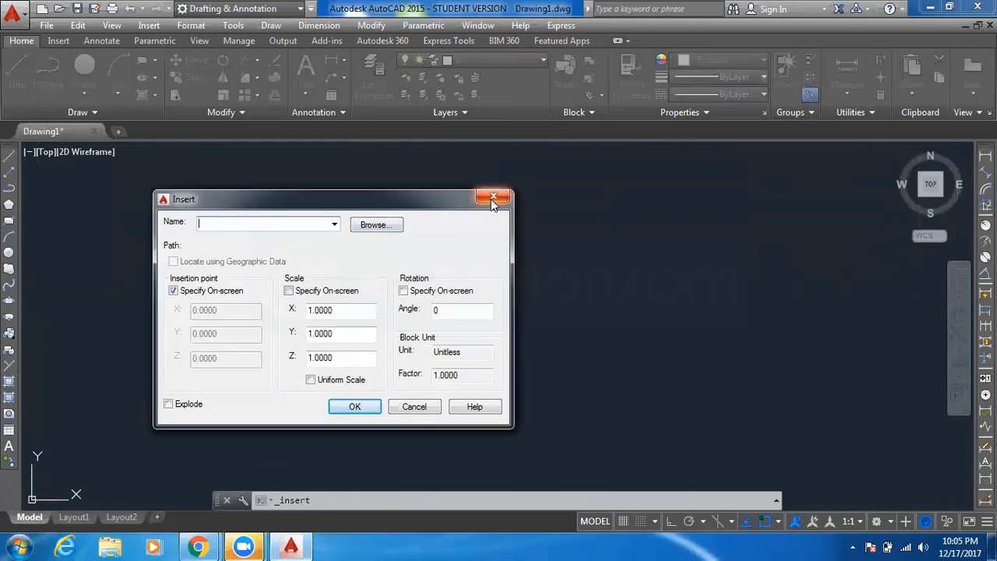
click(491, 199)
Try to insert a block named Rectengular with the rectangle selected.
click(335, 238)
click(162, 347)
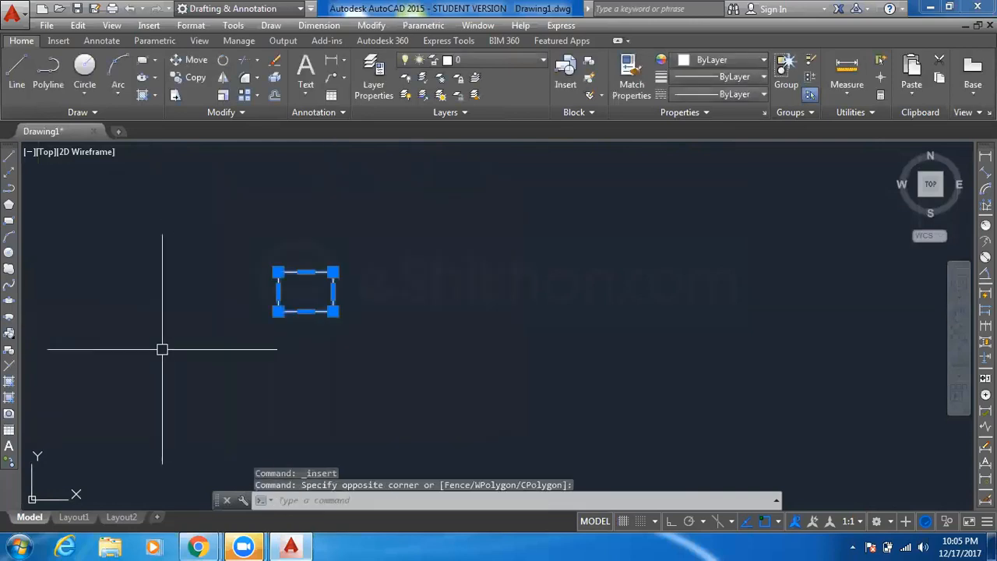
key(Return)
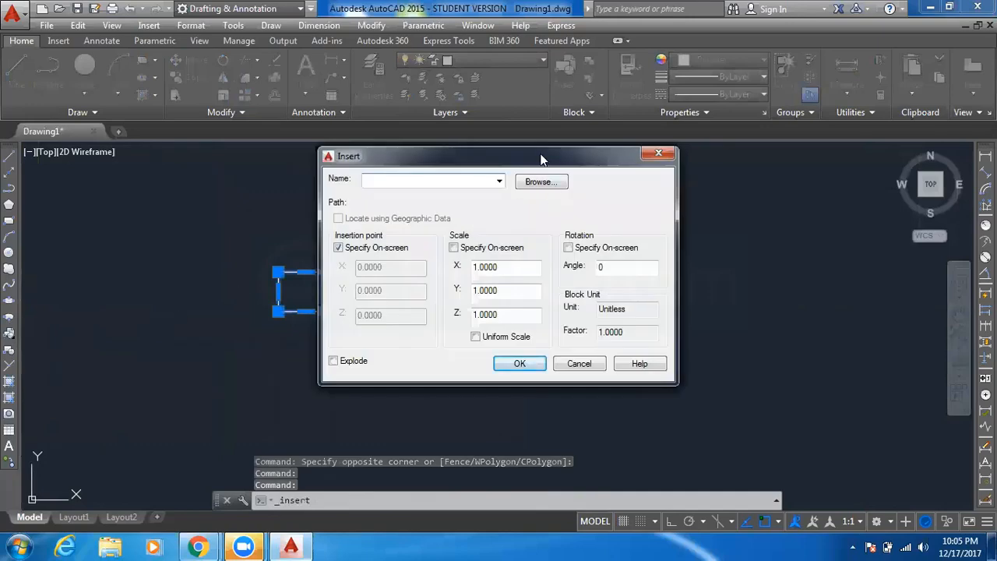
drag(541, 159, 362, 187)
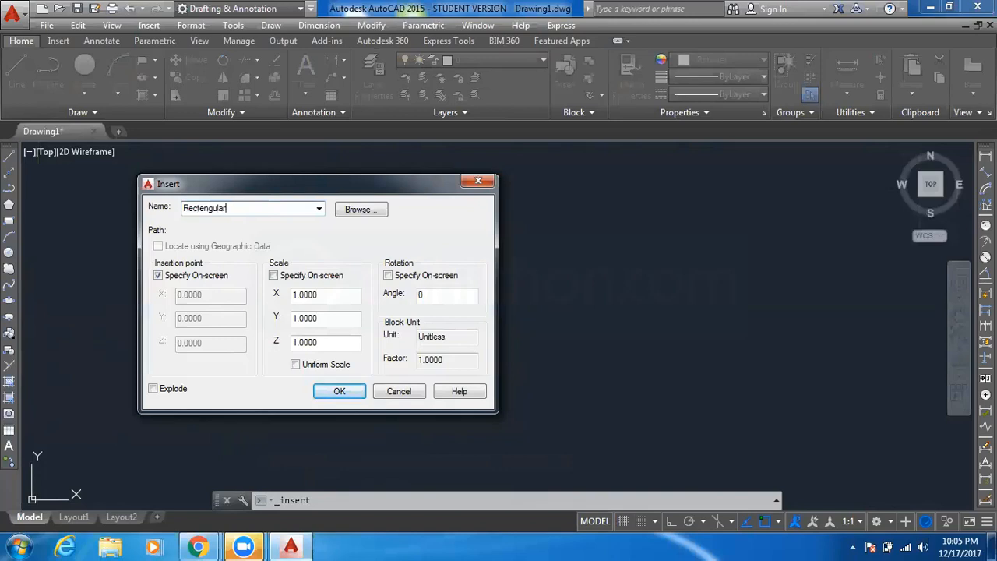
click(337, 391)
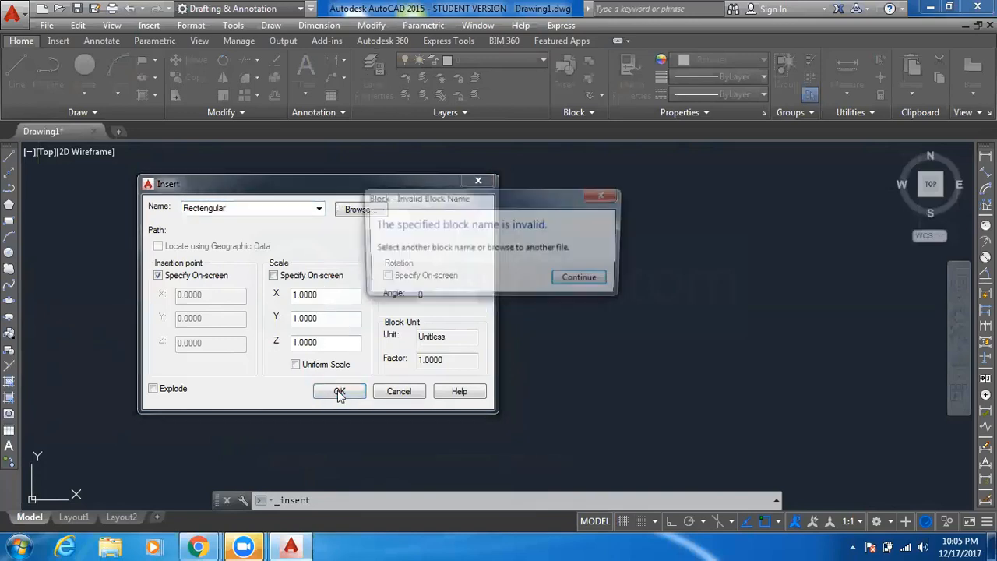
click(603, 198)
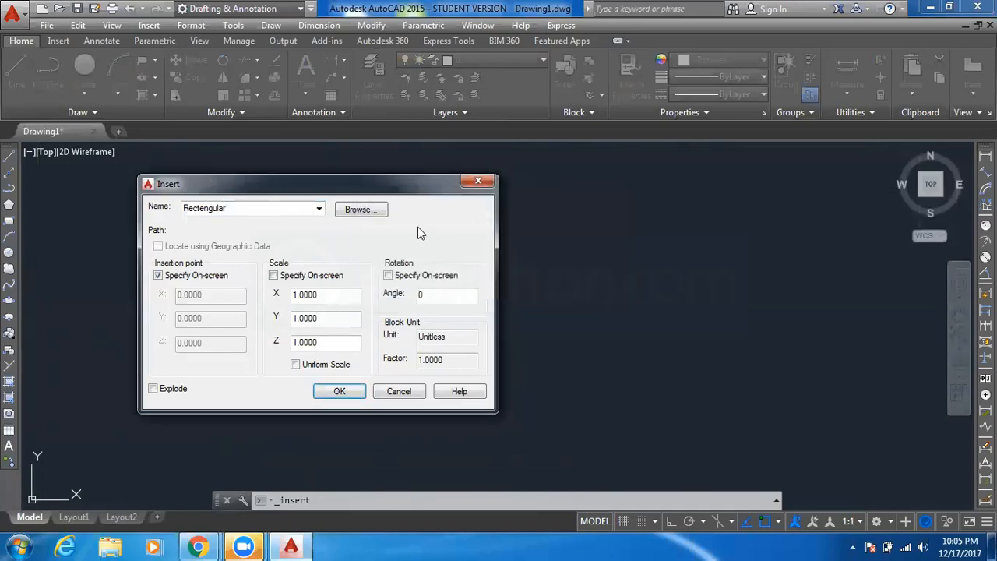
click(478, 182)
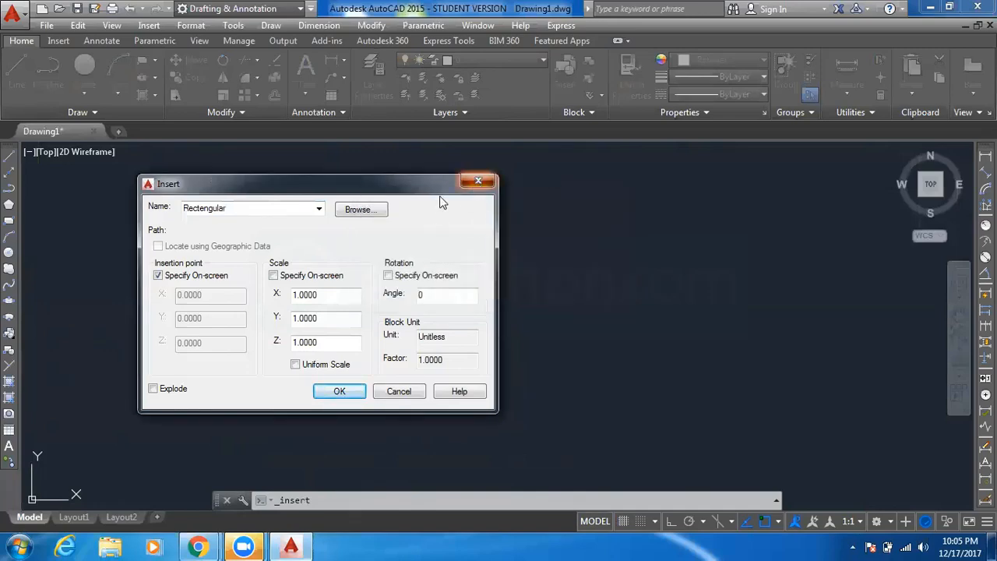
Start a block definition named Rectengular and select the rectangle as its object.
middle_drag(363, 276, 327, 234)
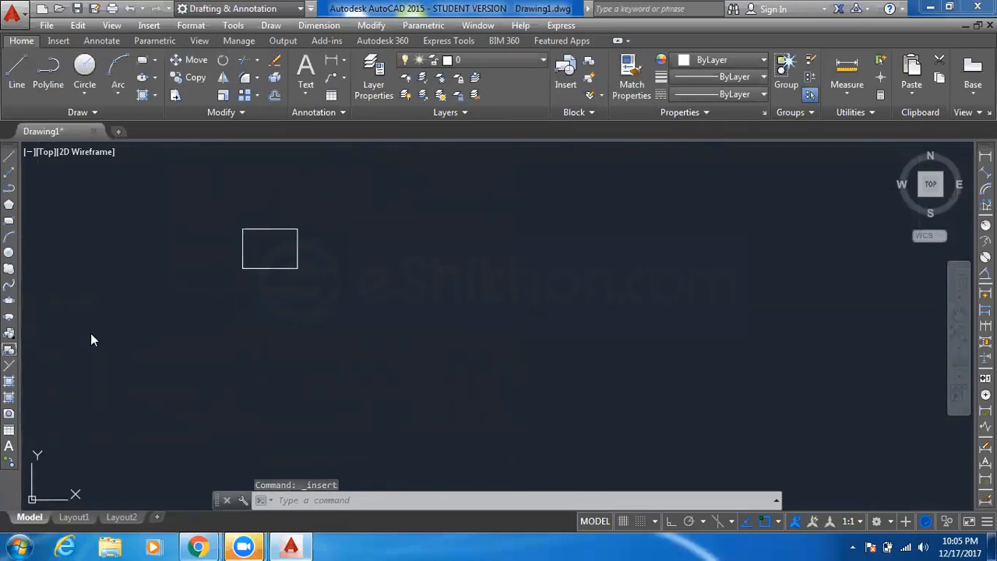
text(b)
key(Return)
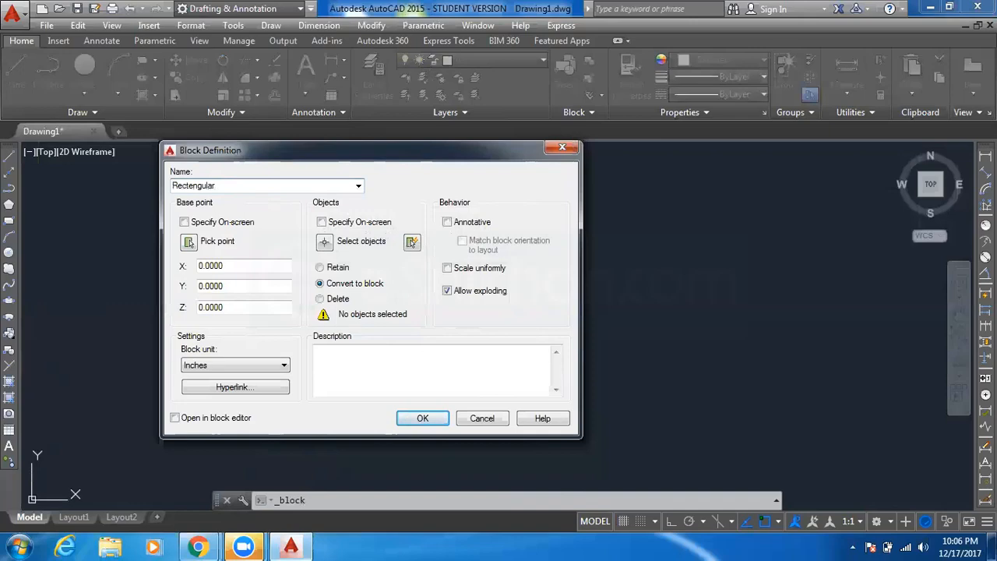
click(324, 243)
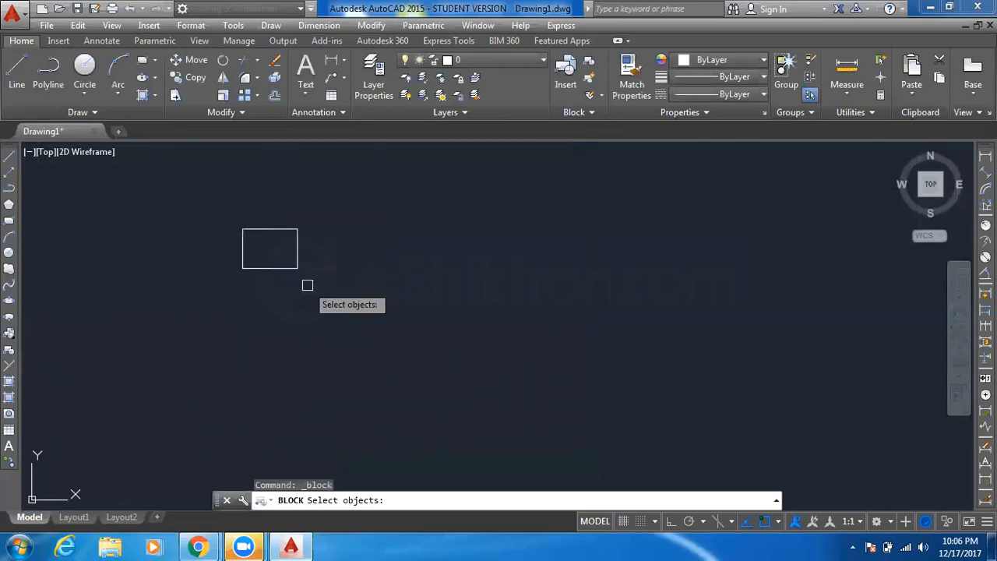
click(337, 212)
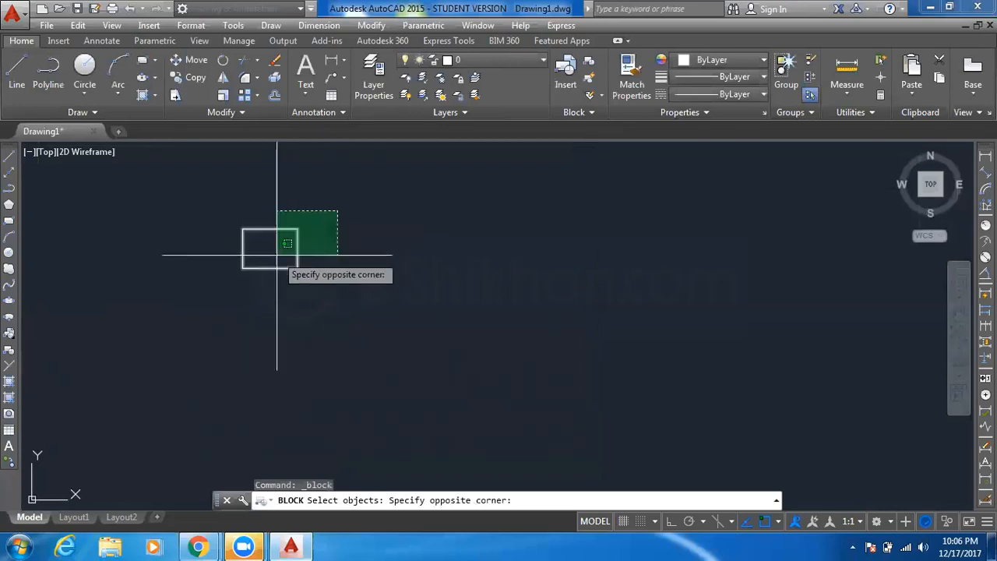
click(233, 289)
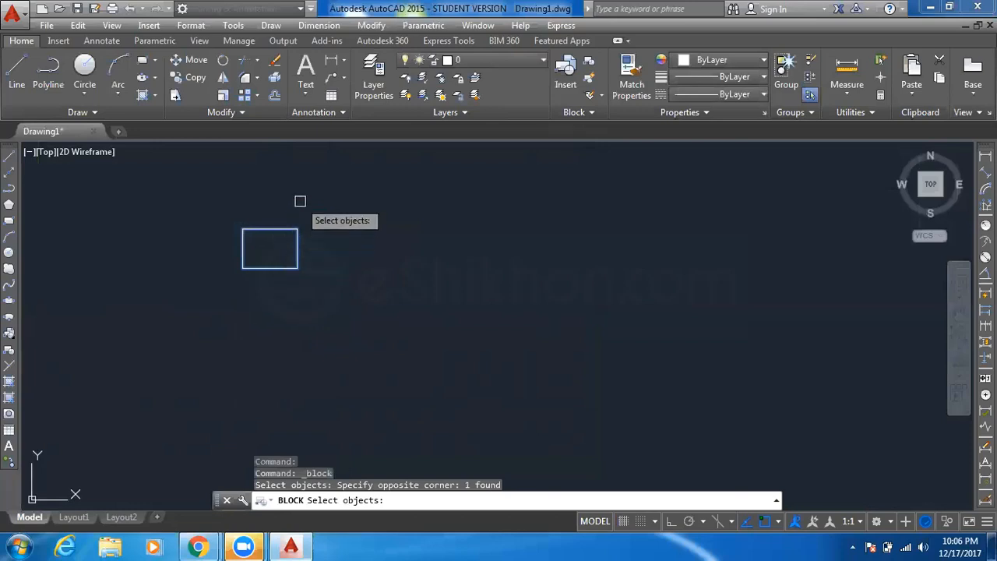
key(Return)
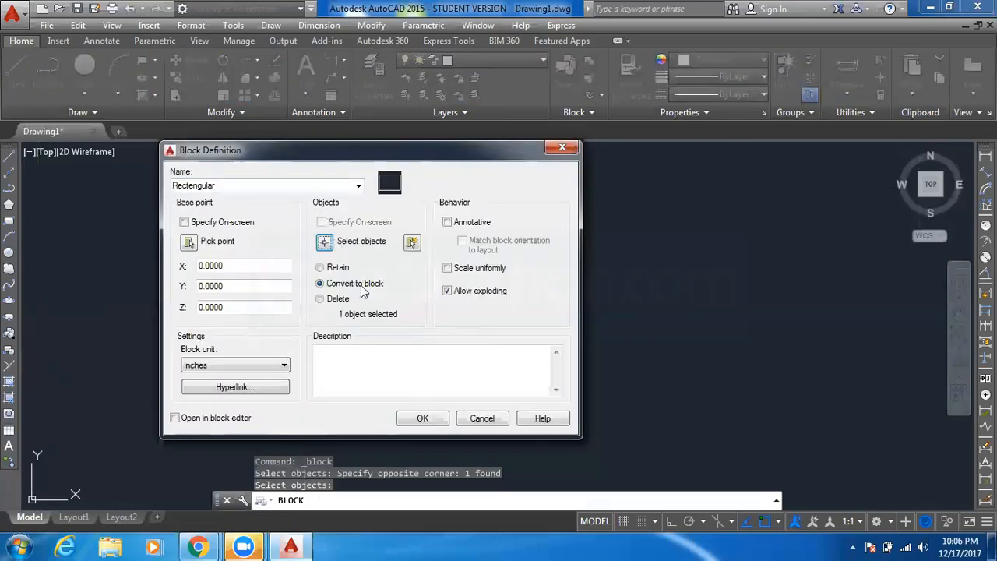
Set the block's base point at the rectangle's lower-left corner and create the block.
click(189, 243)
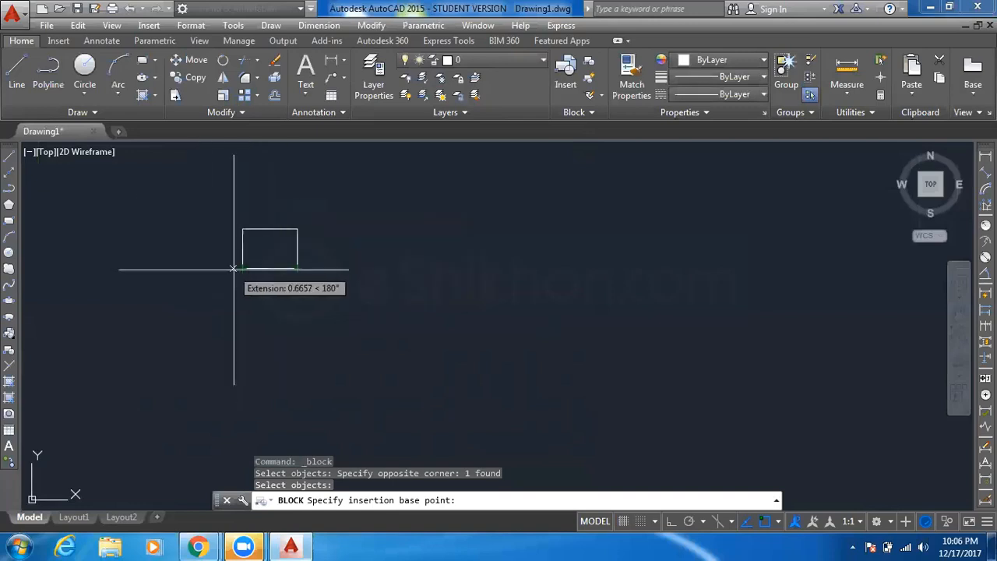
click(244, 269)
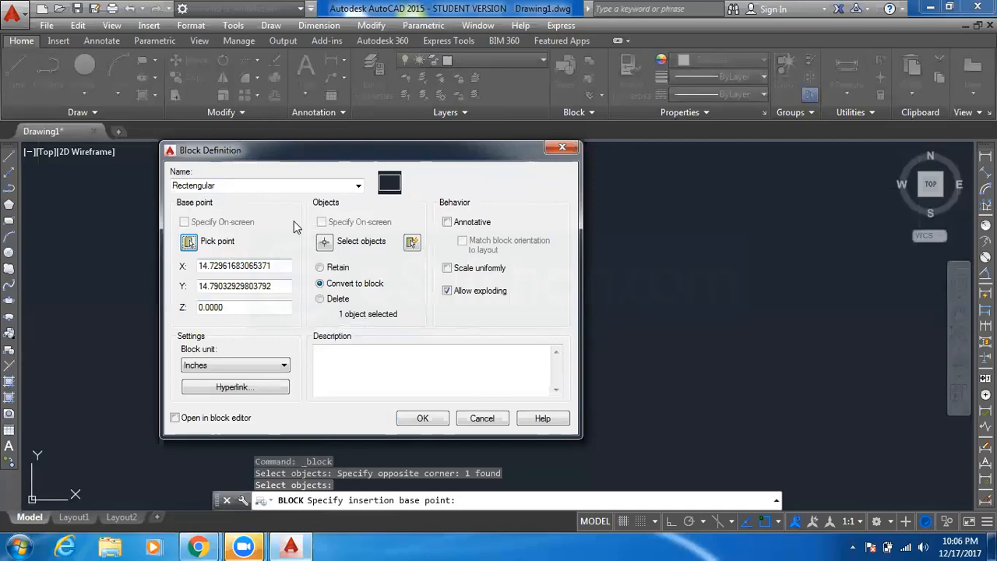
click(414, 418)
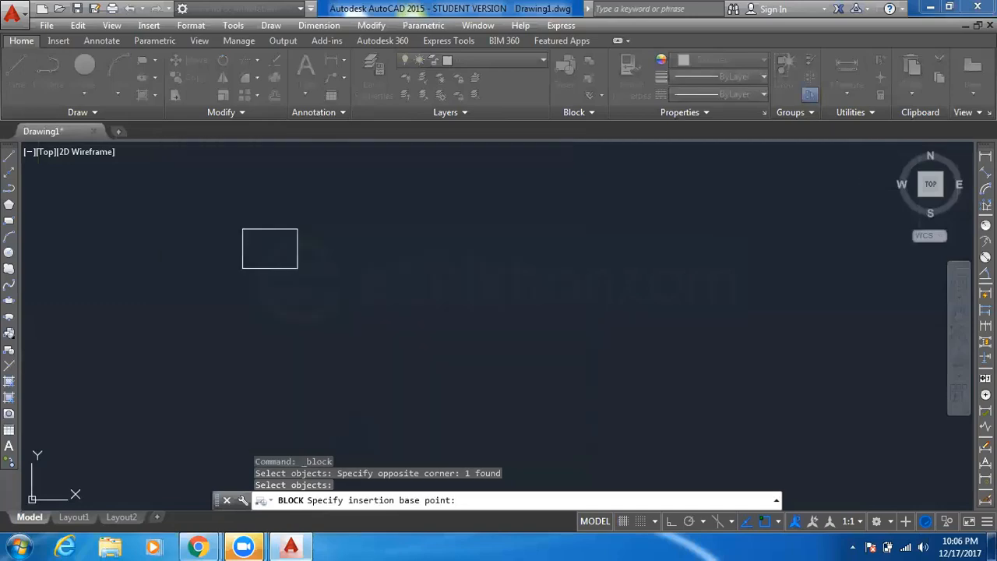
Delete the rectangle block from the drawing.
click(356, 200)
click(197, 299)
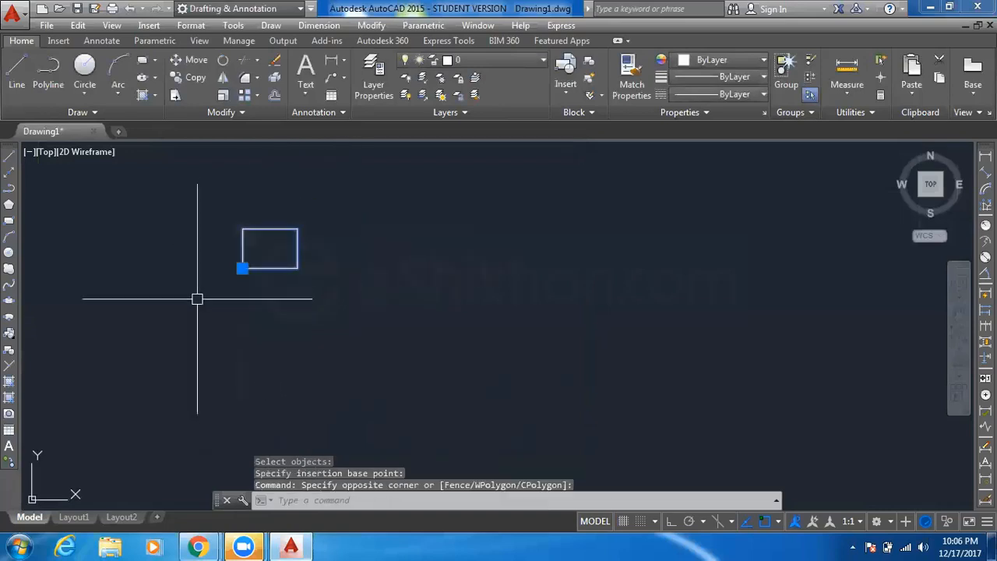
key(Delete)
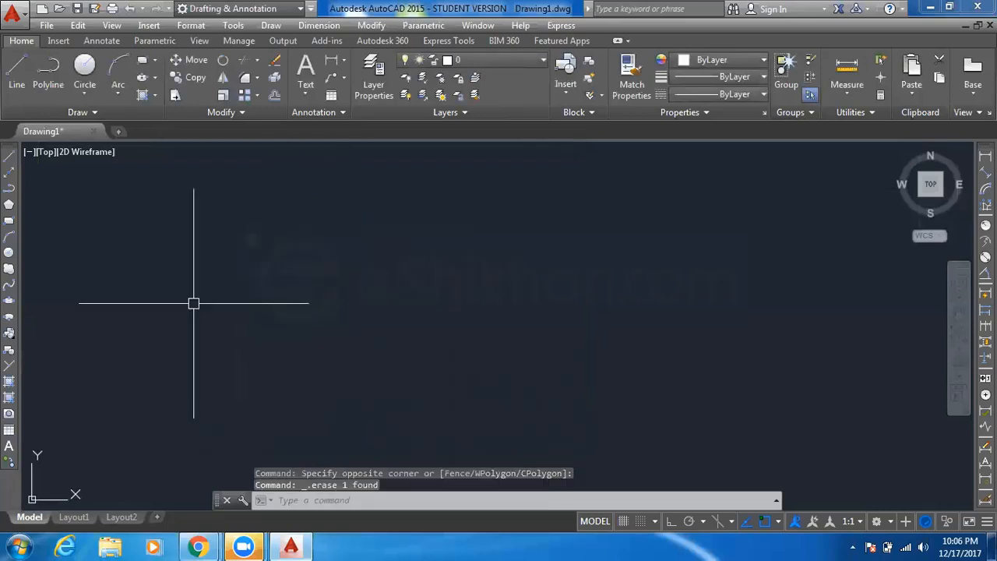
middle_drag(408, 238, 308, 248)
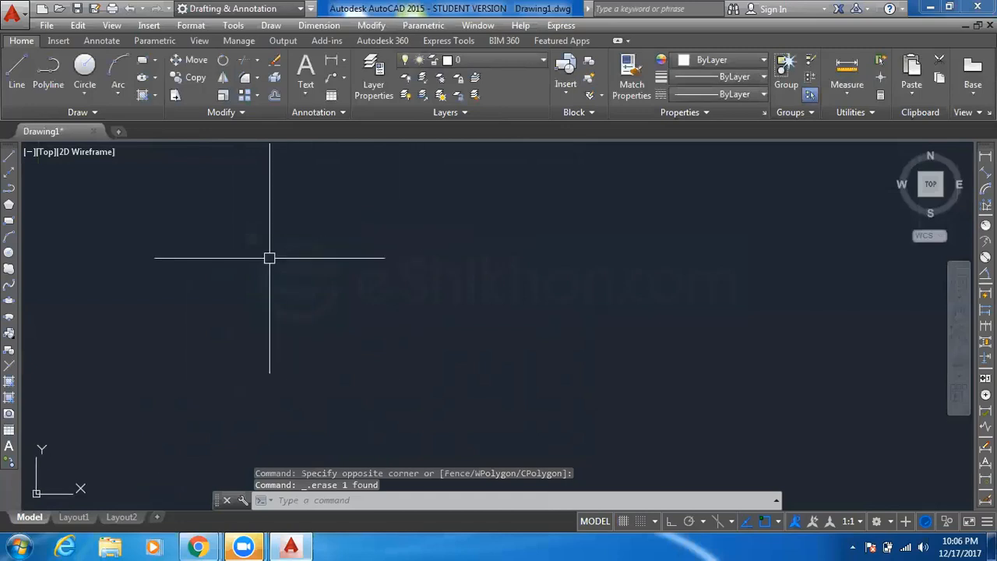
click(10, 333)
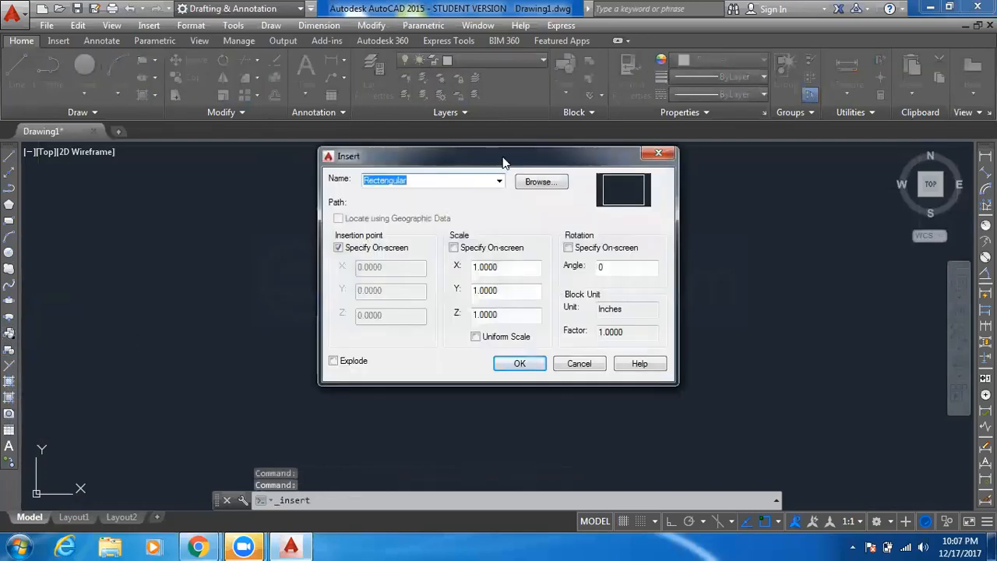
drag(503, 156, 392, 166)
click(539, 156)
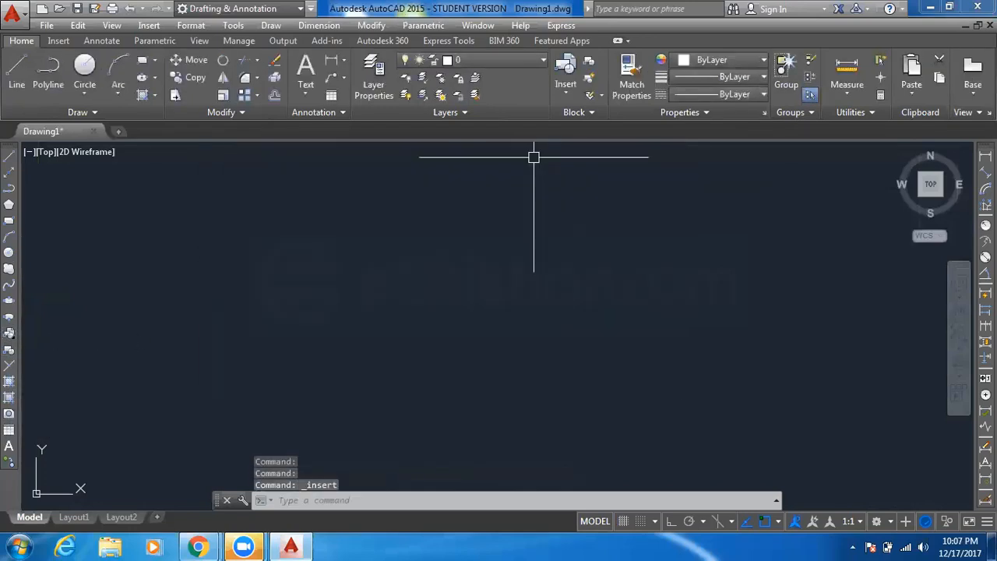
click(382, 211)
click(221, 297)
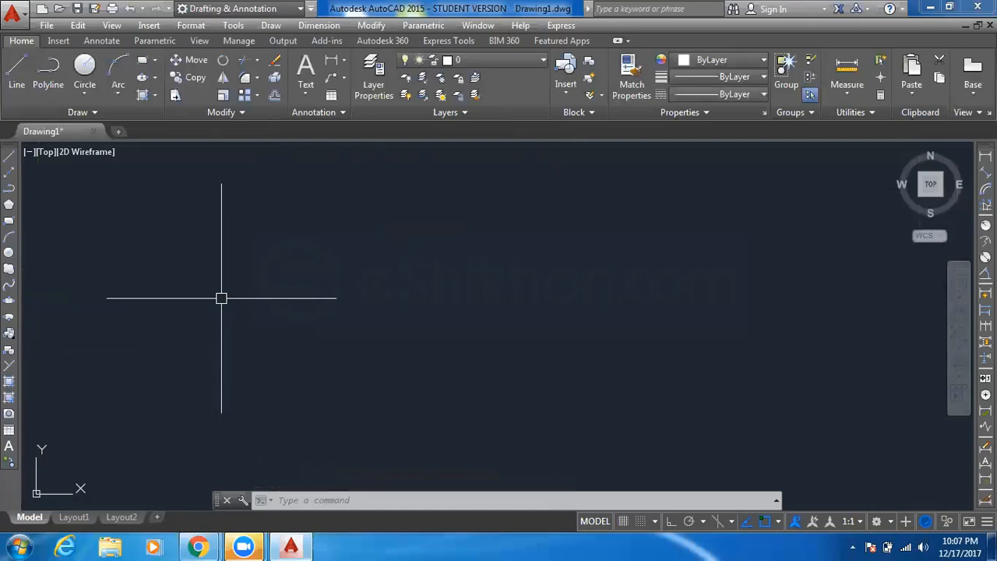
Draw a large rectangle in the left half of the empty drawing area.
click(9, 221)
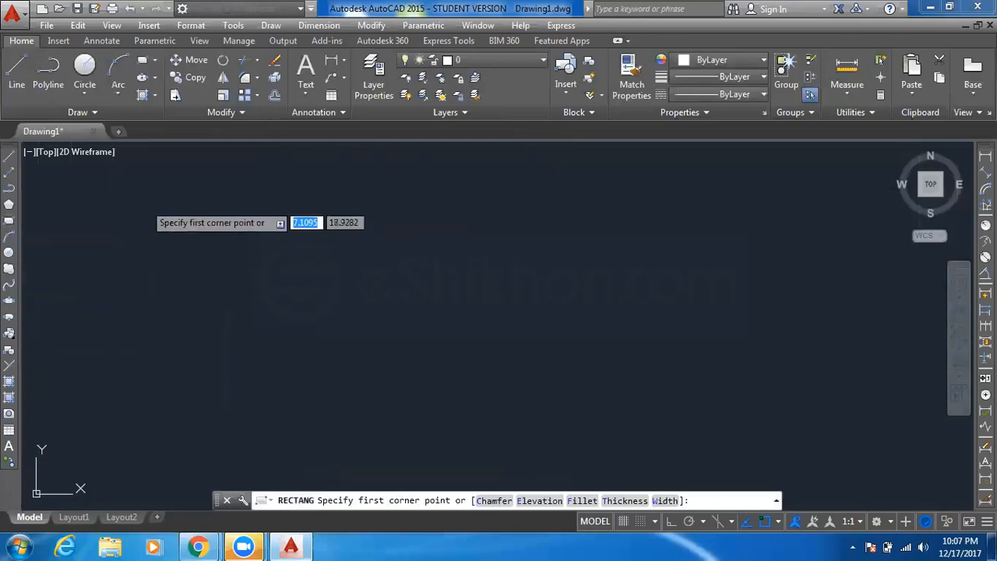
click(145, 204)
click(356, 345)
middle_drag(348, 218, 338, 227)
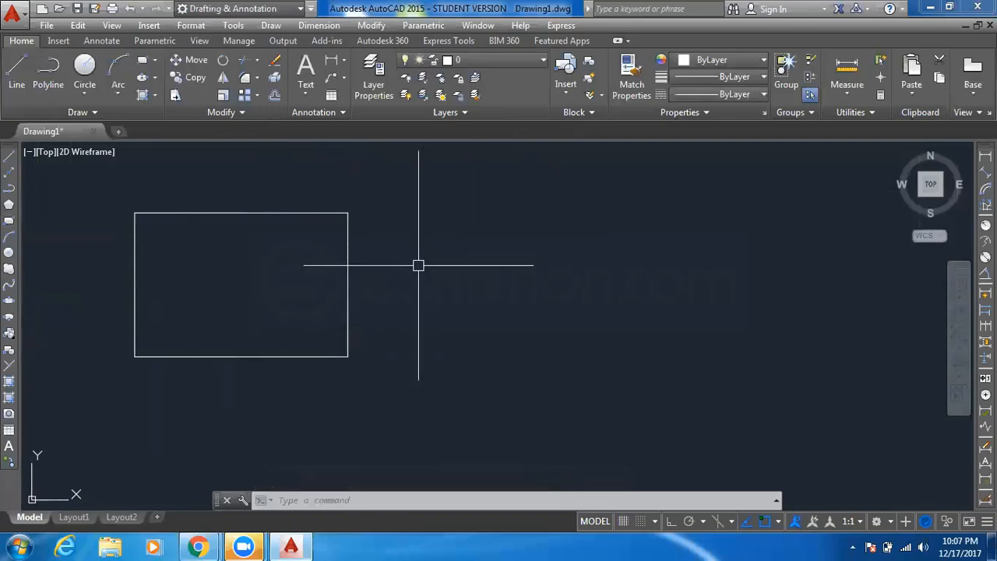
Draw a small rectangle just to the right of the large rectangle.
click(8, 220)
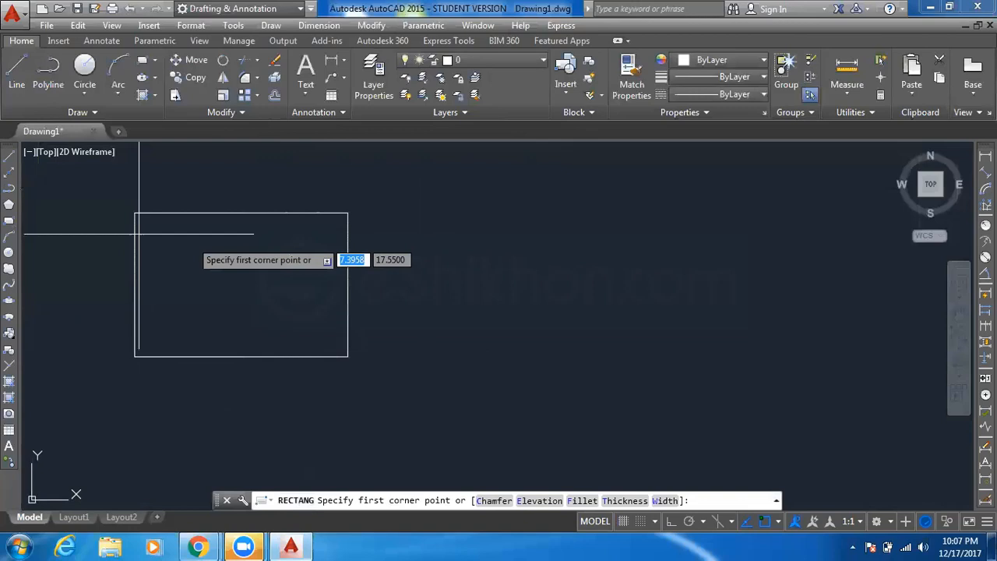
click(405, 236)
click(461, 272)
Move the small rectangle by its lower-left corner onto the large rectangle's lower-left corner.
click(485, 223)
click(403, 285)
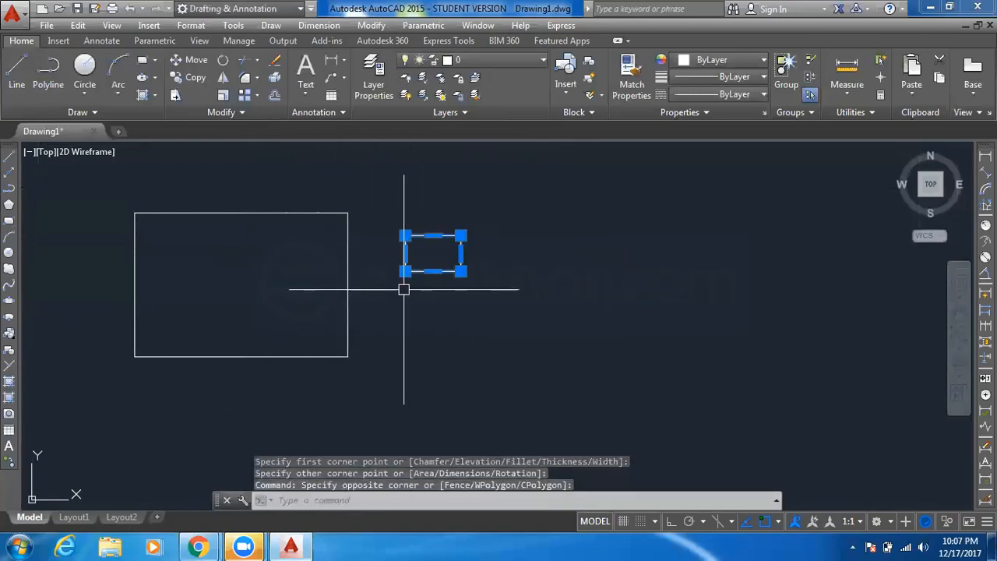
text(m)
key(Return)
click(405, 271)
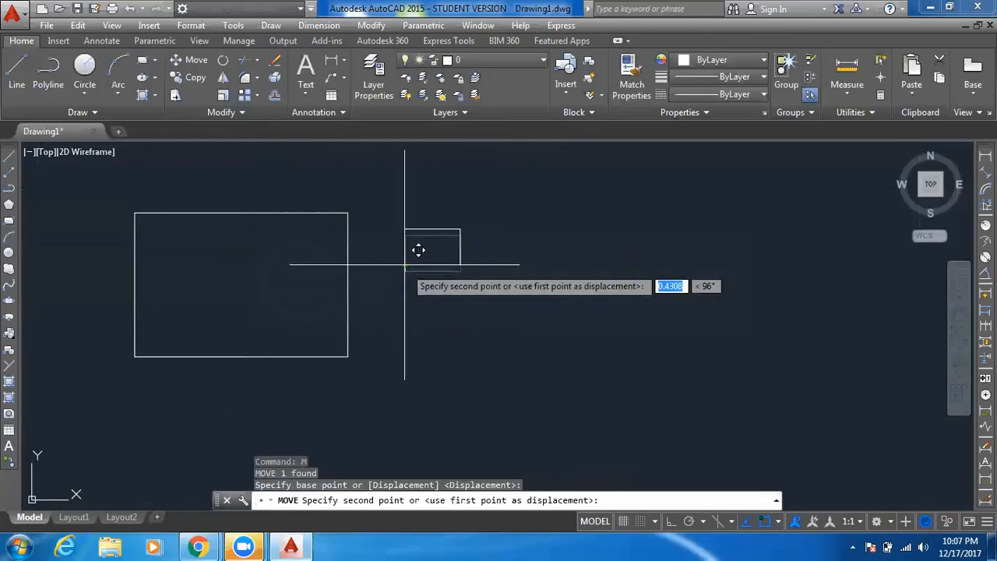
click(145, 341)
Delete the small rectangle from the large rectangle's lower-left corner.
click(215, 289)
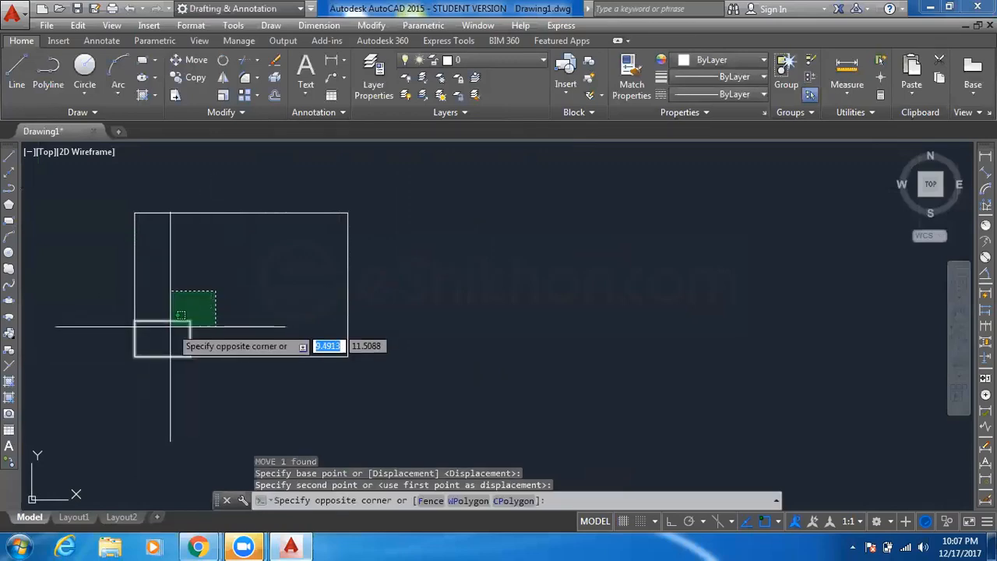
click(174, 328)
key(Delete)
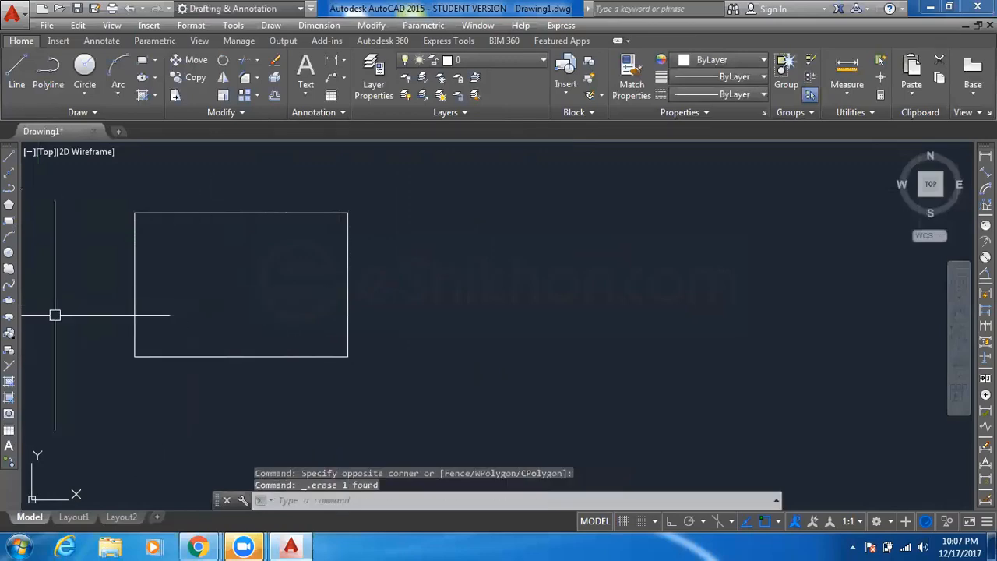
Insert the Rectengular block at the large rectangle's lower-left corner, keeping scale 1 and rotation 0.
click(10, 335)
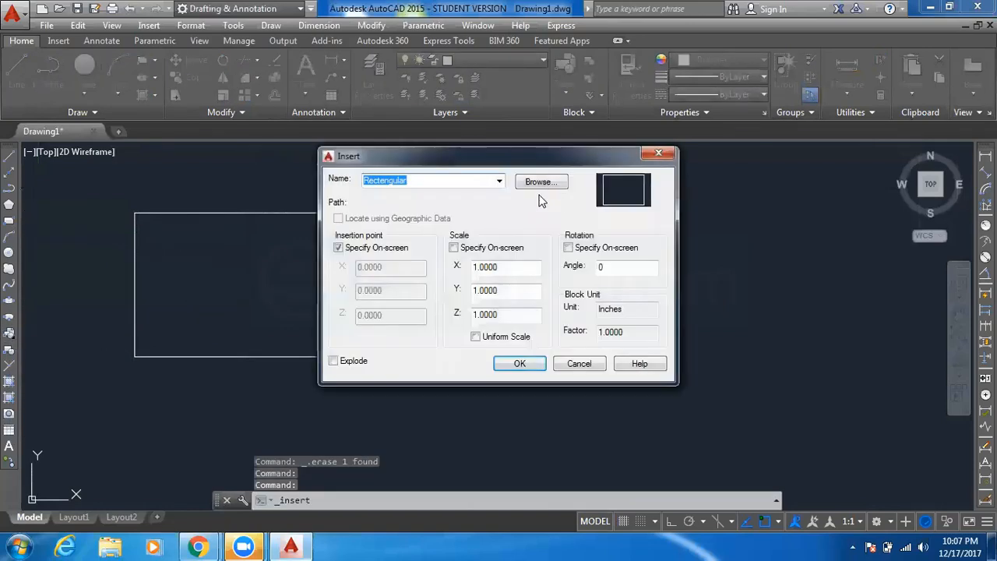
click(499, 182)
click(508, 156)
click(501, 182)
click(496, 209)
click(500, 183)
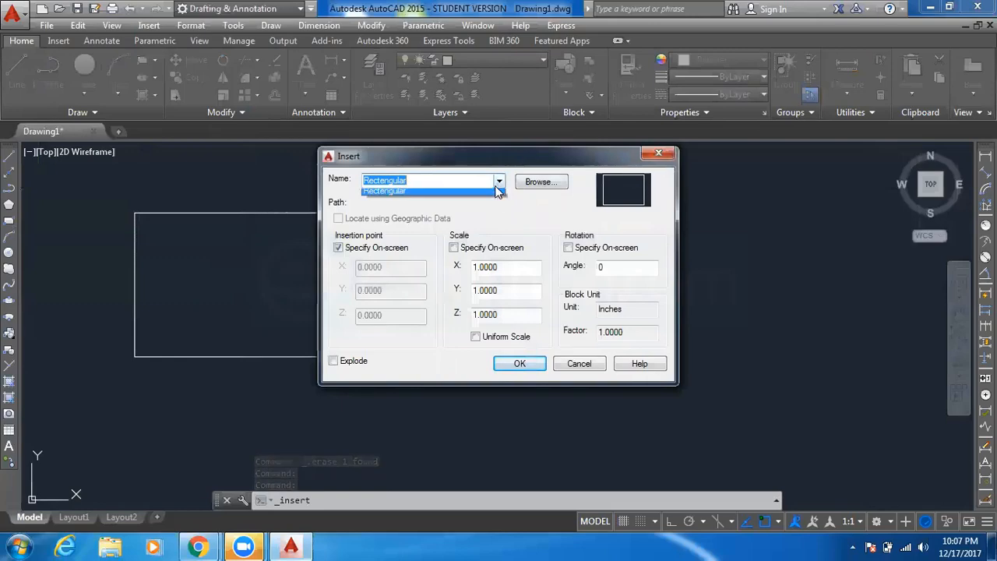
click(506, 225)
click(499, 182)
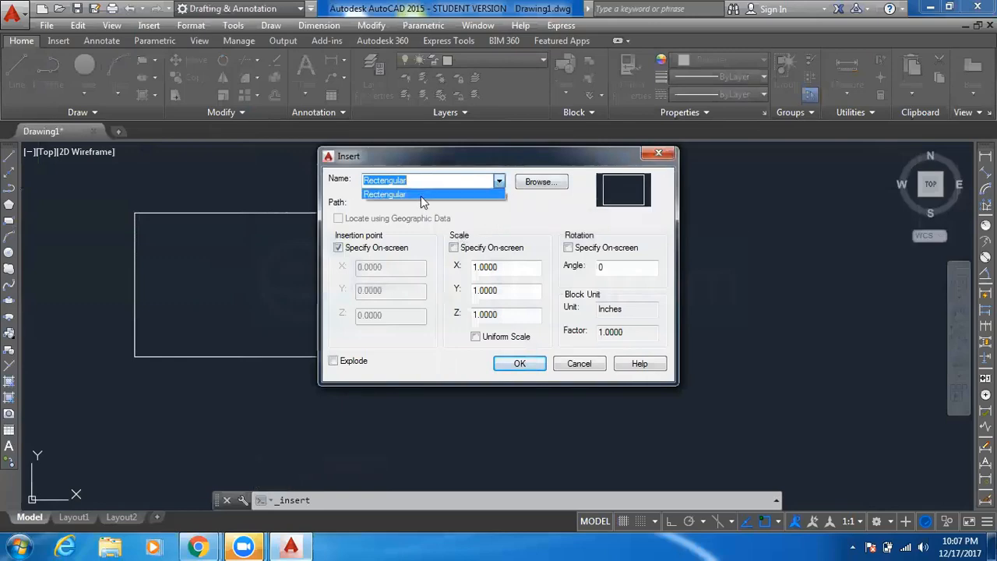
click(484, 207)
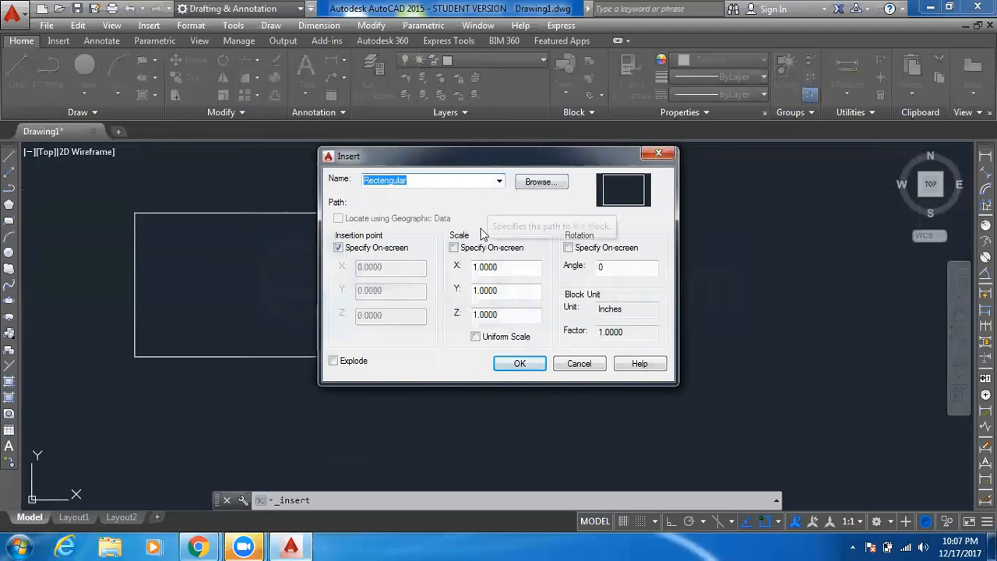
click(517, 365)
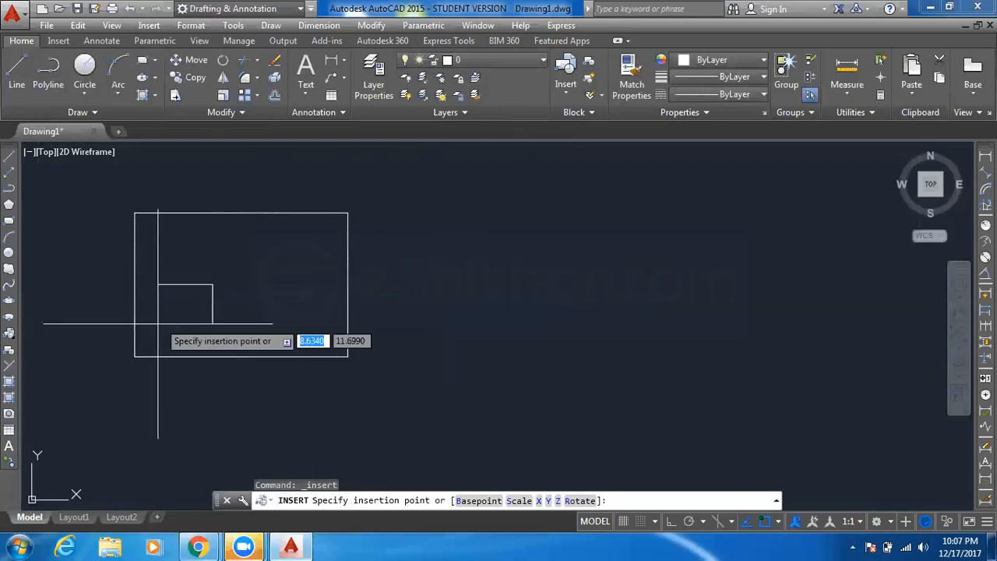
click(134, 357)
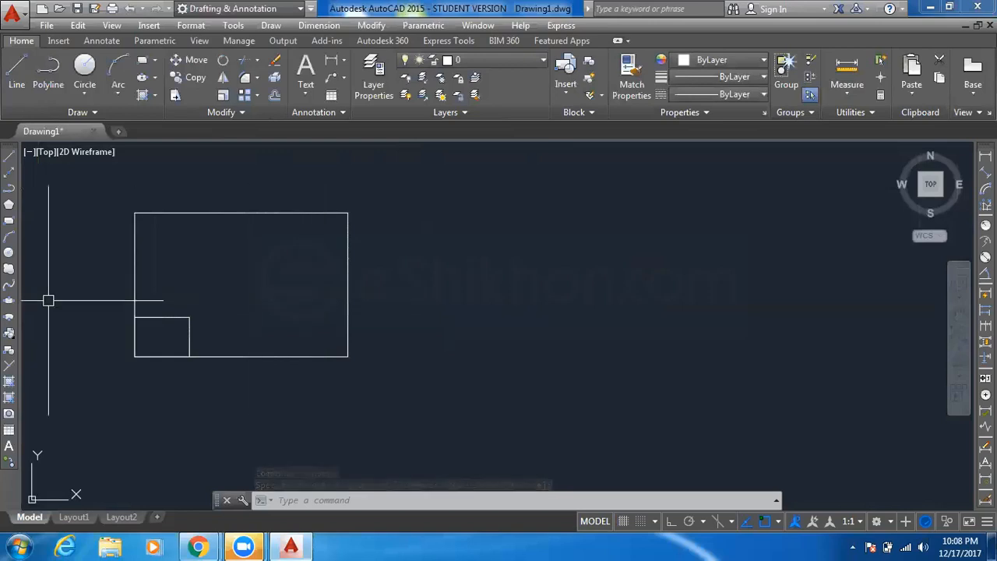
Draw a small circle to the right of the large rectangle.
click(9, 252)
click(452, 285)
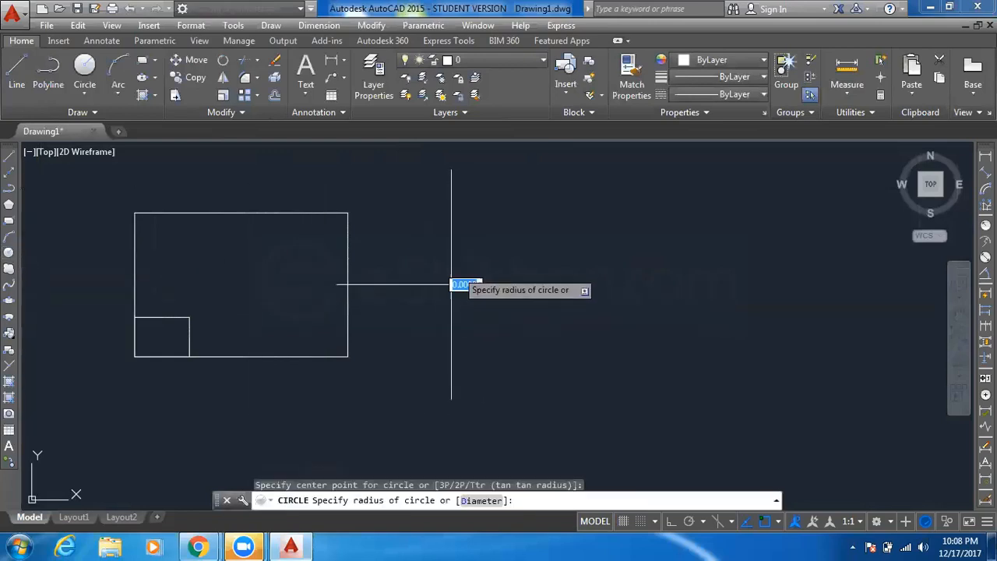
click(456, 254)
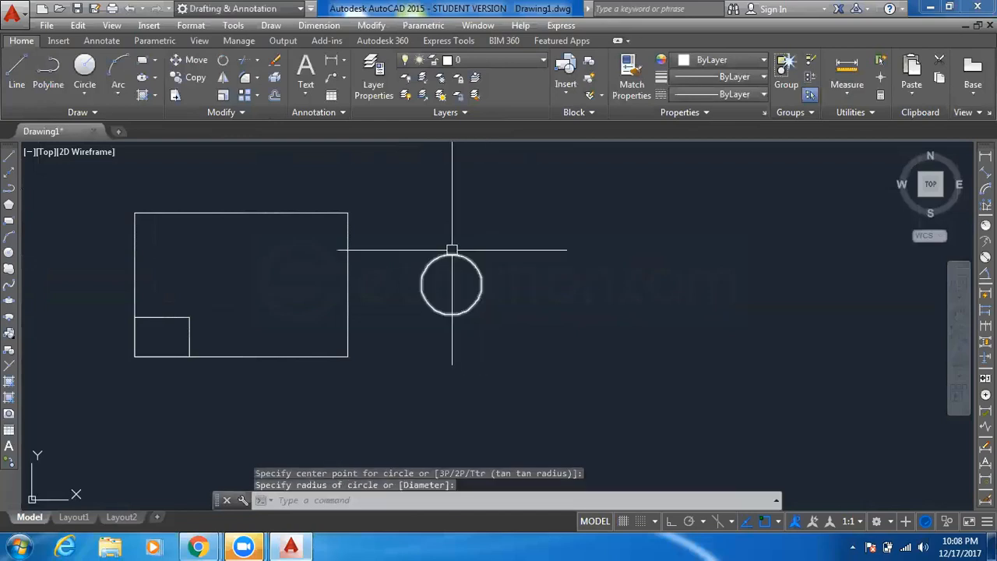
Start a new block definition and select the circle as its object.
click(9, 351)
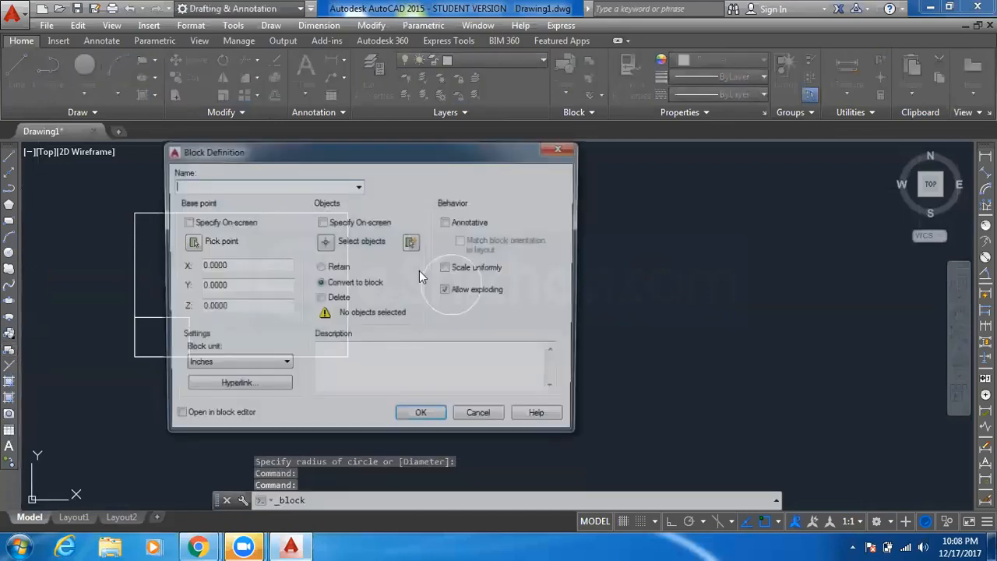
click(362, 240)
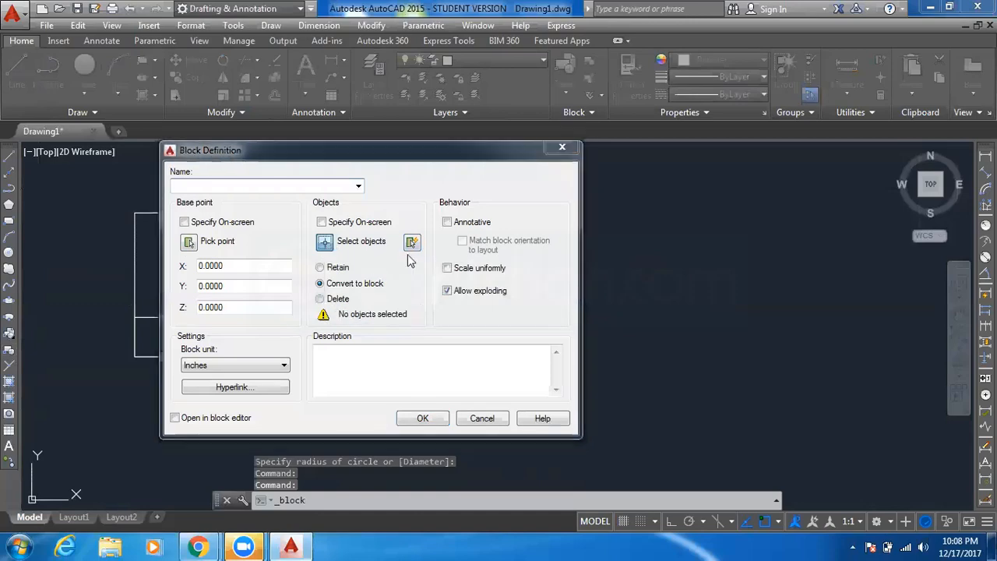
click(490, 239)
click(454, 286)
key(Return)
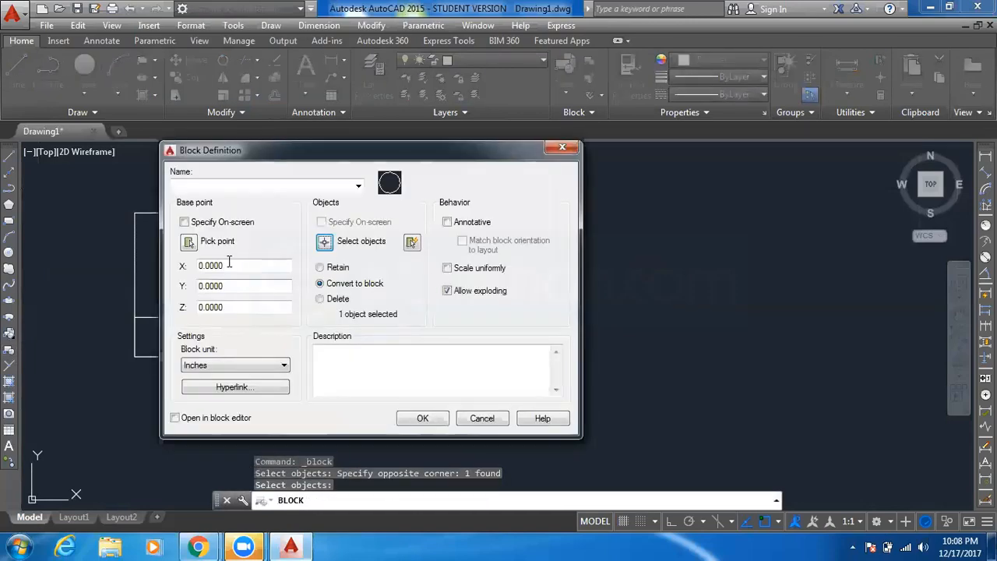
Set the block's base point at the circle's centre, name the block Circle and create it.
click(190, 241)
click(358, 280)
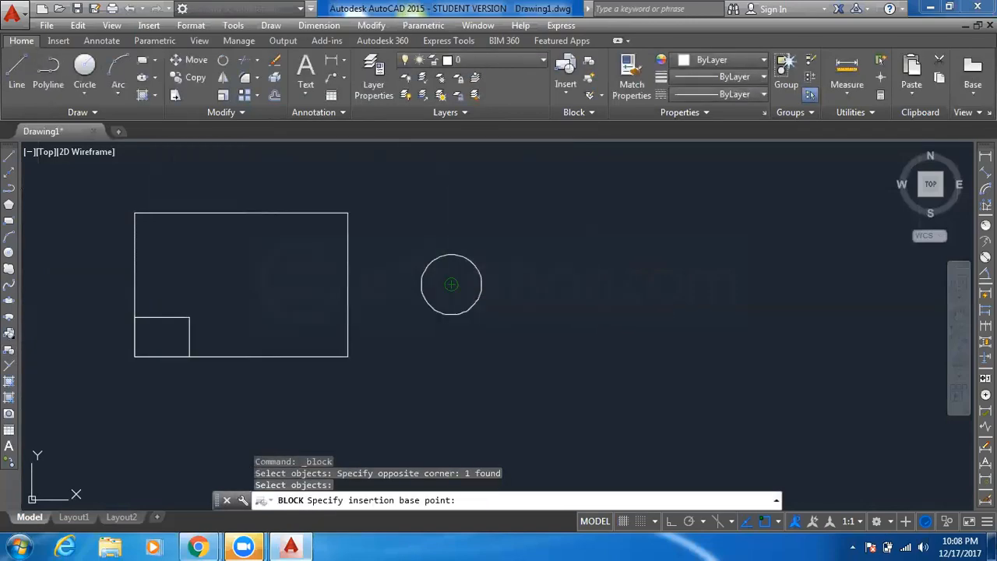
click(246, 186)
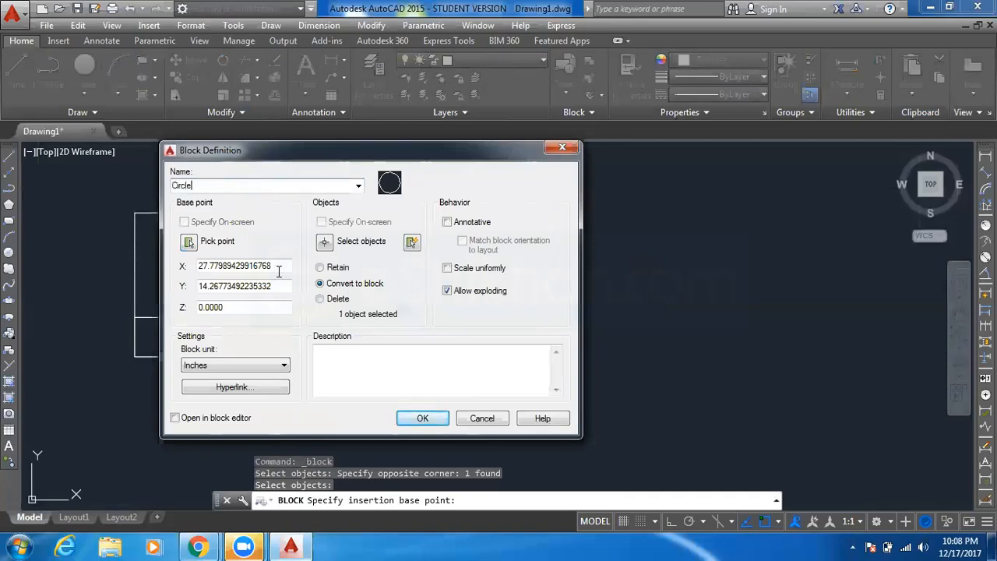
click(422, 418)
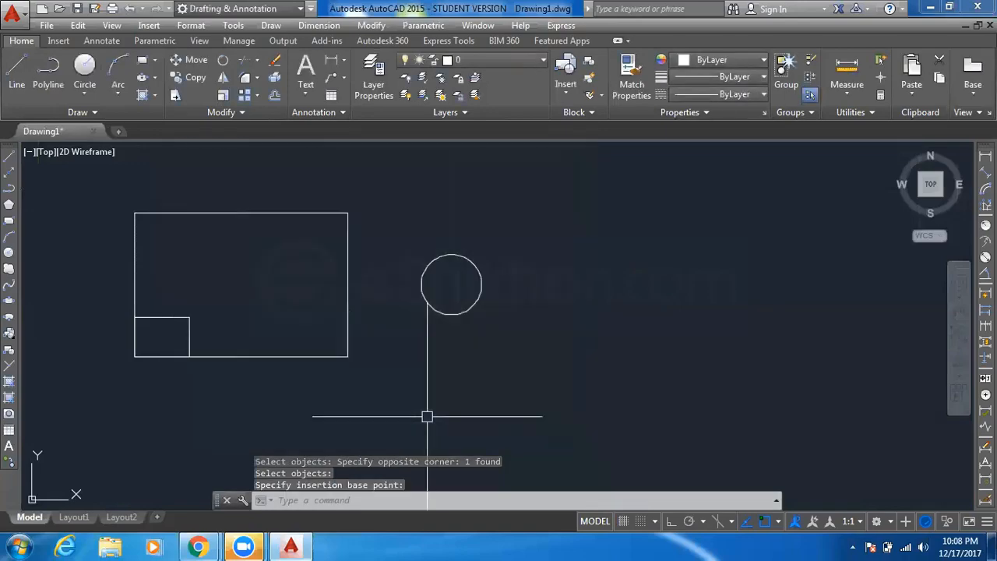
Delete the circle block beside the large rectangle.
click(447, 282)
click(455, 292)
key(Delete)
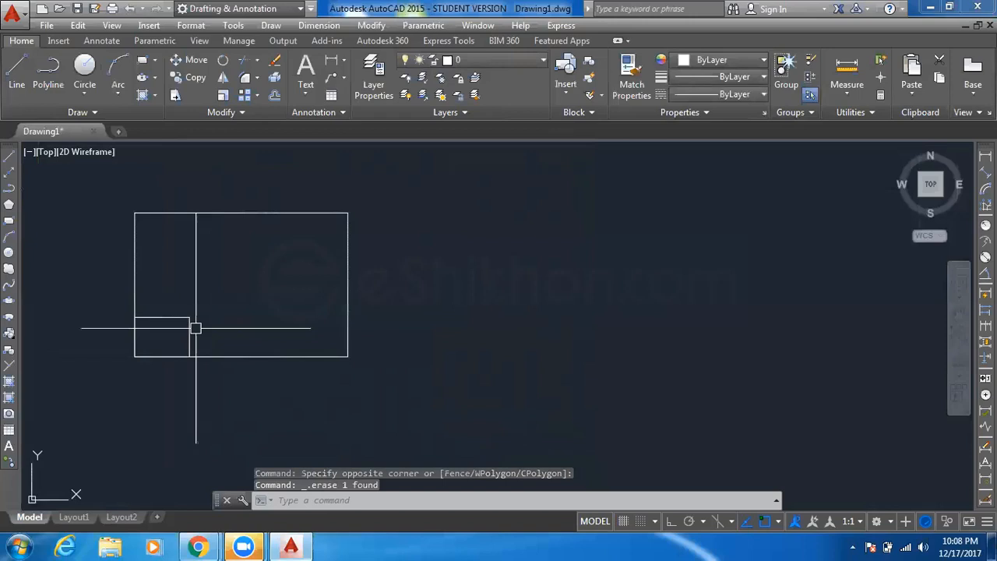
Insert the Circle block with its centre on the small rectangle block's upper-right corner, at scale 1 and rotation 0.
click(9, 333)
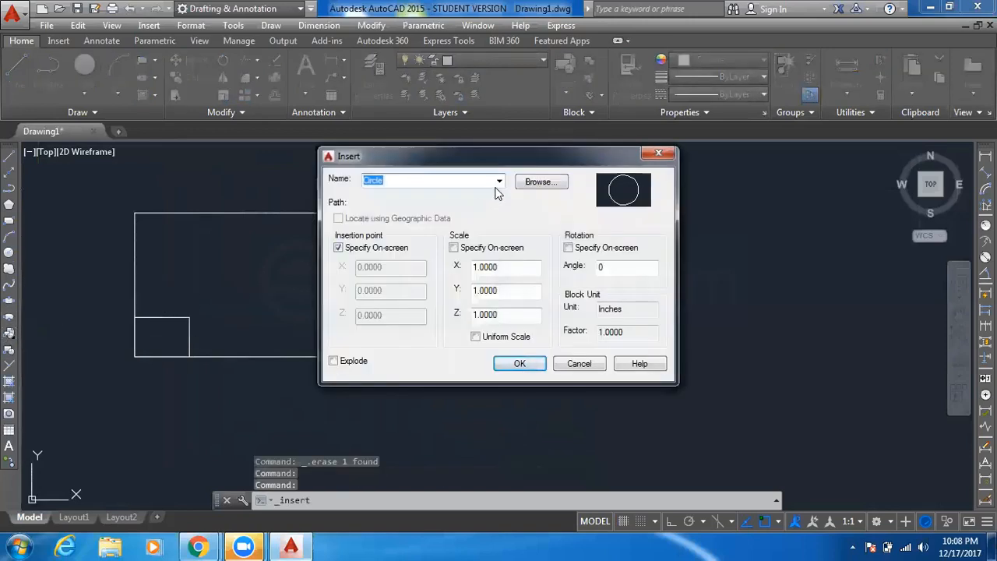
click(498, 181)
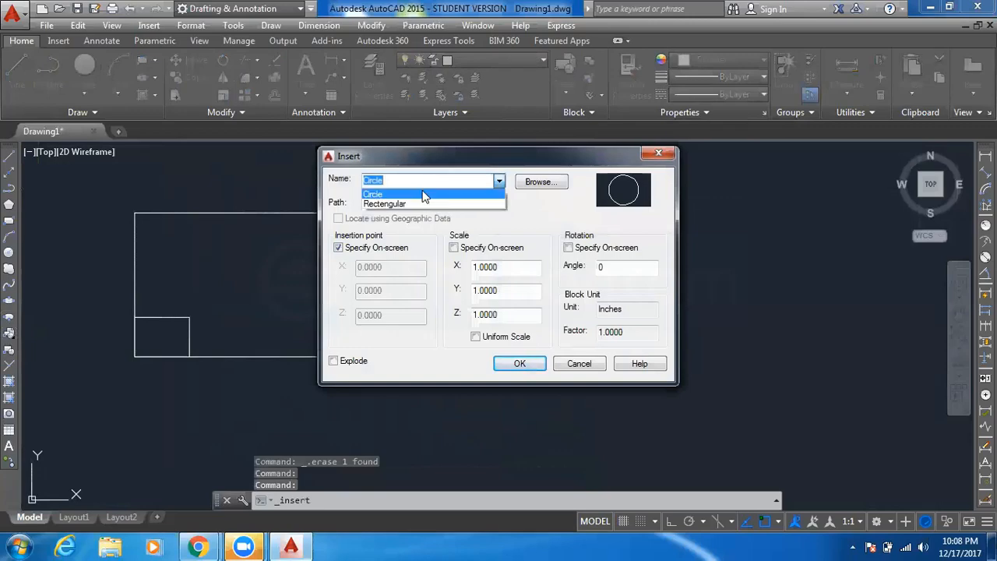
click(498, 182)
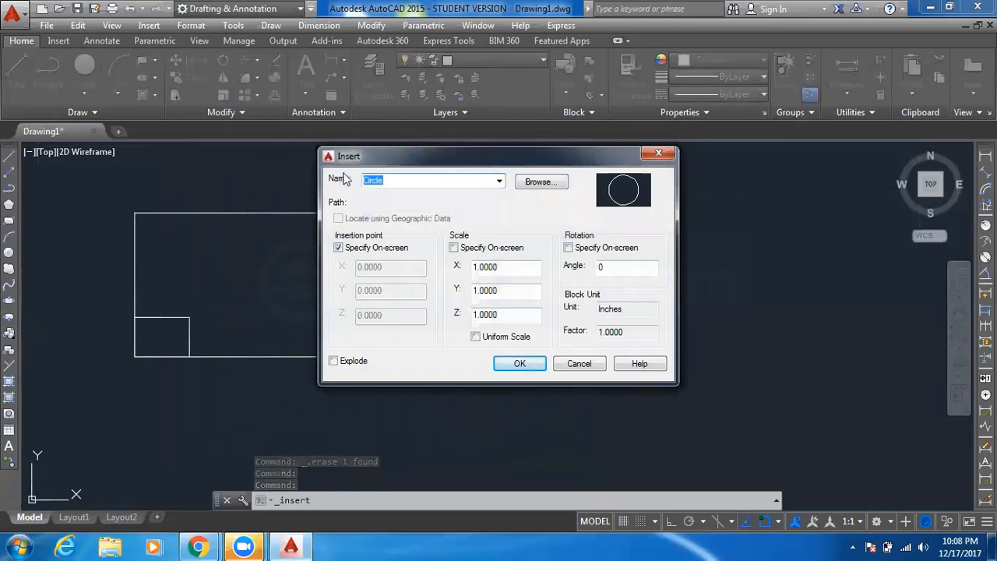
click(476, 180)
click(465, 202)
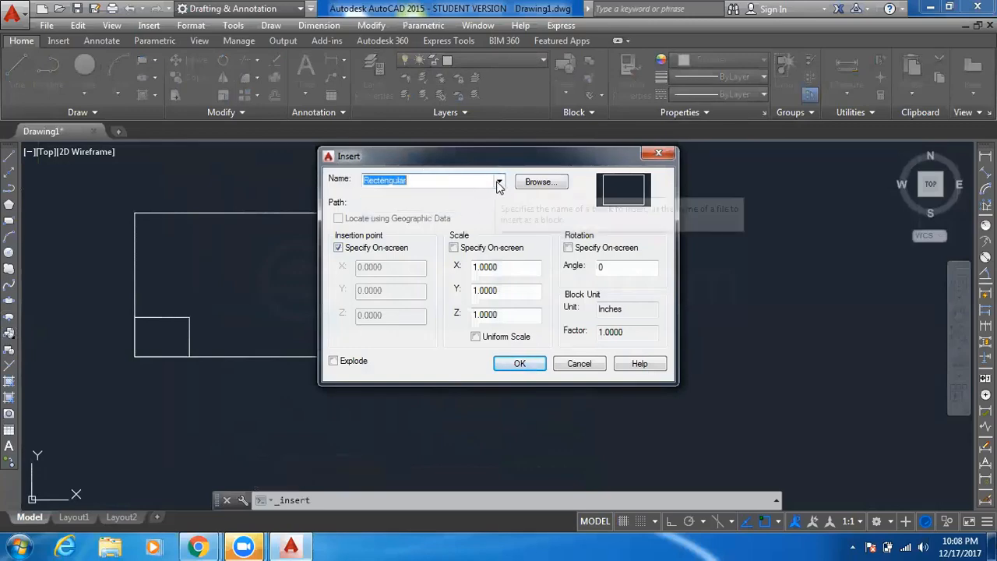
click(499, 181)
click(465, 195)
drag(508, 148, 317, 138)
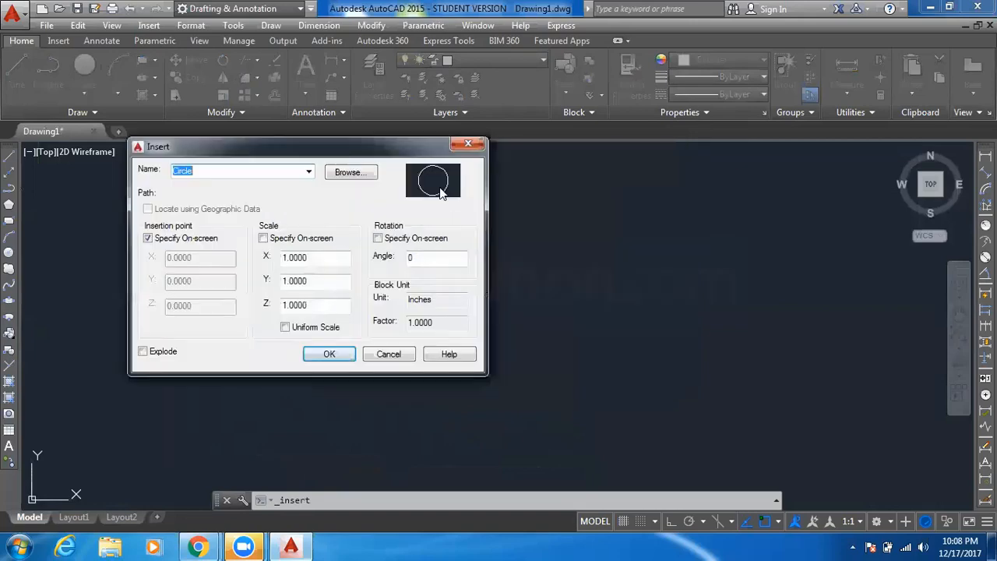
click(329, 354)
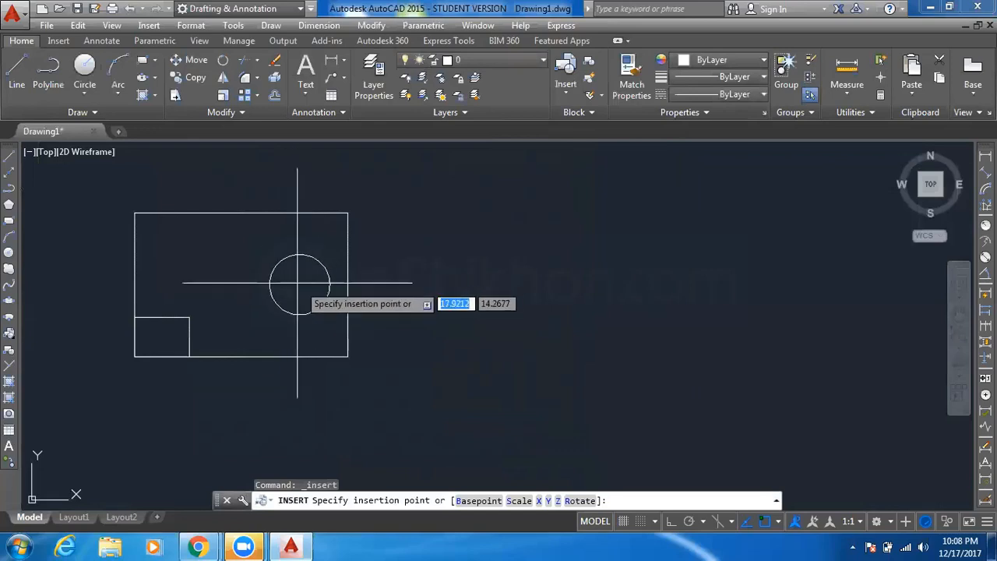
click(190, 317)
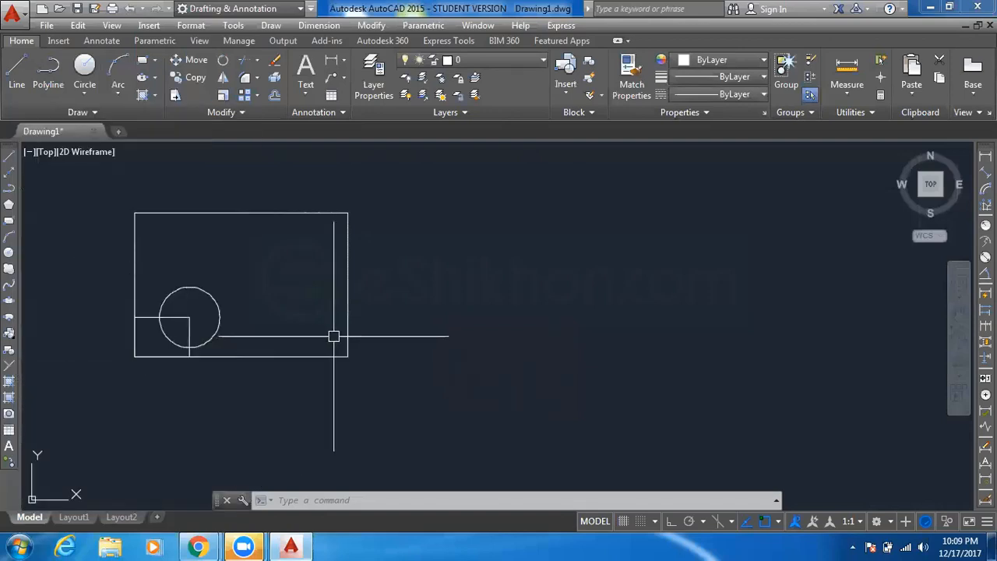
click(398, 192)
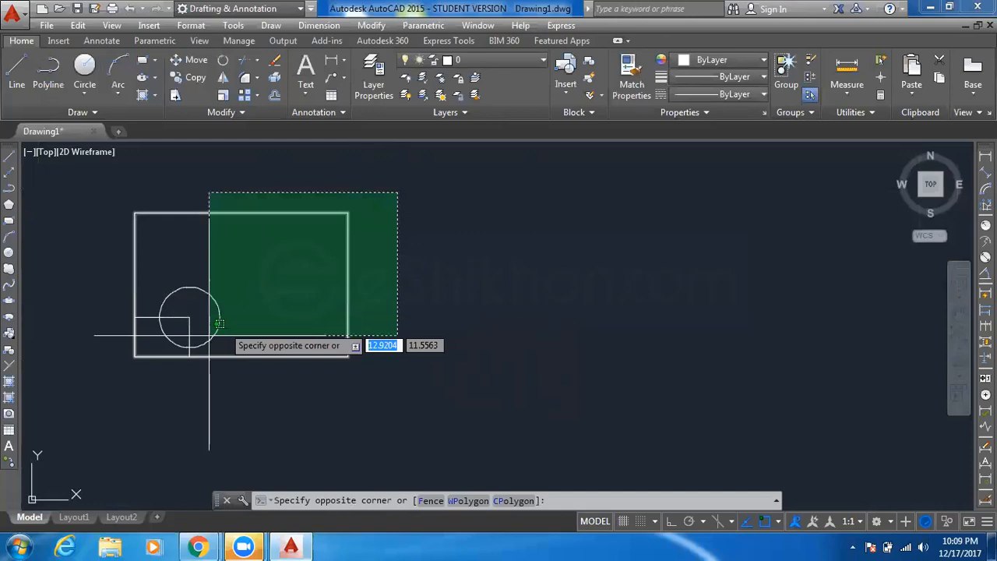
click(127, 388)
key(Escape)
key(Escape)
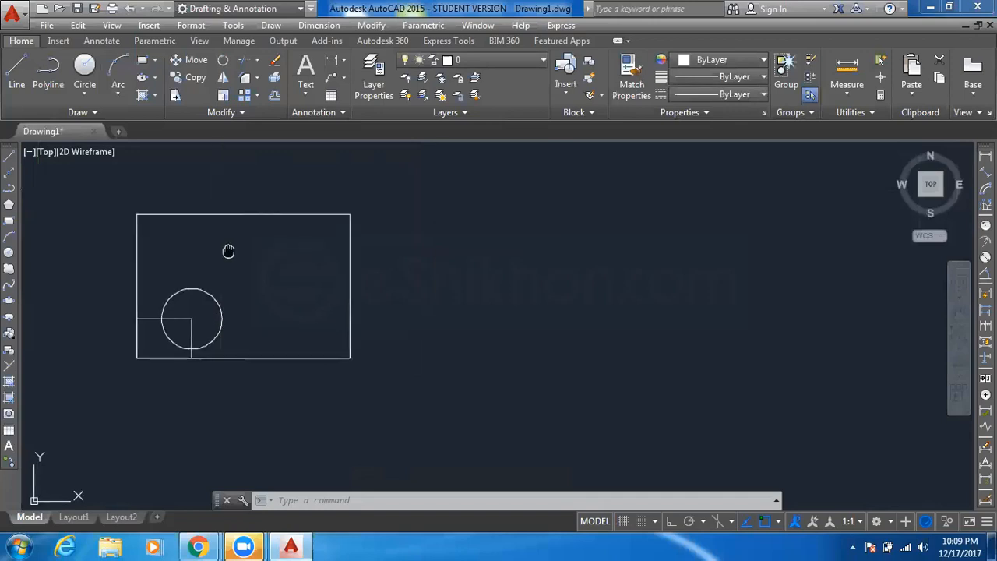
Place a single point object inside the large rectangle, in its right half.
middle_drag(230, 260, 301, 262)
middle_drag(194, 307, 192, 294)
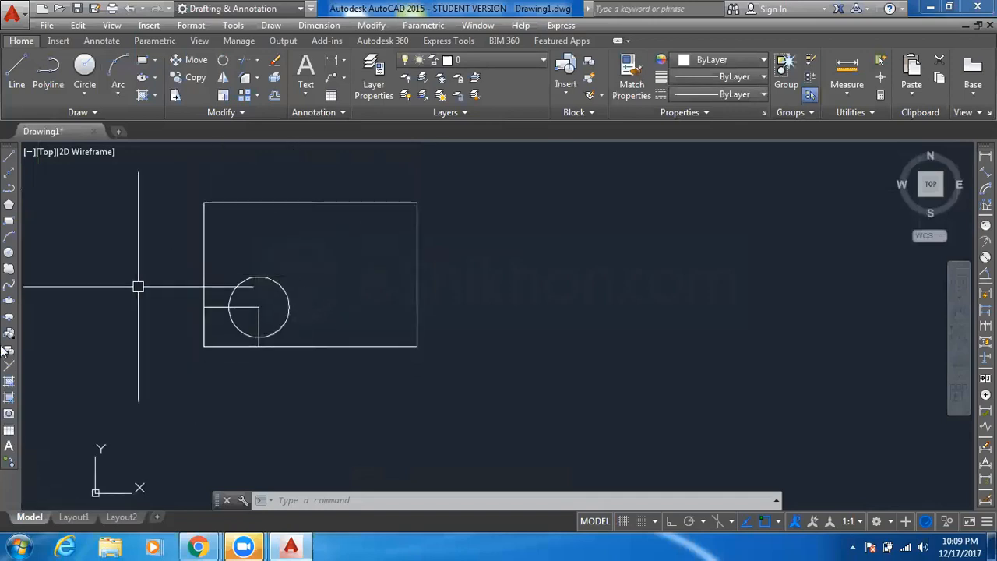
click(8, 368)
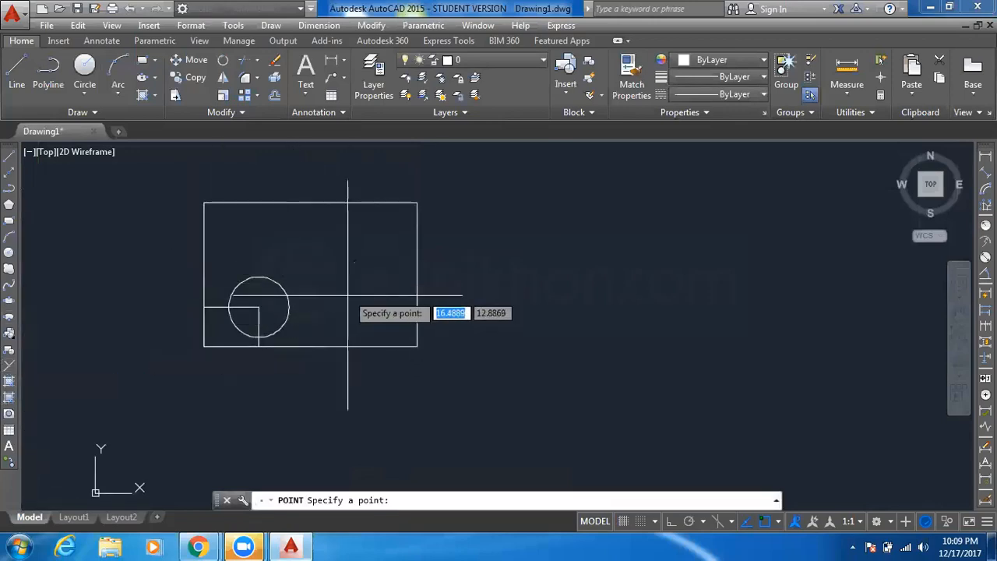
scroll(359, 269, up, 2)
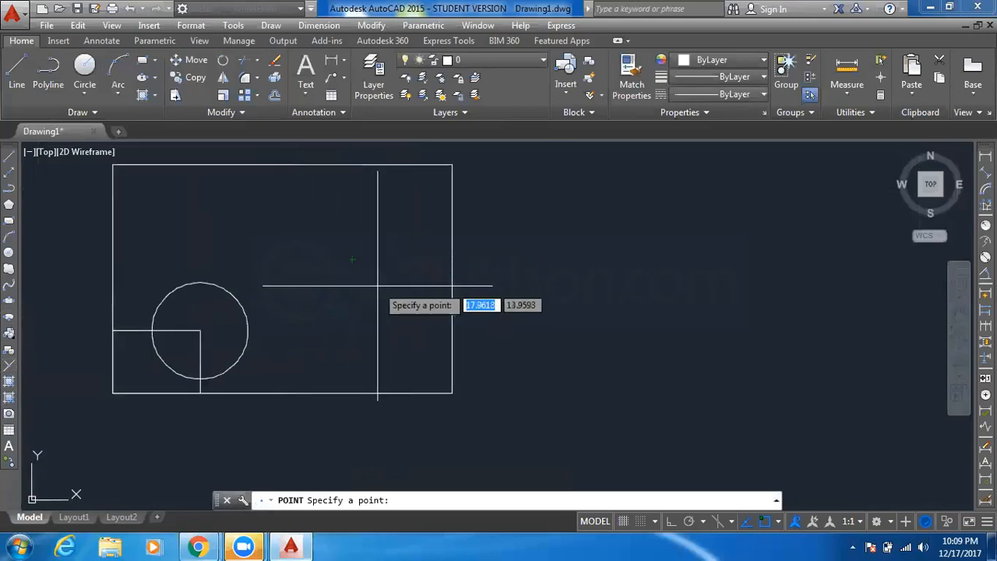
key(Escape)
key(Escape)
key(Escape)
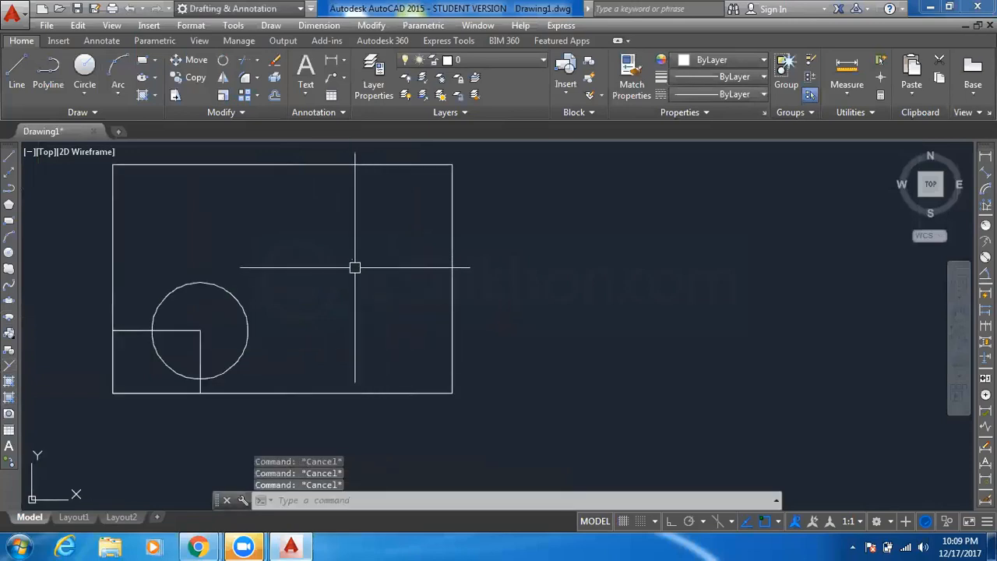
Select the point inside the large rectangle, open its properties, and close them again.
click(352, 259)
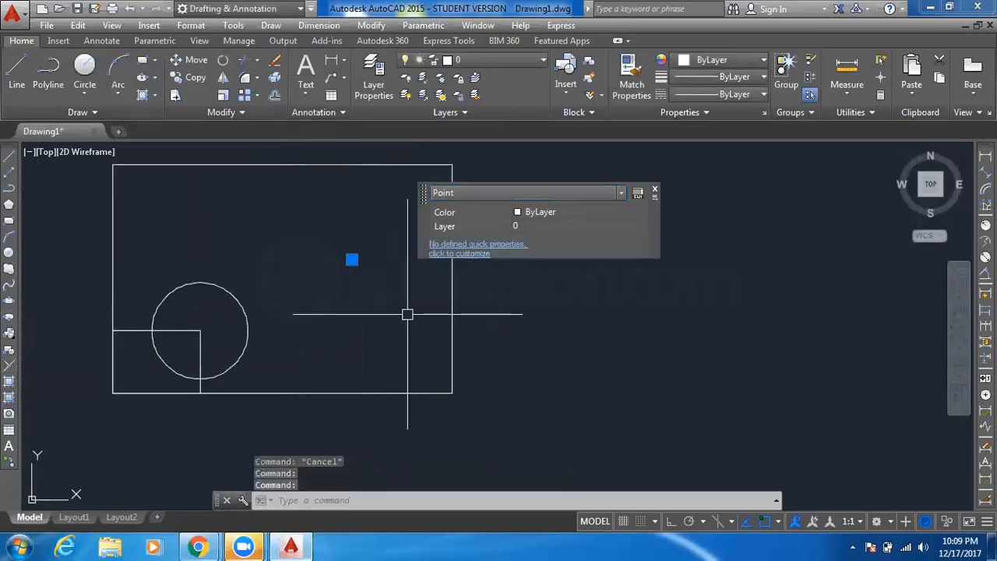
key(Escape)
click(369, 244)
click(327, 282)
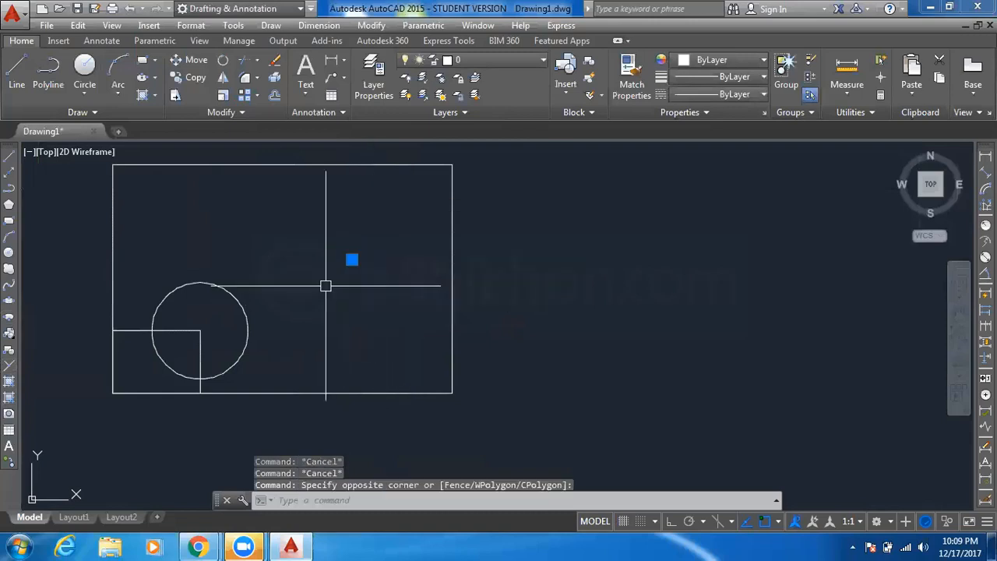
text(ch)
key(Return)
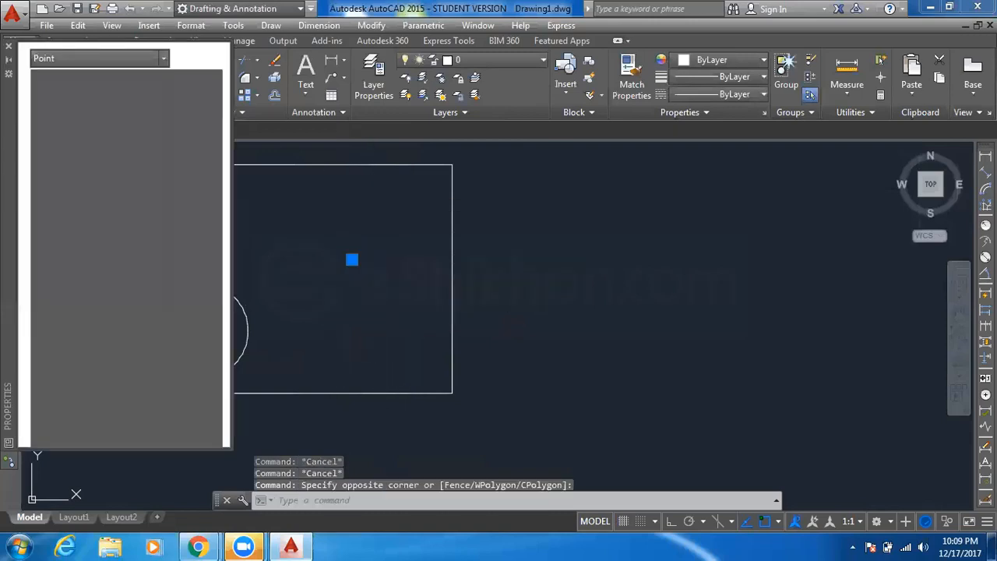
key(Escape)
key(Escape)
key(Escape)
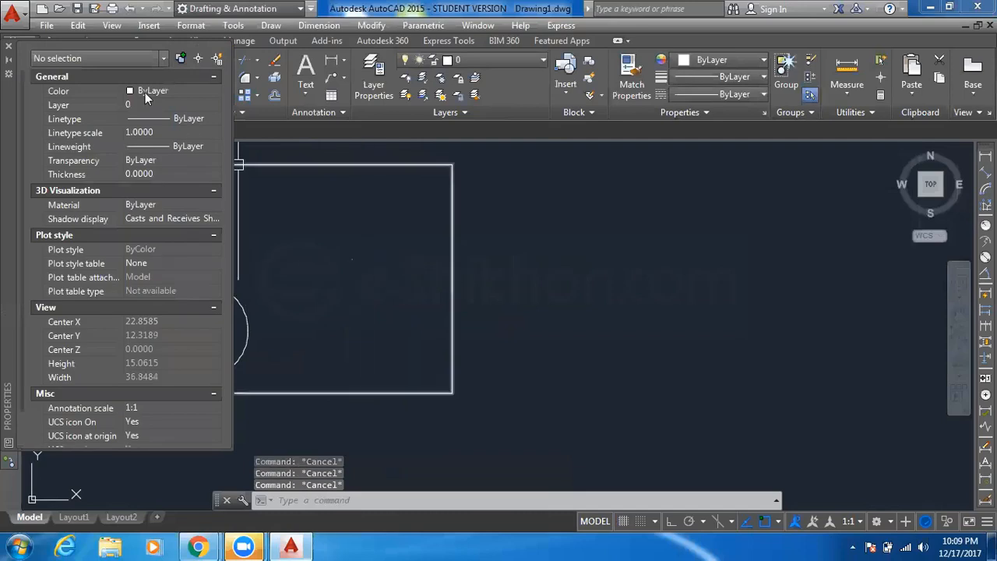
click(9, 49)
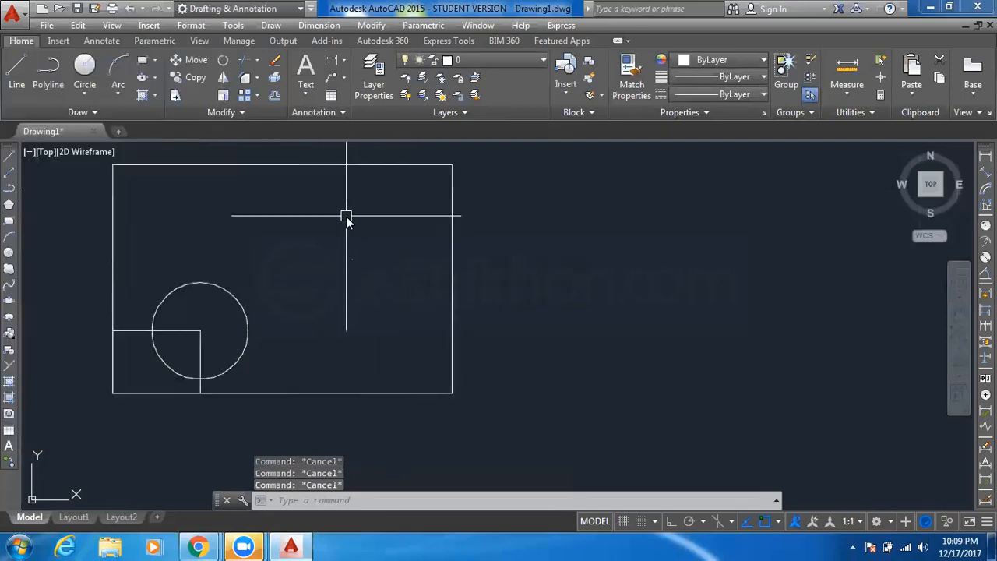
Regenerate the drawing and examine the point inside the large rectangle up close with it selected.
text(re)
key(Return)
key(Escape)
scroll(347, 265, up, 8)
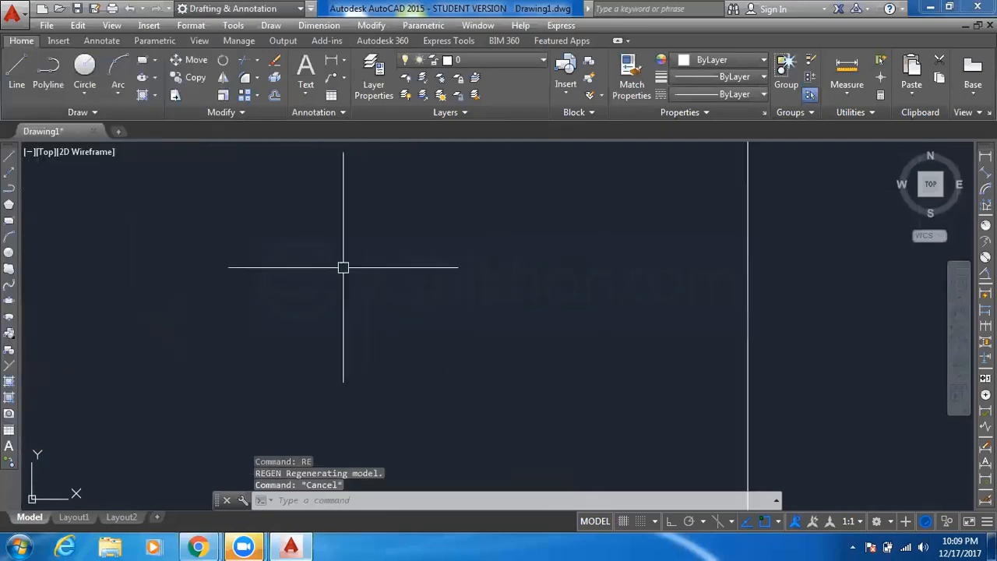
click(374, 207)
scroll(291, 276, down, 6)
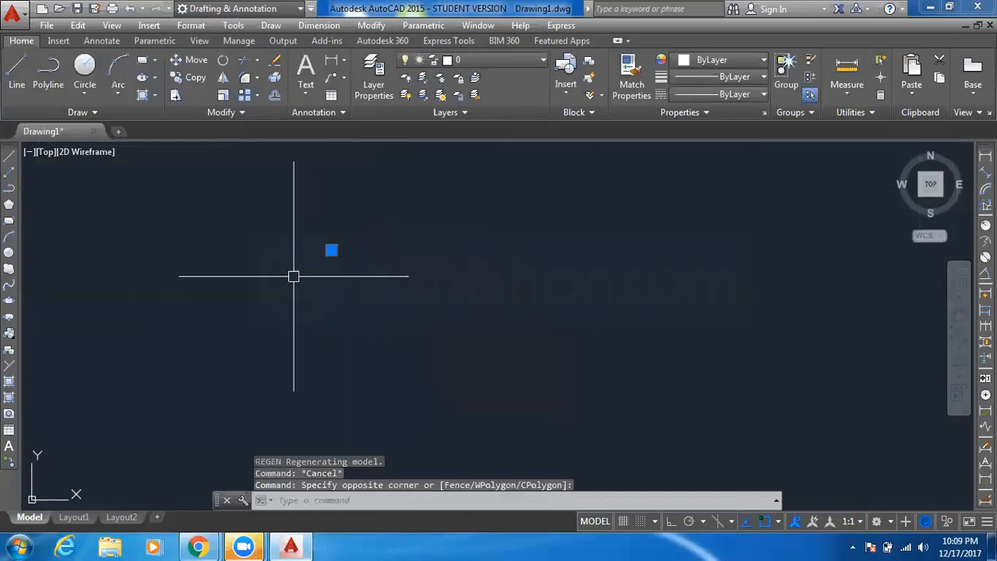
scroll(438, 292, down, 2)
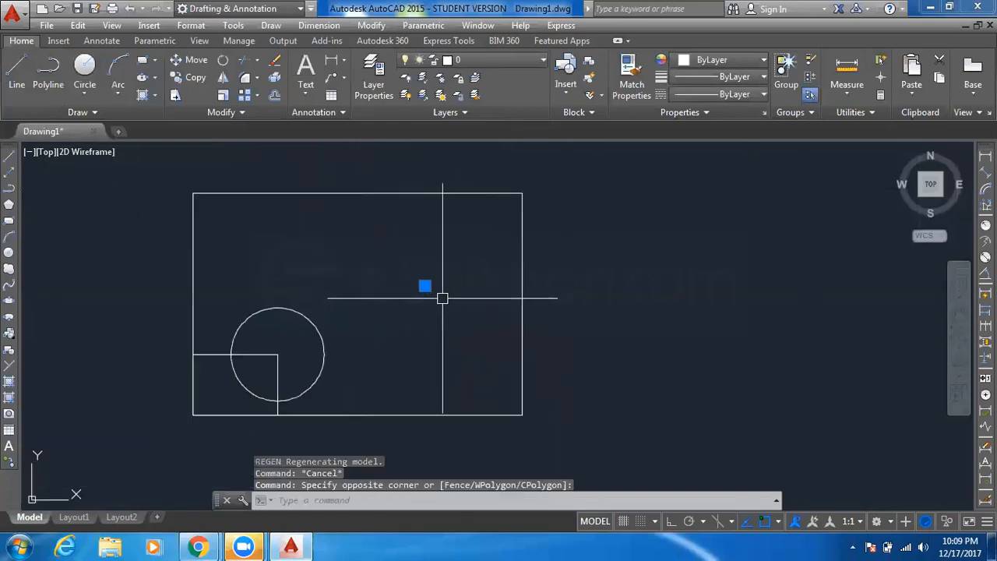
Try to edit the point with the text editing command.
text(ed)
key(Return)
click(413, 295)
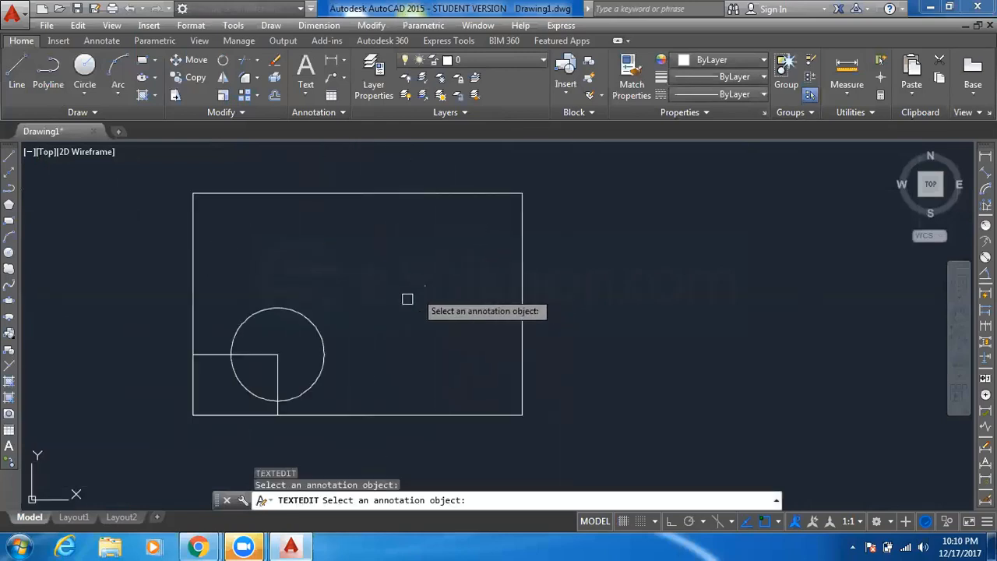
click(405, 298)
click(444, 280)
key(Escape)
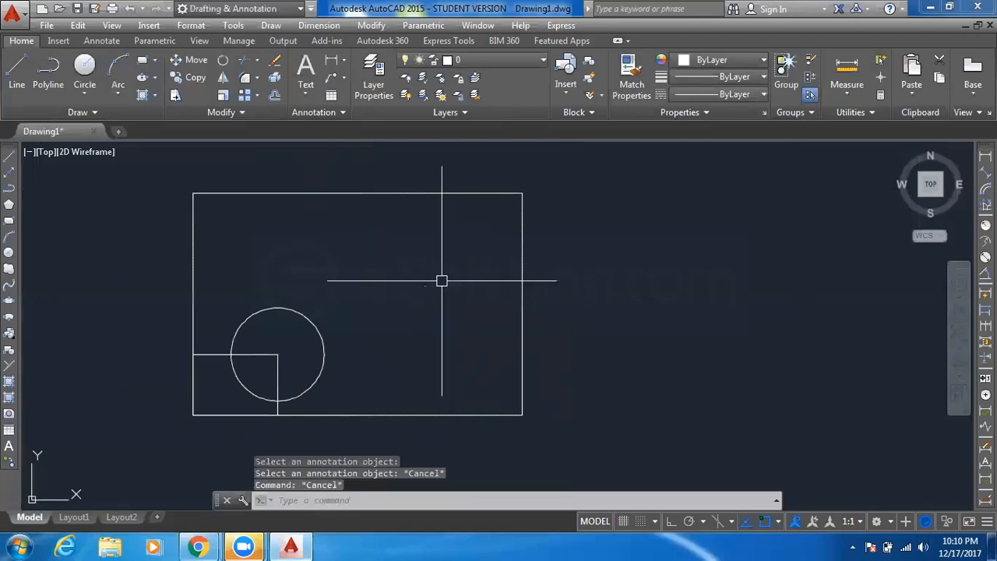
Delete the point inside the large rectangle.
click(424, 286)
click(397, 335)
key(Delete)
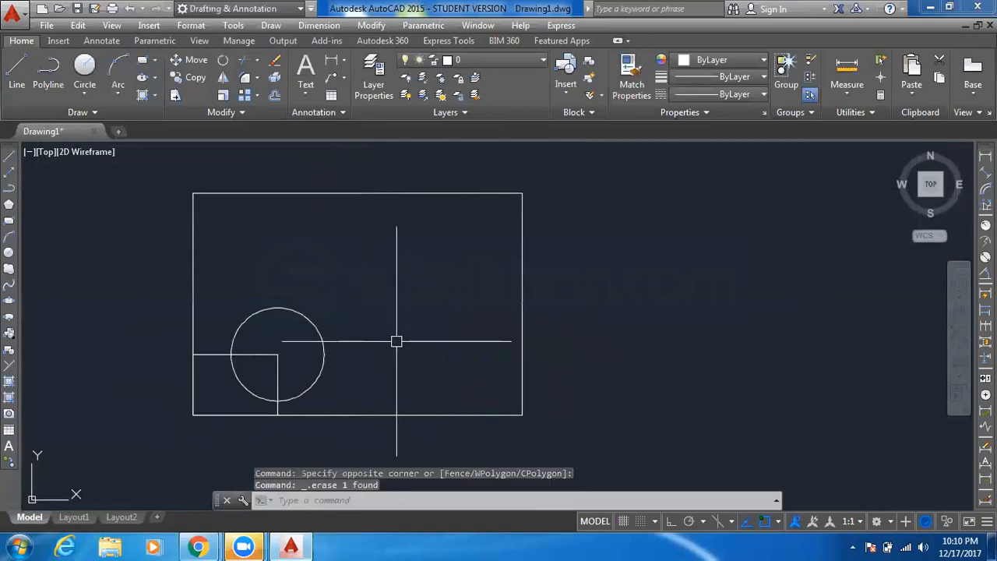
Review the available point styles and size options in the Point Style settings.
click(190, 26)
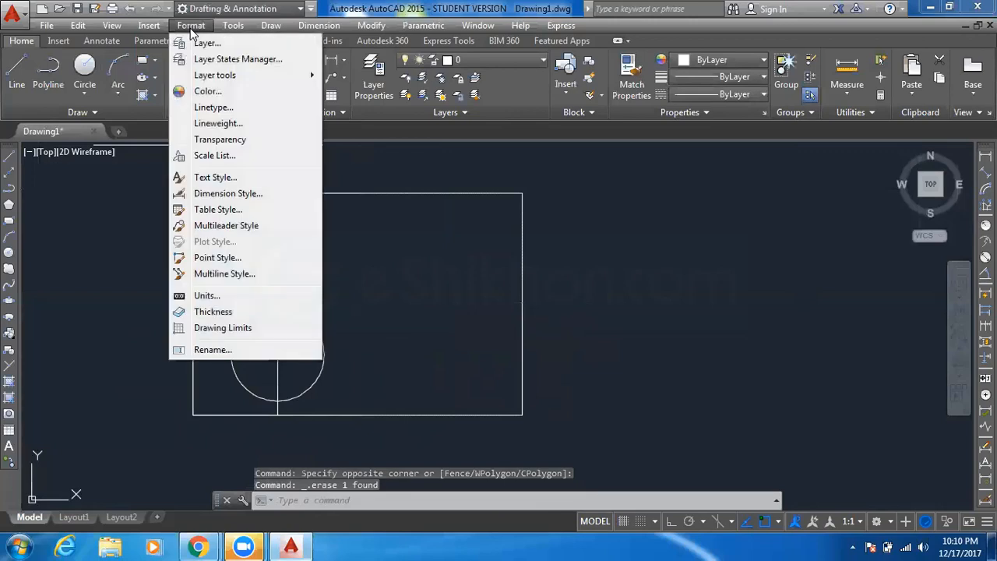
click(211, 258)
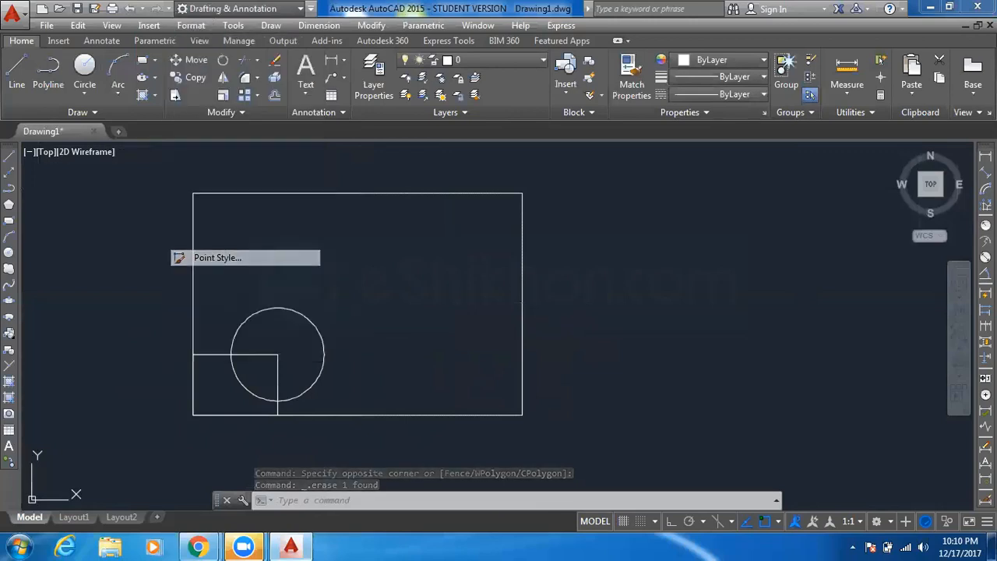
drag(503, 151, 349, 150)
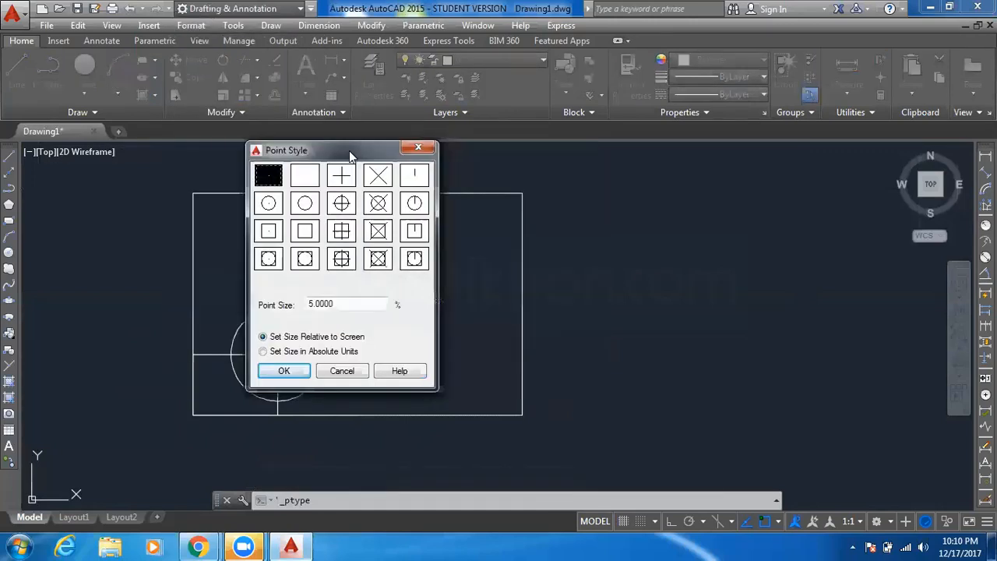
click(284, 371)
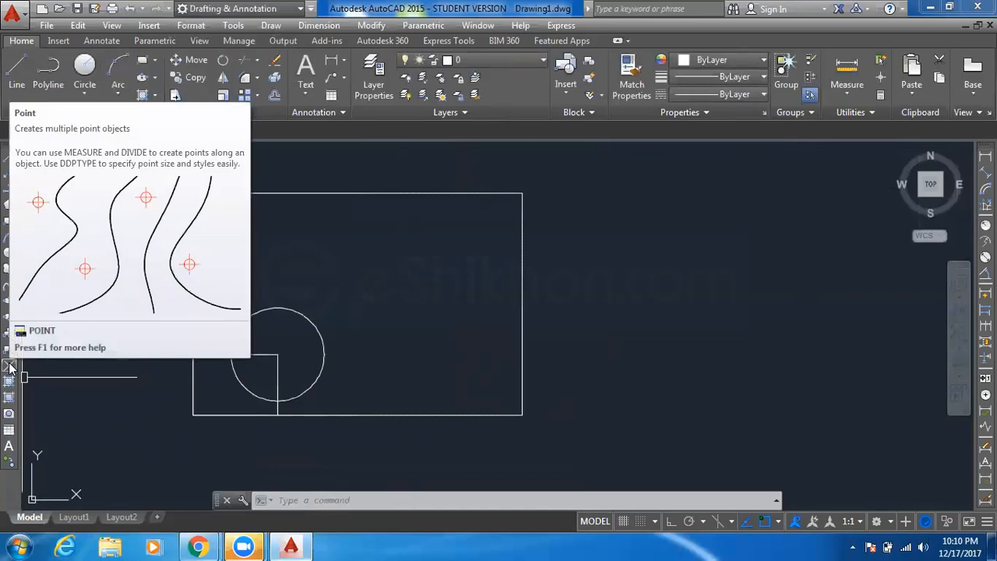
Regenerate the drawing.
scroll(439, 276, down, 2)
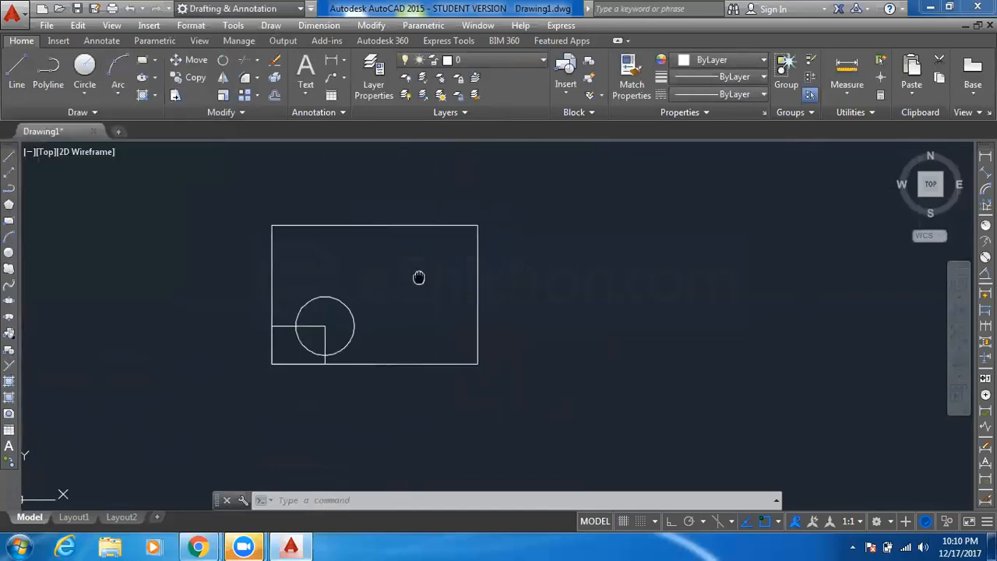
middle_drag(389, 265, 298, 261)
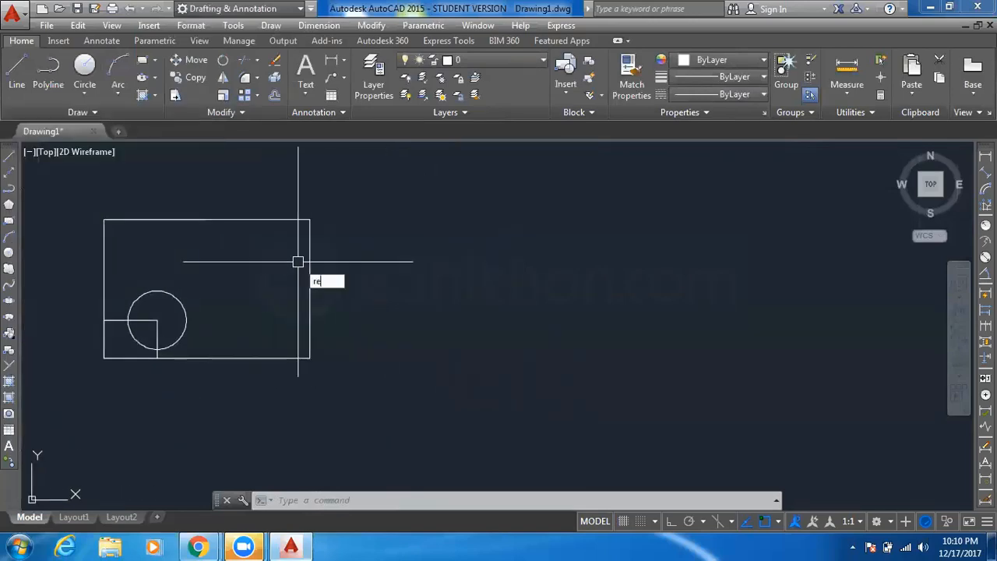
key(Return)
key(Escape)
key(Escape)
key(Escape)
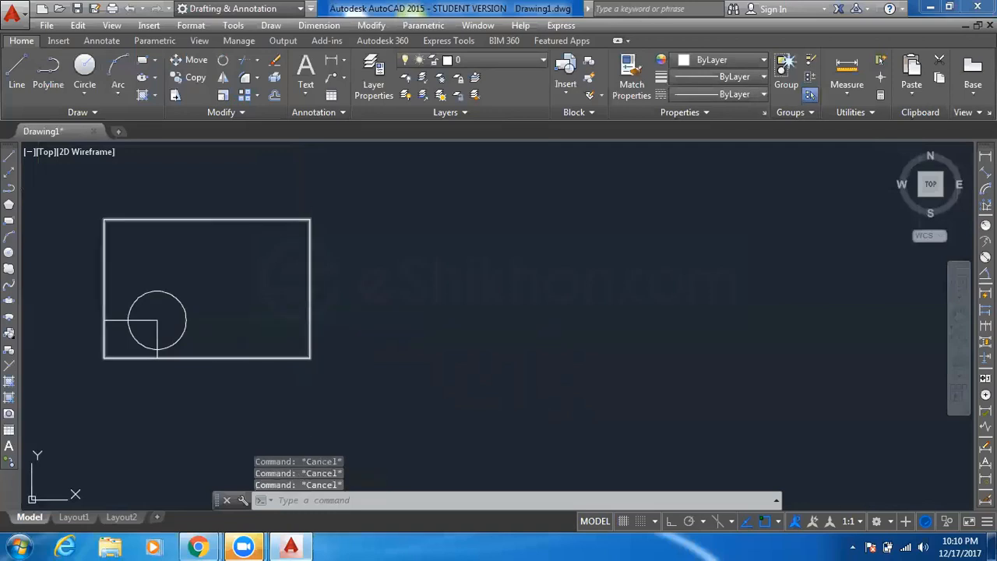
Draw an open zigzag of three connected line segments in the empty area beside the large rectangle.
middle_drag(265, 276, 196, 237)
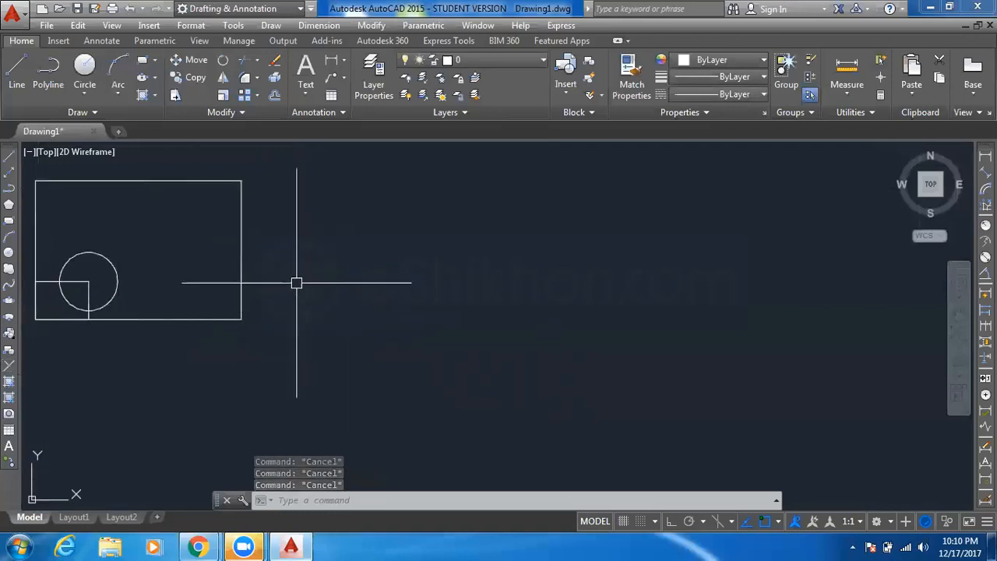
middle_drag(183, 245, 285, 285)
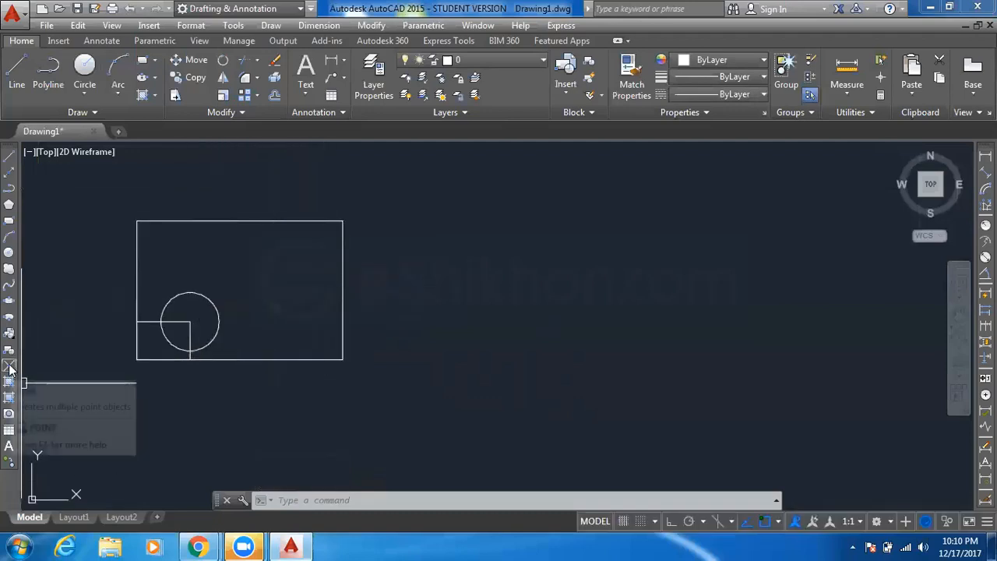
click(8, 157)
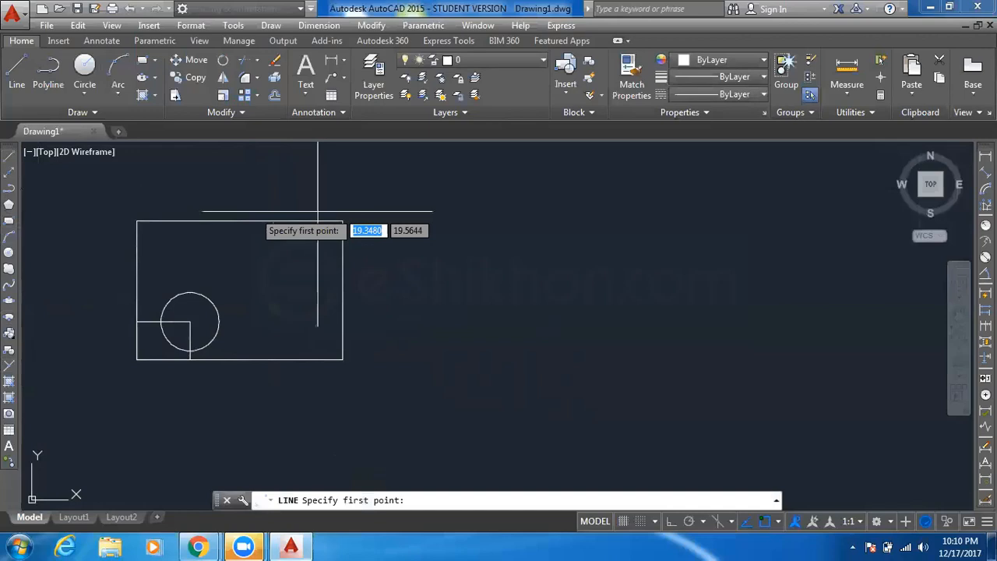
click(382, 199)
click(553, 251)
click(455, 390)
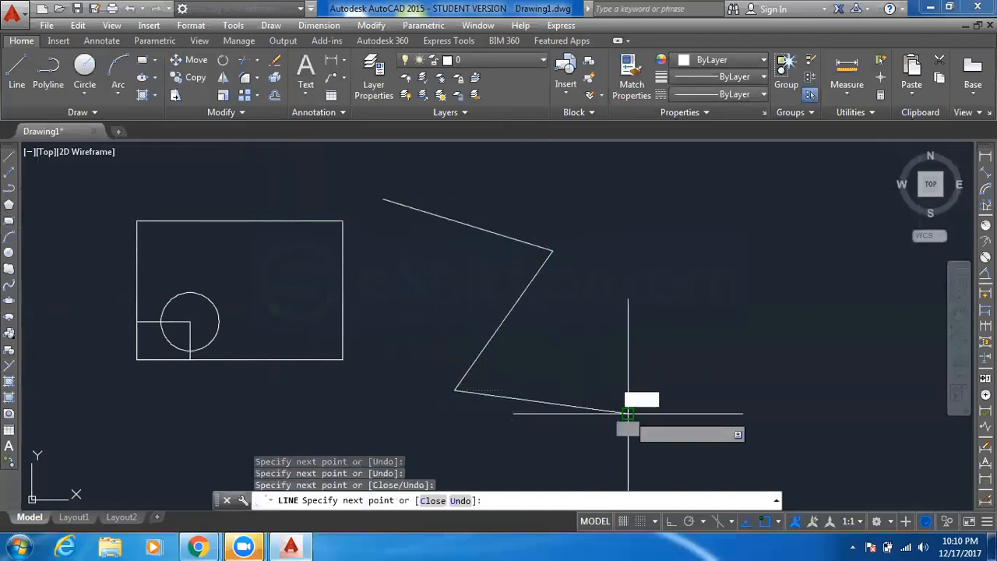
click(628, 412)
right_click(629, 414)
click(666, 236)
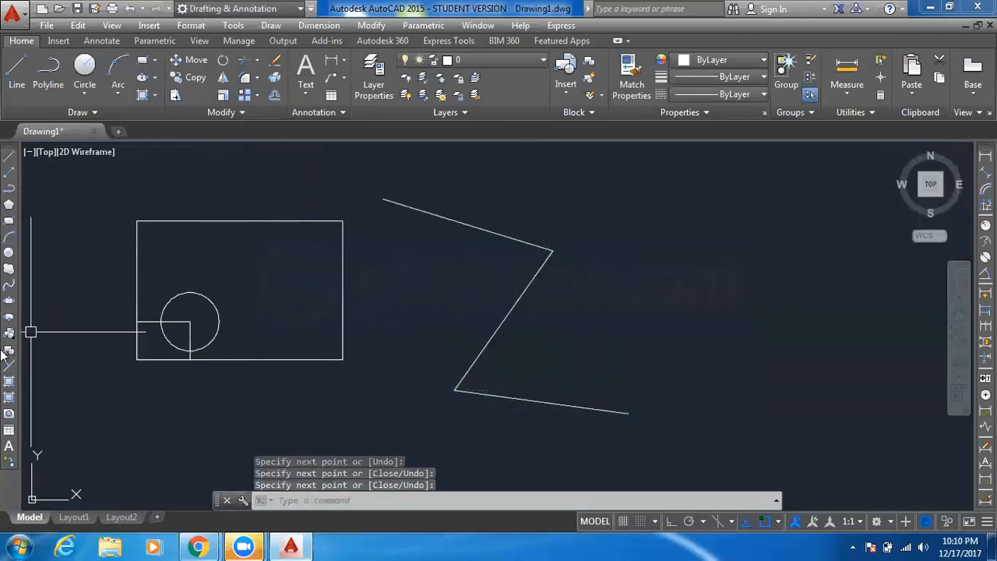
Place a point object on the upper segment of the zigzag line.
click(10, 371)
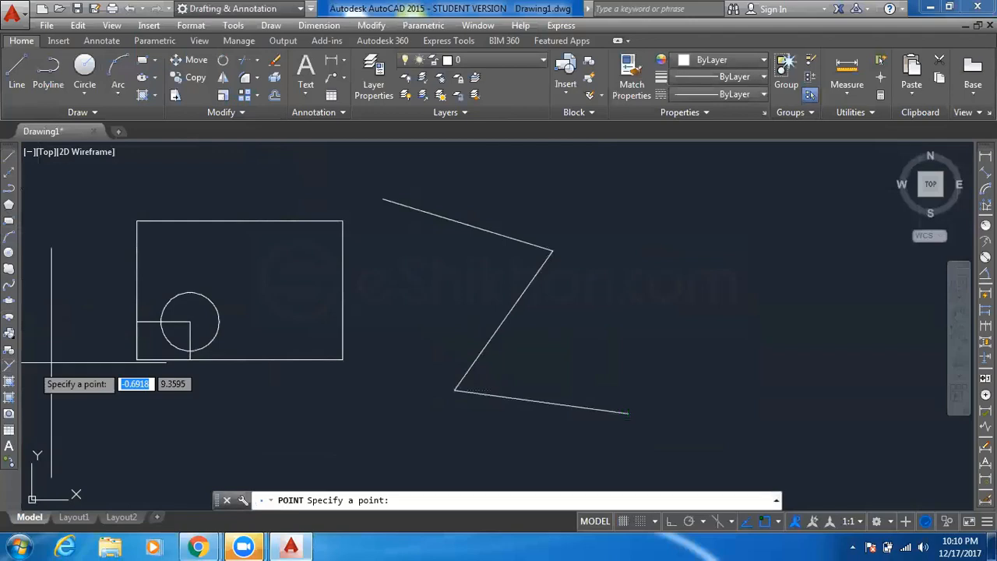
click(425, 211)
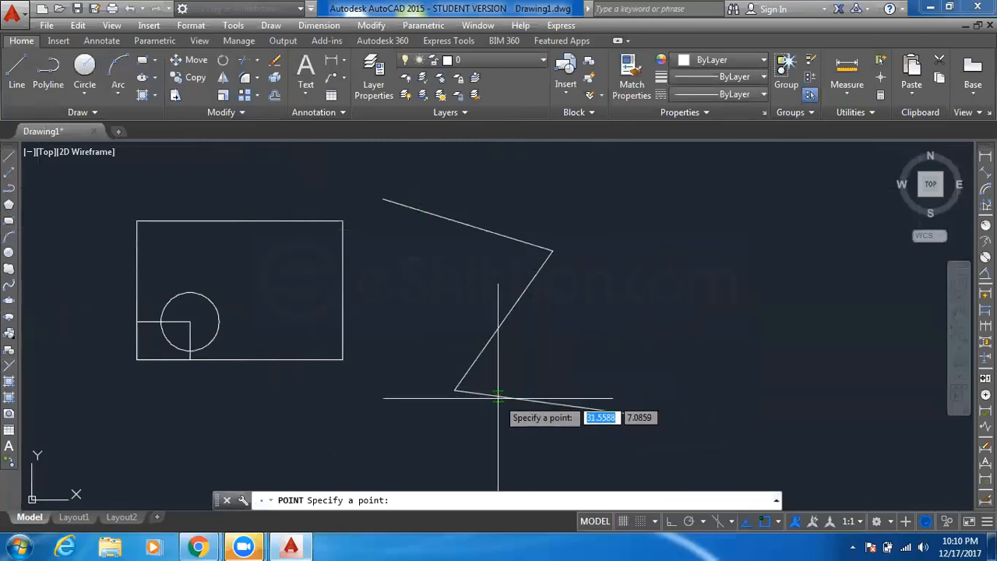
key(Escape)
key(Return)
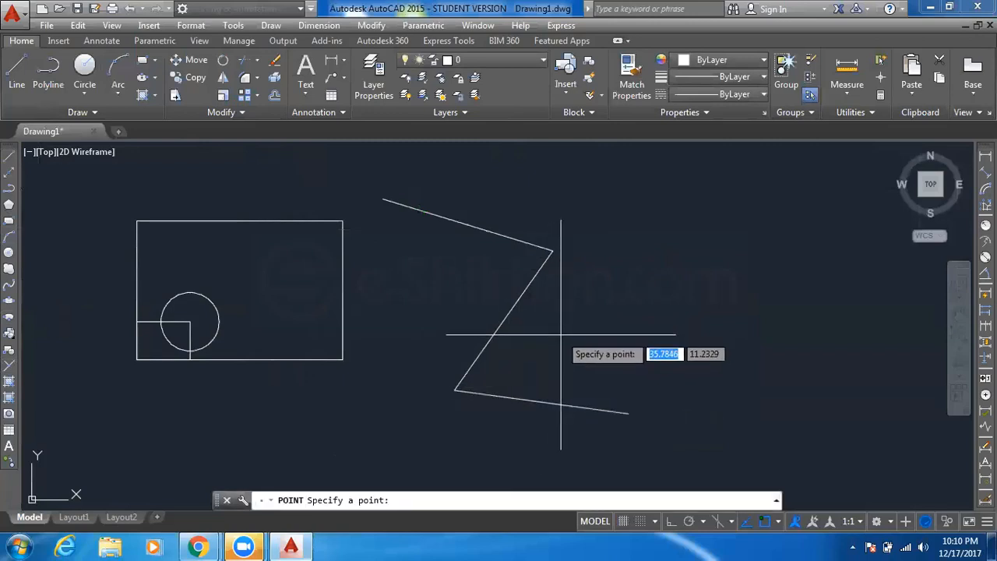
key(Escape)
key(Escape)
key(Escape)
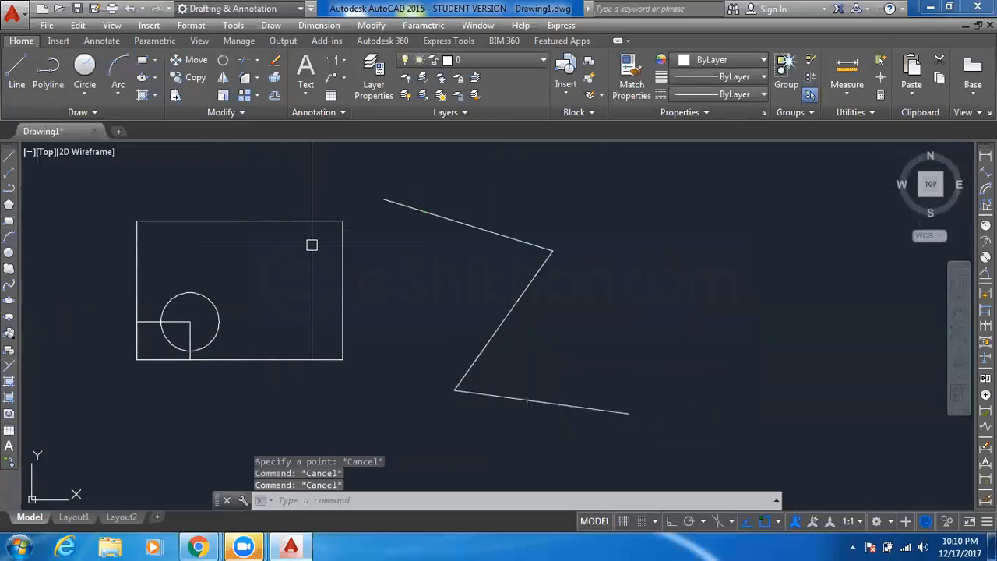
Set the point size to 20% relative to the screen in the Point Style settings and regenerate the drawing.
click(195, 29)
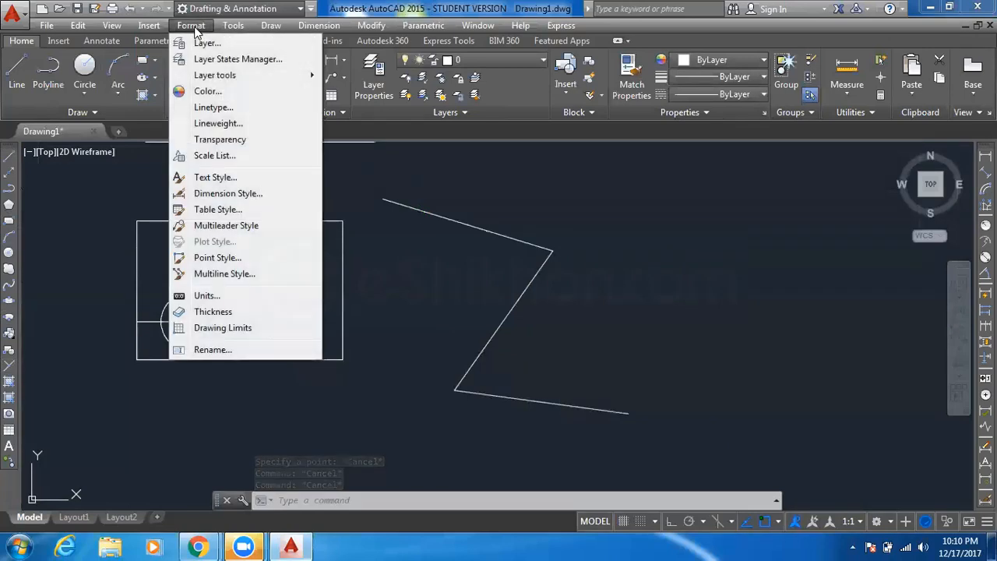
click(217, 258)
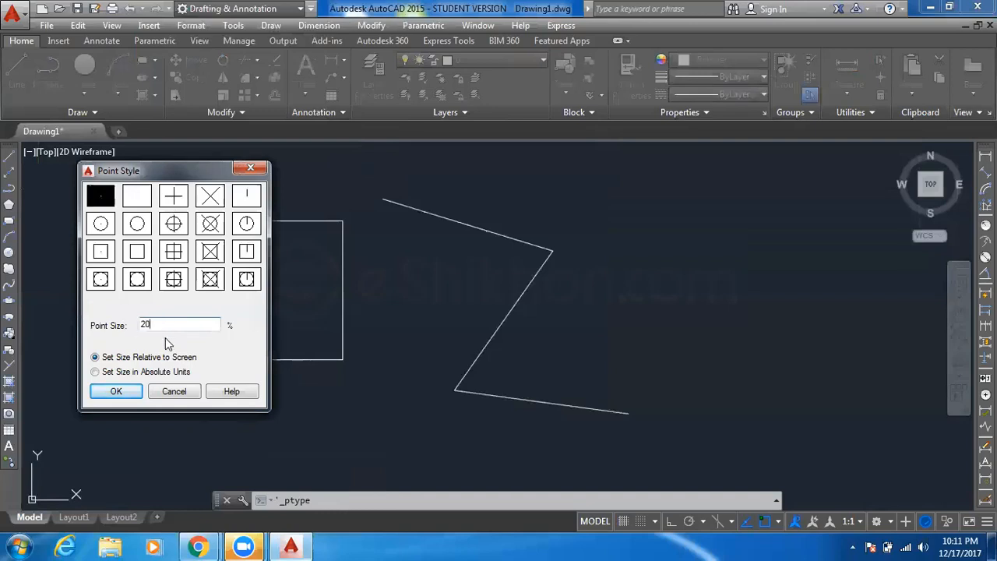
click(122, 396)
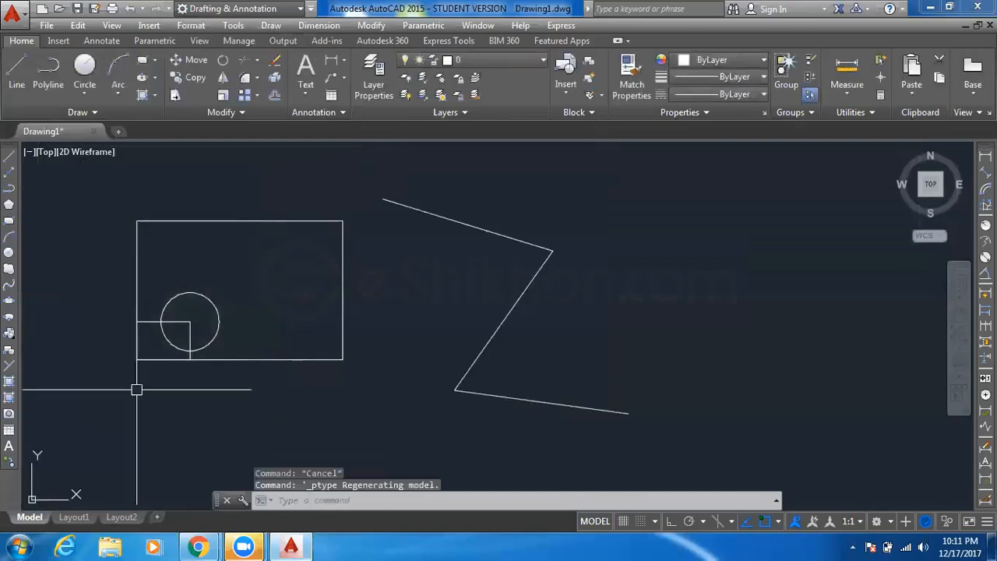
text(r)
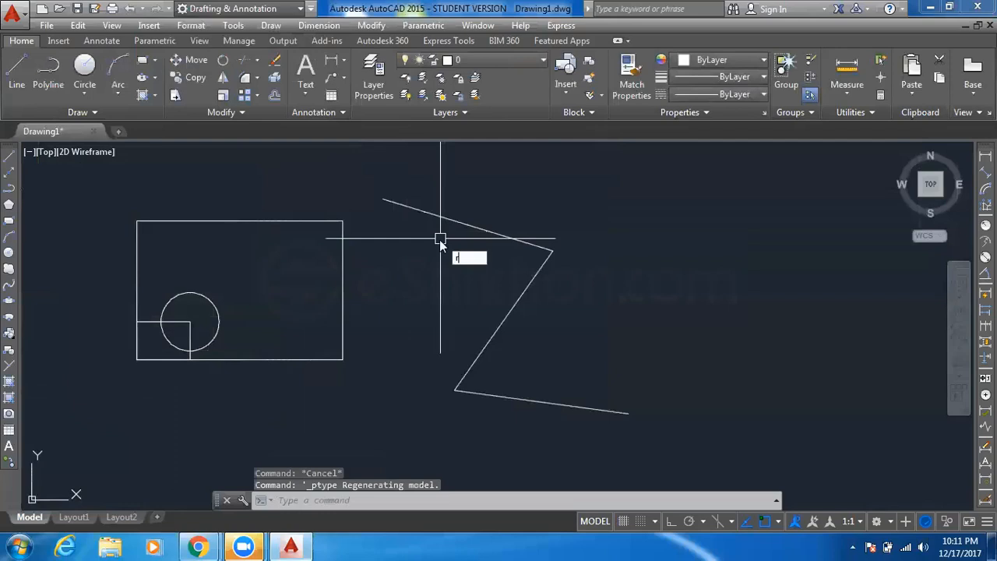
text(e)
key(Return)
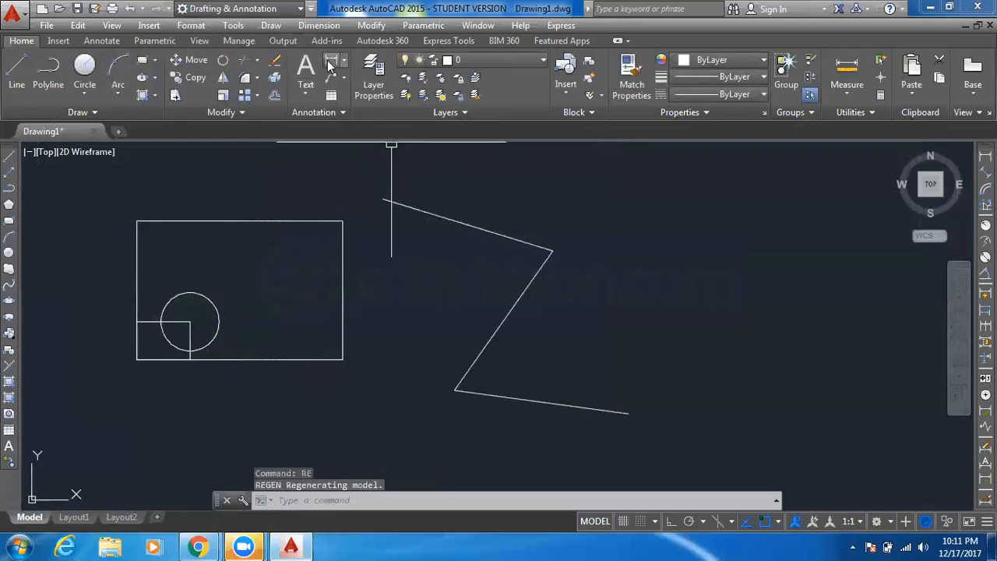
Place a linear dimension above the large rectangle's top edge and delete that dimension.
click(331, 63)
click(343, 222)
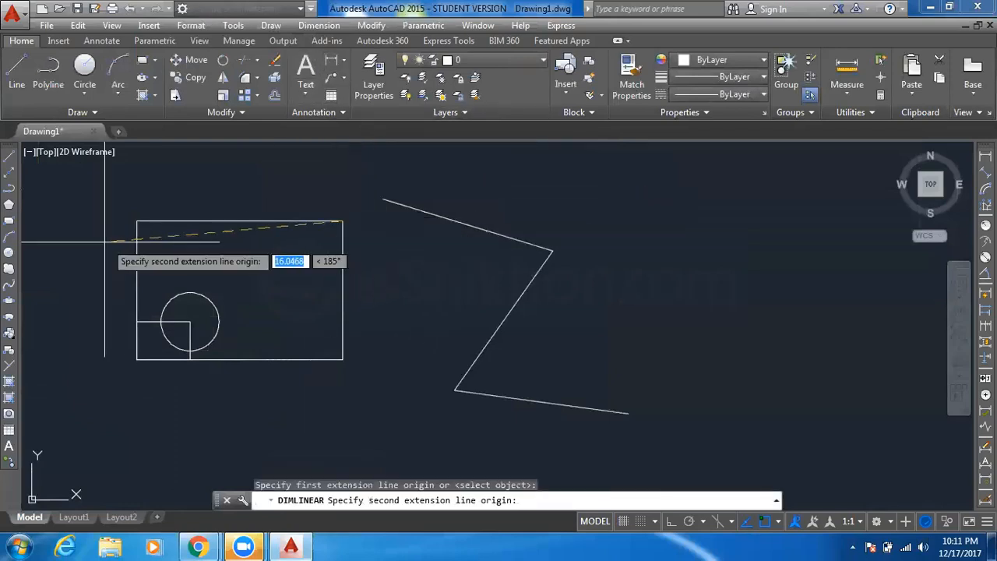
click(136, 222)
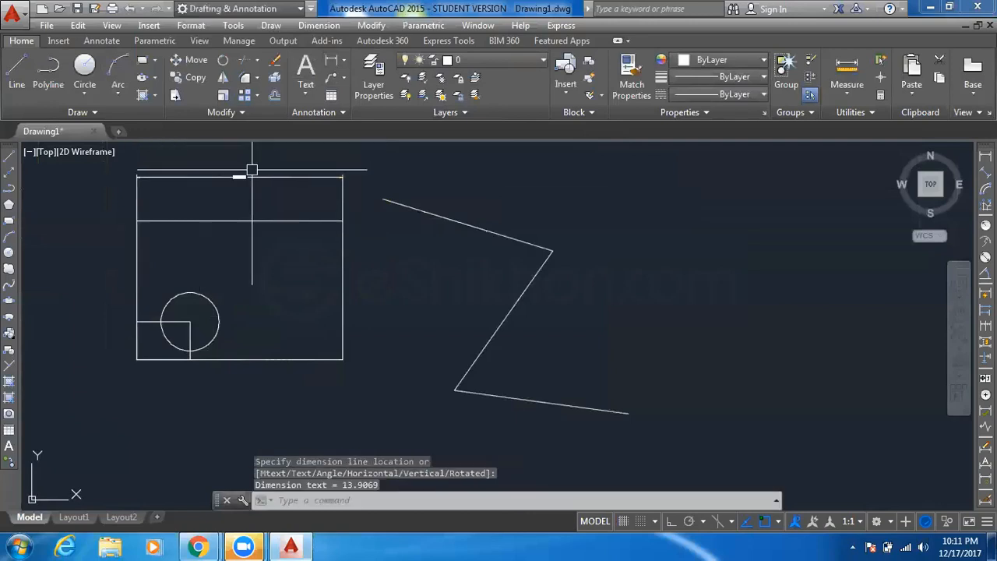
scroll(252, 170, up, 4)
click(269, 206)
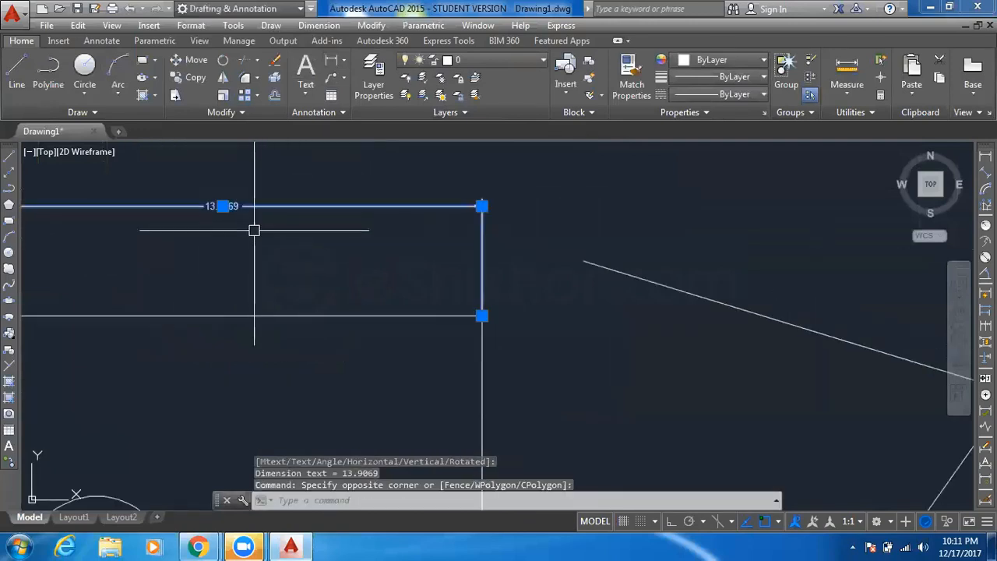
key(Delete)
Regenerate the drawing and examine the zigzag line closely for the placed point objects.
middle_drag(693, 224, 444, 258)
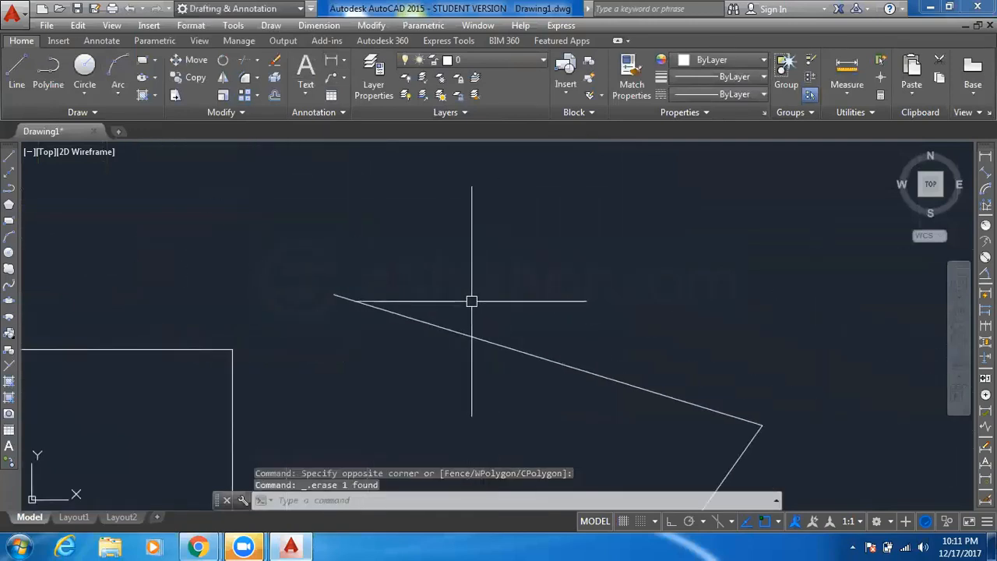
text(re)
key(Return)
scroll(502, 300, down, 3)
middle_drag(505, 300, 408, 263)
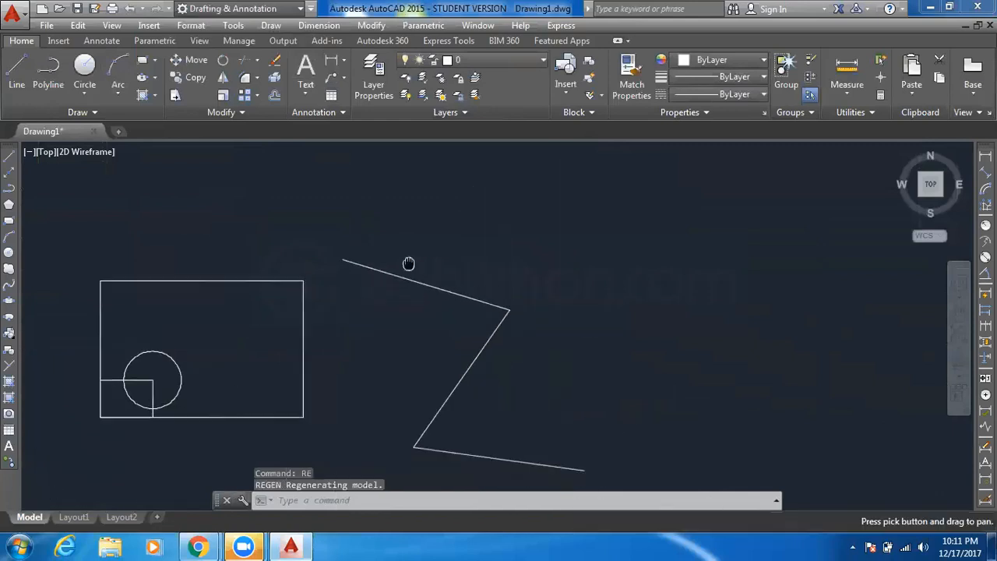
scroll(480, 374, up, 5)
click(425, 309)
click(523, 392)
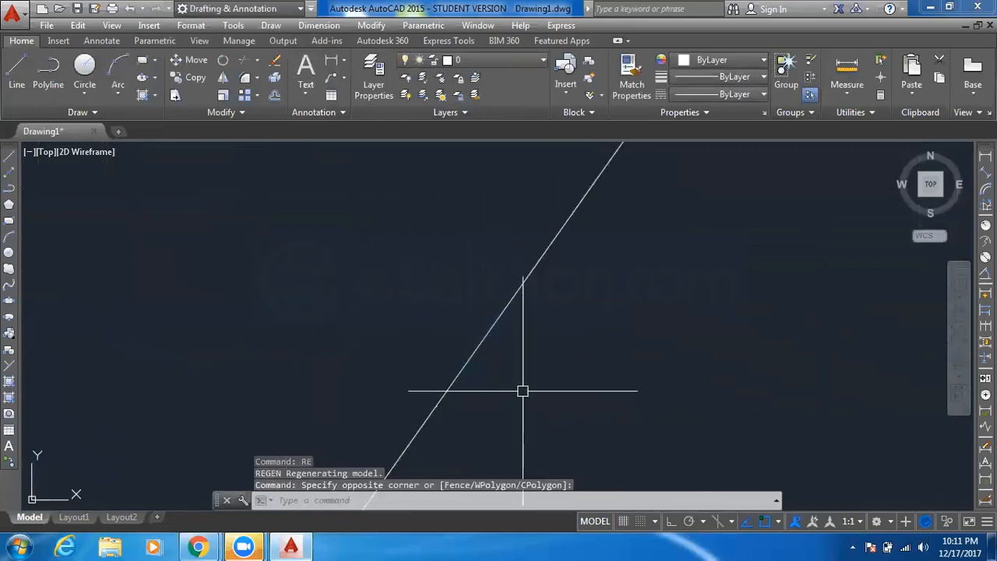
key(Escape)
scroll(424, 249, down, 10)
middle_drag(421, 249, 441, 246)
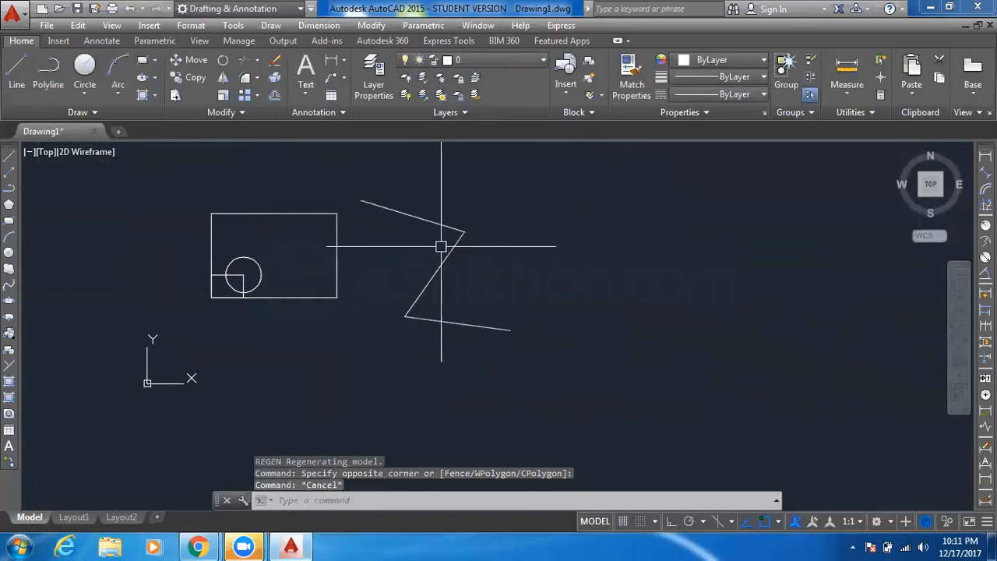
Change the point style to a circle with a plus cross and set the point size to 100%.
click(194, 26)
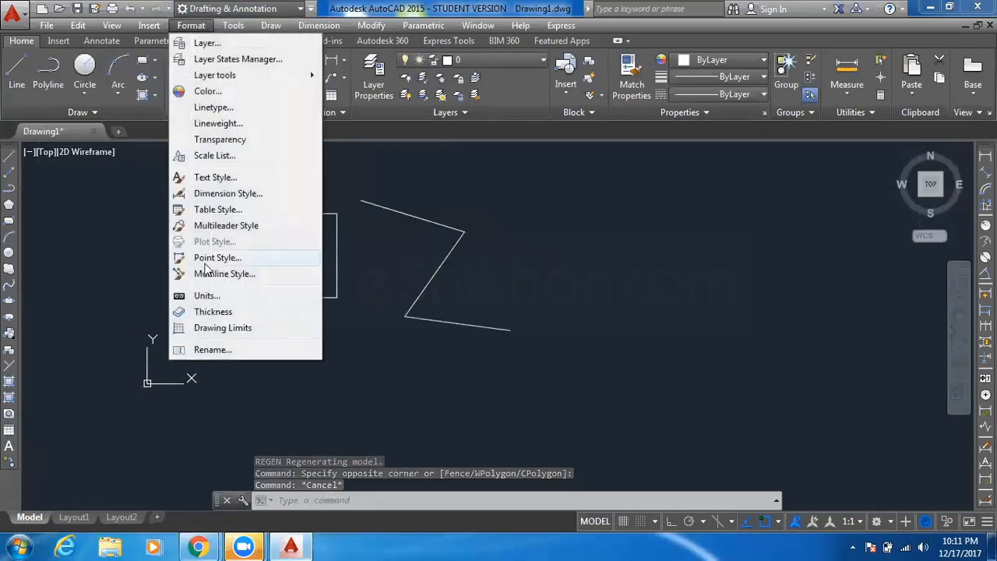
click(214, 258)
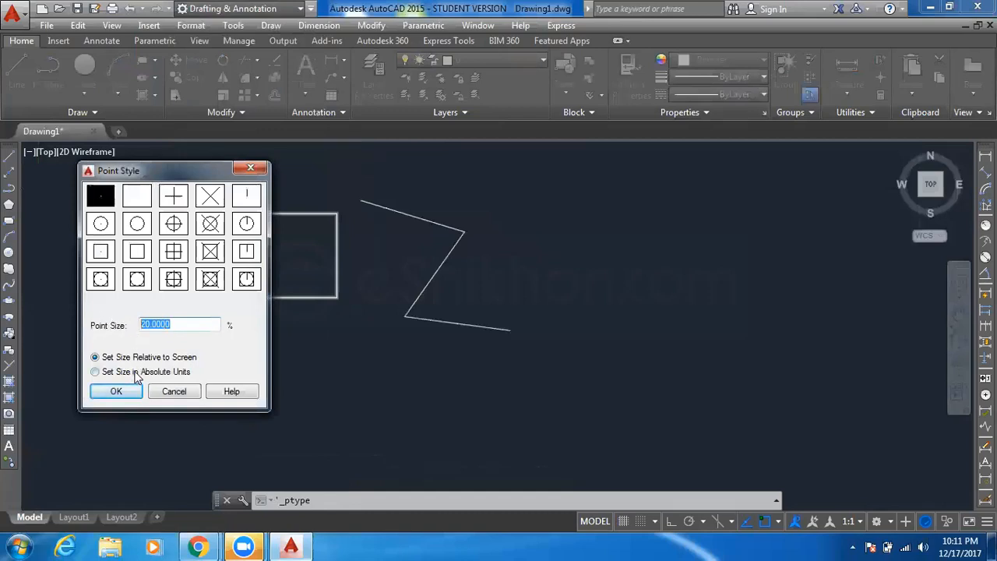
text(1)
click(174, 204)
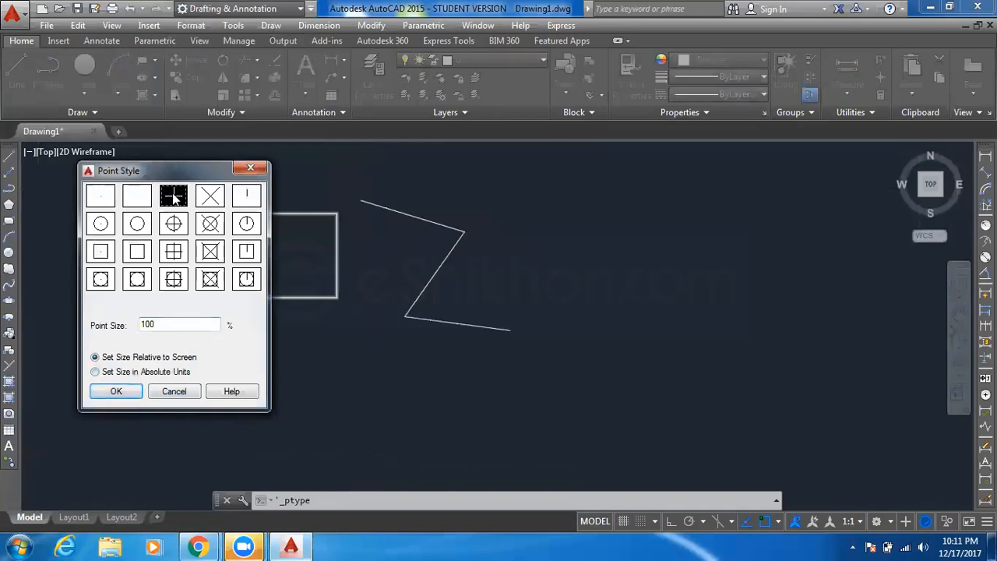
click(176, 226)
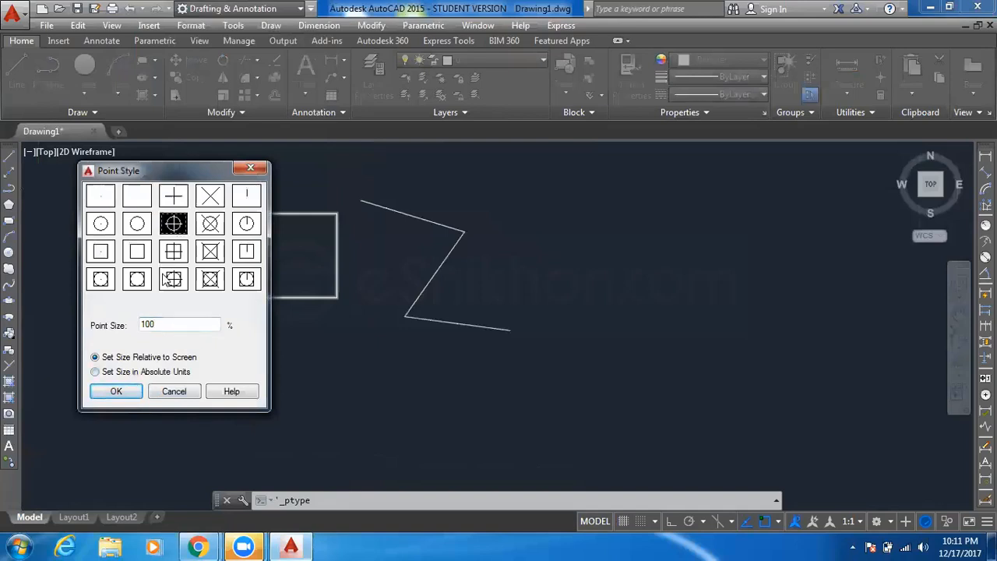
click(114, 392)
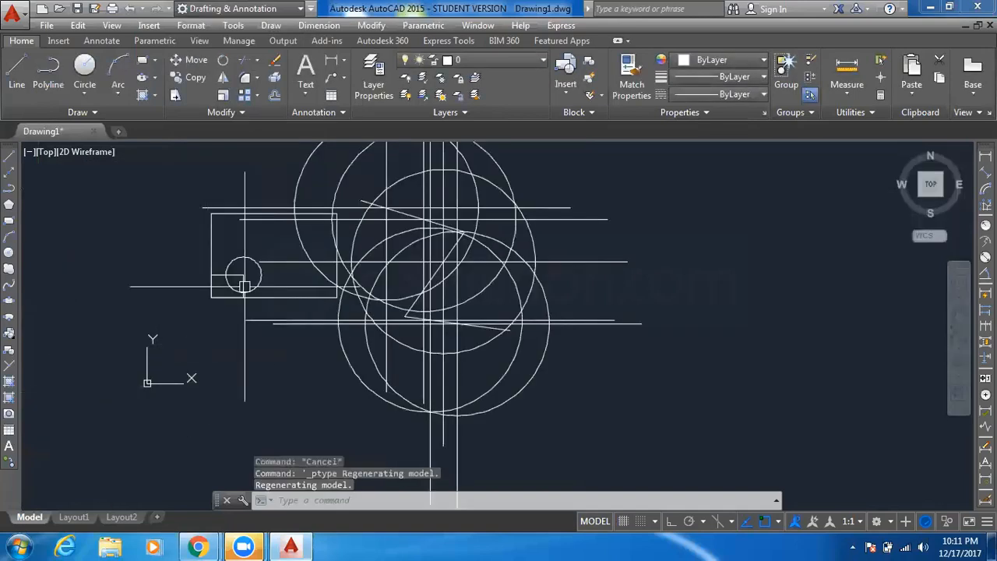
Reduce the point size to 20% in the Point Style settings.
scroll(364, 267, down, 2)
middle_drag(364, 267, 263, 273)
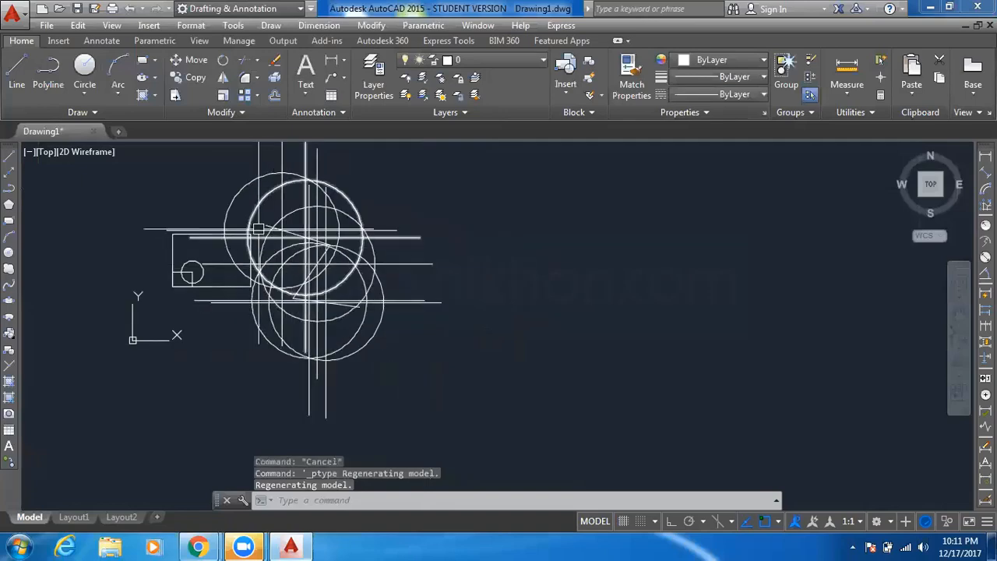
click(190, 25)
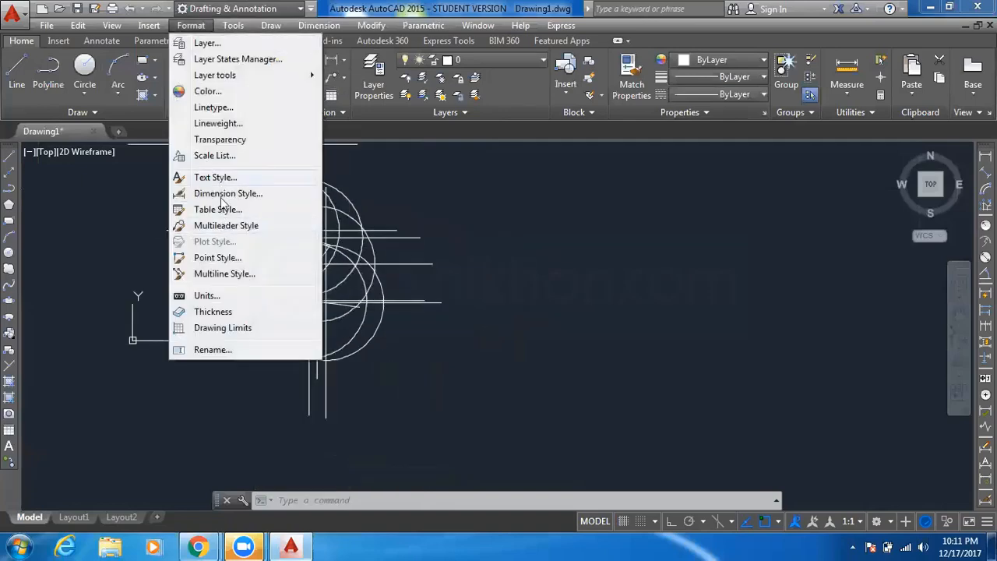
click(219, 257)
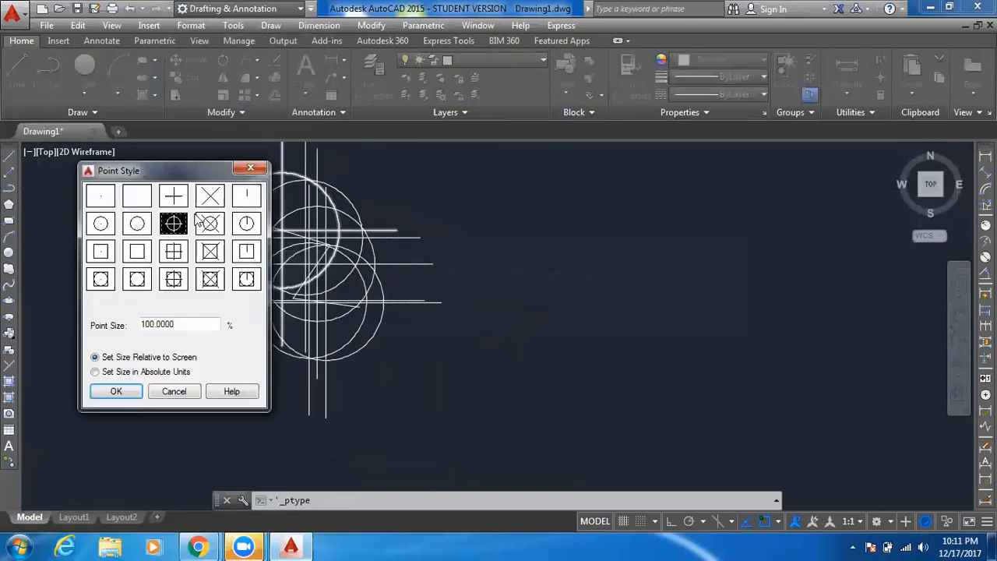
drag(195, 324, 94, 324)
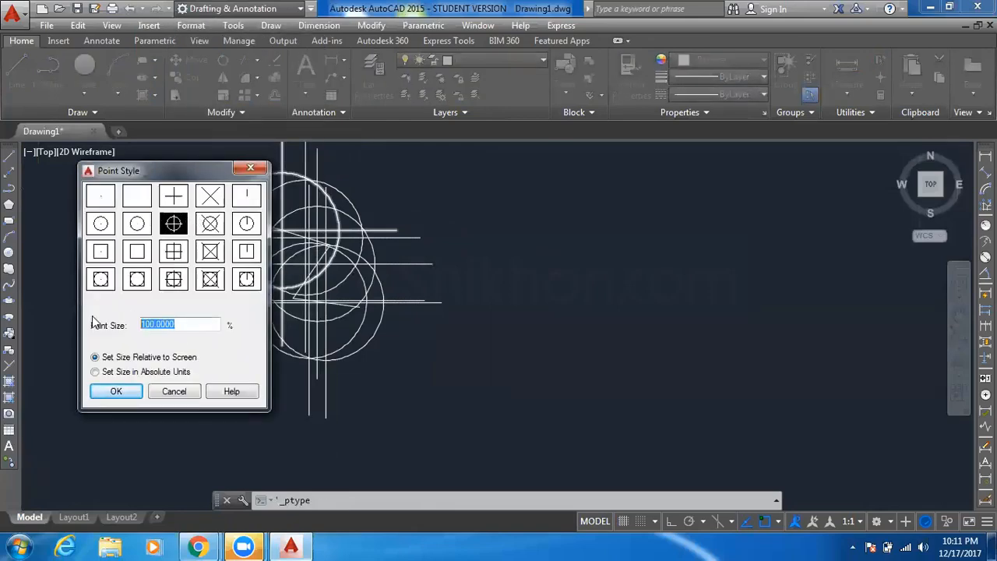
text(20)
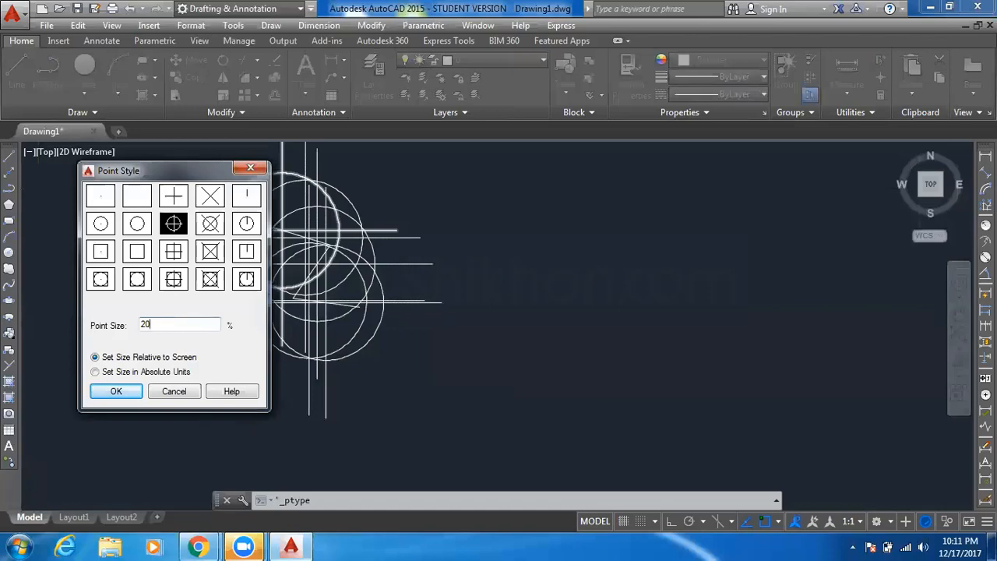
click(116, 392)
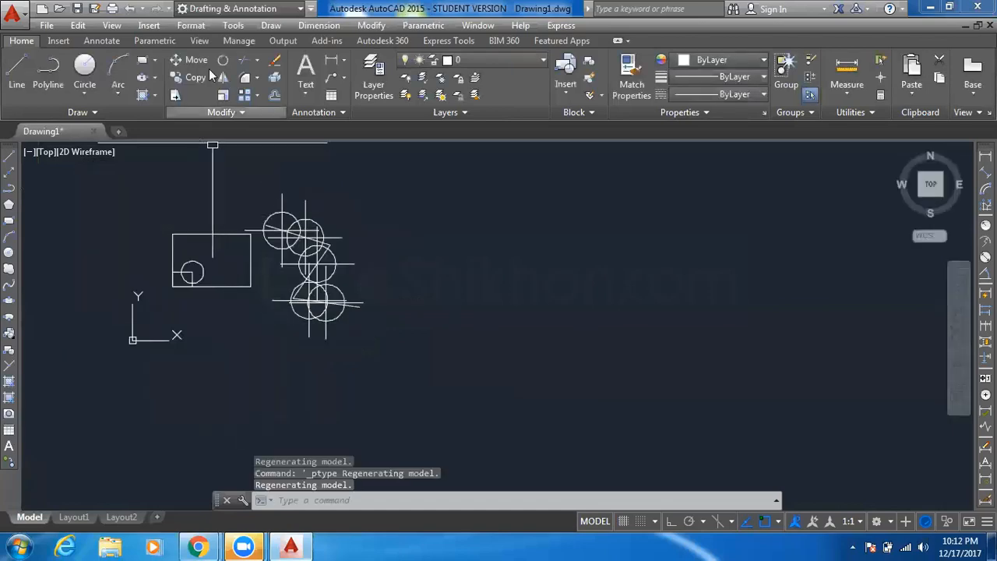
Set the point size to 5% relative to the screen in the Point Style settings.
click(191, 25)
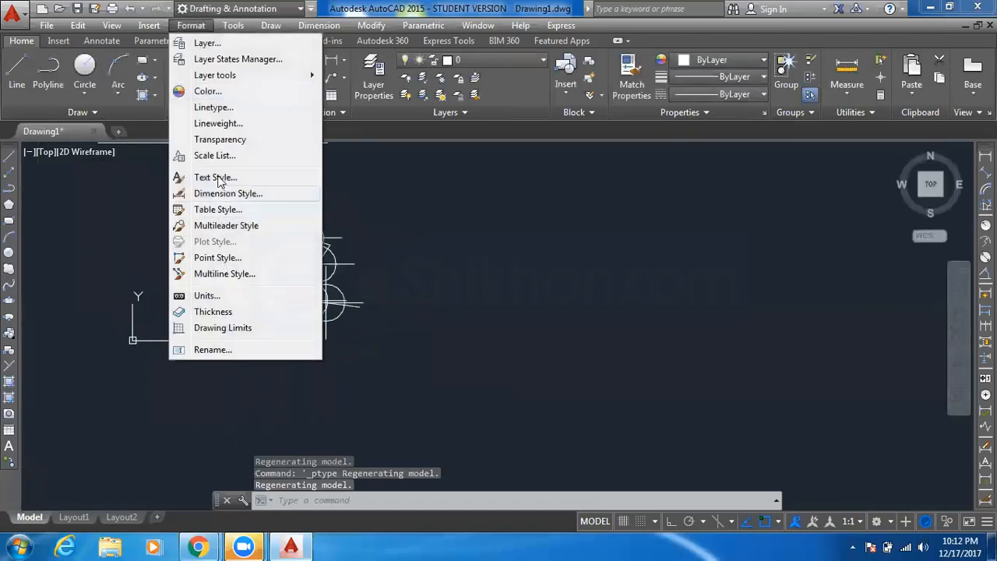
click(217, 257)
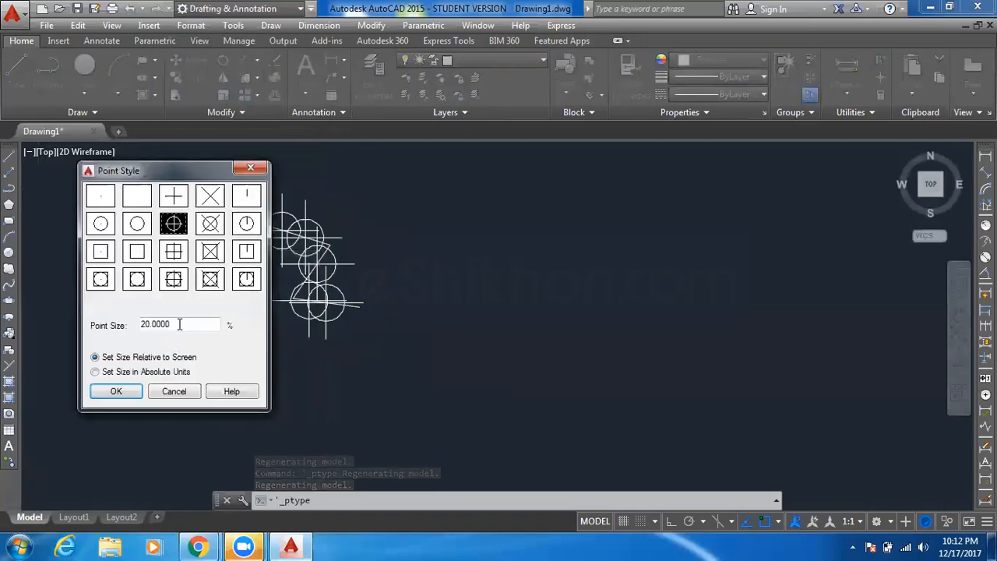
text(5)
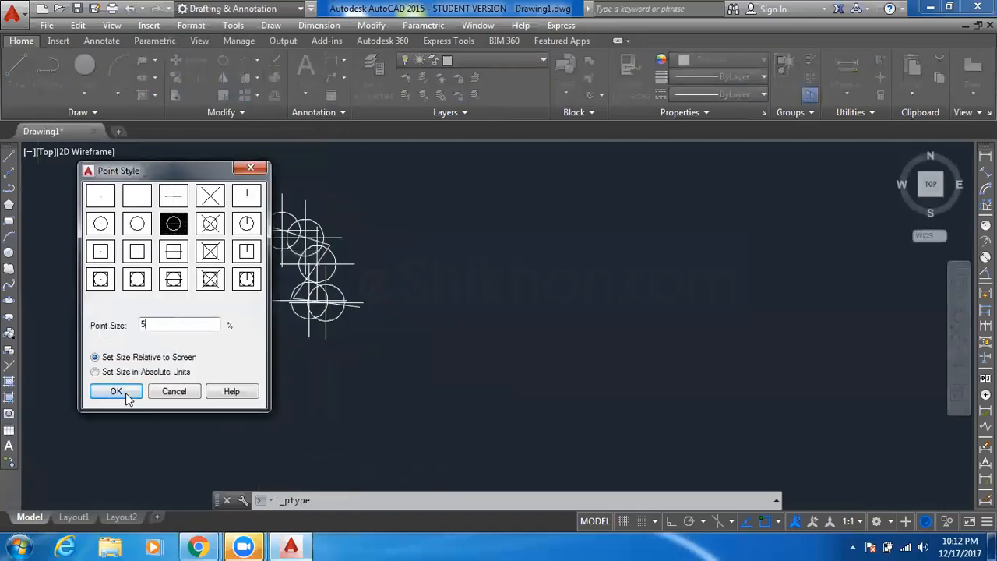
click(124, 393)
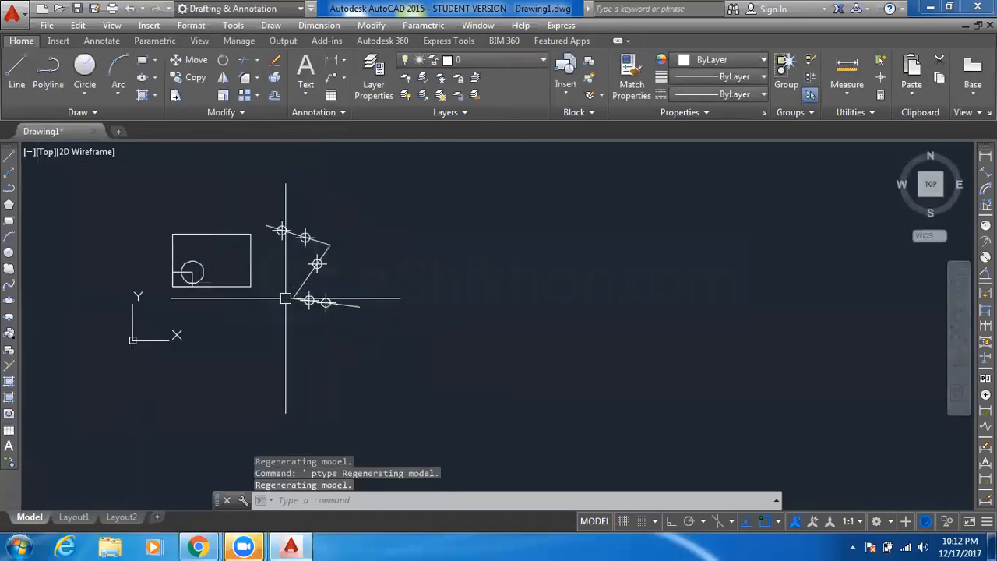
Switch the point style to the circle with a diagonal X through it.
scroll(289, 296, up, 2)
middle_drag(361, 250, 370, 294)
scroll(297, 241, up, 4)
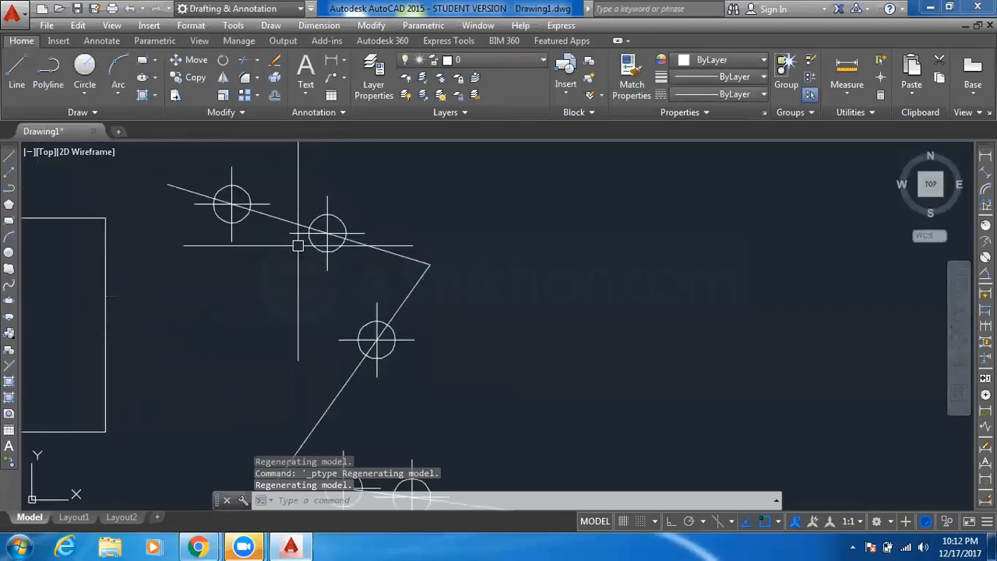
click(190, 25)
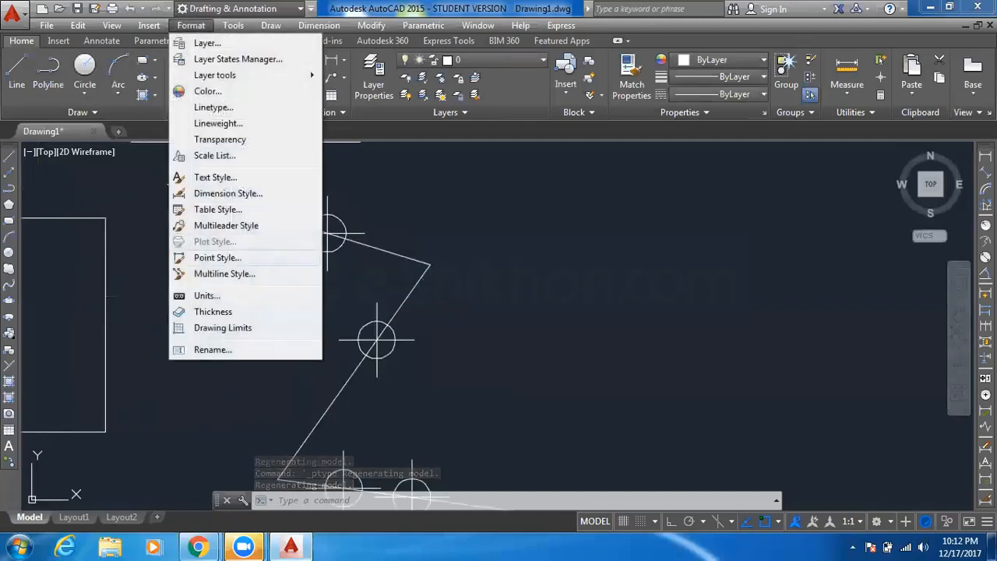
click(217, 257)
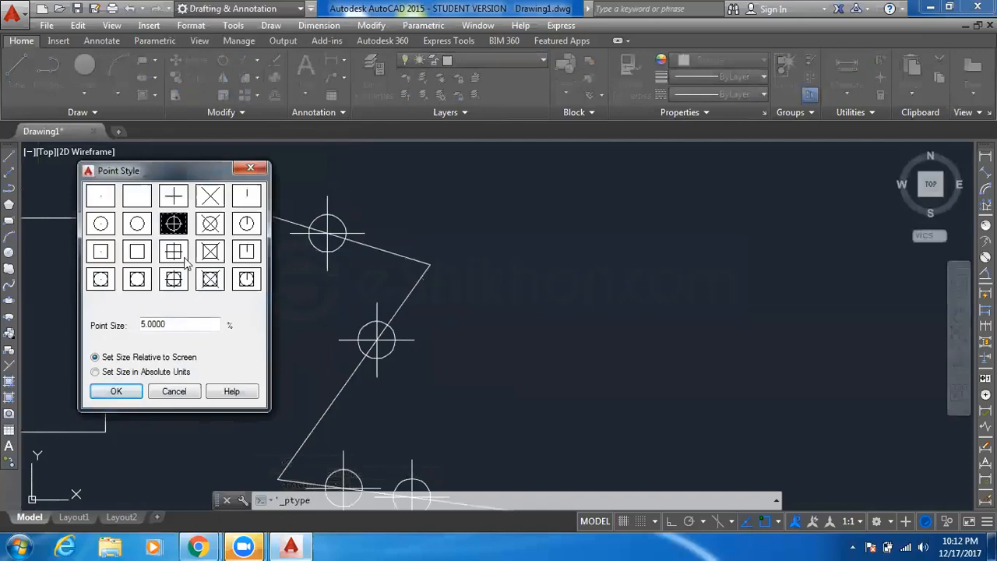
click(210, 224)
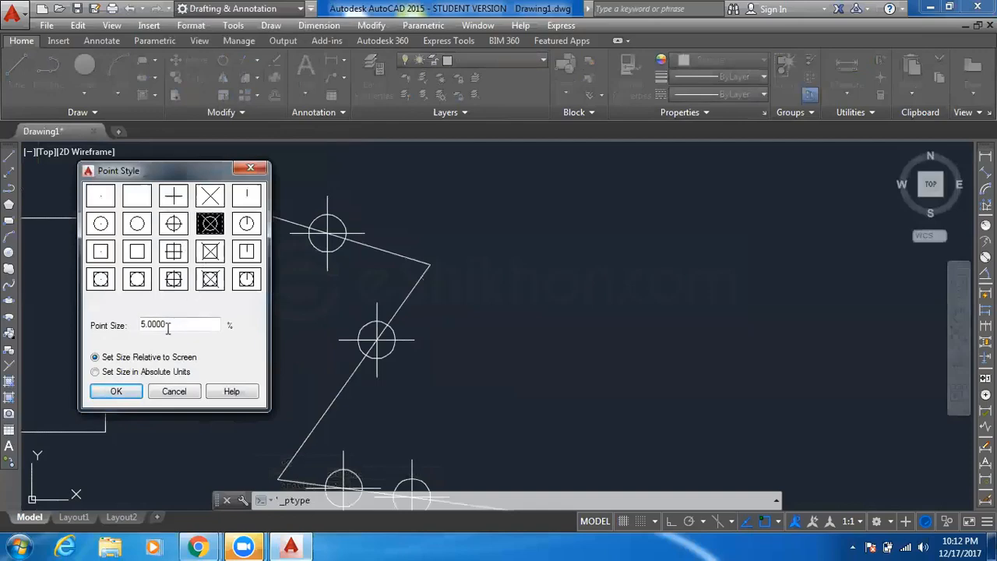
click(116, 391)
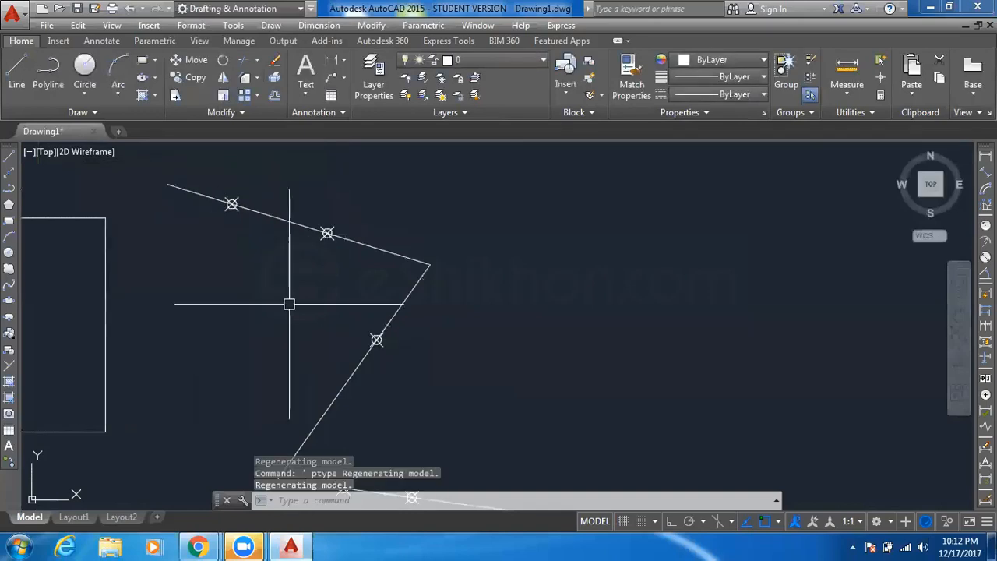
Regenerate the drawing to refresh the size of the point markers on the zigzag.
scroll(276, 272, down, 4)
scroll(277, 264, up, 4)
text(re)
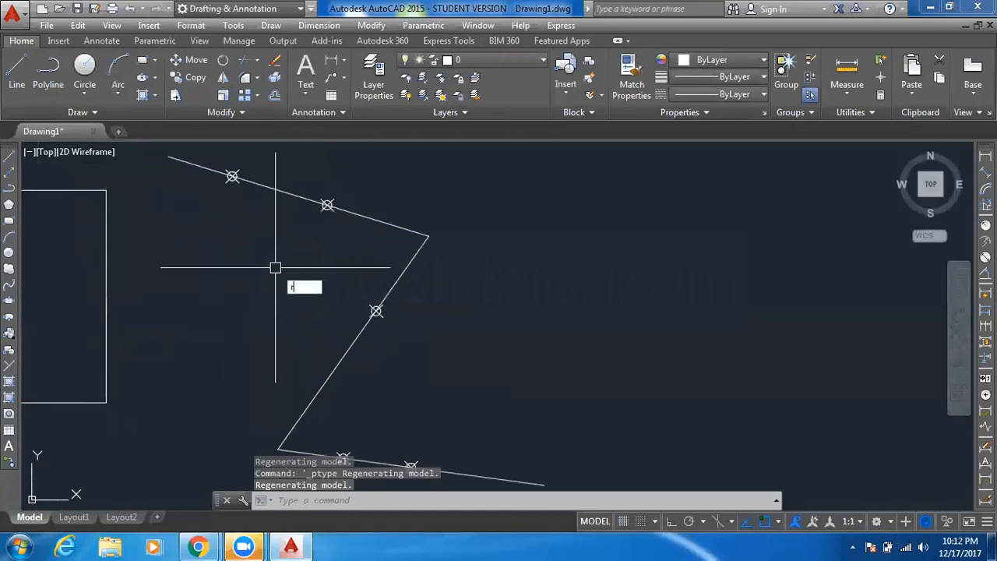
key(Return)
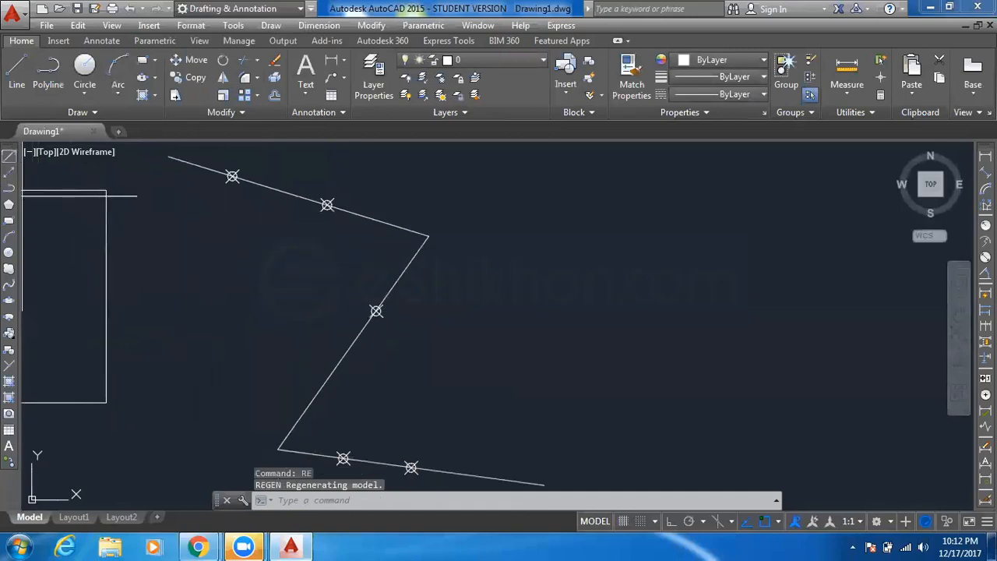
Draw a vertical line about 5.6 units long downward from the first point marker on the zigzag's upper segment.
text(l)
key(Return)
click(232, 176)
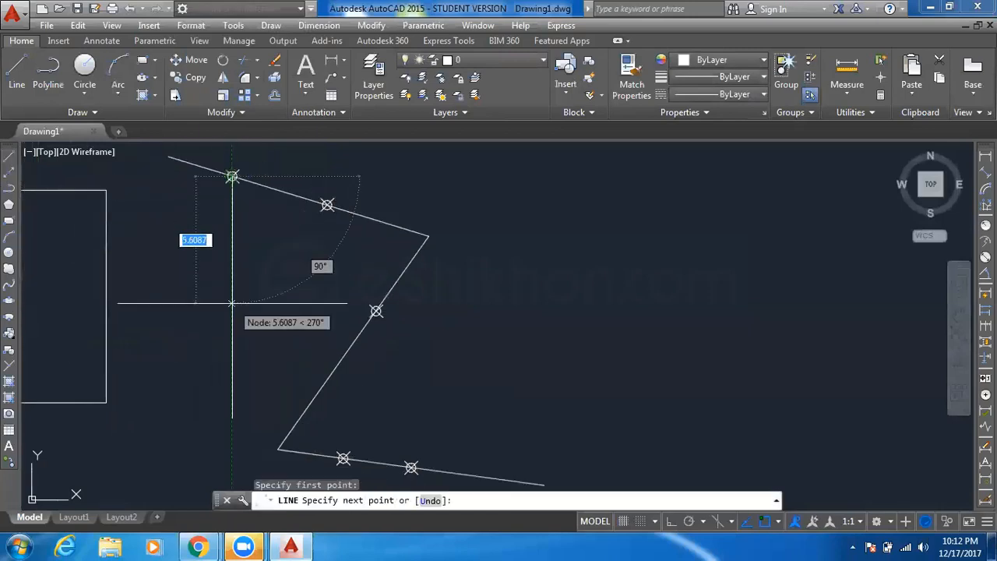
click(232, 303)
key(Escape)
Draw a line joining the second point marker to the lower end of the vertical line.
text(l)
key(Return)
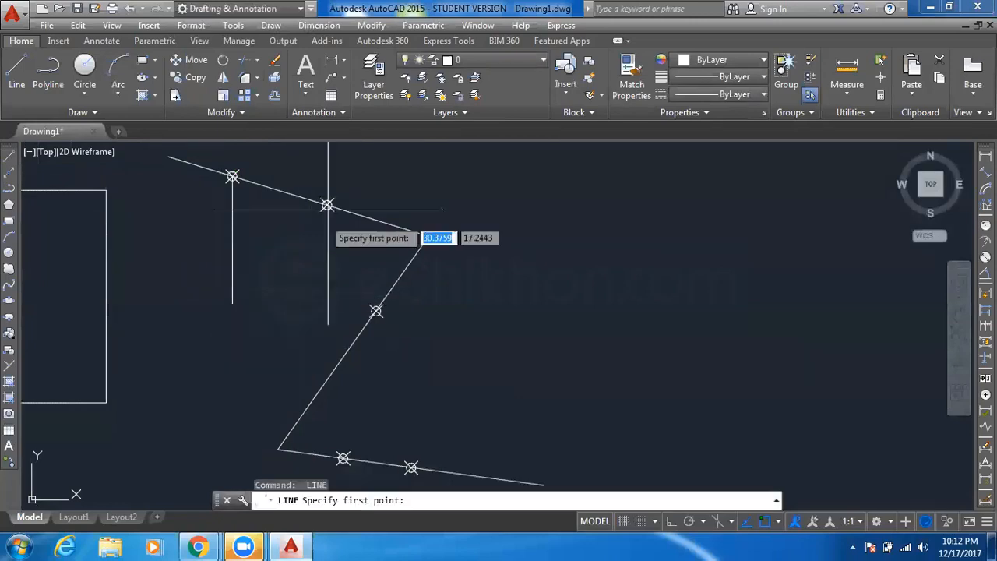
key(Return)
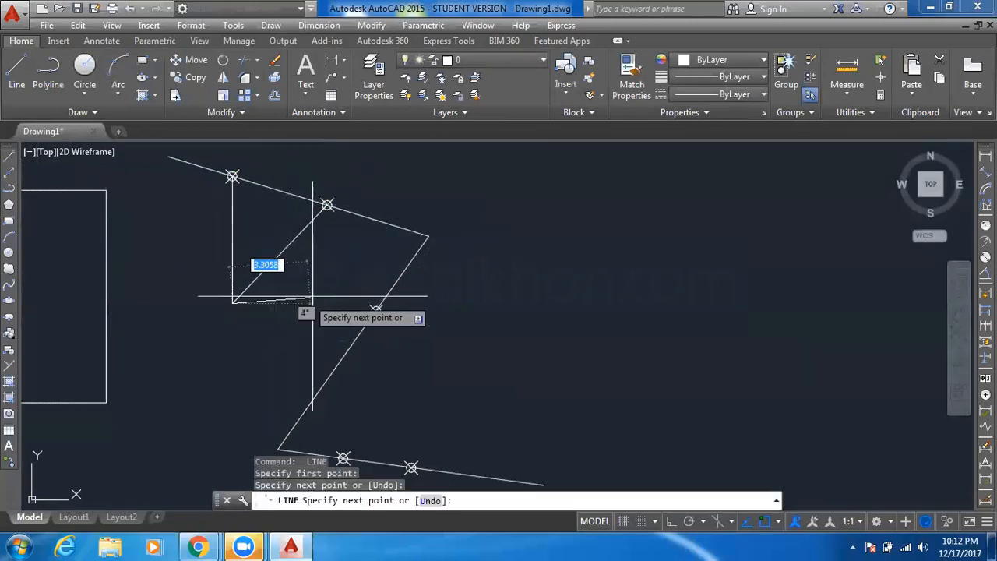
key(Escape)
Draw connected lines from the second point marker through the middle segment's marker to the first marker on the lower segment.
text(l)
key(Return)
click(327, 205)
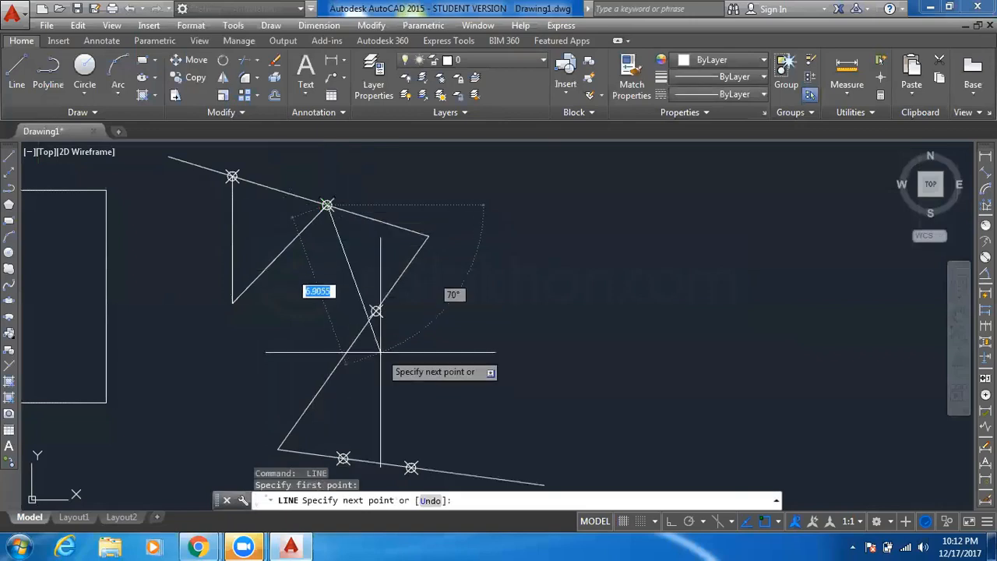
click(375, 310)
scroll(389, 374, down, 2)
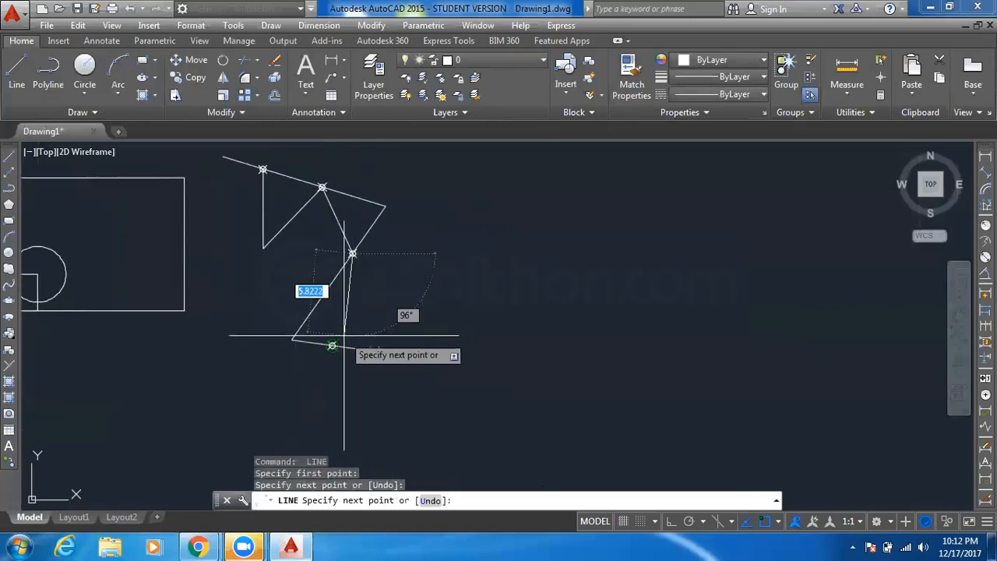
click(332, 346)
Continue the line to a free point below the lower segment, up to its second marker, and back to the middle segment's marker.
click(362, 424)
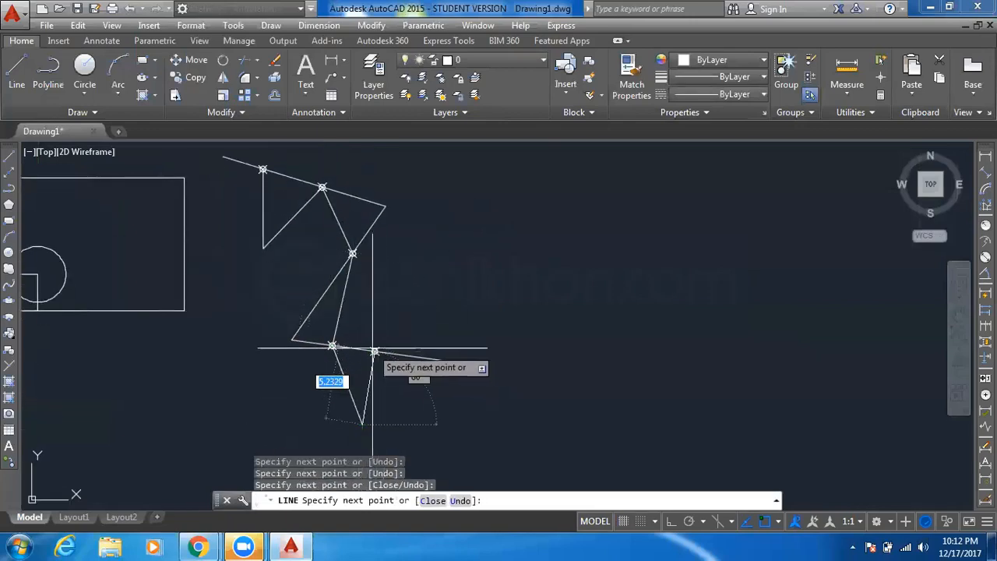
click(375, 351)
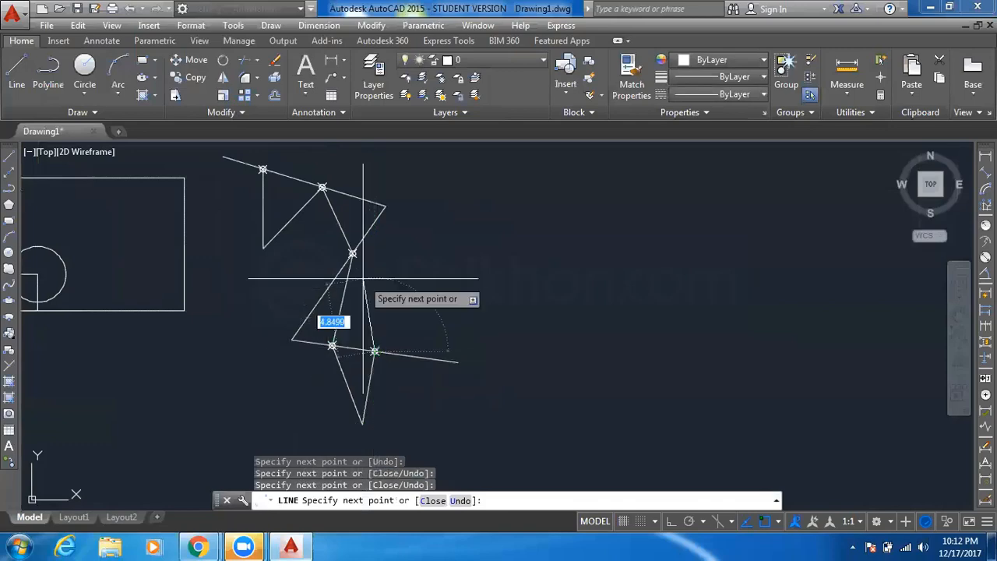
key(Escape)
Regenerate the zoomed-out drawing to rescale the point markers relative to the screen.
scroll(427, 275, down, 2)
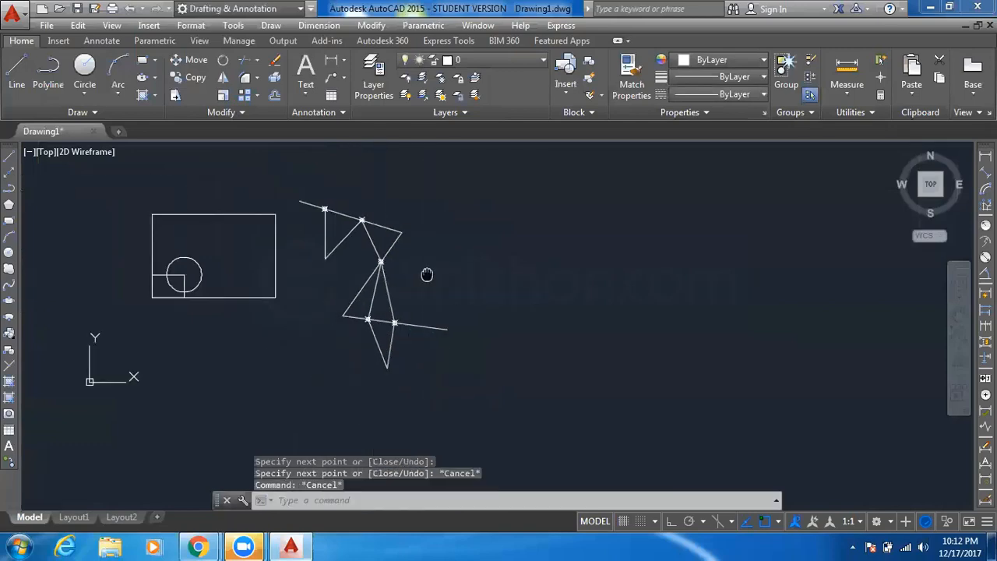
middle_drag(427, 274, 423, 265)
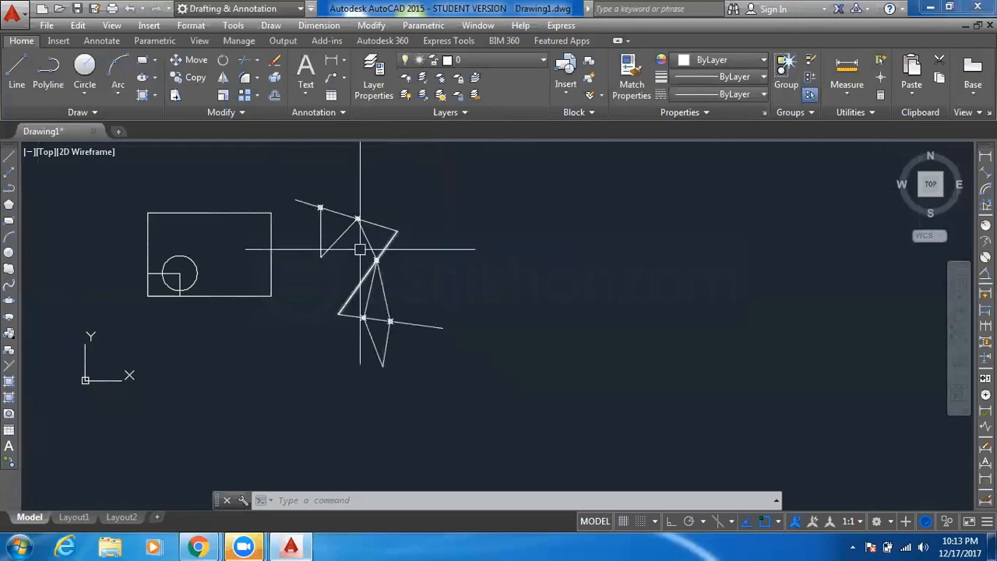
middle_drag(429, 194, 483, 205)
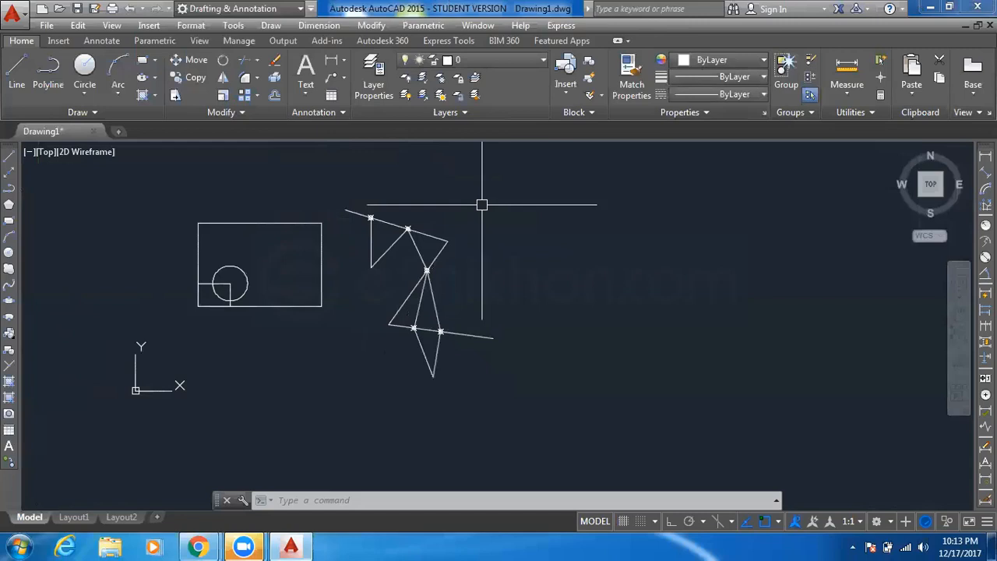
scroll(484, 211, down, 2)
mouse_move(514, 225)
middle_down()
mouse_move(350, 239)
mouse_move(269, 221)
middle_up()
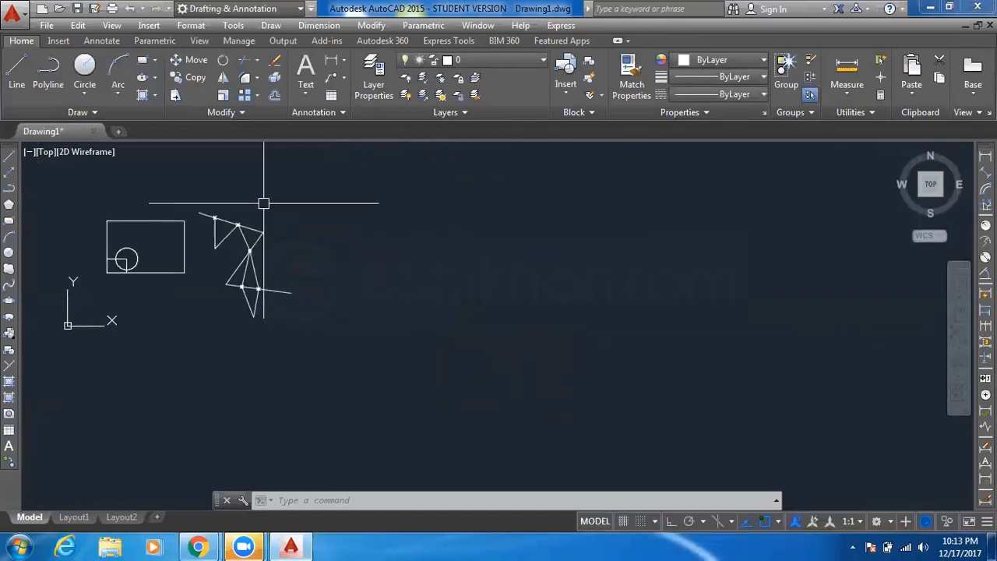
text(re)
key(Return)
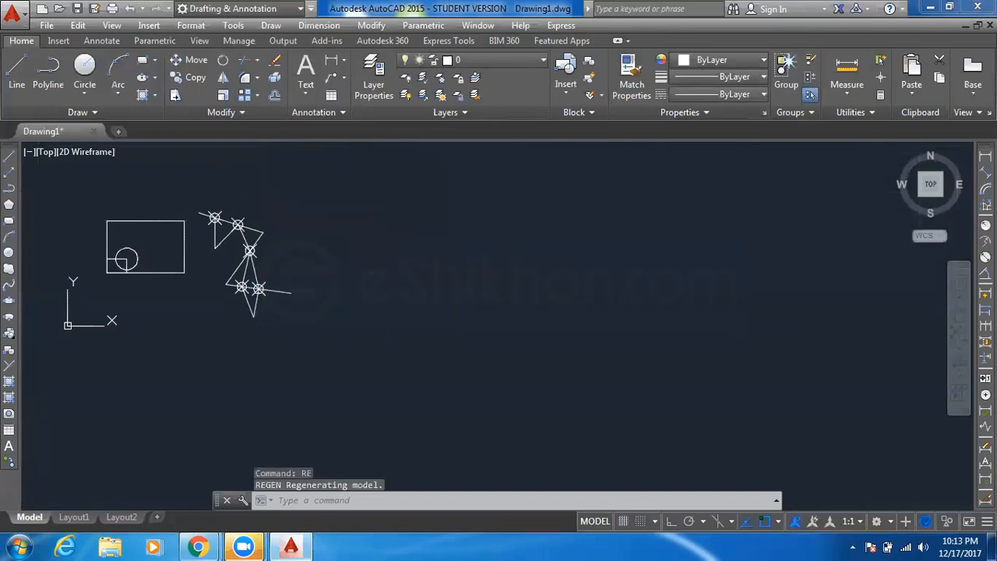
scroll(256, 218, up, 5)
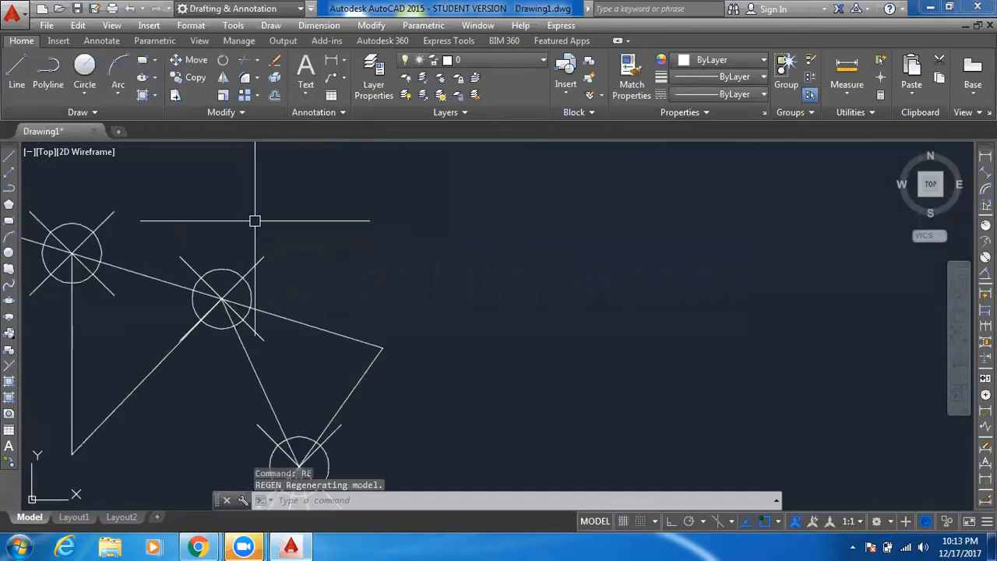
scroll(374, 263, down, 5)
middle_drag(374, 263, 258, 243)
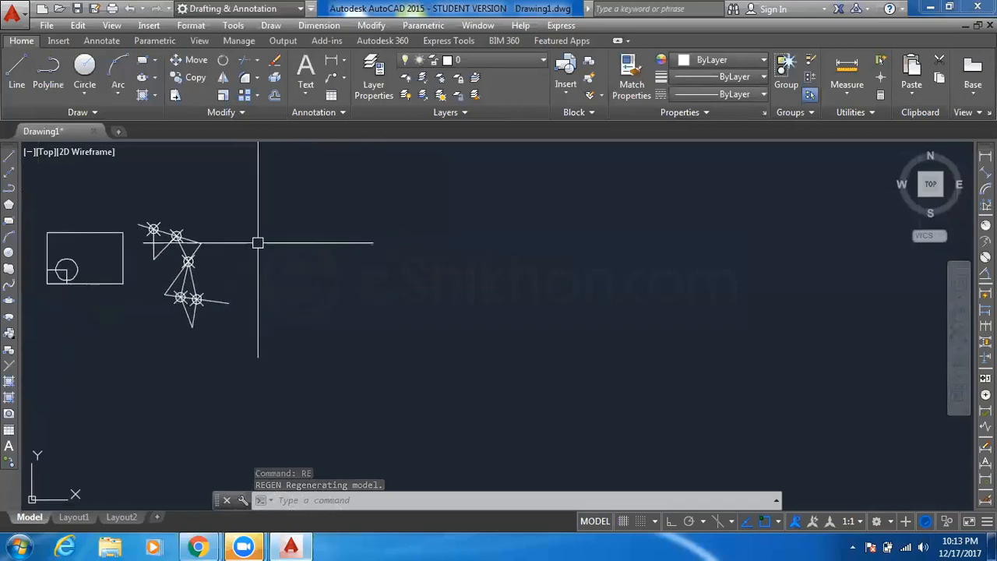
mouse_move(191, 233)
middle_down()
mouse_move(340, 237)
mouse_move(190, 216)
middle_up()
scroll(296, 229, up, 5)
scroll(374, 240, down, 5)
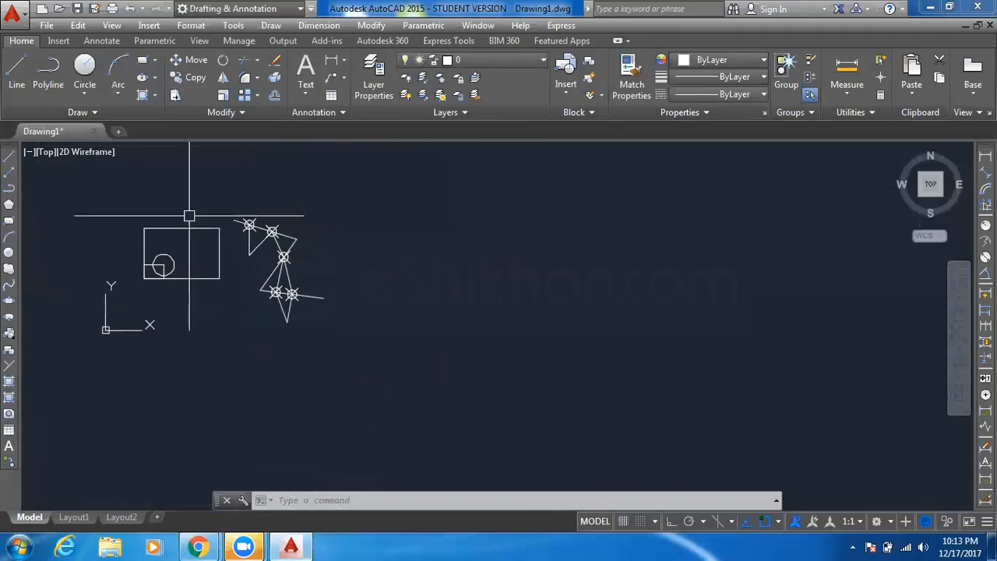
Draw a freeform fit spline through twelve points in the empty area beside the zigzag, looping back inside the curve.
middle_drag(262, 215, 102, 216)
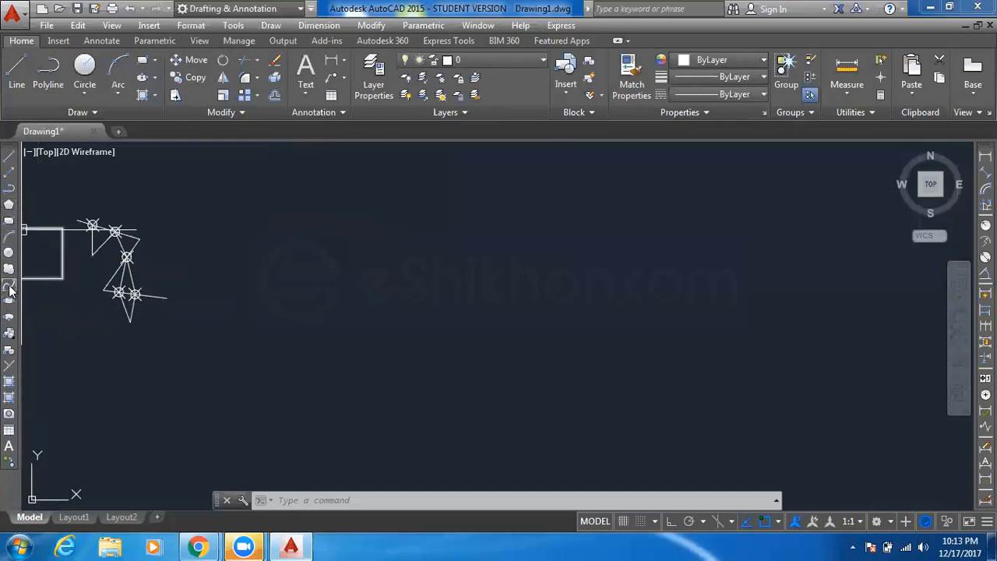
click(9, 287)
click(238, 306)
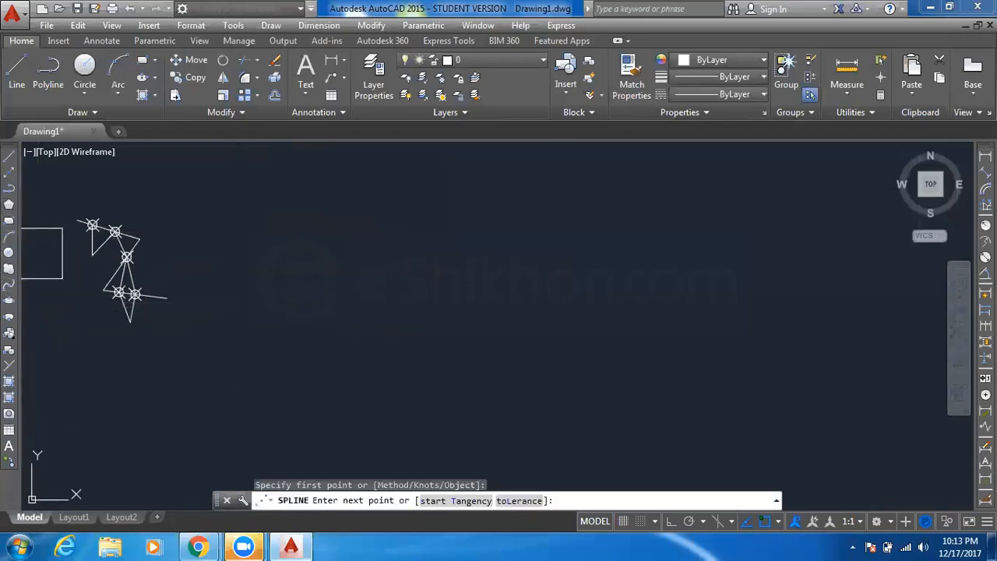
click(231, 234)
click(289, 229)
click(328, 194)
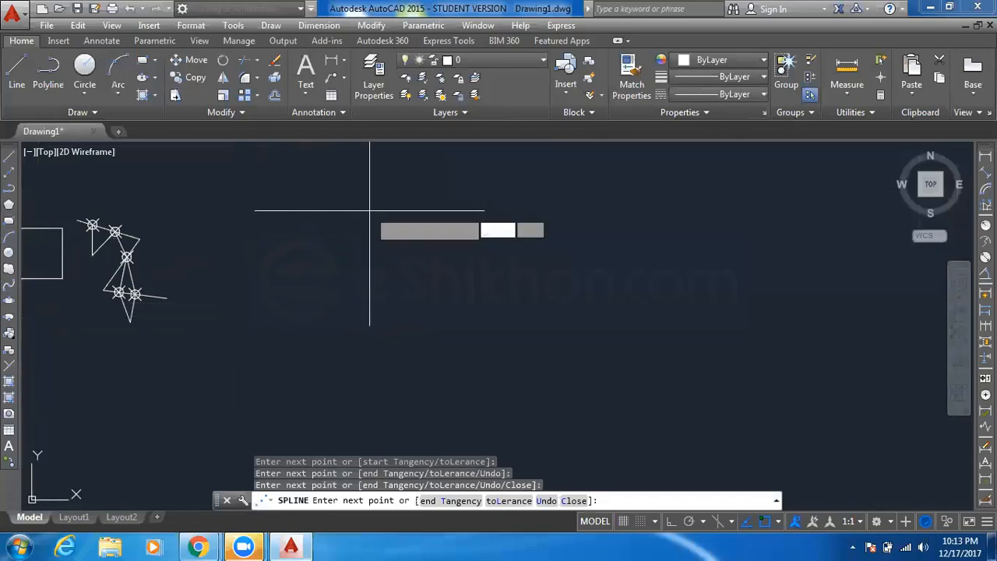
click(370, 213)
click(391, 277)
click(345, 363)
click(539, 360)
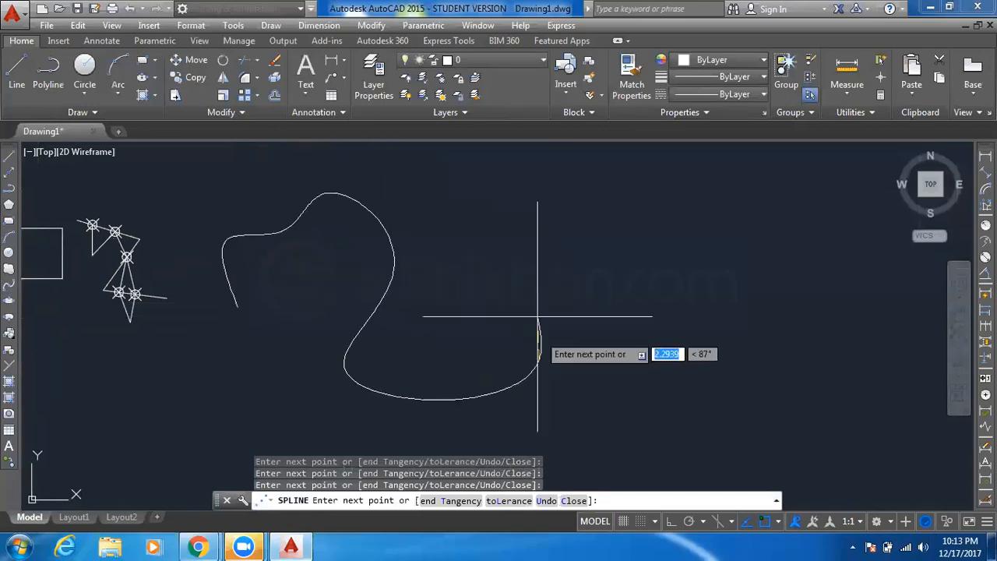
click(510, 218)
click(436, 183)
click(452, 263)
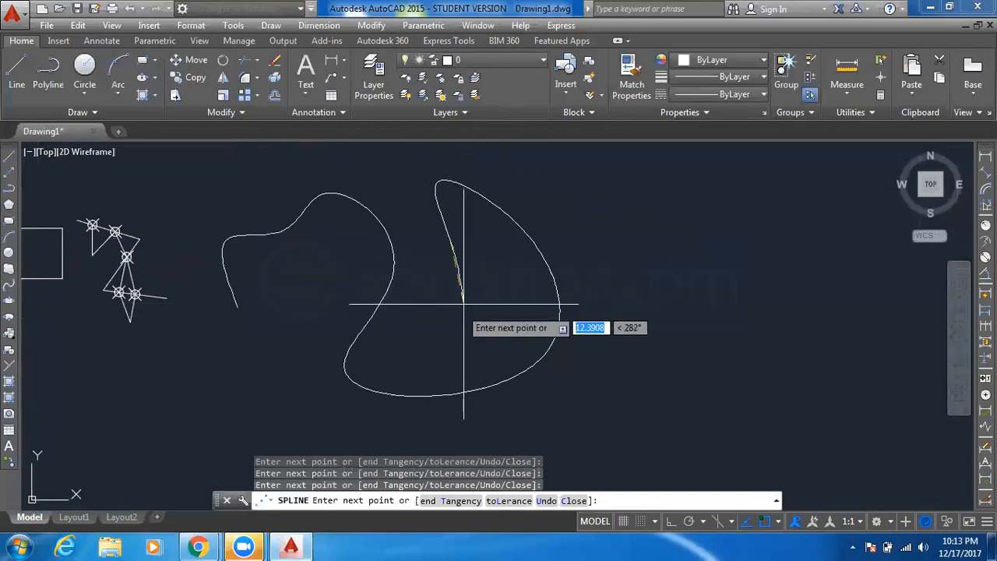
click(413, 341)
key(Return)
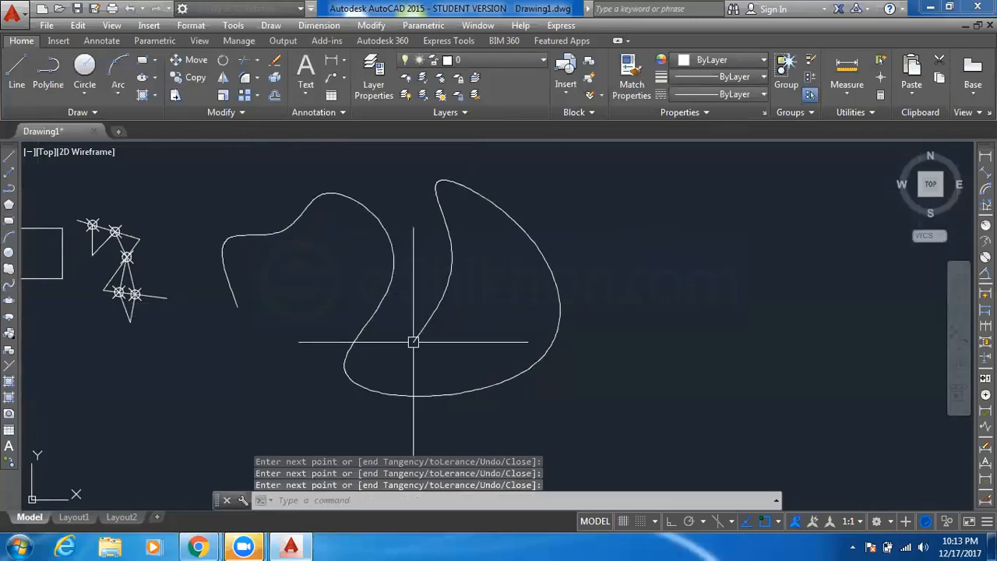
key(Return)
key(Return)
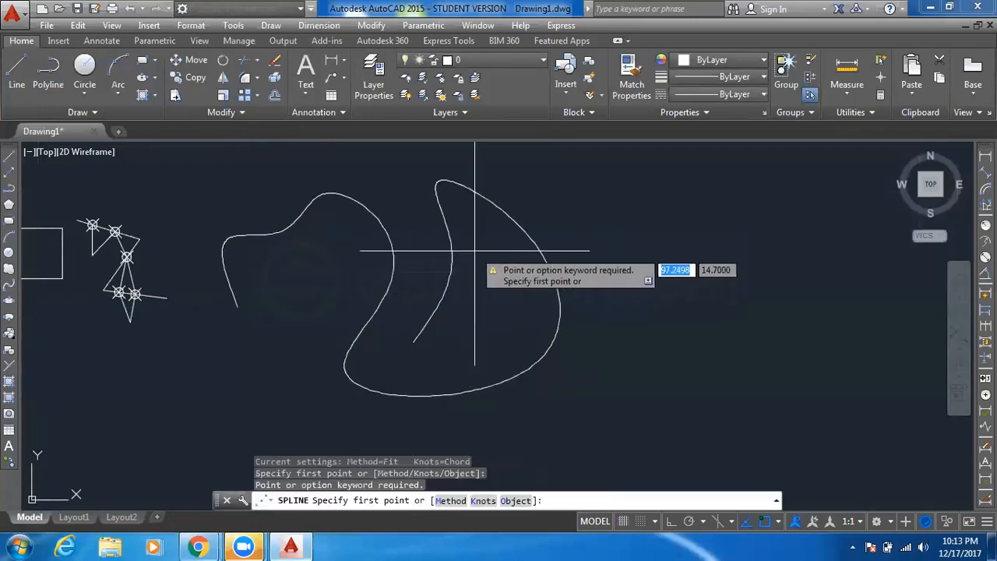
key(Escape)
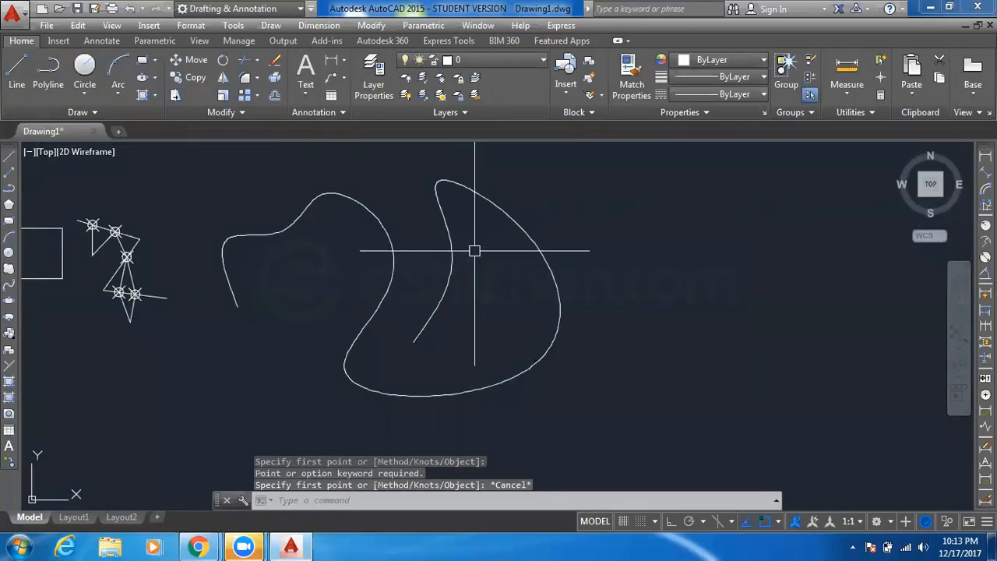
Erase the freeform spline beside the zigzag.
click(452, 254)
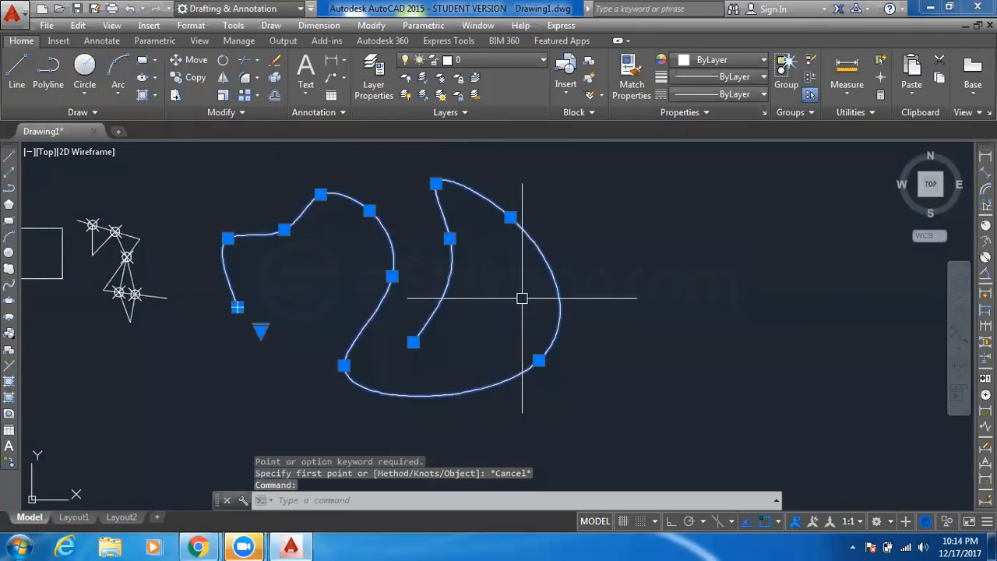
key(Delete)
scroll(441, 262, down, 2)
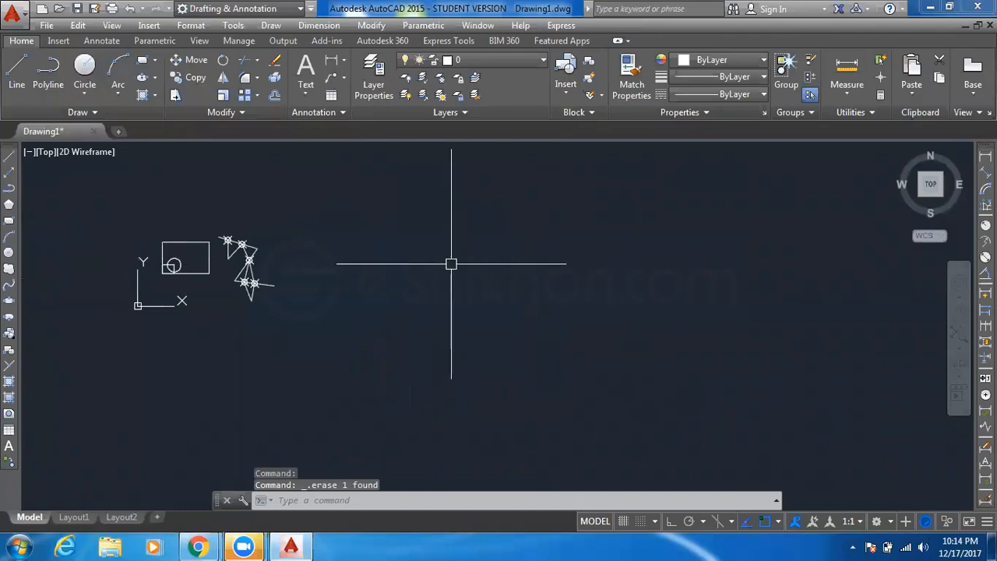
mouse_move(451, 264)
middle_down()
mouse_move(429, 239)
mouse_move(236, 223)
middle_up()
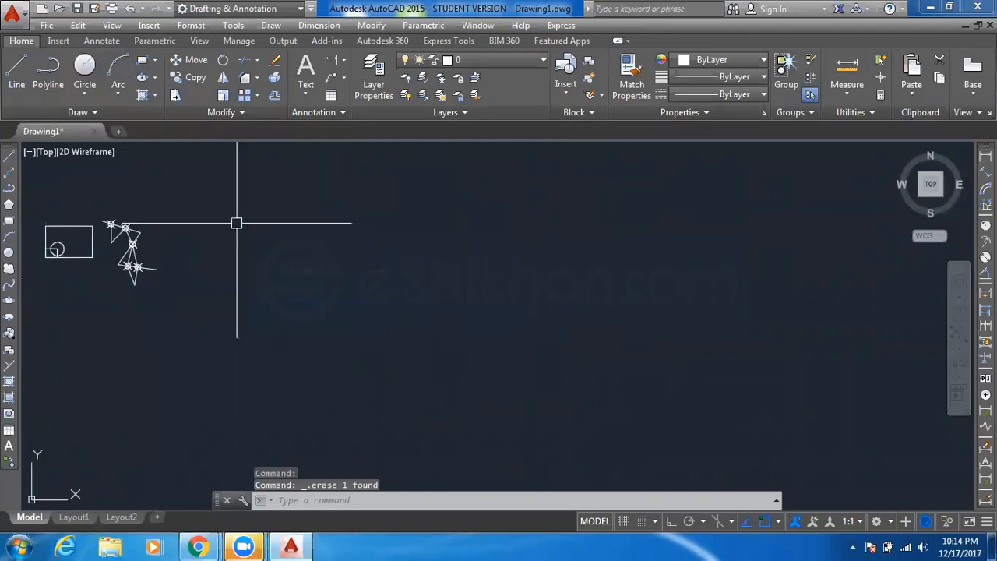
click(12, 157)
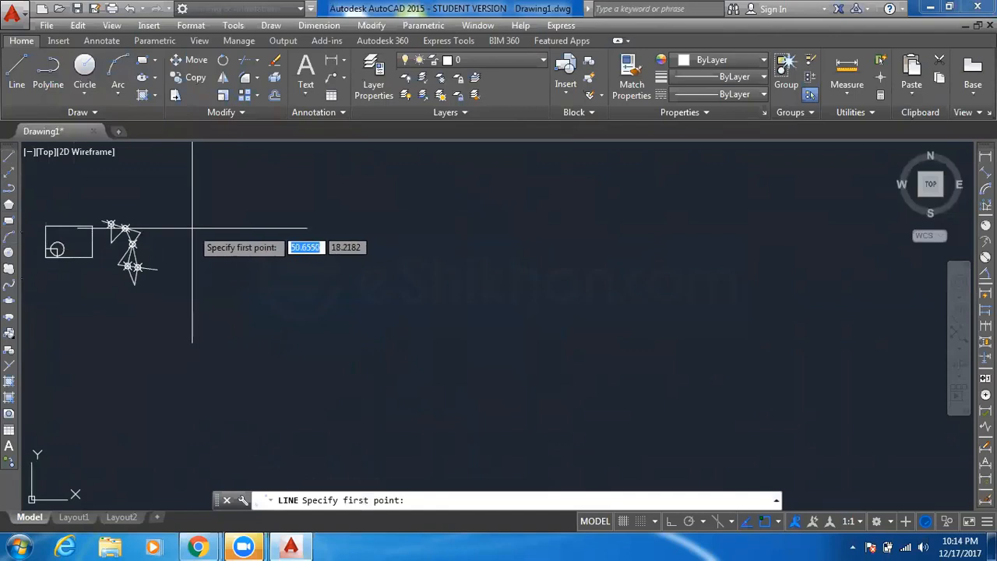
key(Escape)
key(Escape)
key(Escape)
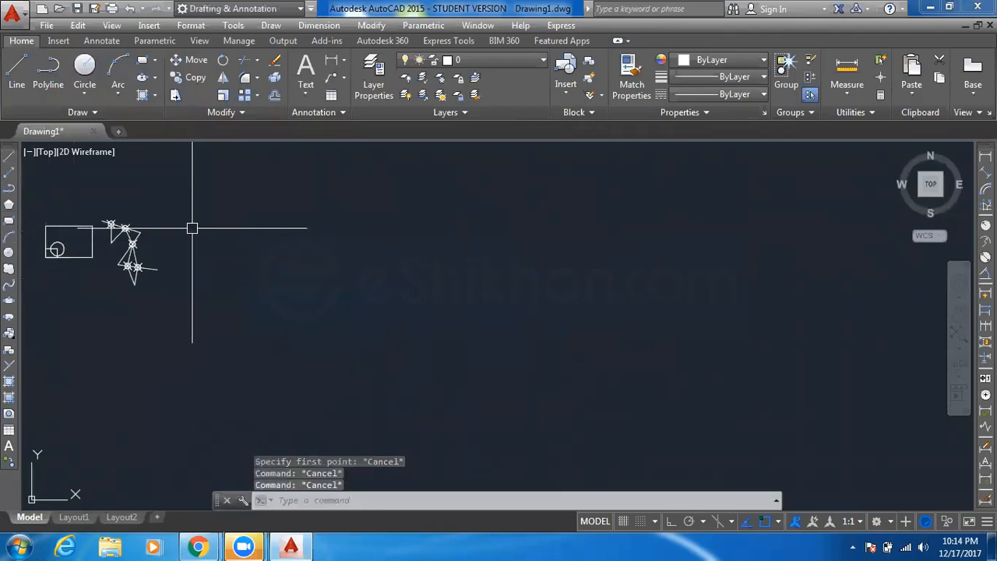
Start a large fit spline in the empty area beside the zigzag, rising into a long, nearly straight upper side and curving down at the right end.
click(9, 289)
click(241, 338)
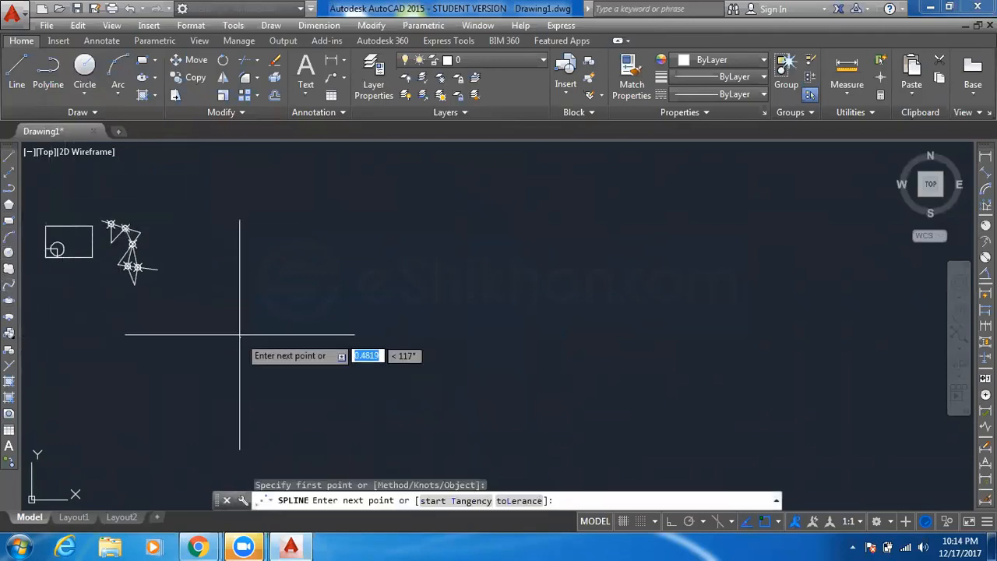
click(296, 279)
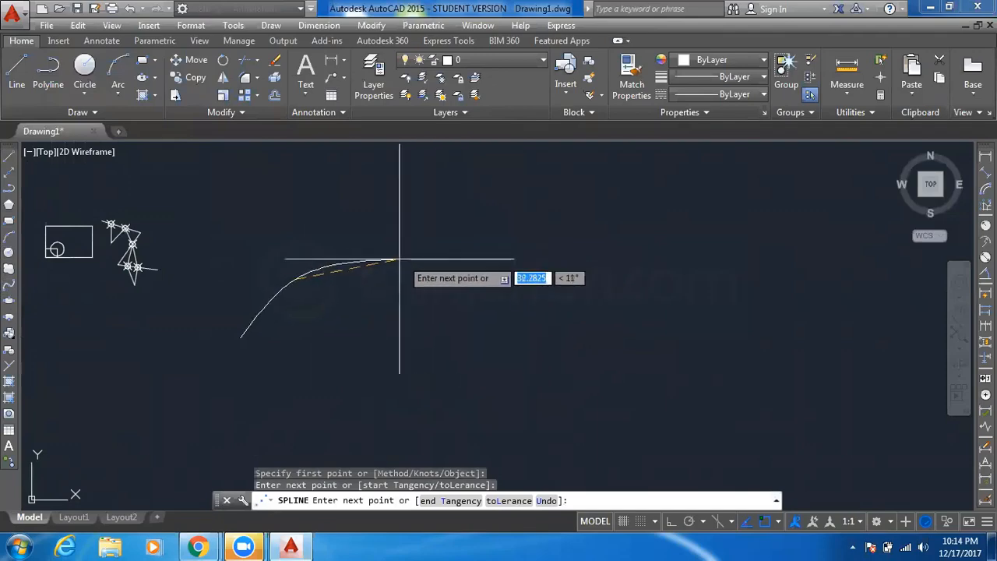
click(354, 260)
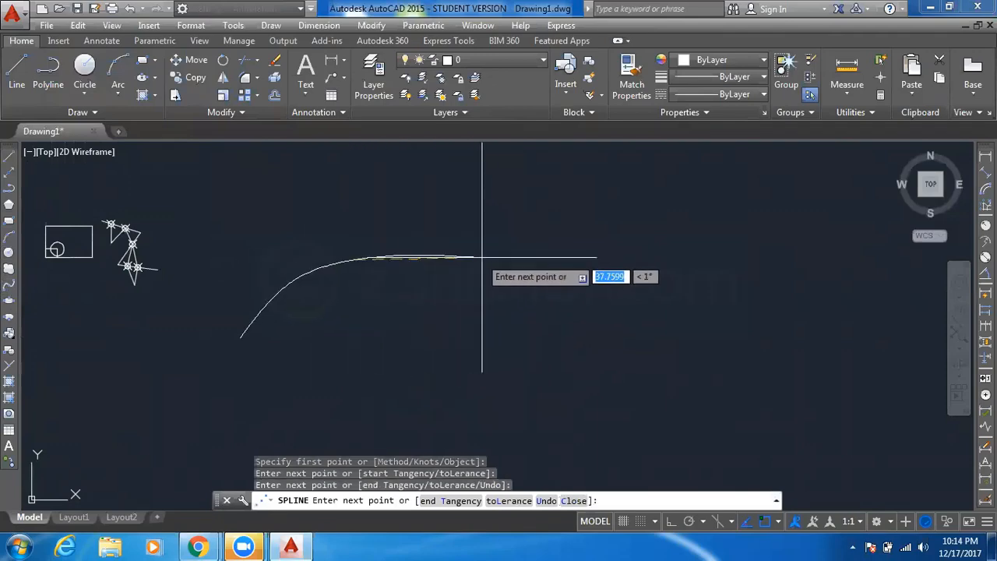
click(502, 255)
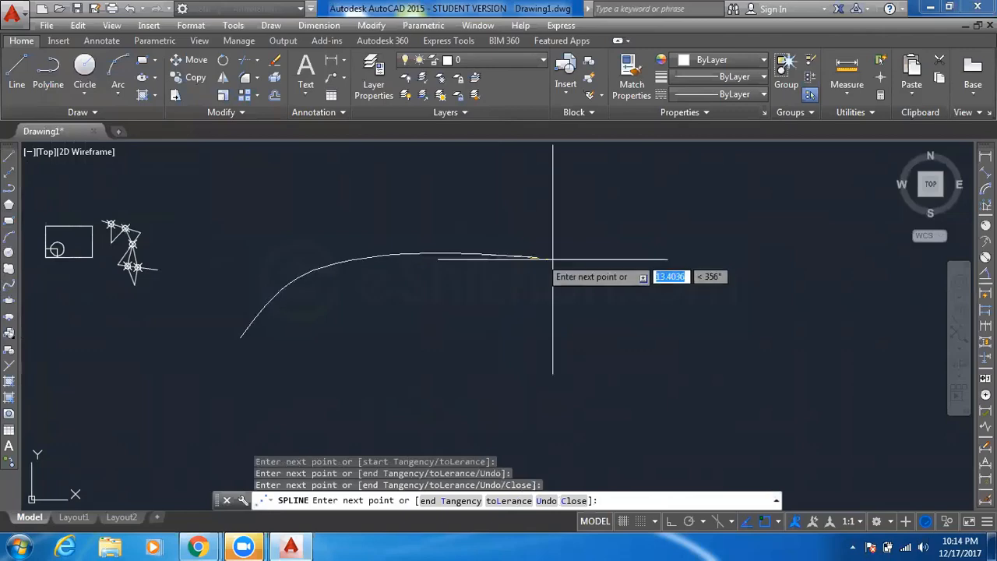
click(624, 255)
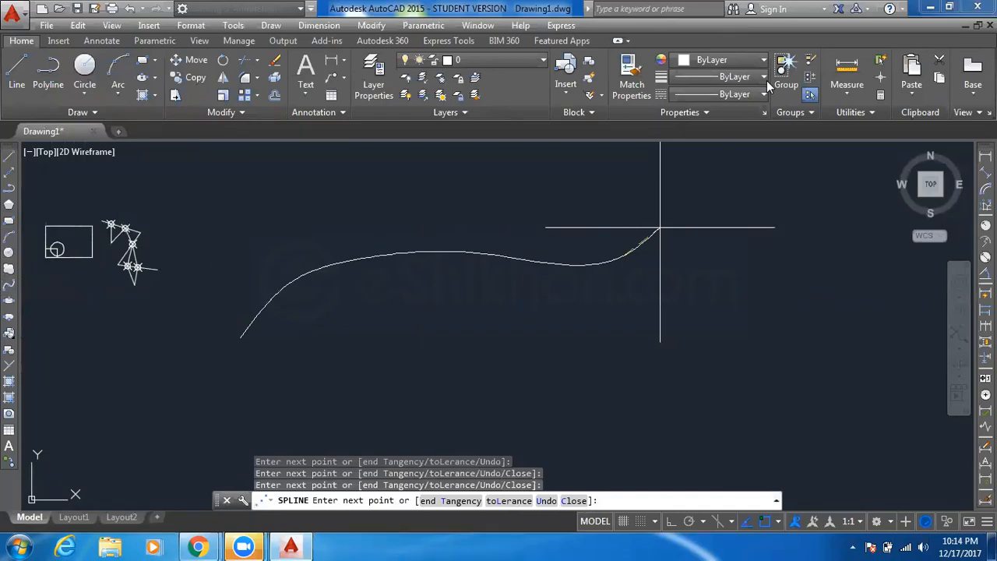
click(711, 256)
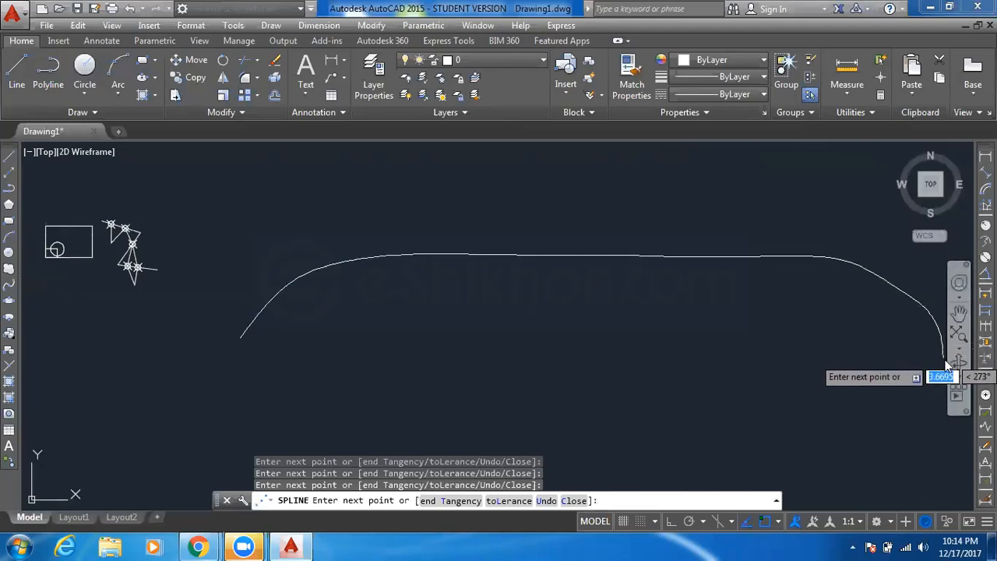
Continue the spline around the right end and back along the lower side, finishing it on its start point to form an elongated loop.
middle_drag(935, 365, 851, 335)
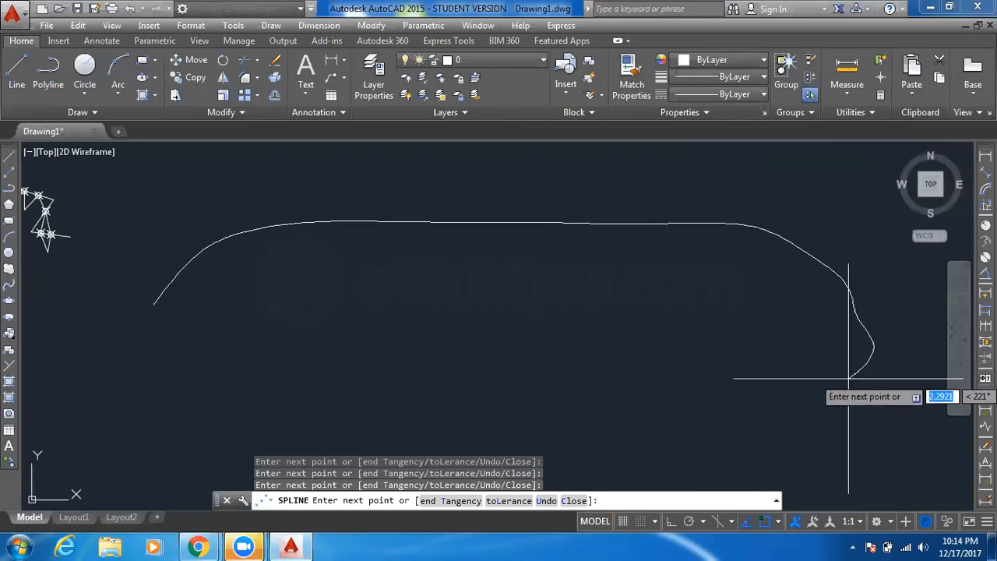
click(831, 402)
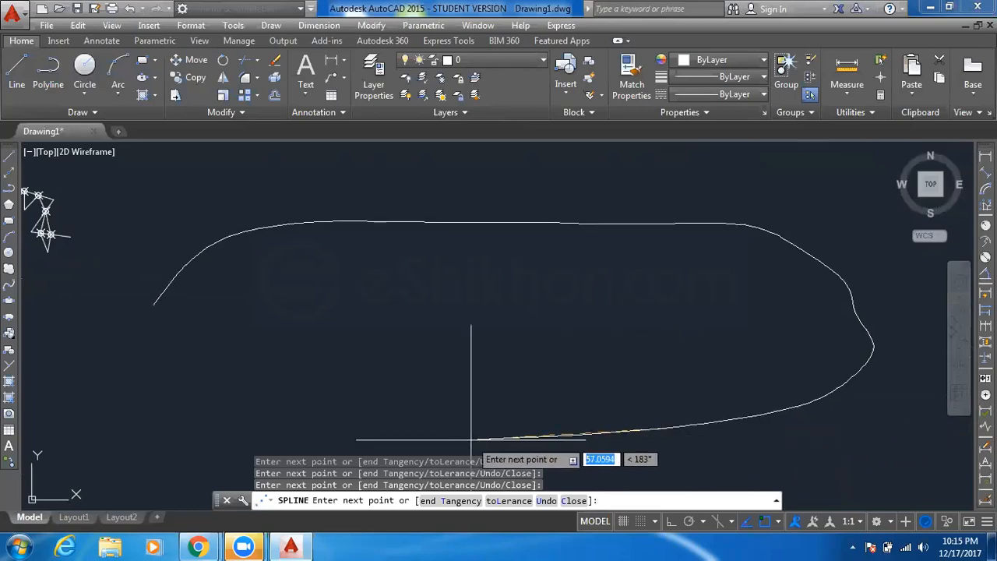
click(201, 430)
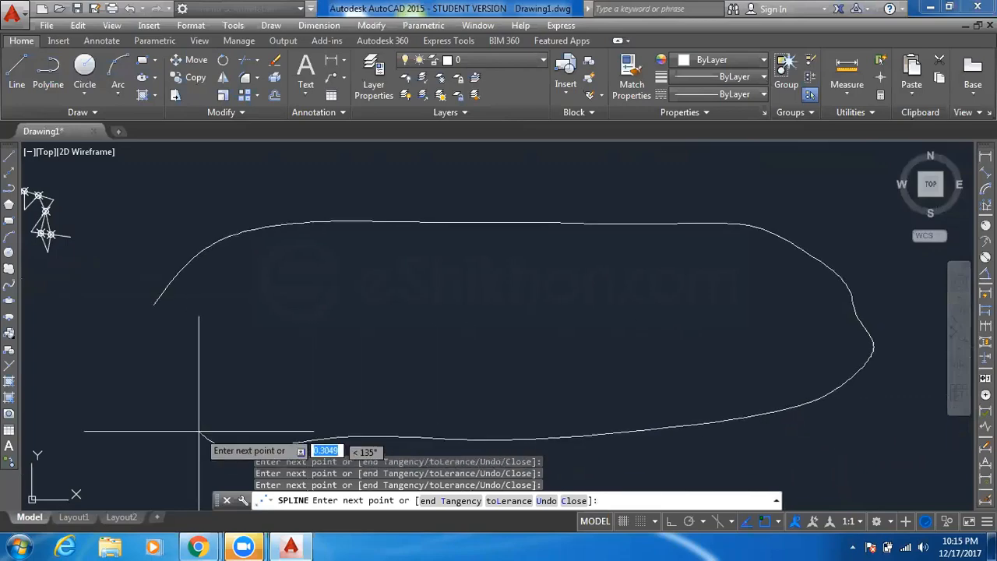
click(152, 359)
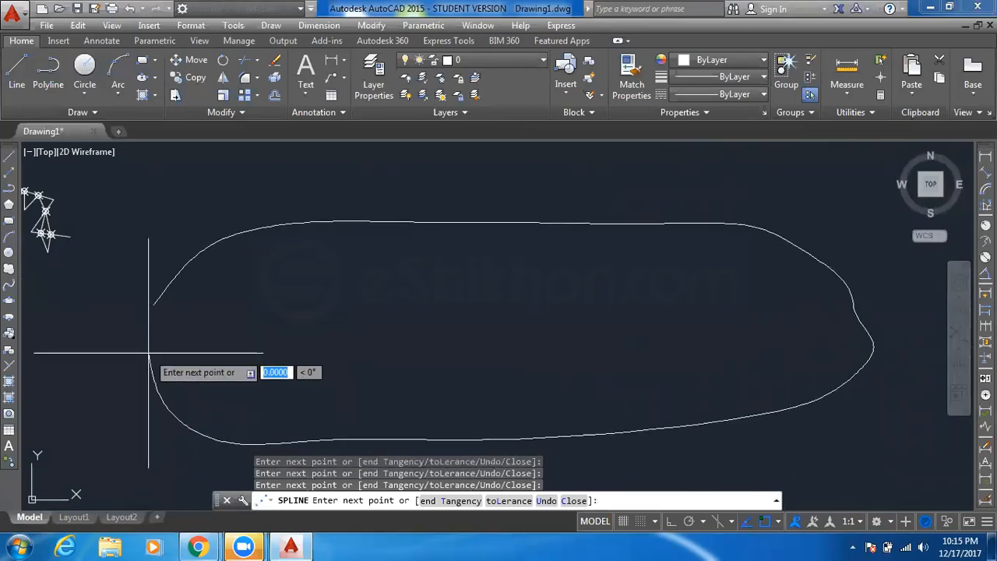
click(152, 303)
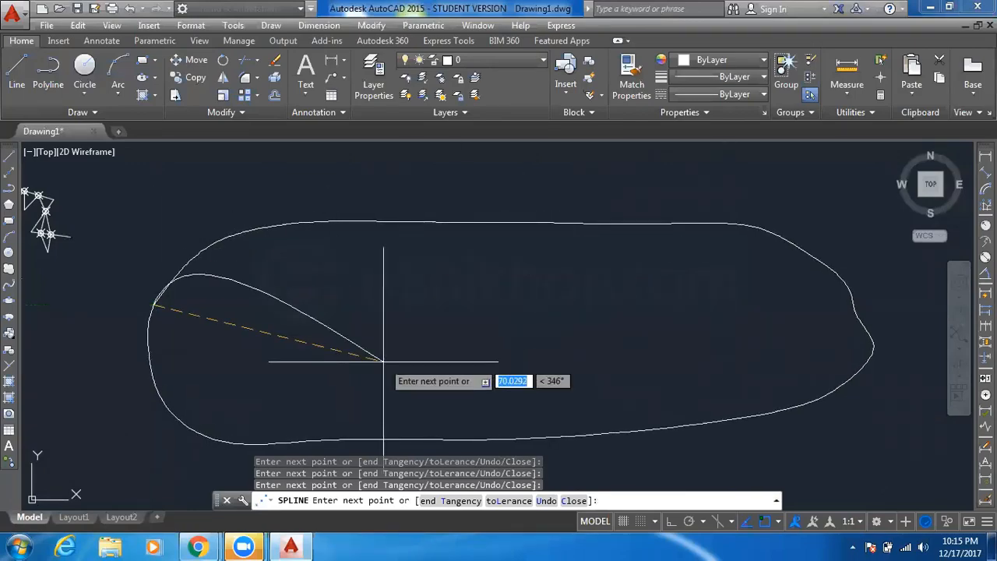
key(Return)
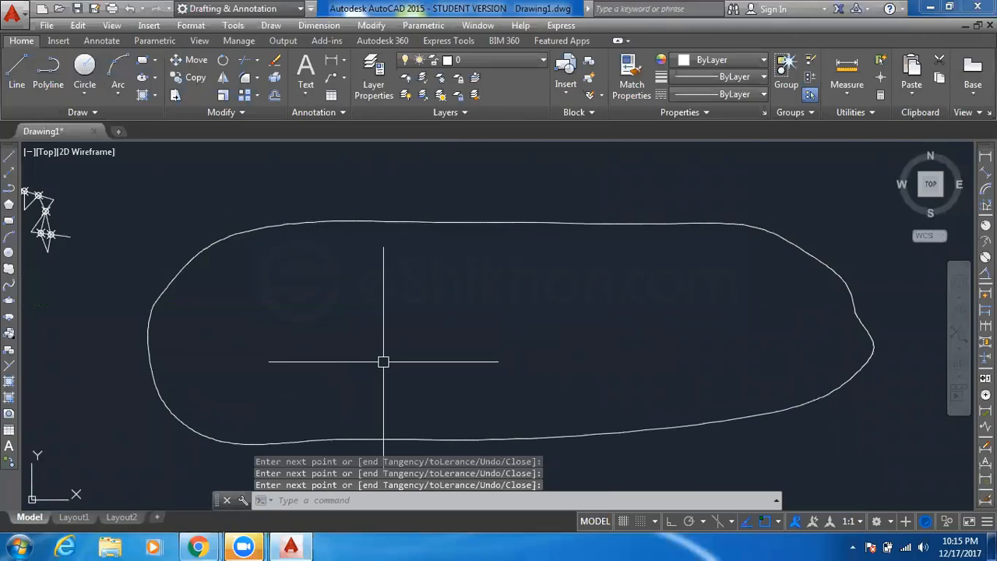
key(Return)
key(Return)
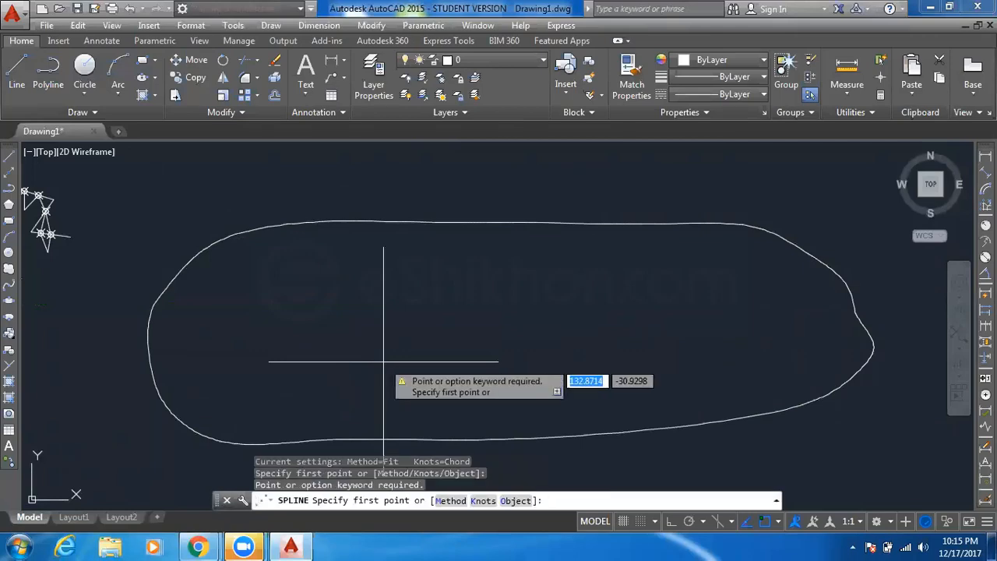
key(Escape)
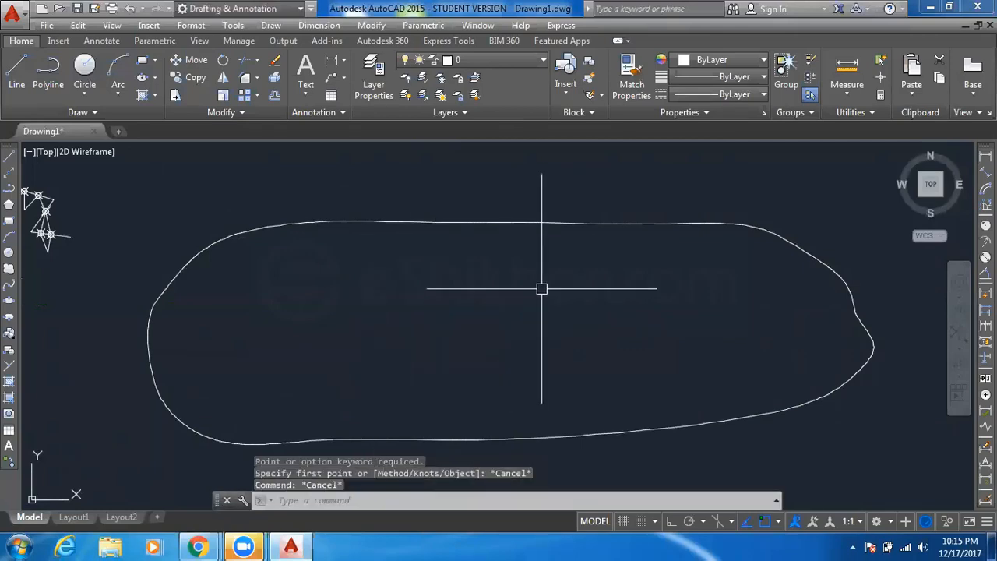
Draw a short open fit spline through four points below and to the left of the closed loop.
scroll(470, 241, down, 2)
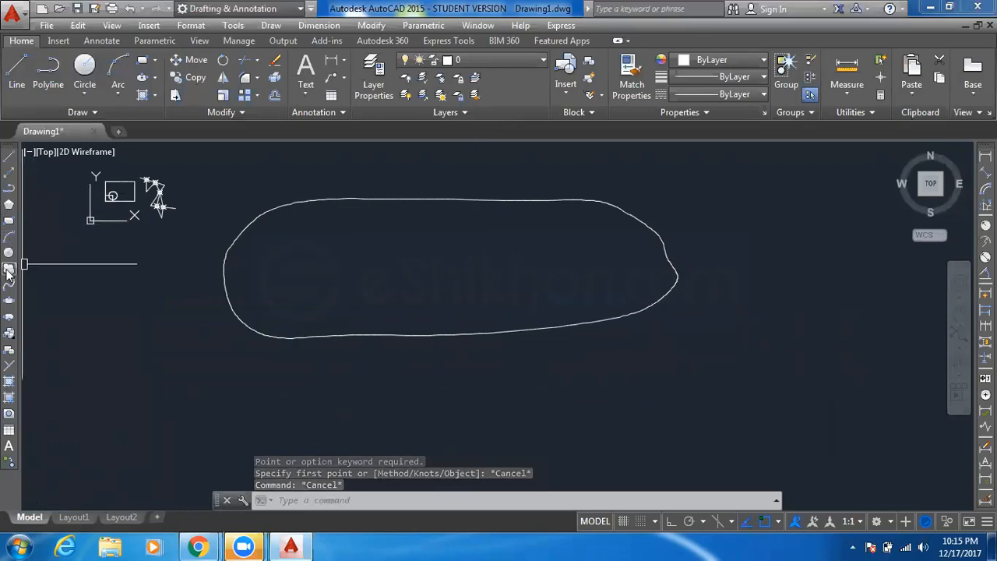
click(8, 289)
click(79, 419)
click(121, 344)
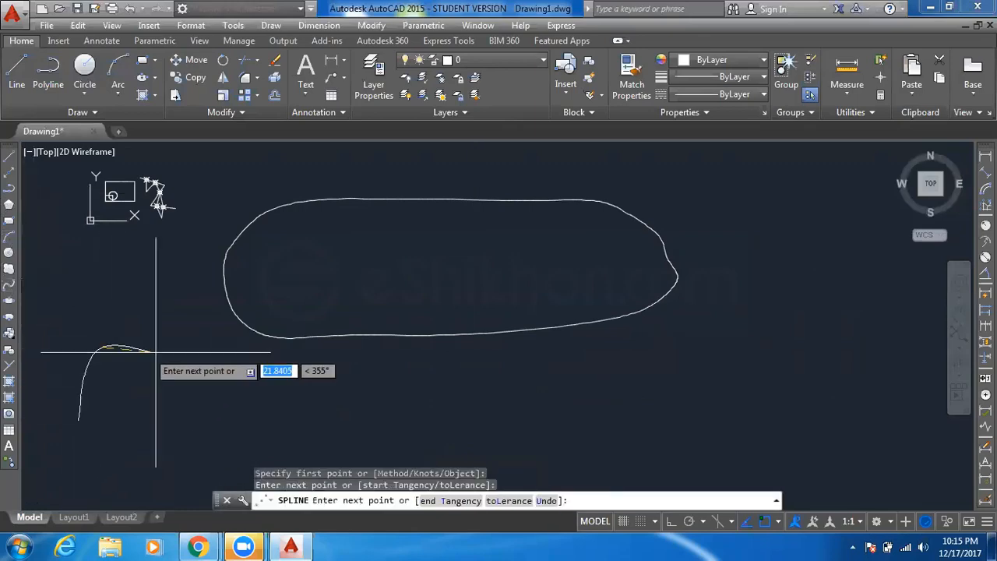
click(204, 363)
click(312, 381)
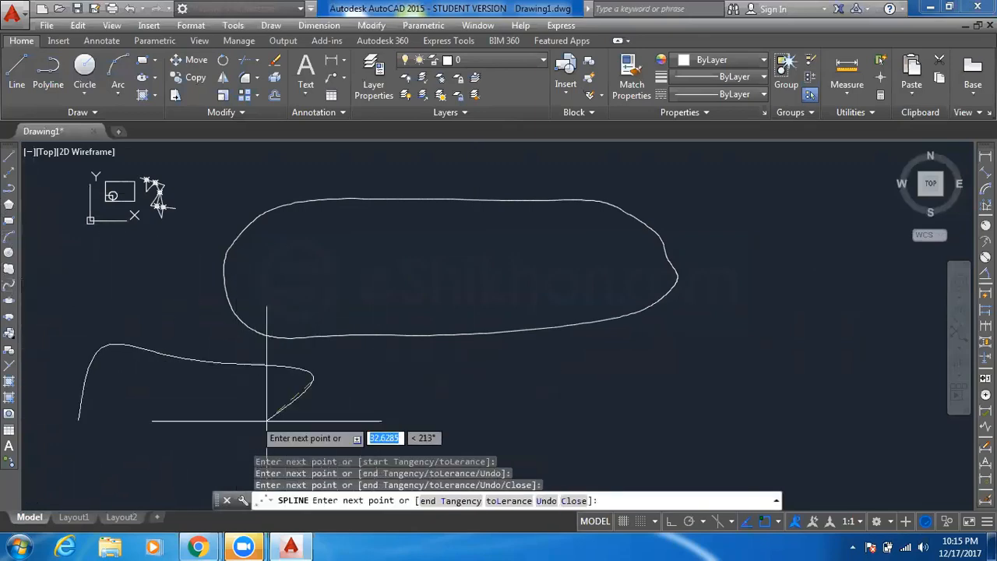
key(Return)
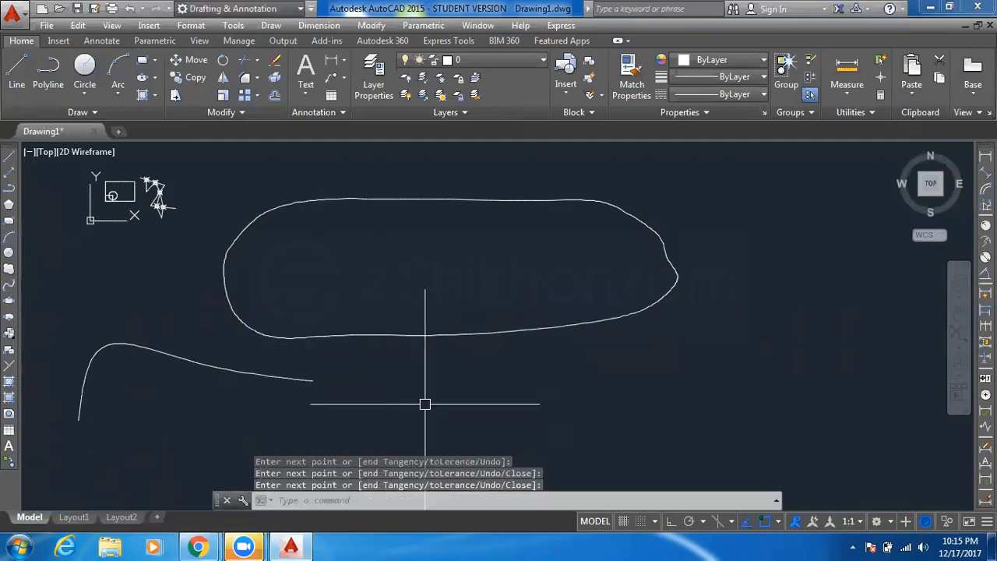
Select the closed spline and stretch the fit point at the dent in its right end outward by about 5.7 units.
mouse_move(310, 363)
middle_down()
mouse_move(428, 358)
mouse_move(375, 357)
middle_up()
middle_drag(468, 293, 435, 329)
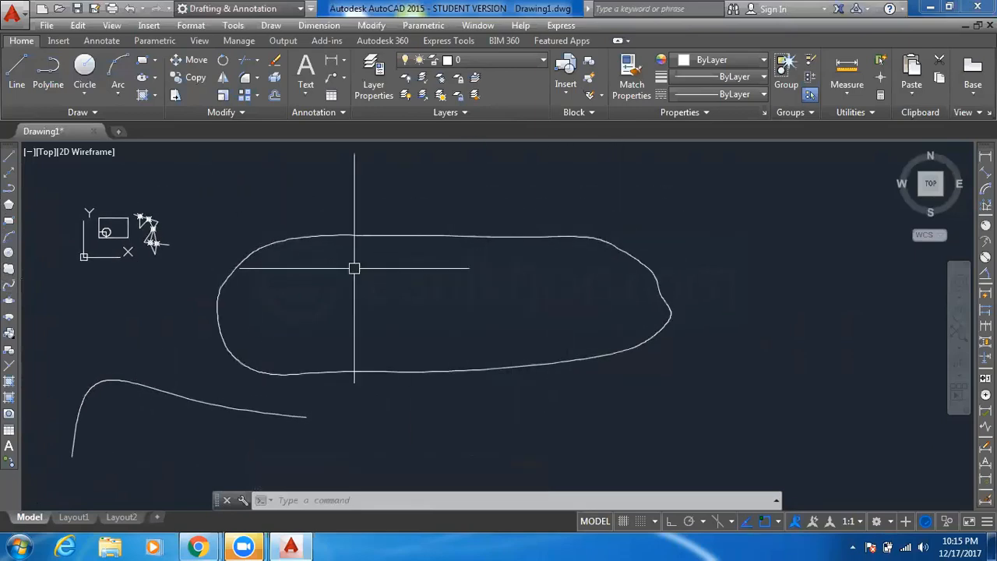
click(678, 222)
click(506, 284)
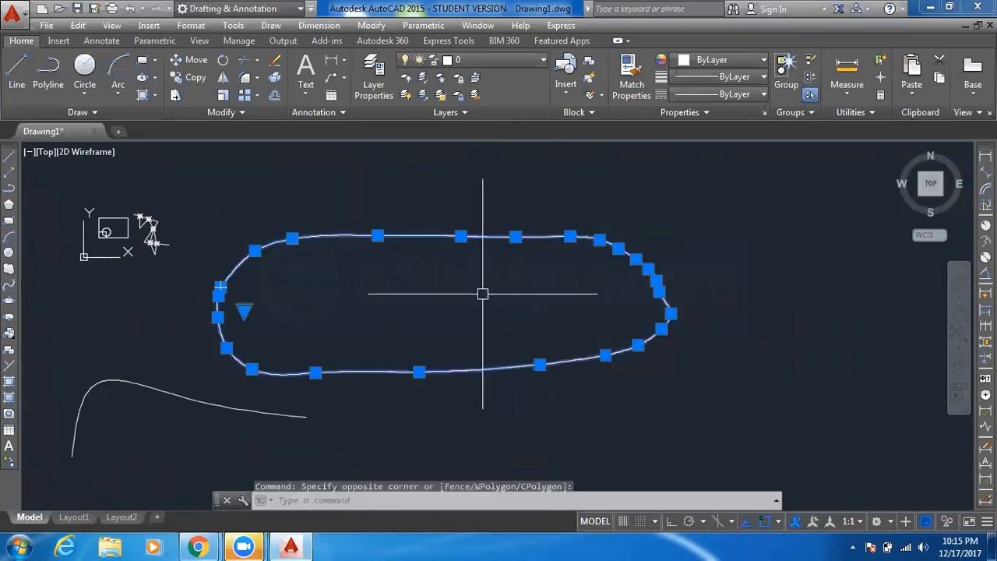
scroll(668, 285, up, 5)
scroll(616, 305, down, 5)
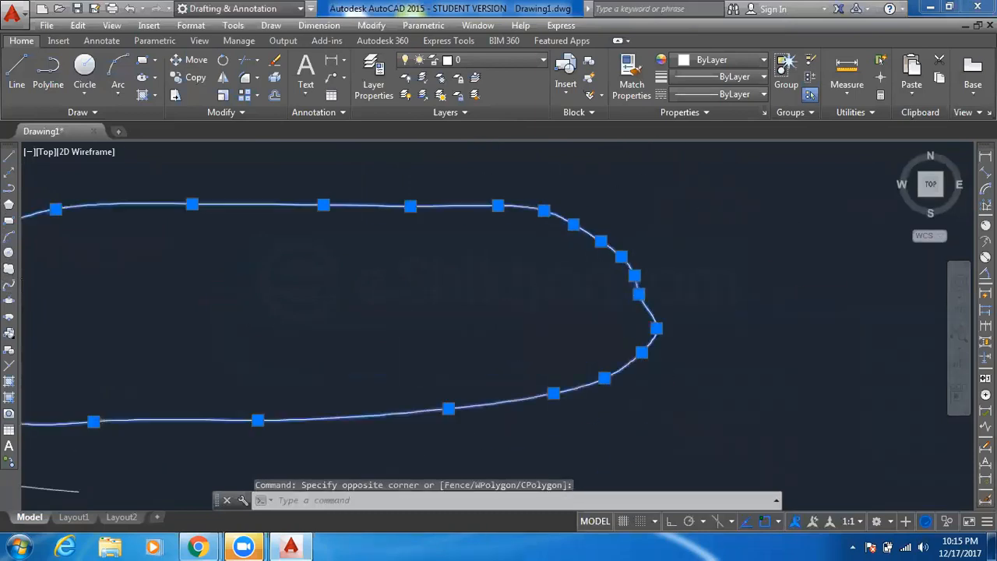
scroll(252, 292, up, 2)
middle_drag(504, 267, 345, 256)
click(716, 272)
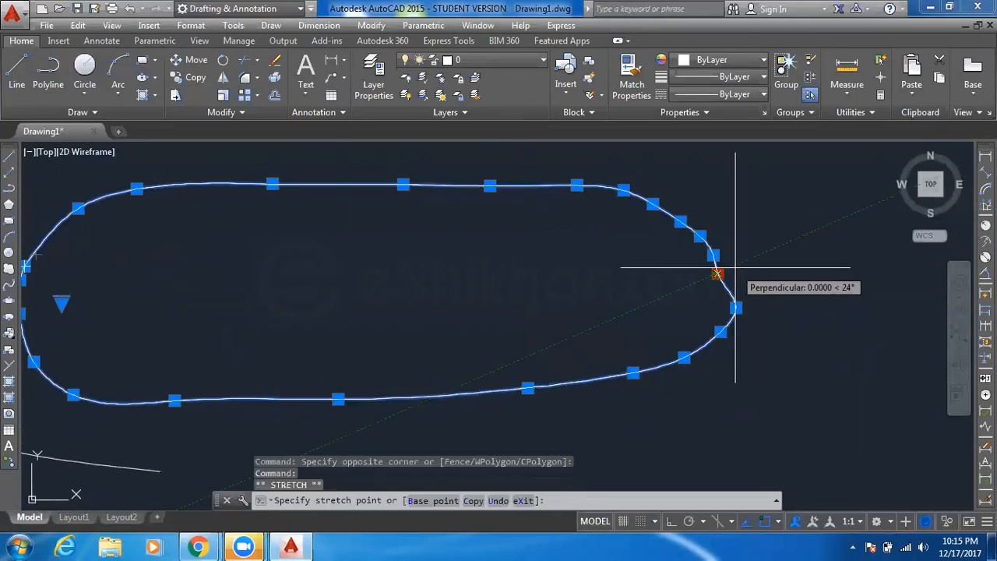
scroll(734, 262, up, 2)
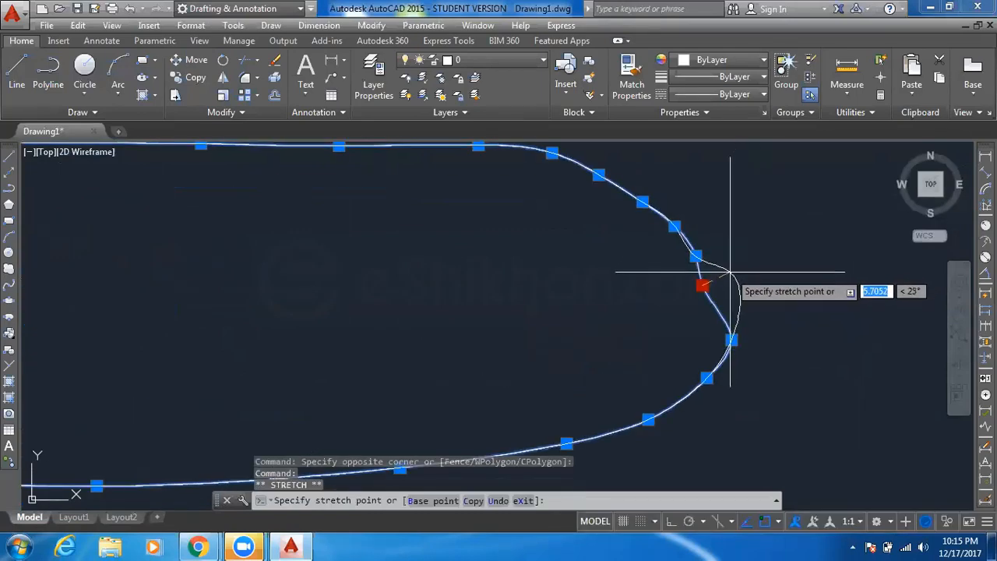
click(730, 273)
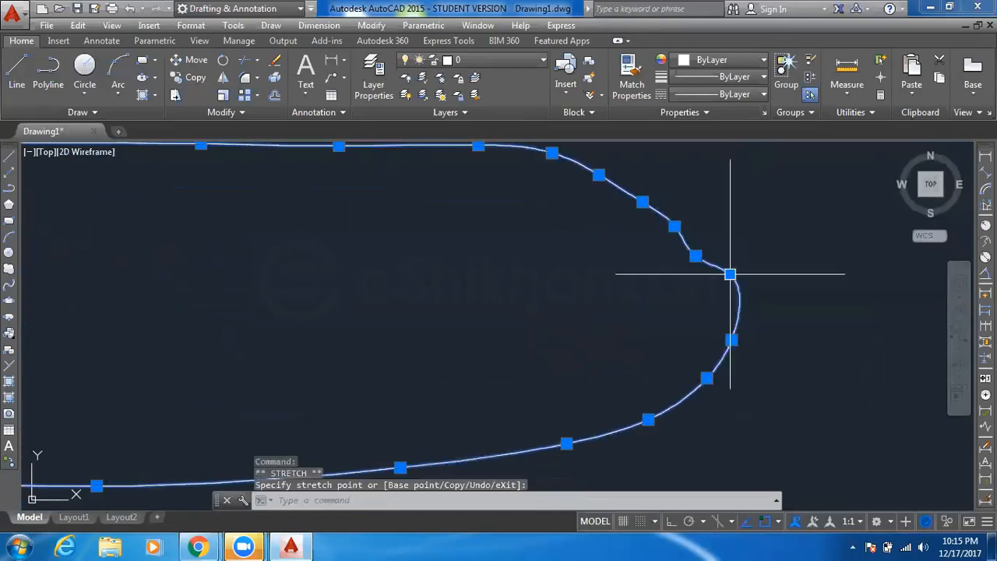
Stretch the next four fit points along the loop's upper-right curve outward one by one to round out that corner.
click(709, 240)
click(675, 226)
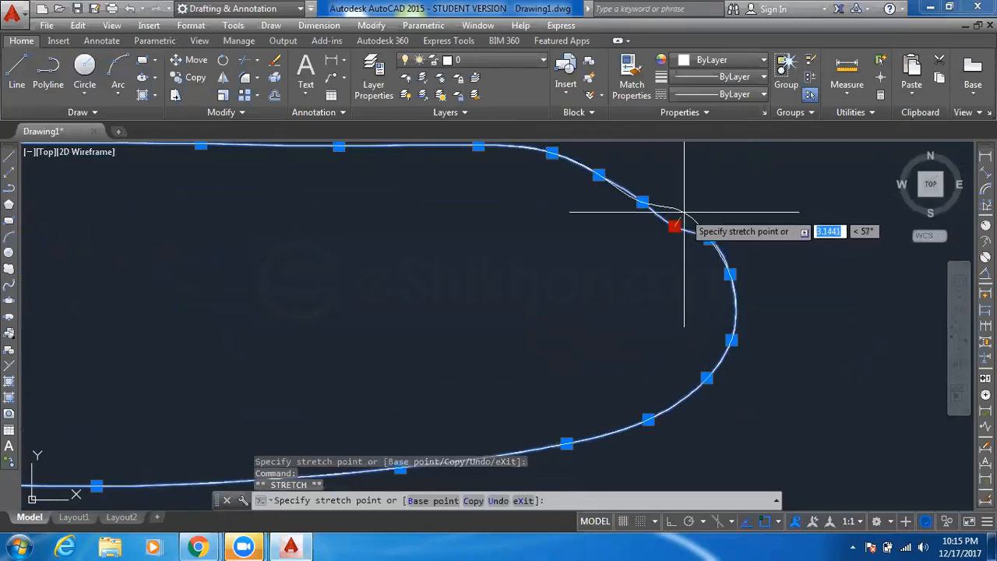
click(684, 209)
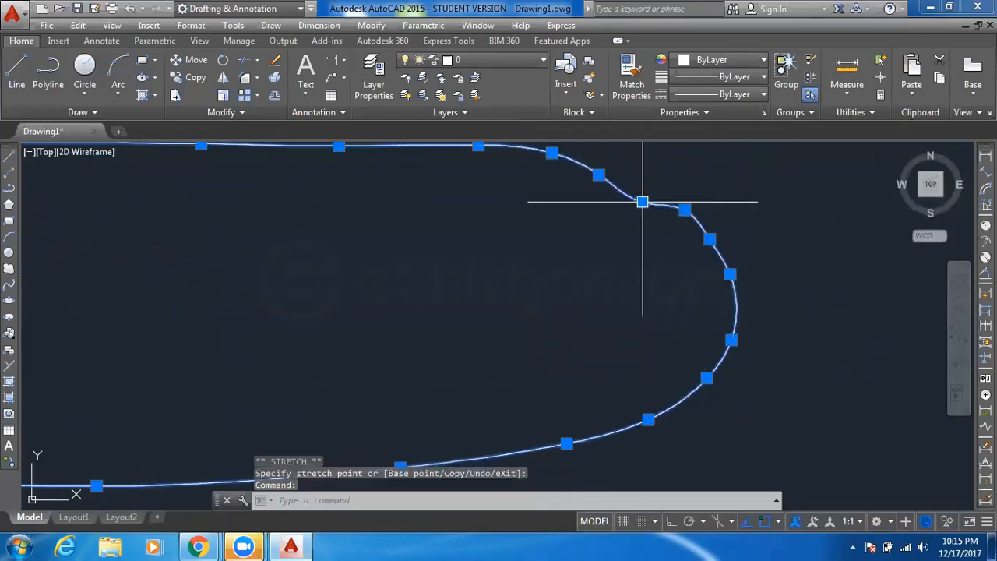
click(643, 201)
click(655, 186)
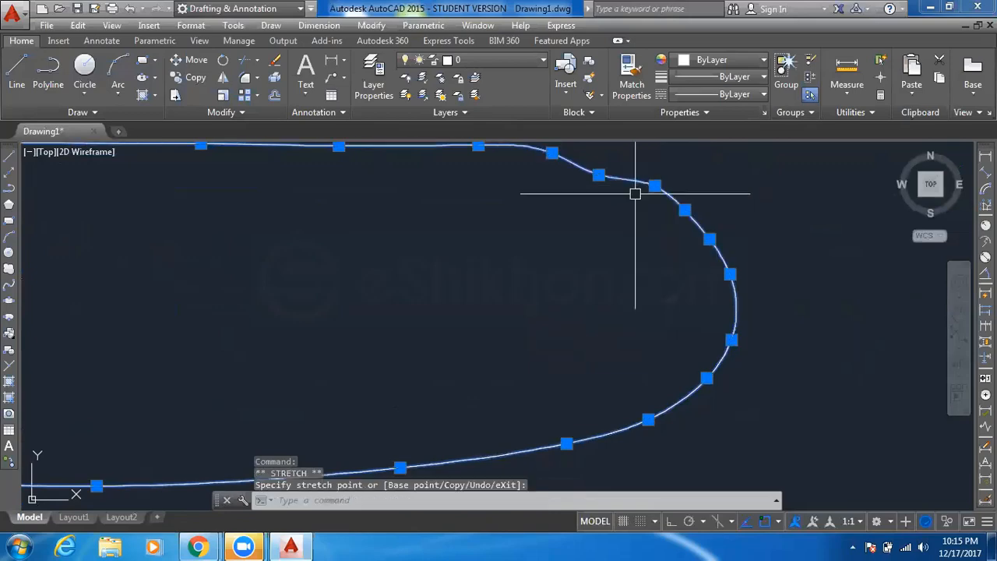
middle_drag(636, 194, 612, 254)
click(595, 252)
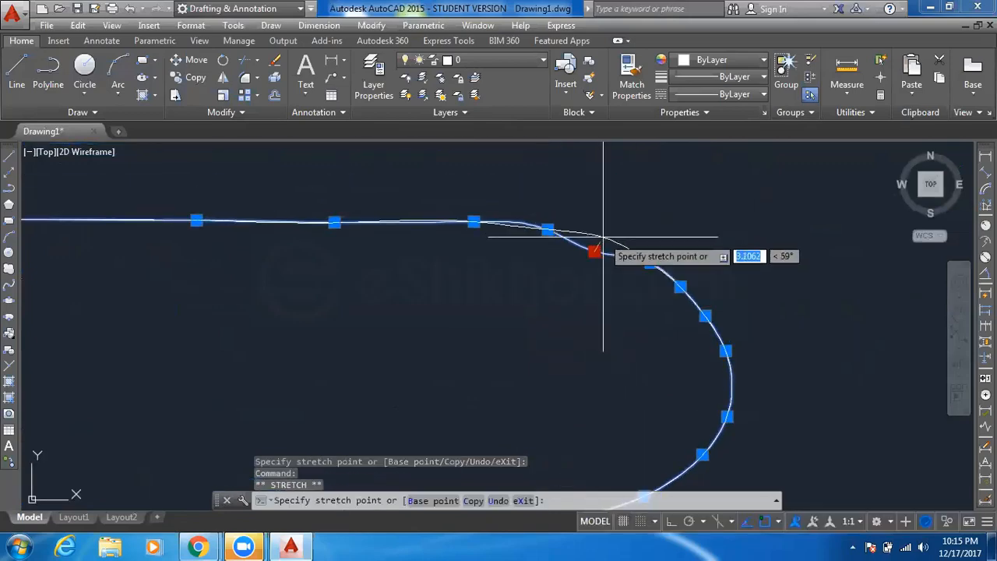
click(602, 241)
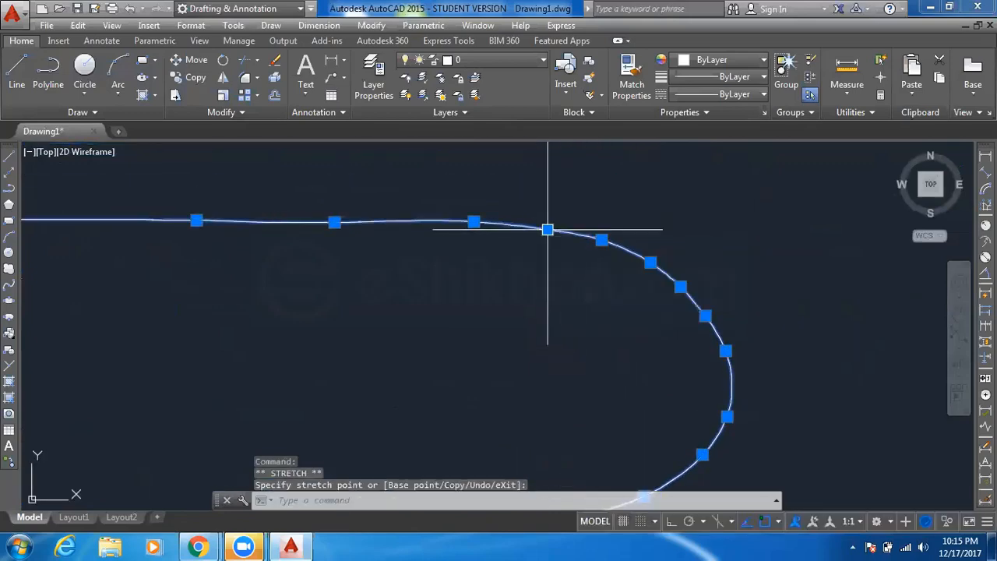
scroll(548, 230, down, 5)
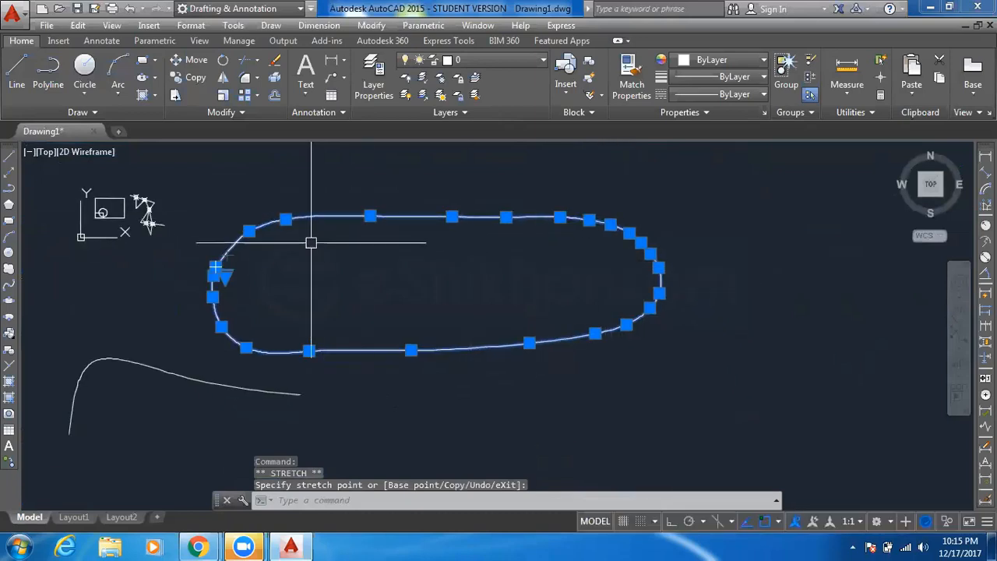
scroll(261, 226, up, 4)
click(230, 232)
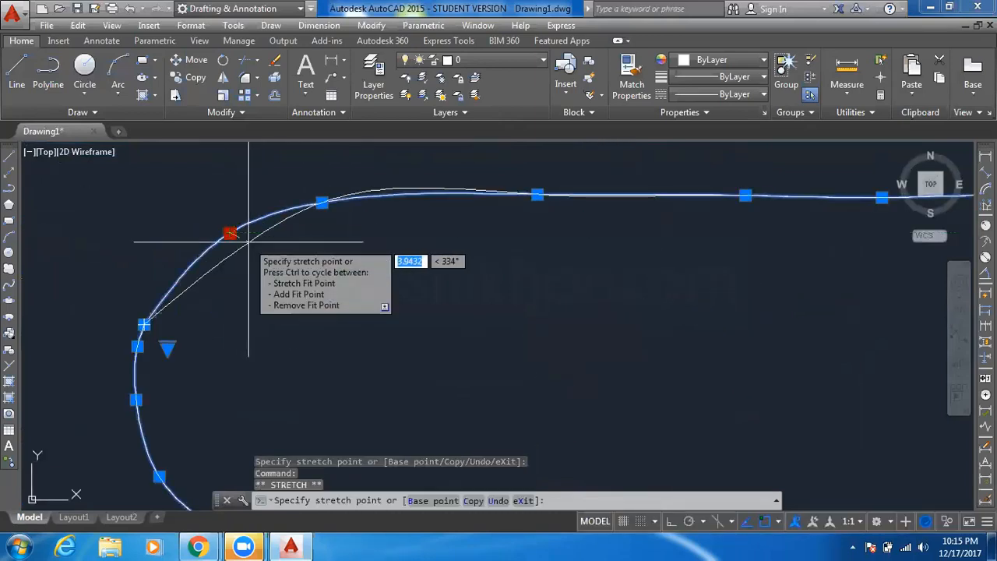
key(Escape)
key(Escape)
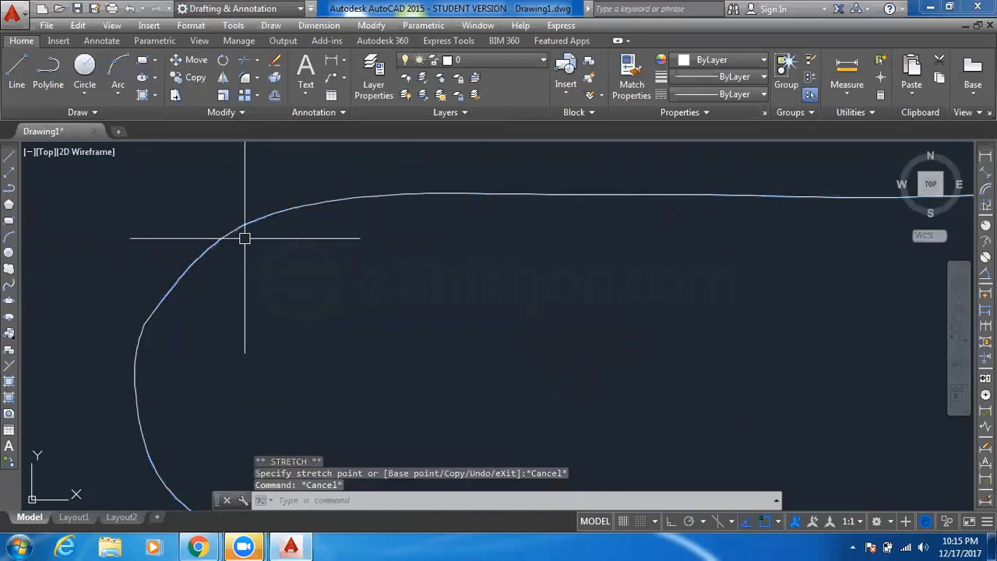
Select the closed spline and stretch the three fit points along its lower-right stretch outward one by one to fill out the curve.
scroll(248, 237, down, 4)
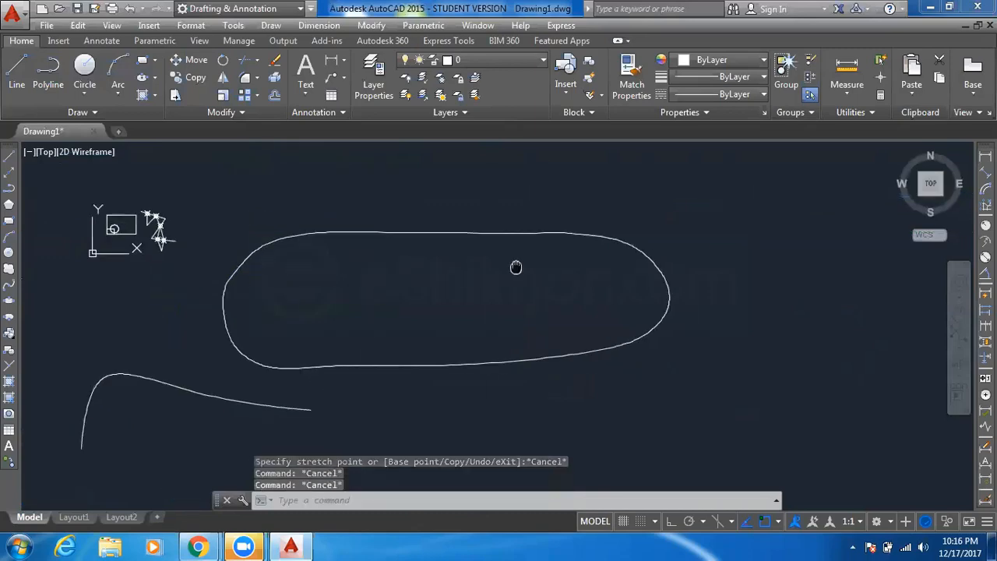
click(477, 340)
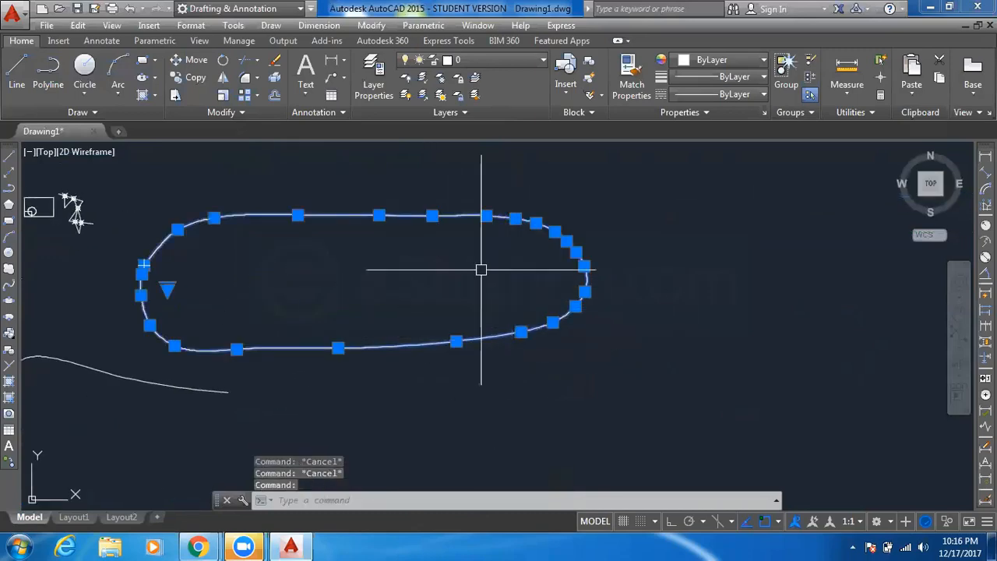
scroll(575, 310, up, 2)
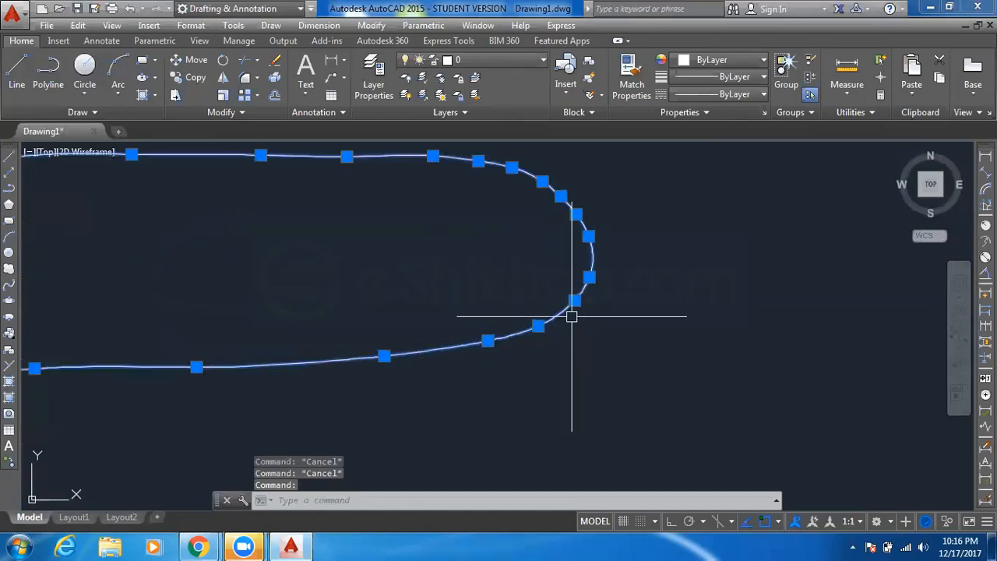
click(538, 325)
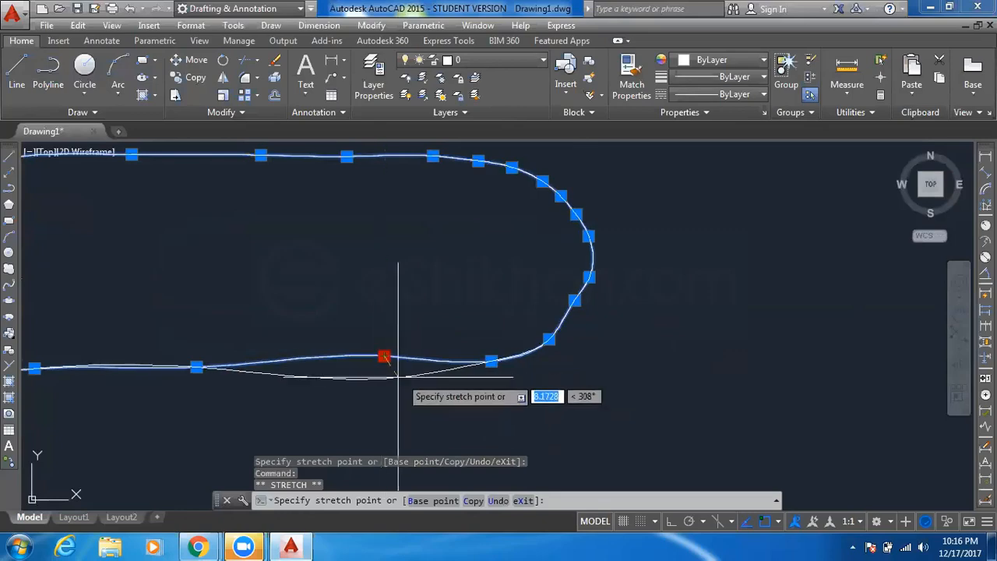
scroll(390, 366, up, 2)
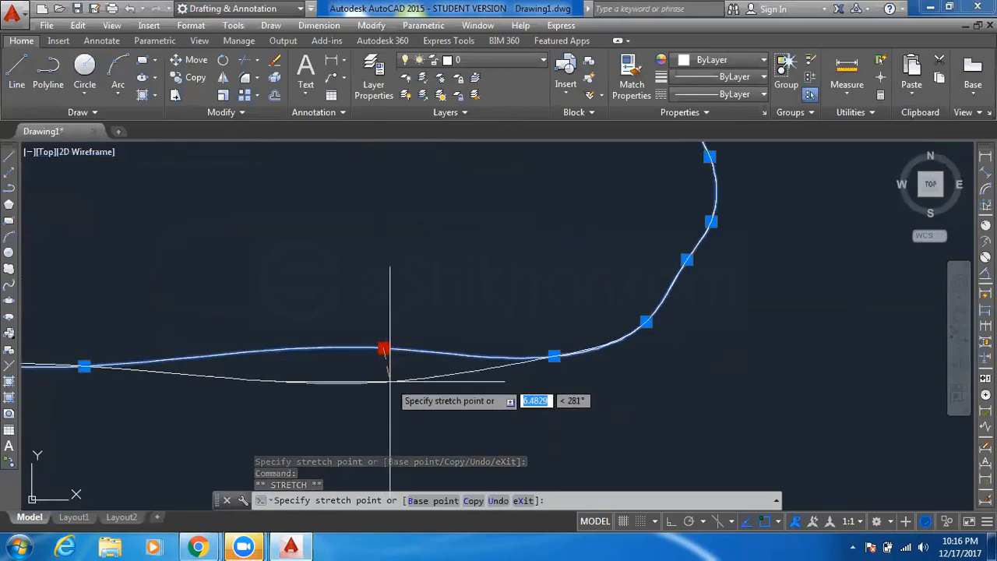
click(388, 373)
scroll(328, 365, down, 3)
middle_drag(429, 345, 519, 339)
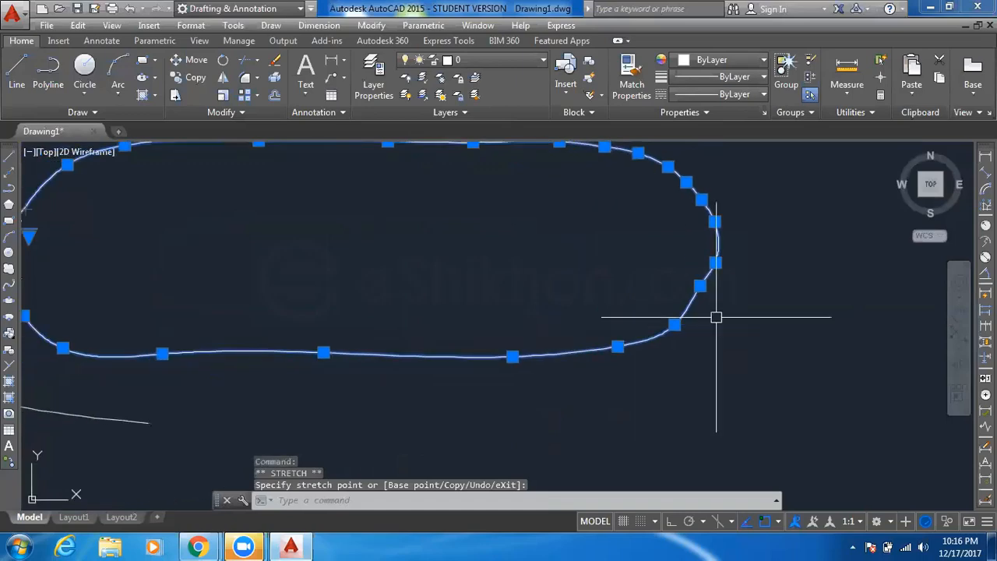
Stretch the fit point on the lower part of the loop's right end outward by about 1.6 units.
scroll(692, 290, up, 3)
click(704, 281)
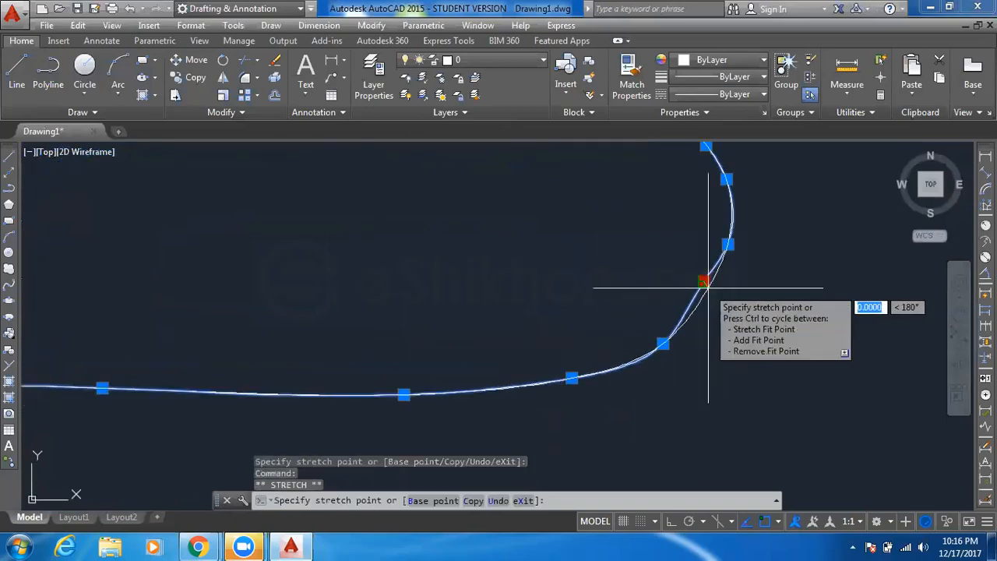
scroll(708, 287, up, 2)
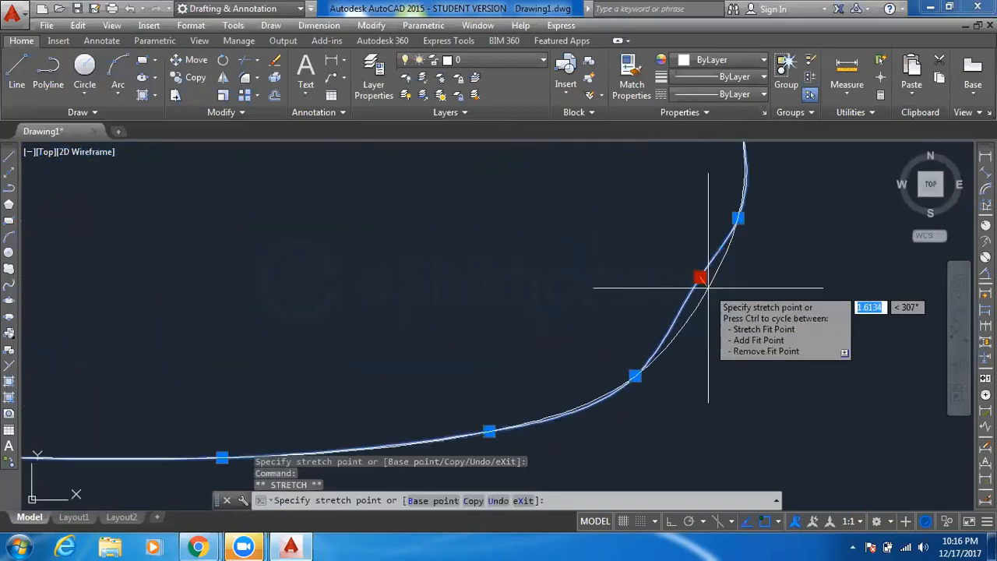
click(707, 288)
scroll(663, 298, down, 5)
middle_drag(571, 240, 620, 279)
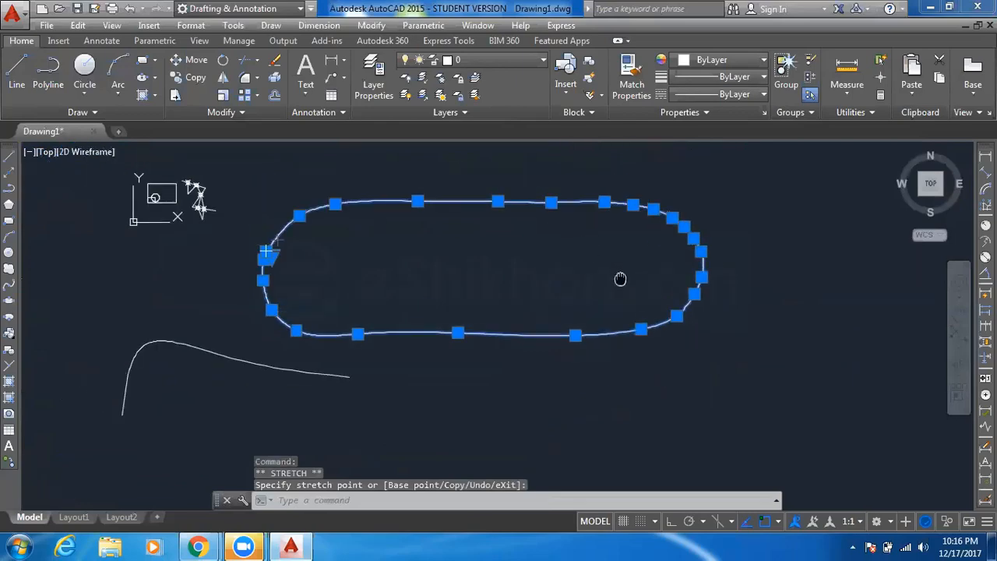
Shift the fit point in the middle of the loop's lower side to the left along the edge, and lower it slightly.
scroll(413, 320, up, 2)
click(482, 337)
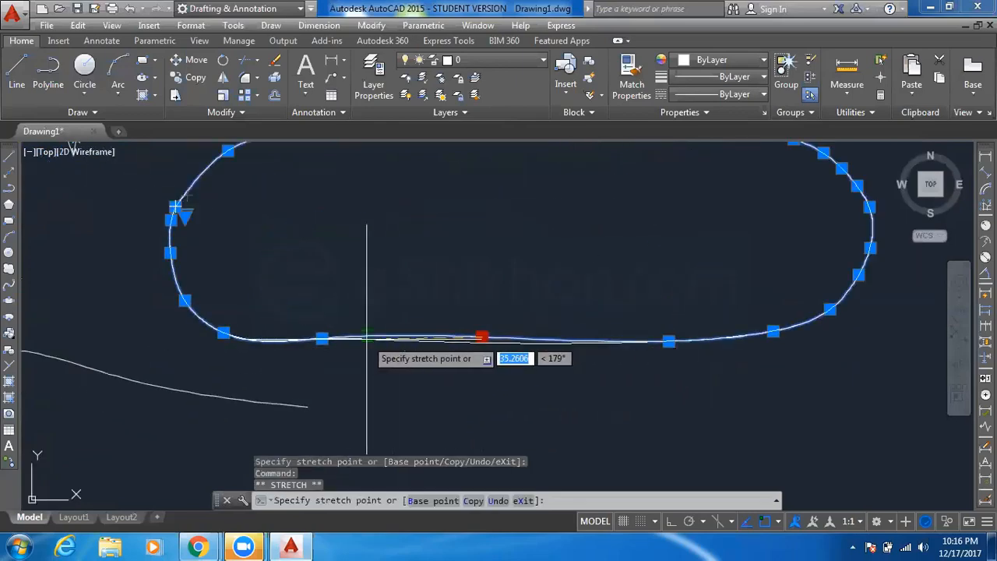
click(395, 335)
scroll(389, 335, up, 3)
click(369, 328)
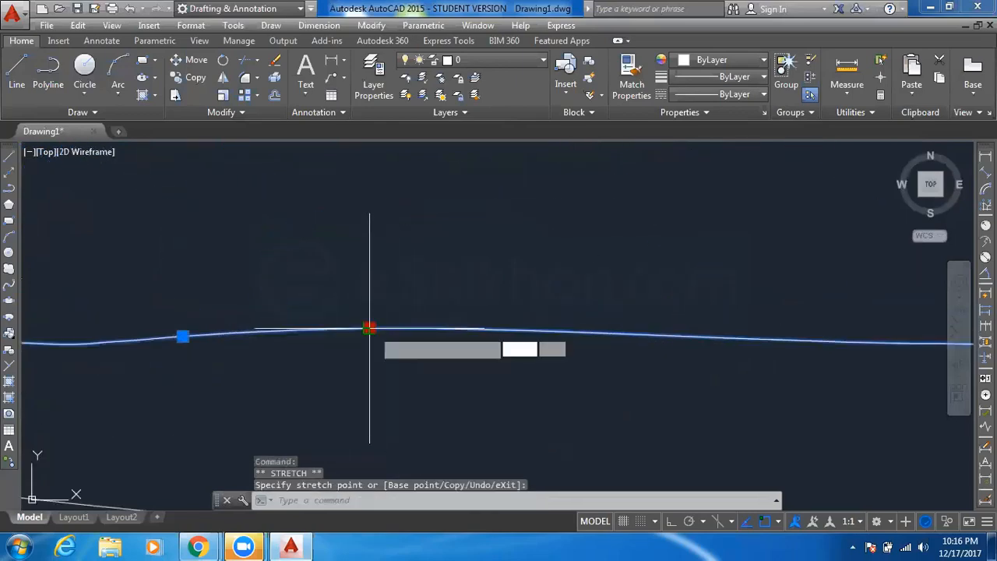
click(369, 328)
click(369, 328)
click(373, 340)
middle_drag(269, 345, 356, 335)
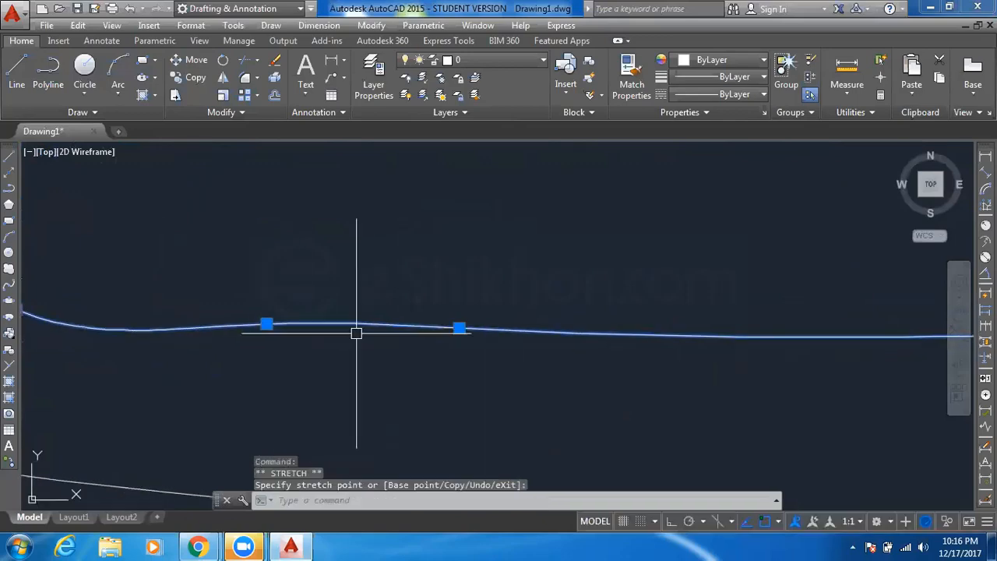
Lower the neighbouring fit point on its left slightly to flatten the loop's lower side, and clear the selection.
click(267, 324)
click(267, 330)
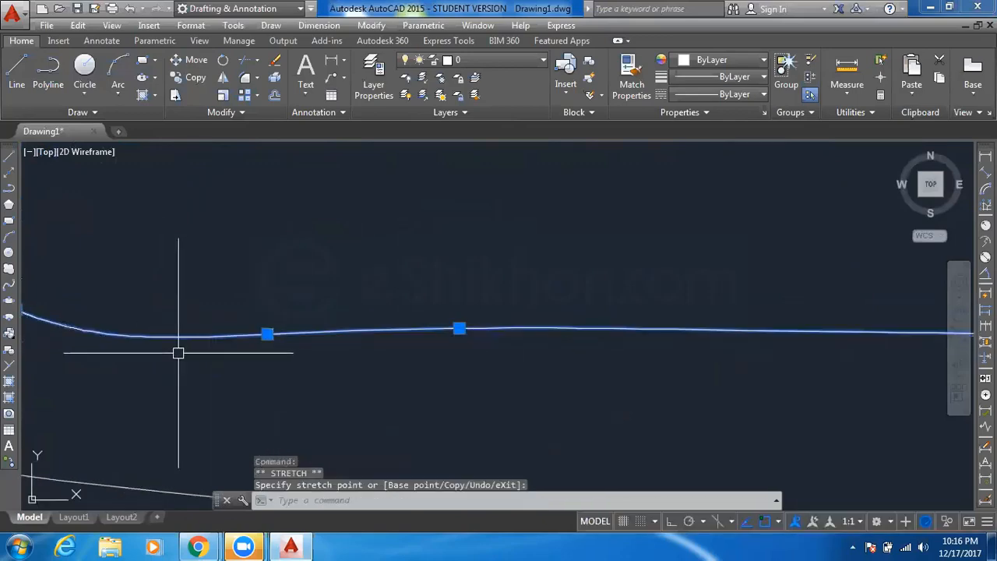
scroll(672, 279, down, 5)
middle_drag(672, 278, 506, 339)
key(Escape)
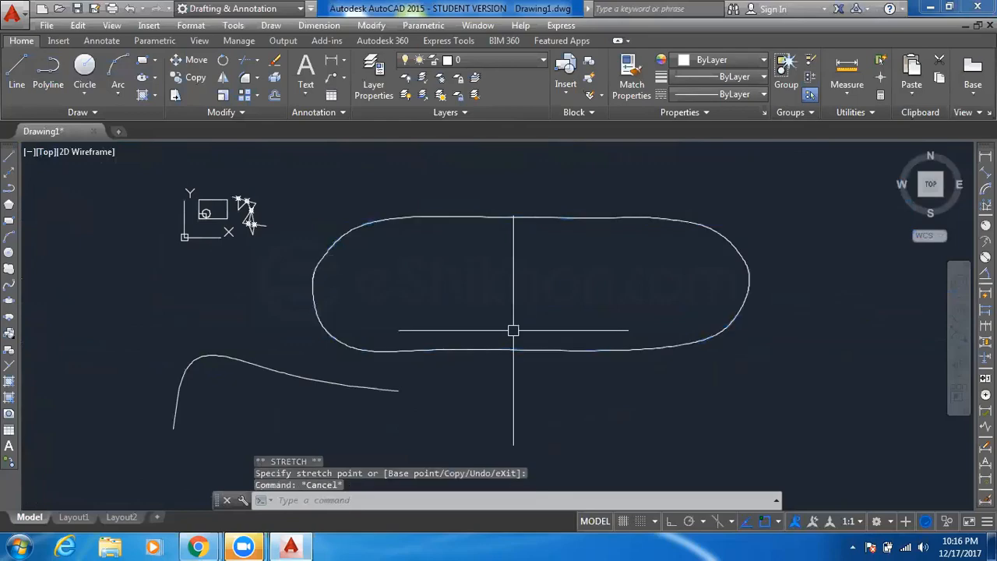
key(Escape)
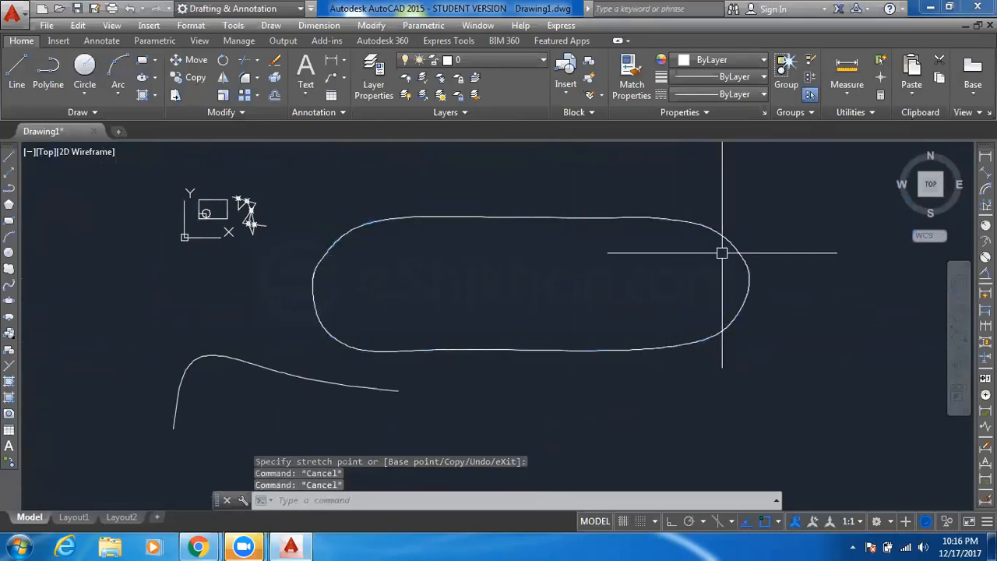
Select the closed spline and move its start point up along the upper-left curve, toward the middle of the gap between neighbouring fit points.
middle_drag(678, 229, 614, 209)
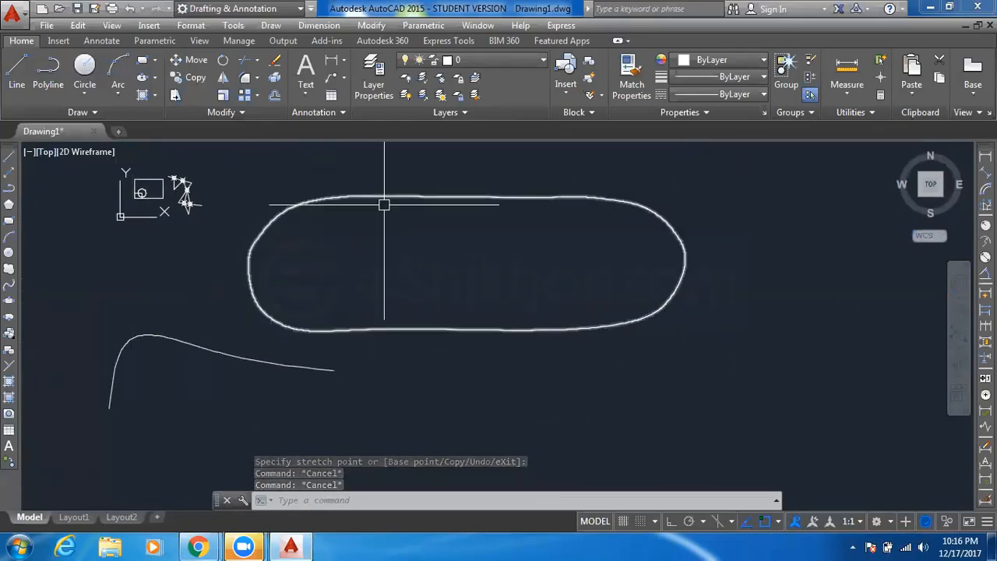
click(283, 210)
scroll(272, 230, up, 2)
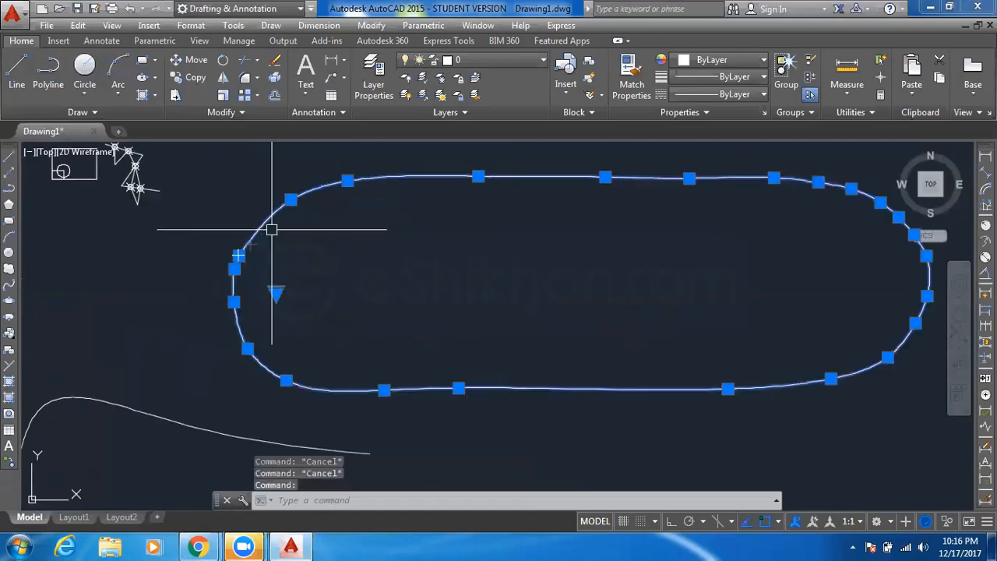
click(238, 255)
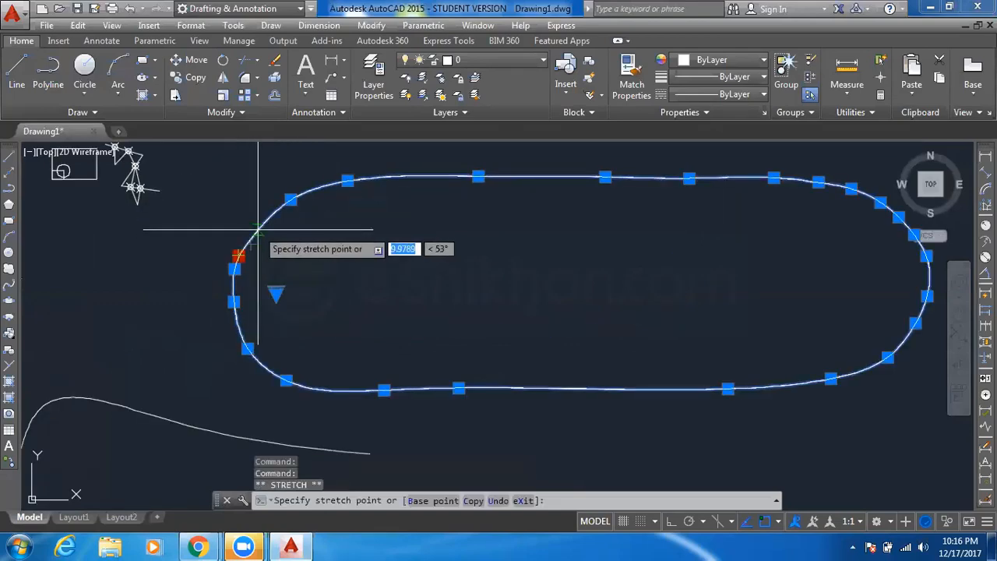
click(257, 230)
Stretch the spline's start point slightly outward in small moves to round the upper-left corner, and clear the selection.
scroll(261, 228, up, 4)
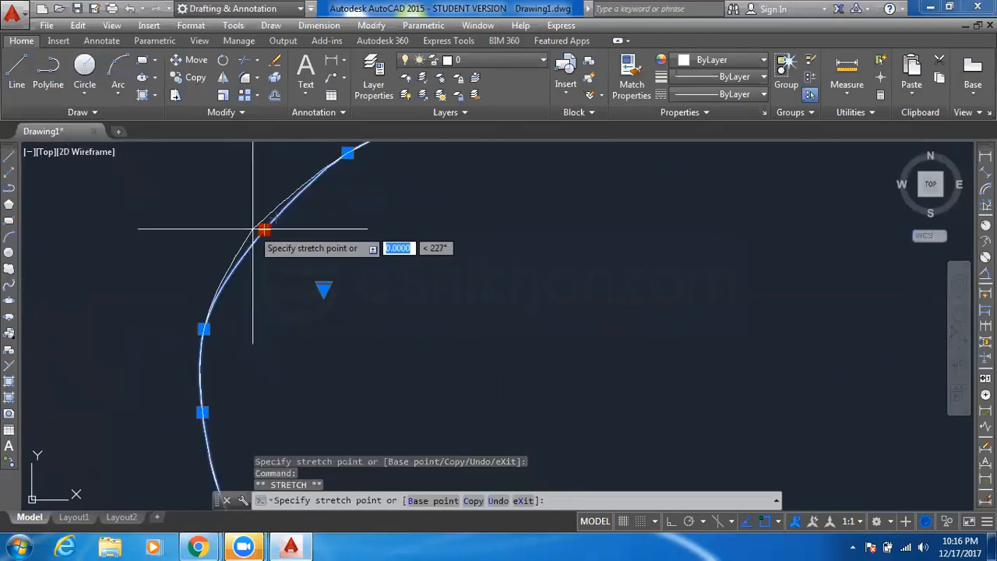
click(260, 235)
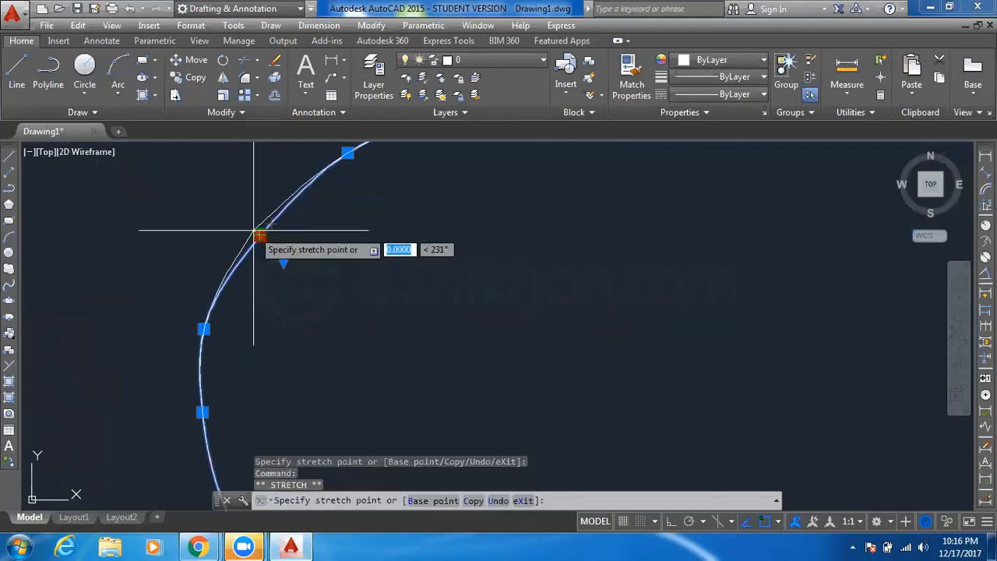
click(252, 229)
scroll(374, 234, down, 3)
scroll(417, 230, down, 2)
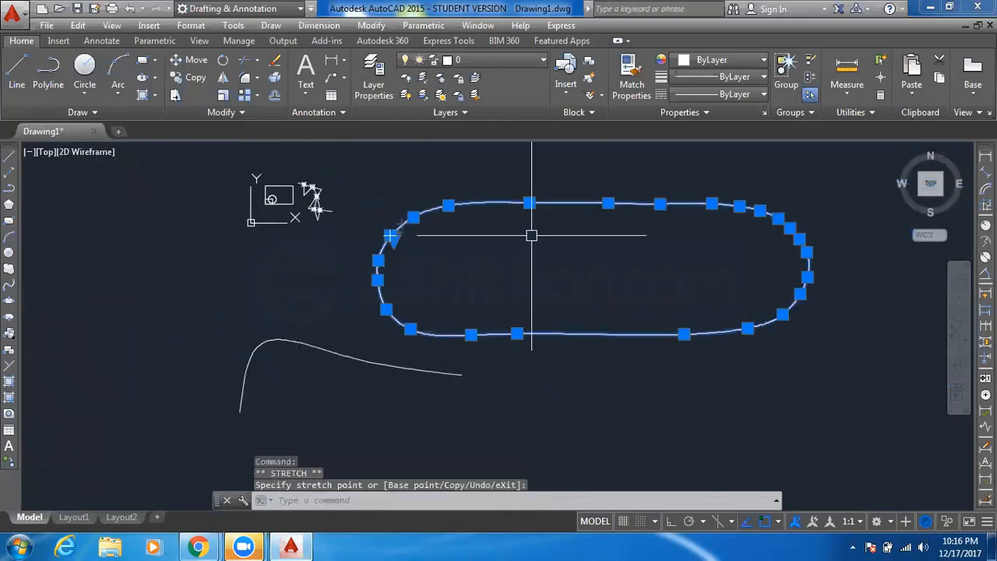
middle_drag(530, 214, 405, 209)
key(Escape)
key(Escape)
key(Escape)
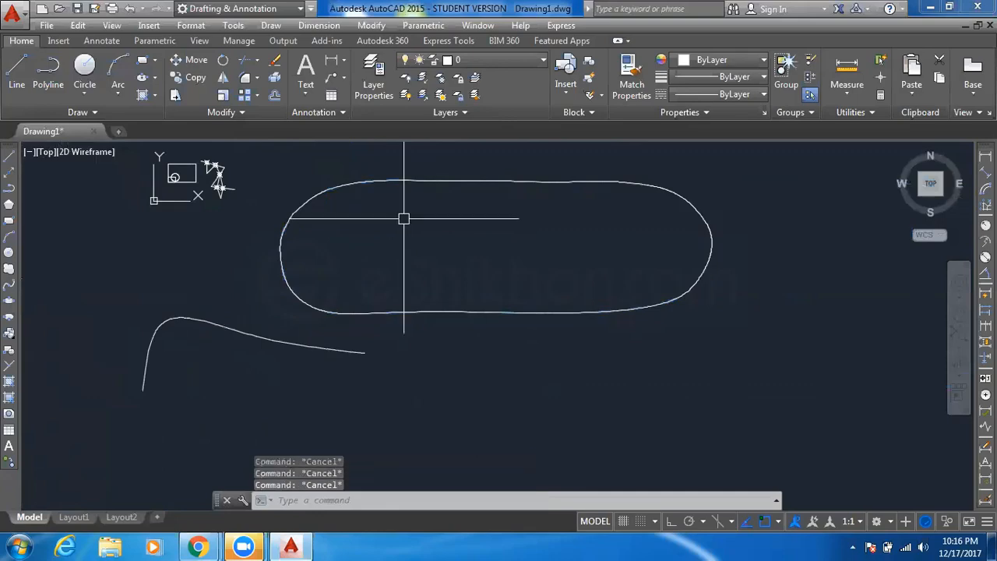
Select the closed spline and examine its fit points along the lower side, right end and left end, and deselect it.
click(468, 310)
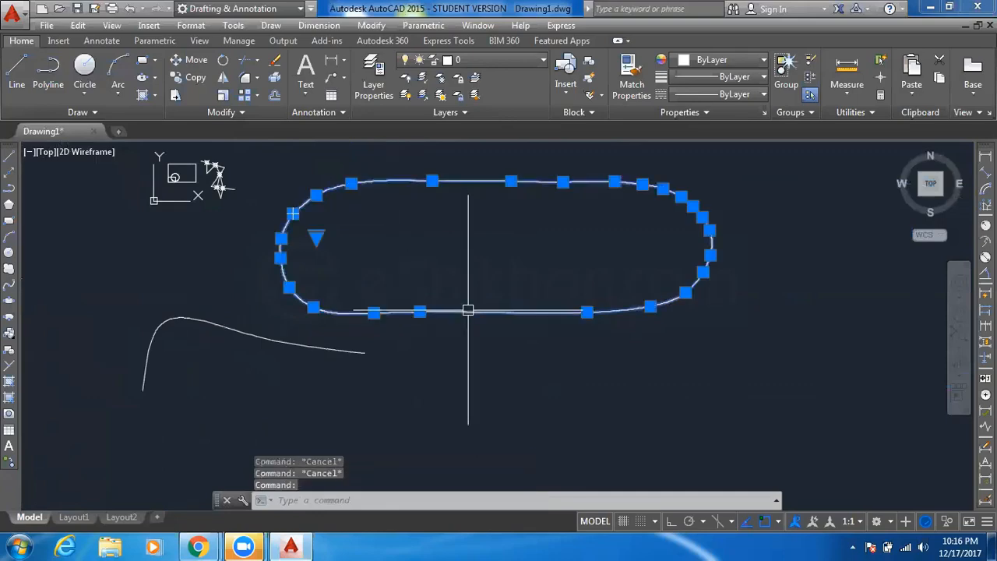
scroll(441, 312, up, 2)
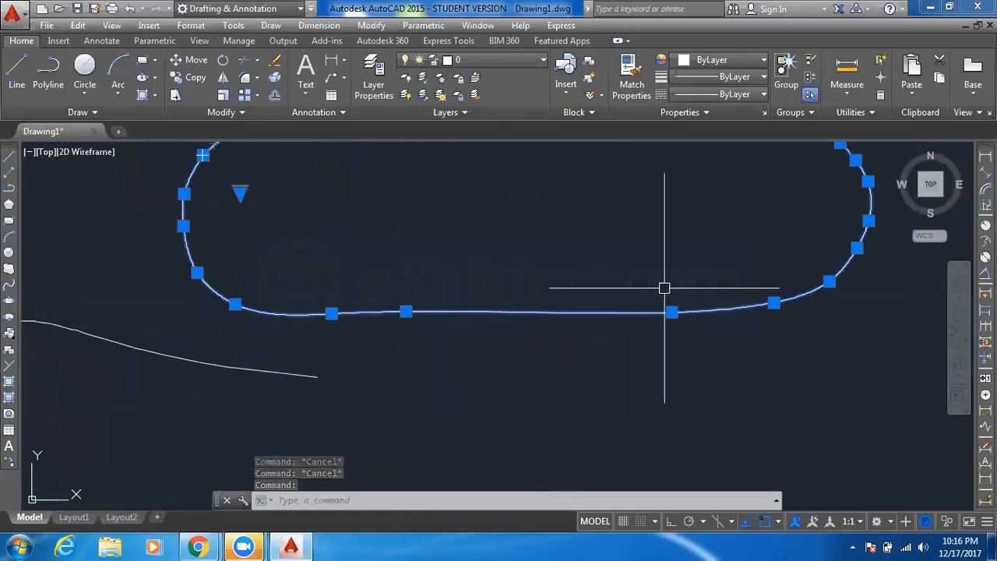
scroll(536, 350, down, 2)
scroll(647, 286, up, 3)
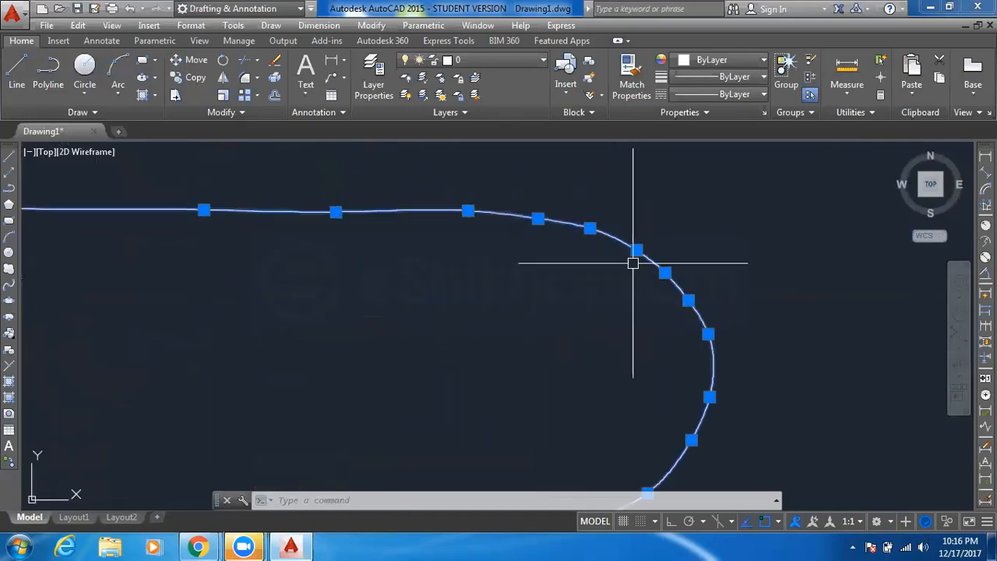
scroll(597, 256, down, 1)
scroll(584, 232, up, 2)
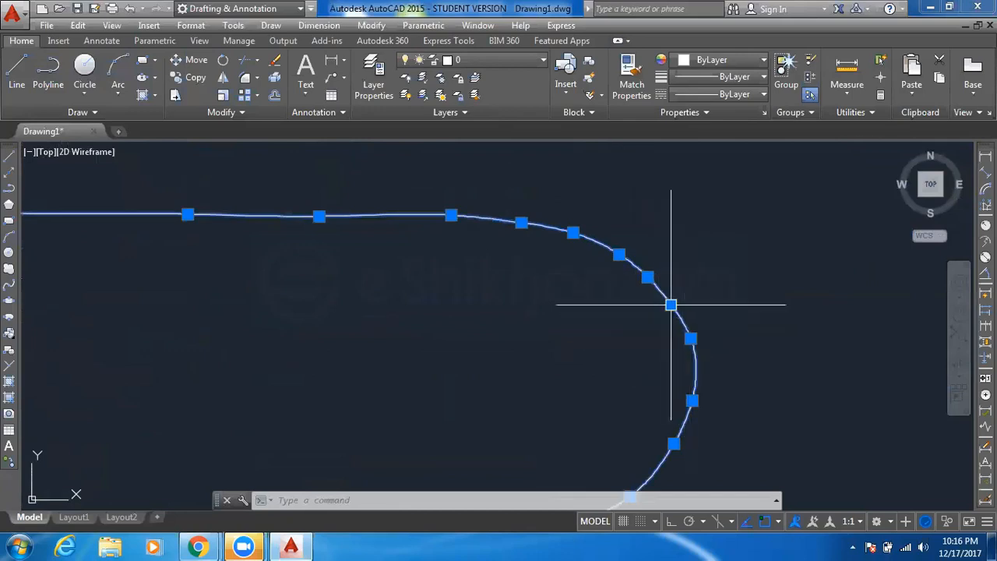
scroll(483, 216, down, 3)
middle_drag(488, 226, 620, 218)
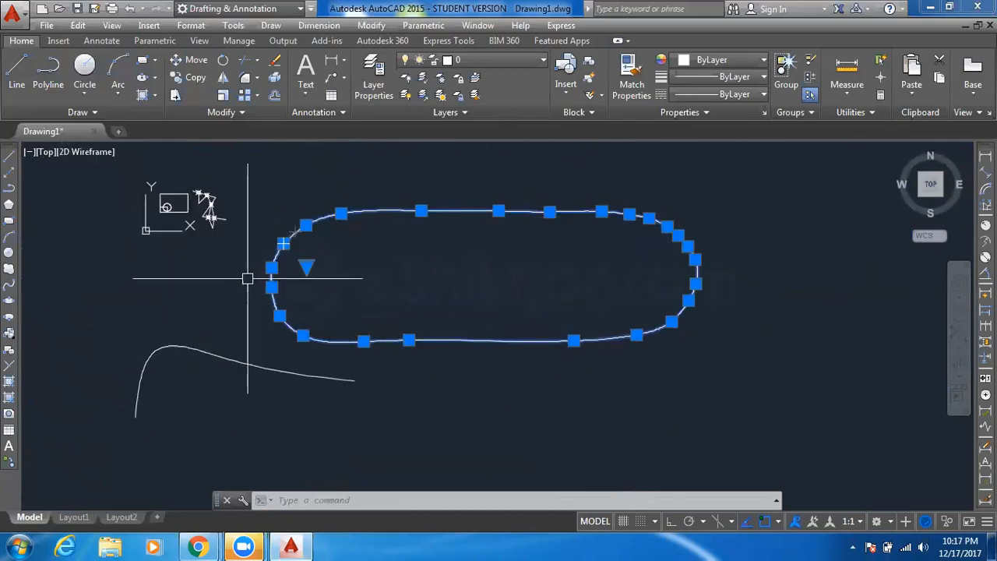
scroll(247, 278, up, 2)
middle_drag(545, 221, 380, 243)
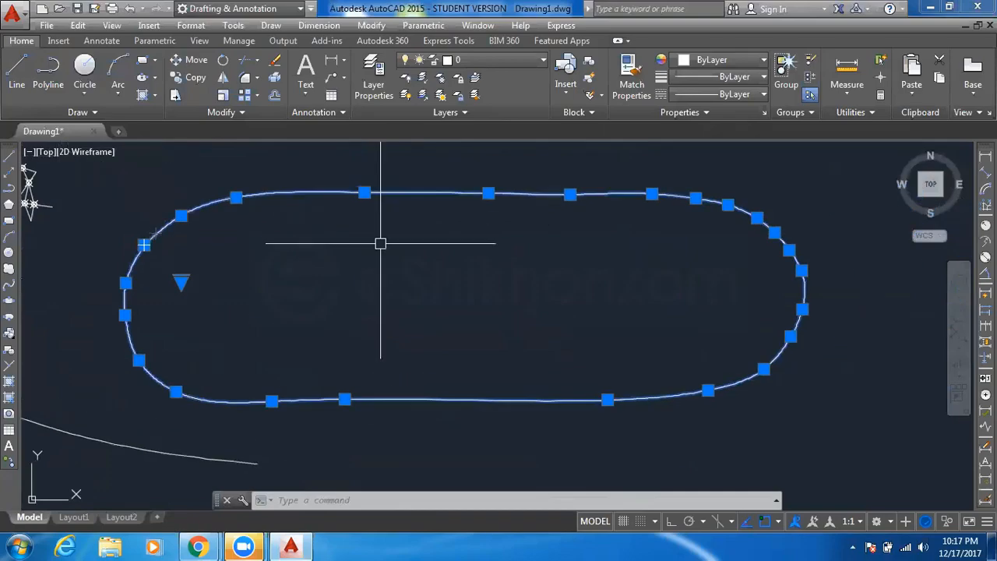
scroll(597, 312, down, 2)
middle_drag(595, 295, 567, 254)
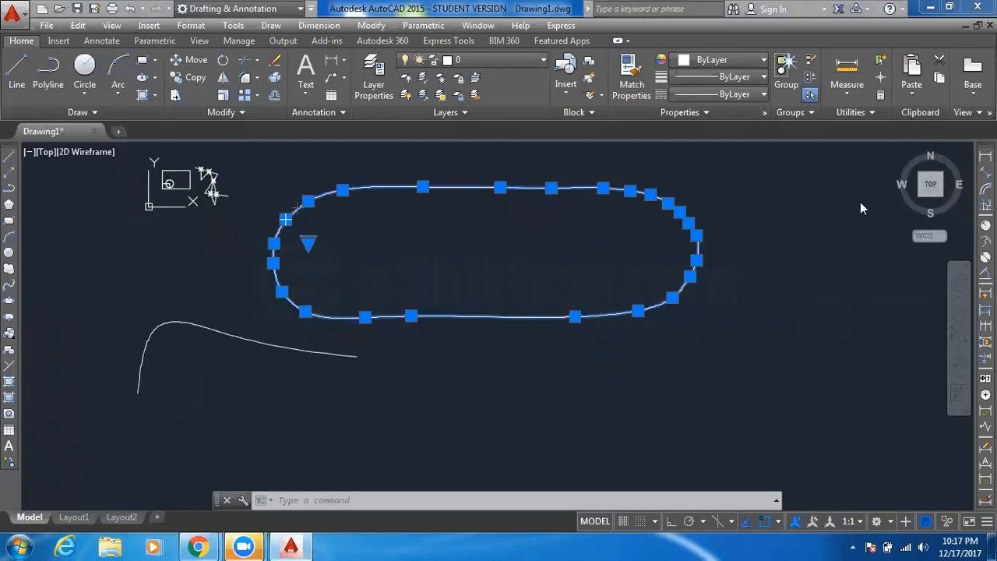
click(592, 230)
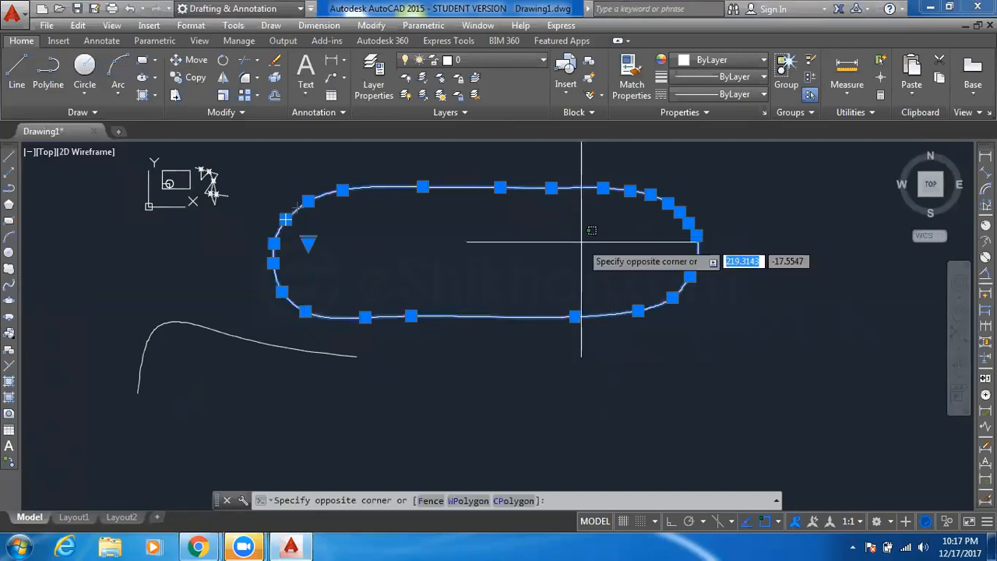
key(Escape)
key(Escape)
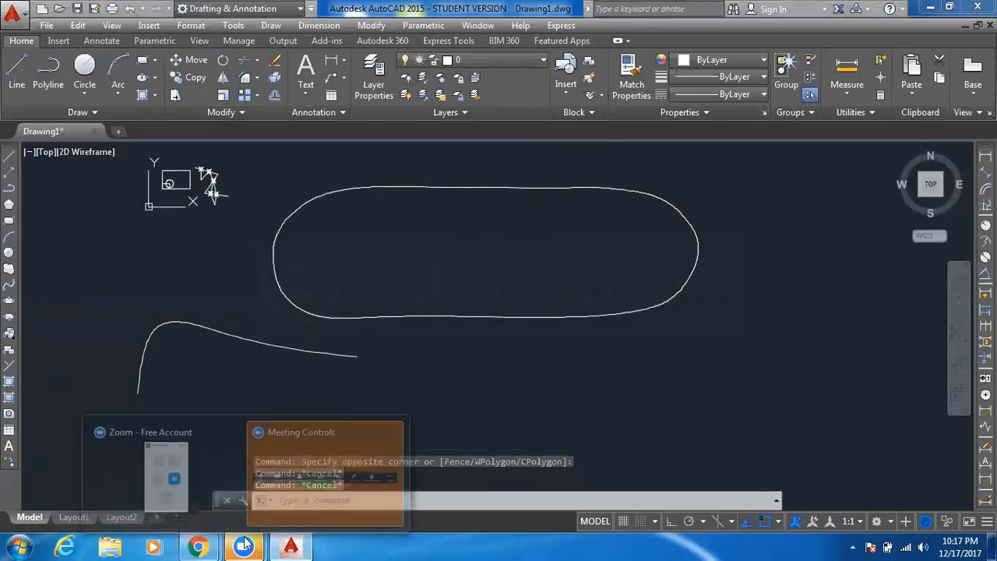
click(204, 467)
click(524, 264)
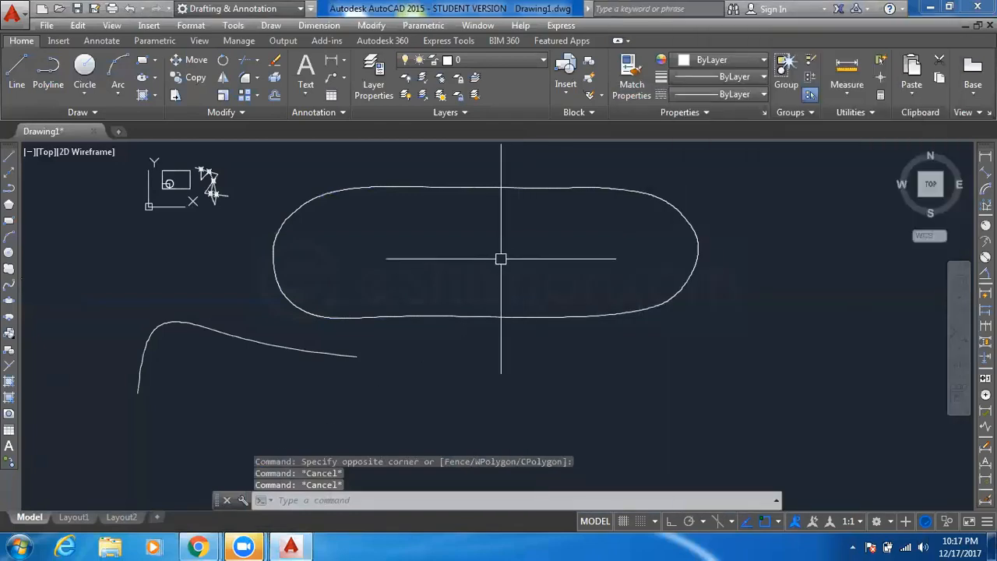
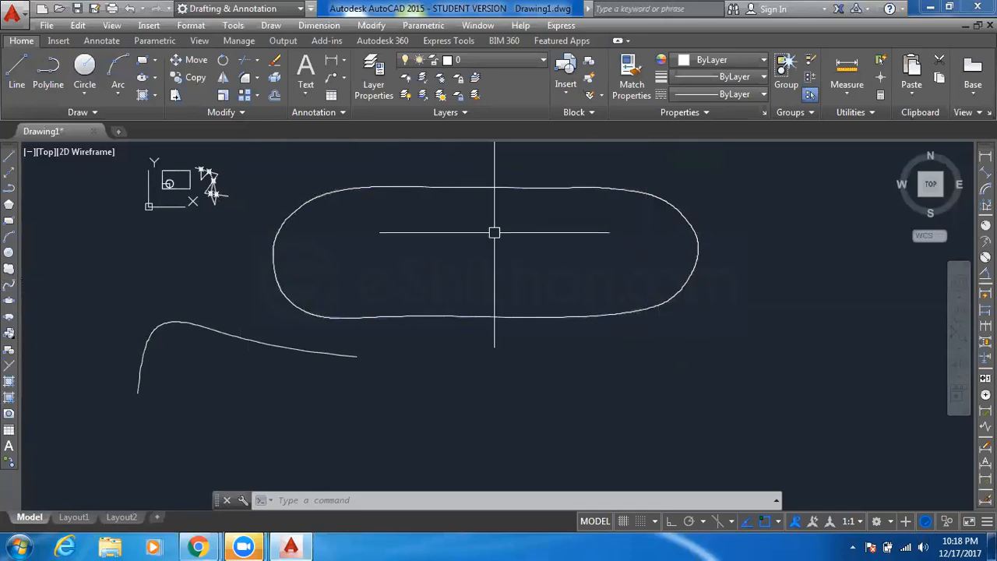
Regenerate the model with the REGEN command so the view can zoom out further.
scroll(545, 222, down, 3)
middle_drag(547, 219, 351, 227)
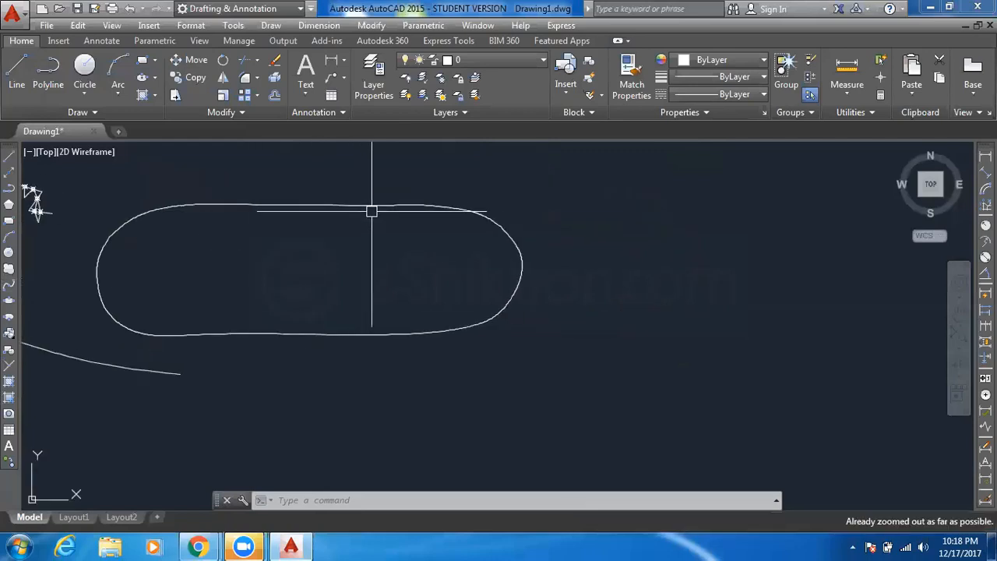
text(e)
key(Return)
scroll(372, 211, down, 2)
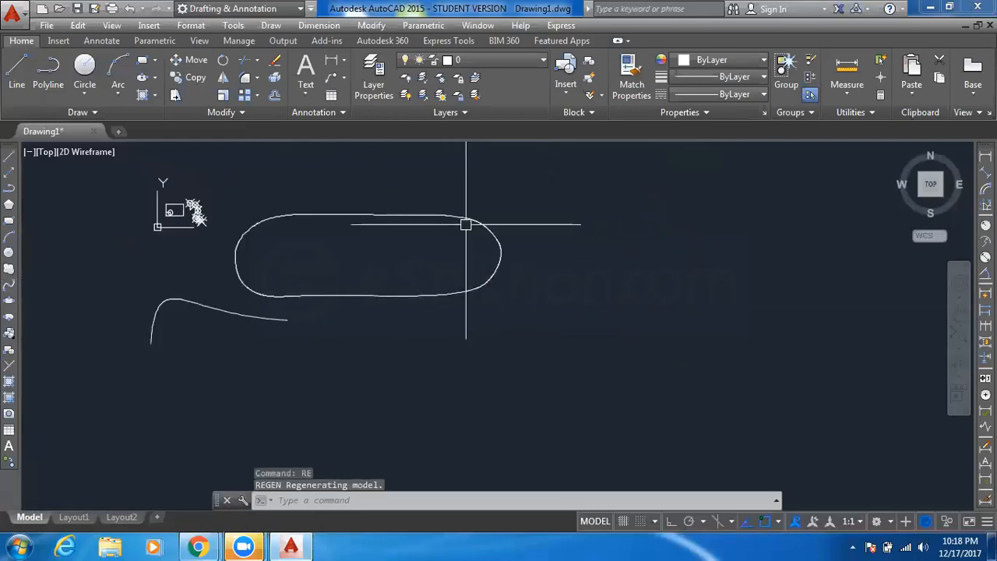
Draw a vertical line about 145 units long in the empty space to the right of the closed spline, with Ortho on.
mouse_move(463, 223)
middle_down()
mouse_move(210, 262)
mouse_move(96, 260)
middle_up()
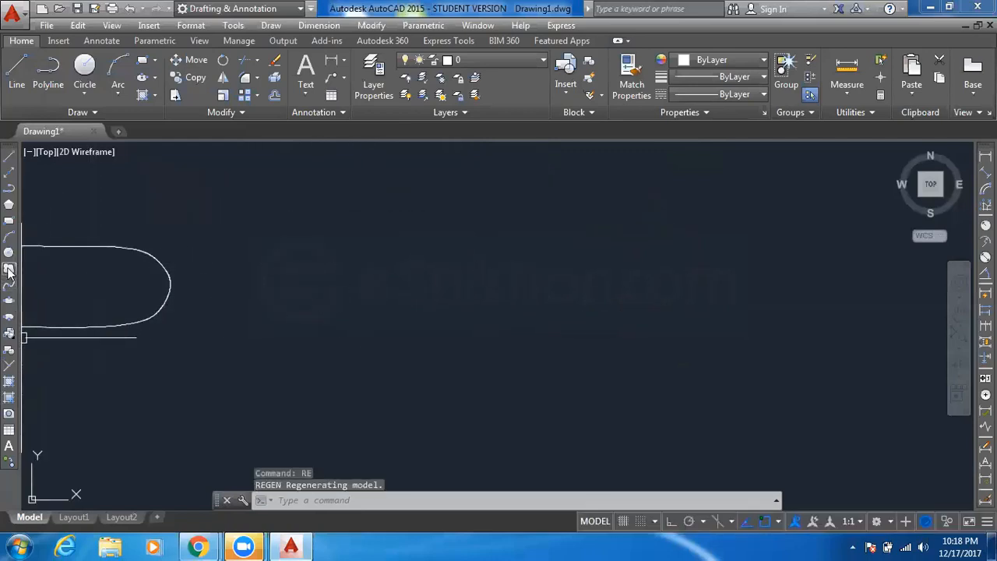
click(9, 156)
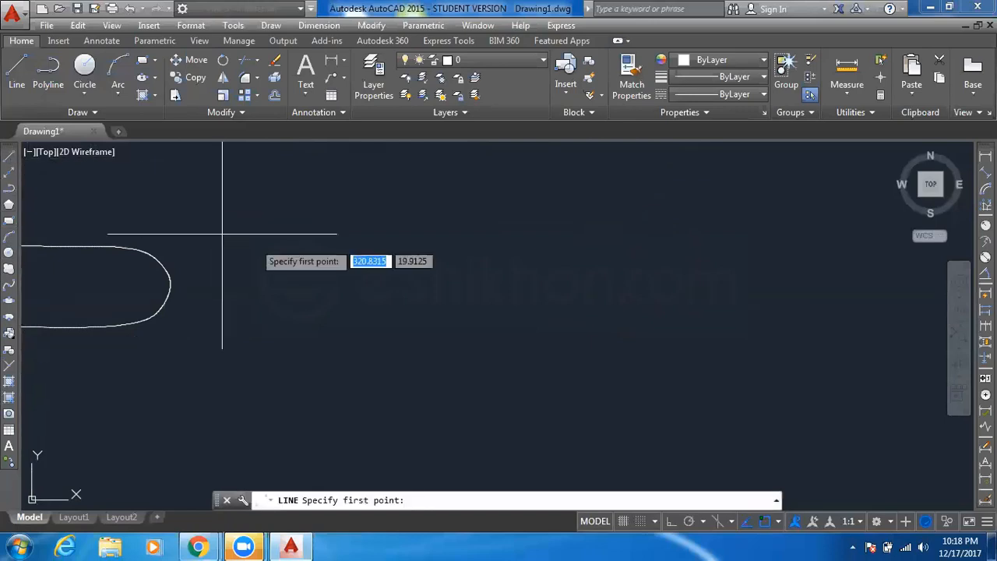
click(315, 242)
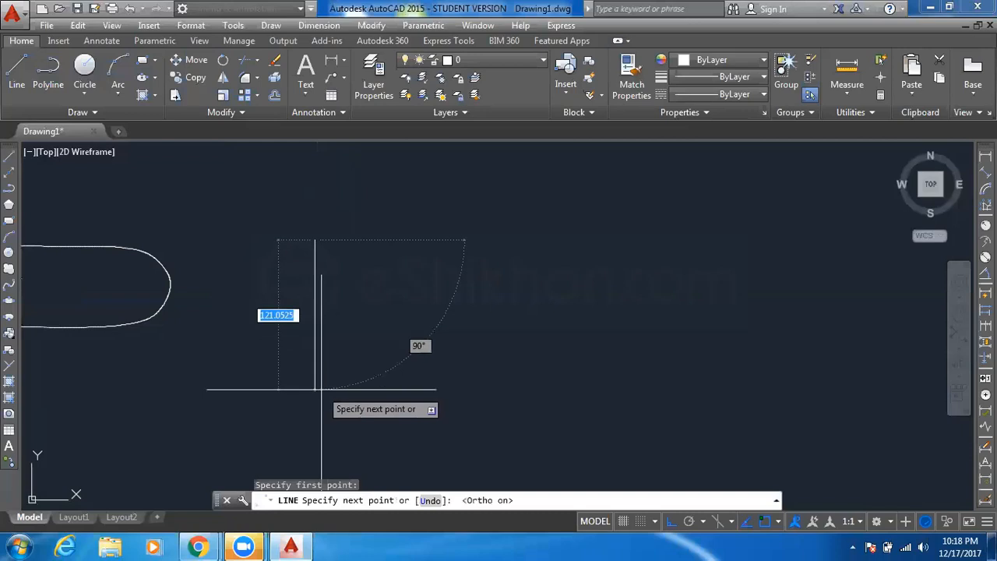
click(321, 418)
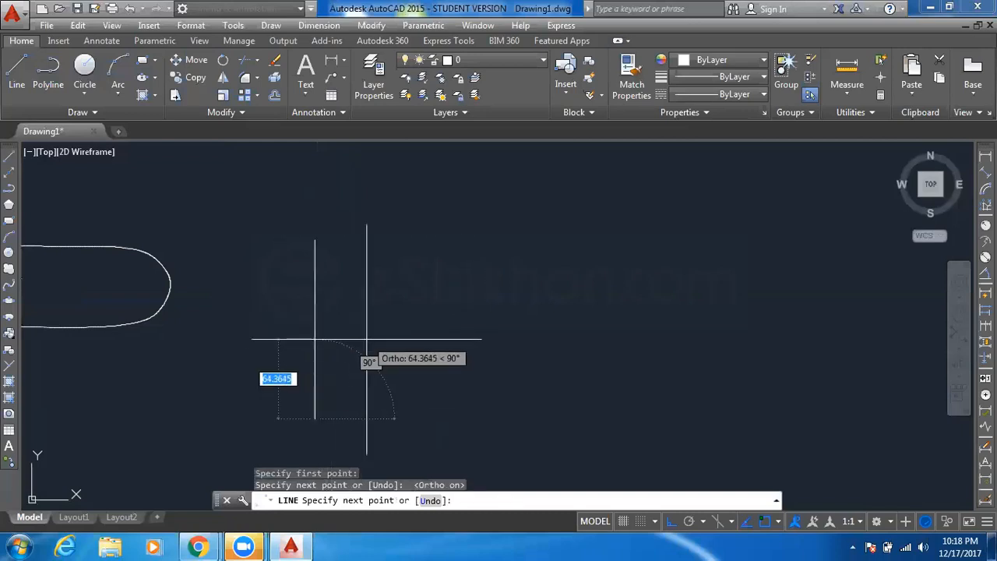
key(Escape)
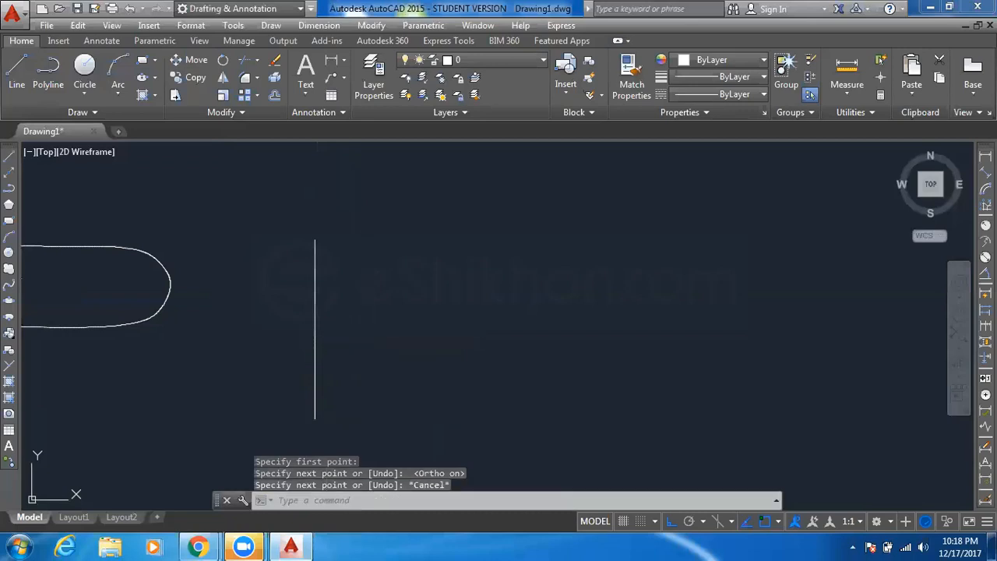
key(Escape)
key(Escape)
Copy the vertical line seven times horizontally to its right at irregular spacing.
click(310, 339)
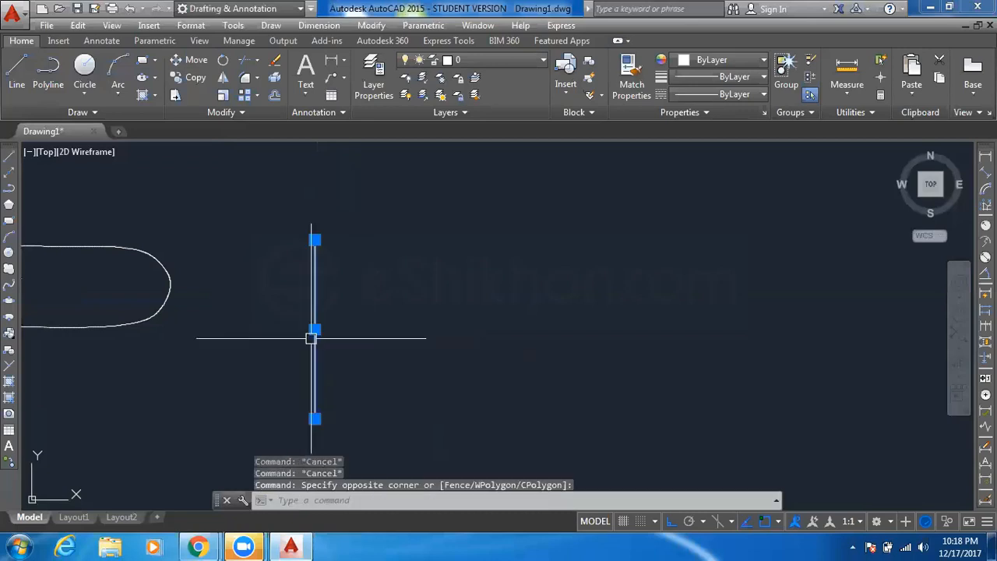
text(co)
key(Return)
click(422, 314)
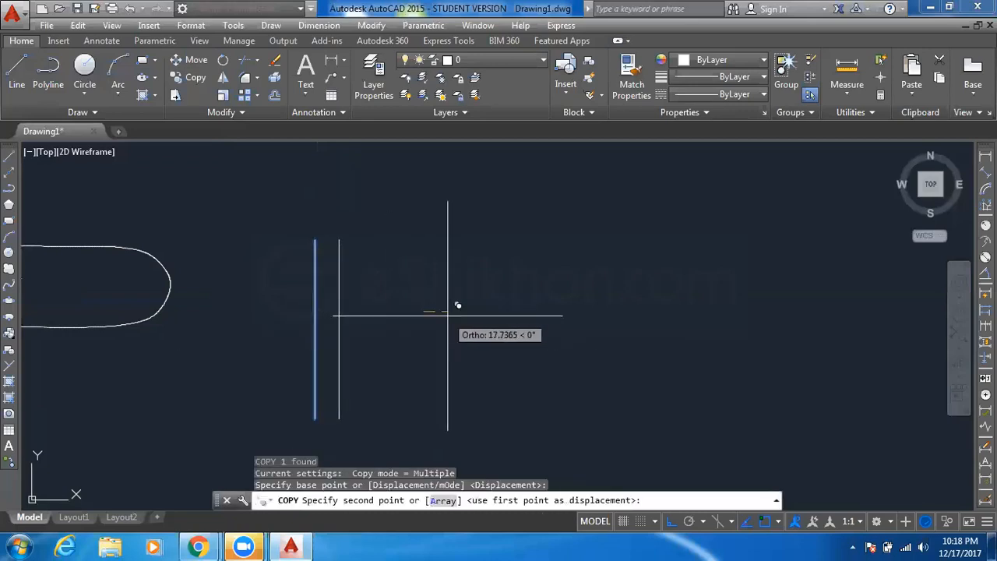
click(484, 315)
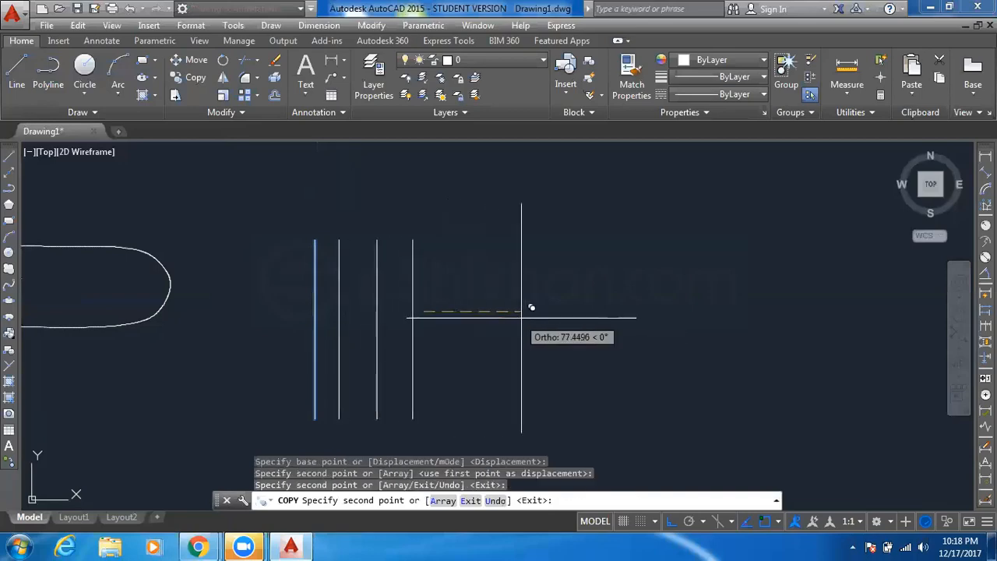
click(521, 316)
click(558, 315)
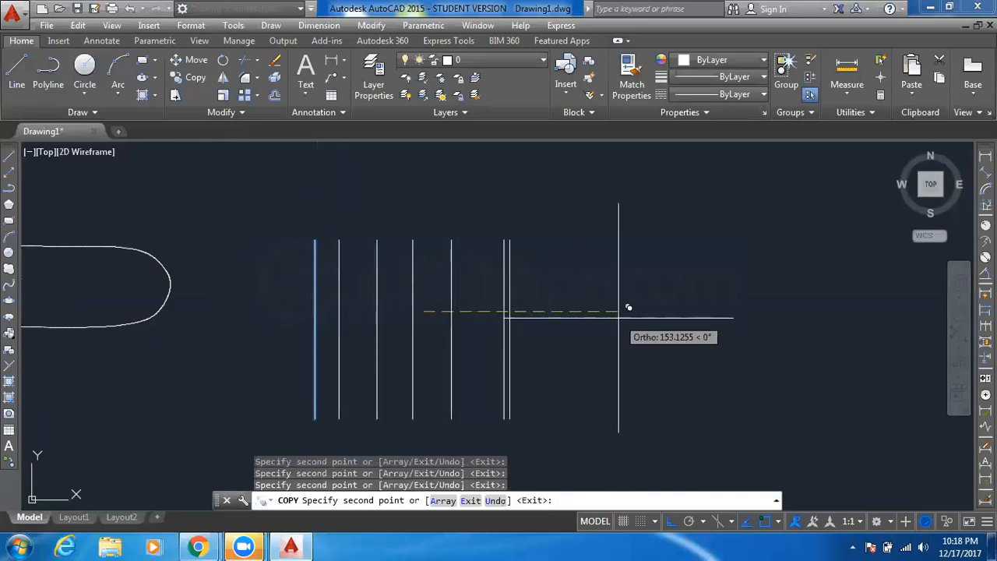
click(662, 316)
click(699, 316)
key(Escape)
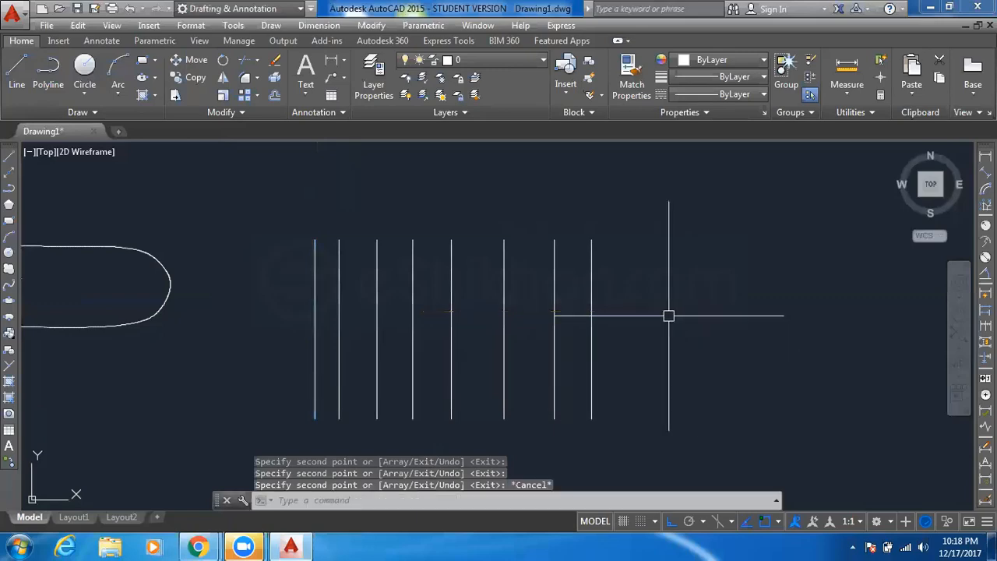
key(Escape)
key(Escape)
Stretch the upper ends of the second and third vertical lines downward, making the third shorter than the second.
click(340, 251)
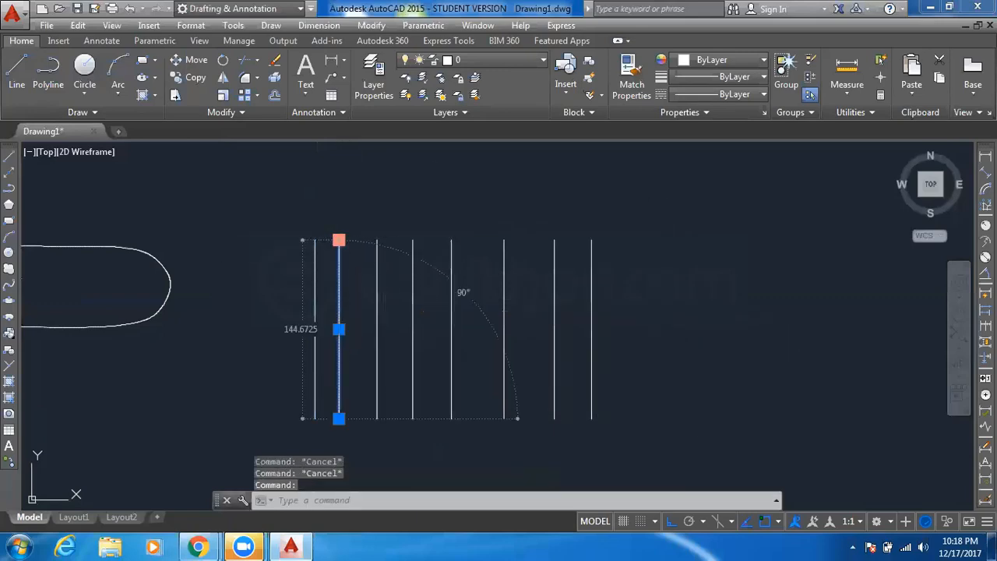
click(339, 240)
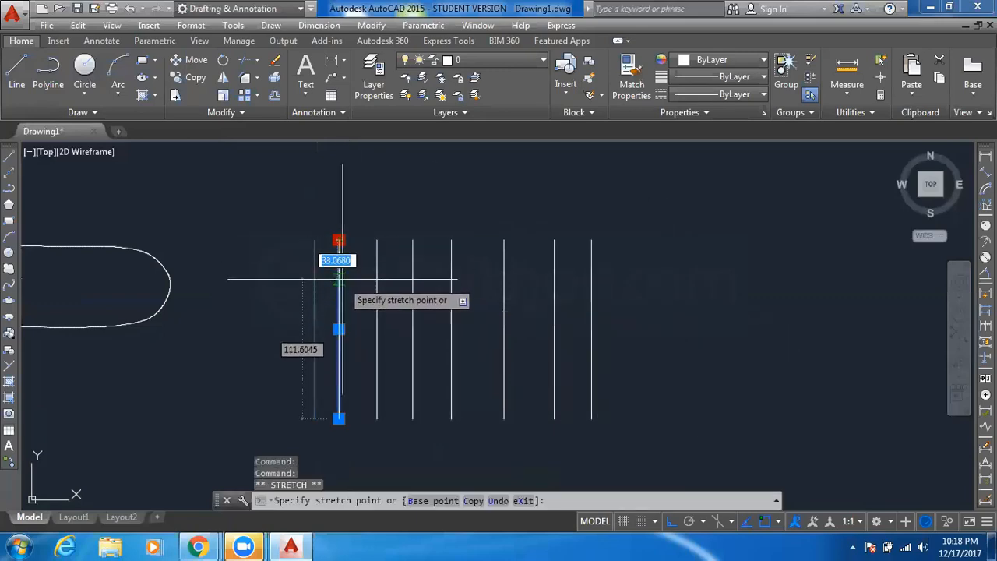
click(339, 258)
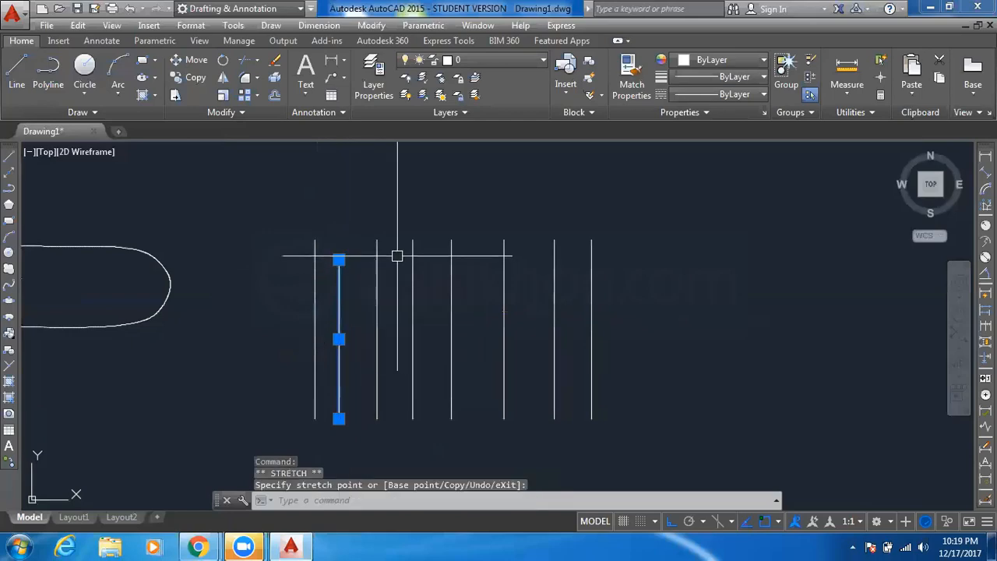
click(377, 243)
click(376, 241)
click(377, 284)
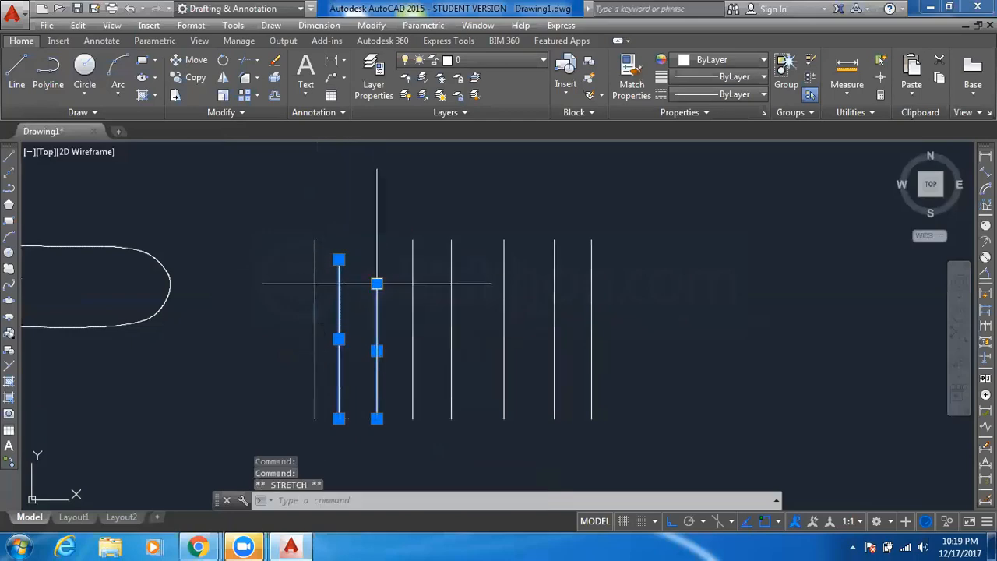
Stretch the upper ends of the fourth and fifth vertical lines progressively lower to continue the descending row, and clear the selection.
click(413, 240)
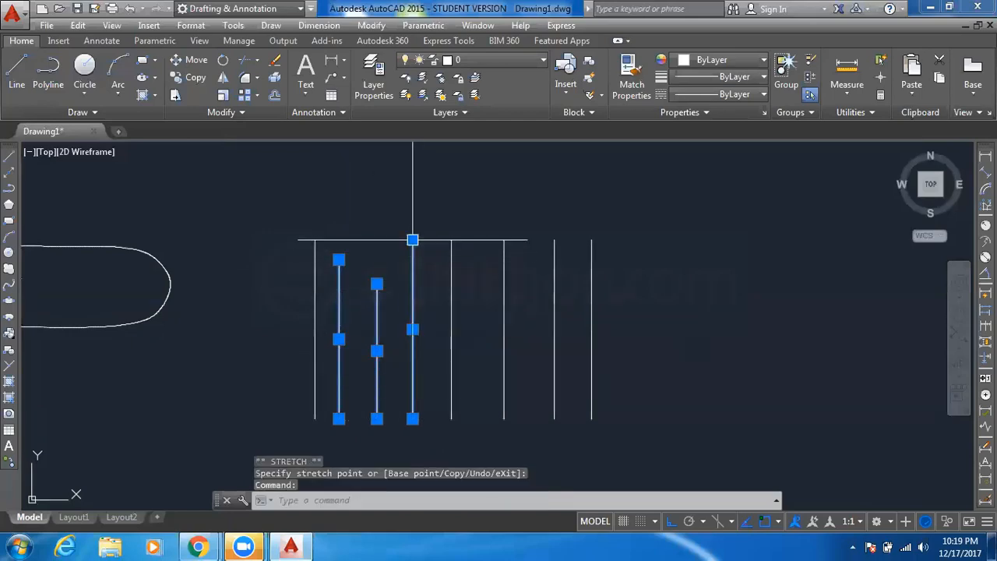
click(413, 240)
click(412, 309)
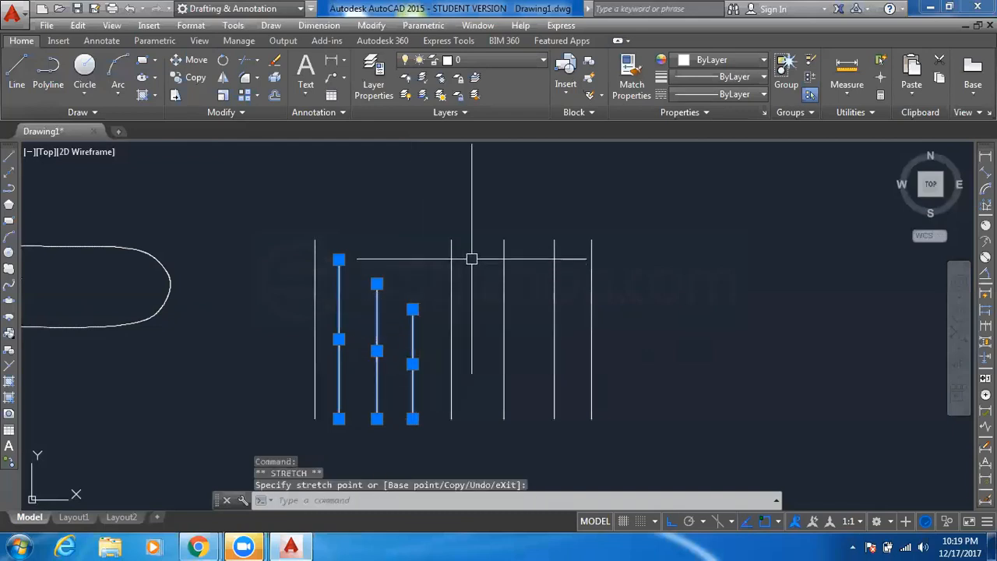
click(451, 241)
click(451, 240)
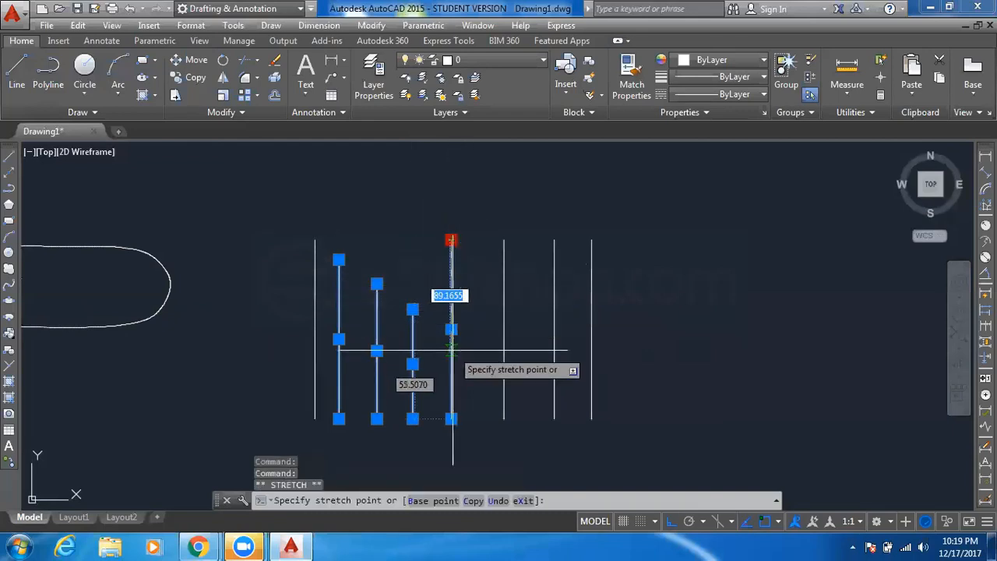
click(451, 344)
click(497, 257)
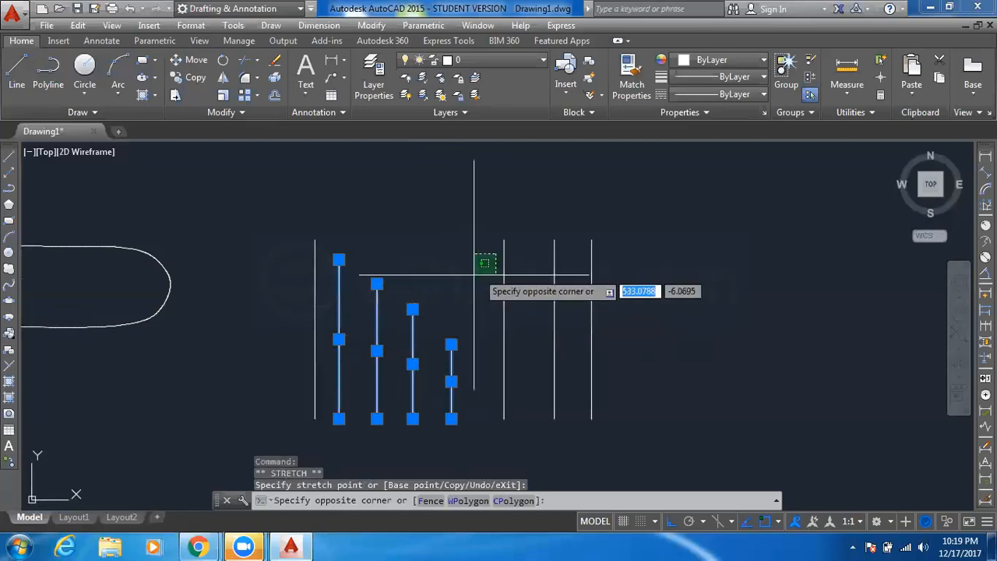
key(Escape)
key(Escape)
Shorten the sixth and seventh vertical lines by stretching their upper ends down to nearly the fifth line's height.
click(504, 253)
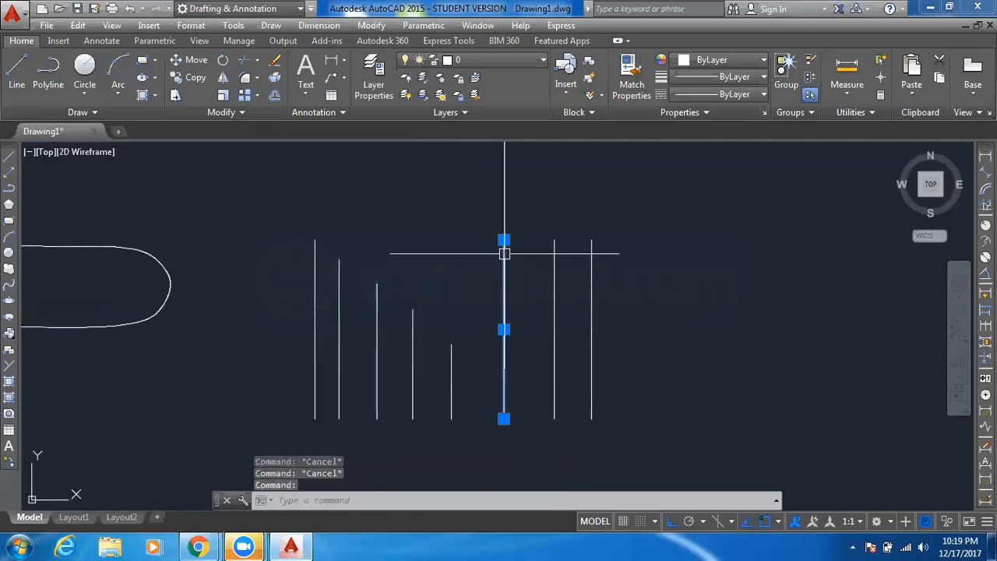
click(504, 240)
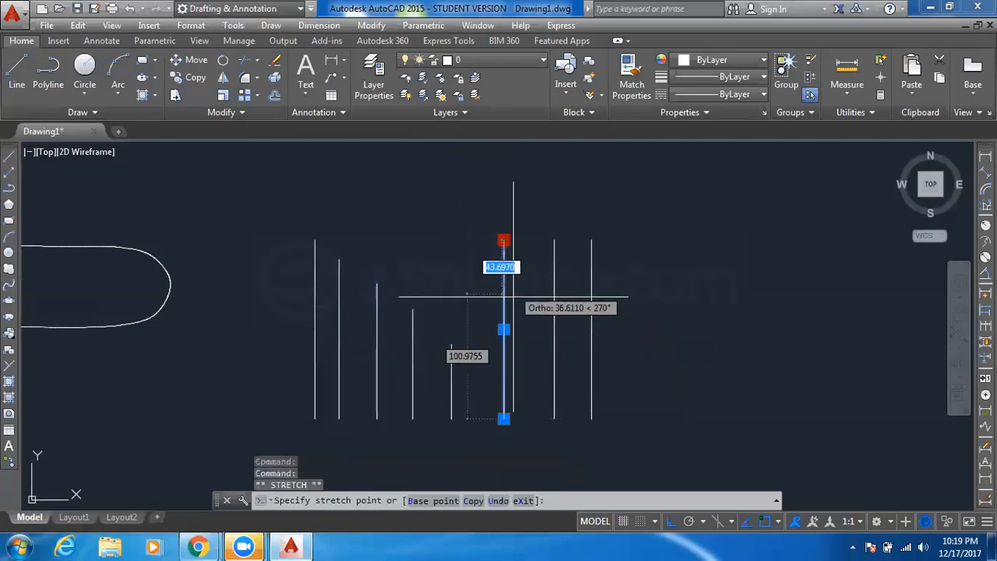
click(504, 349)
key(Escape)
click(554, 247)
click(554, 240)
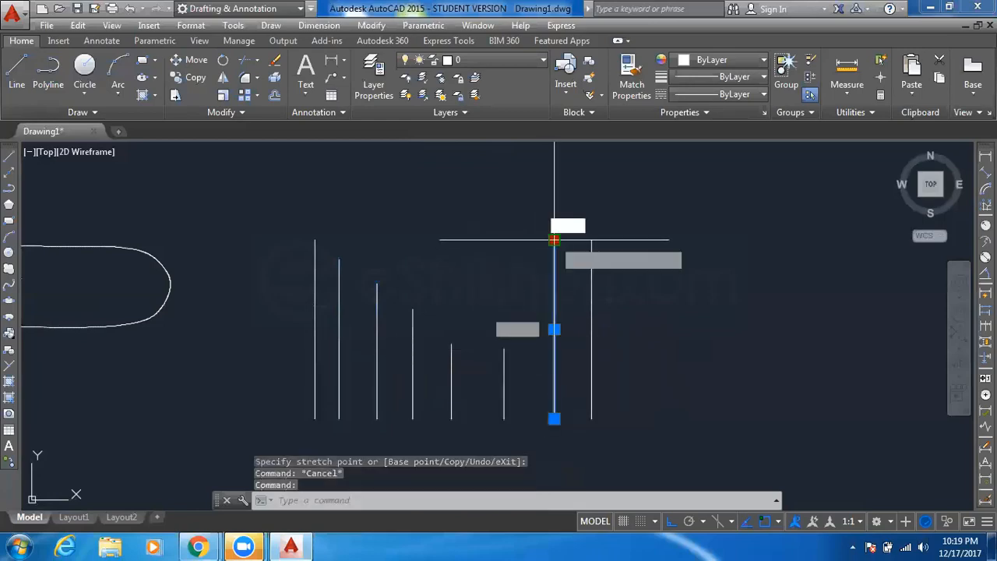
click(554, 349)
key(Escape)
key(Escape)
Stretch the upper end of the first vertical line upward so it is the tallest in the row.
click(315, 248)
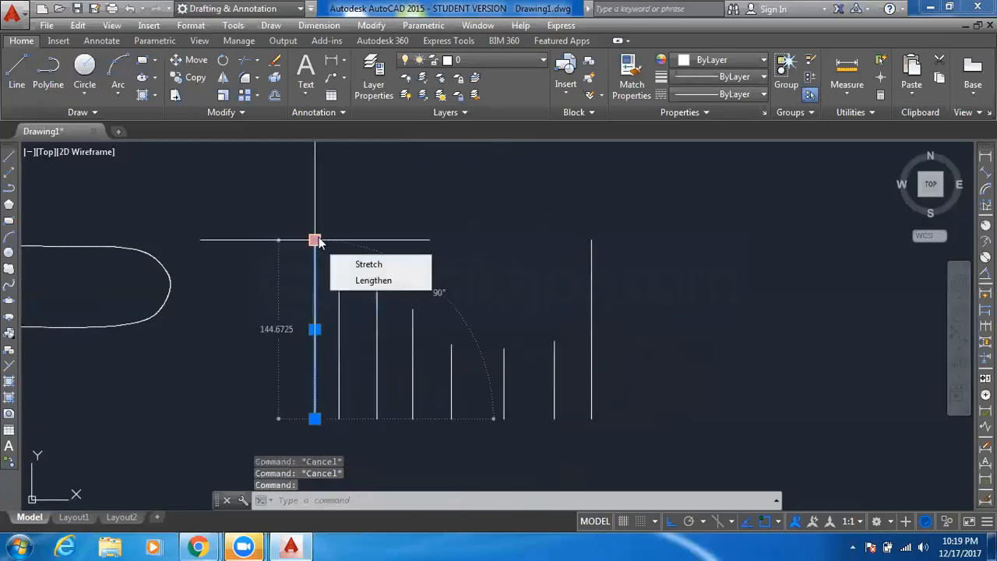
click(315, 240)
click(315, 198)
key(Escape)
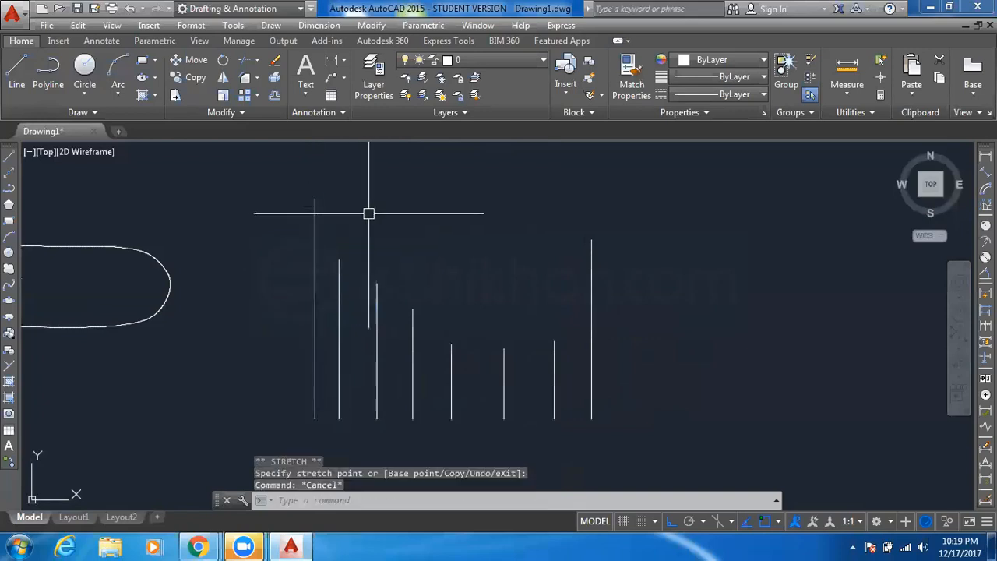
key(Escape)
Stretch the upper end of the last vertical line down to slightly above the seventh line's top, and deselect it.
click(592, 247)
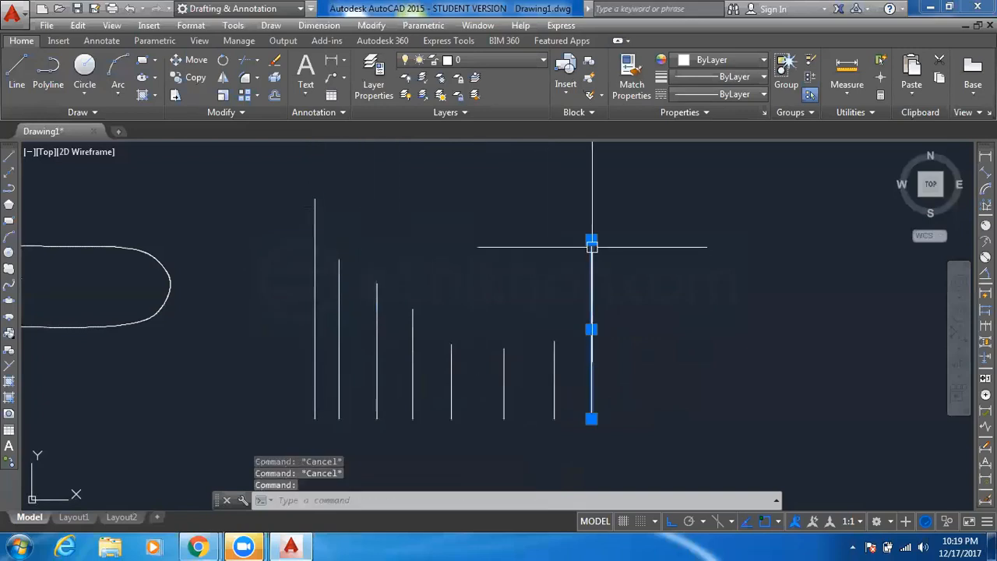
click(592, 240)
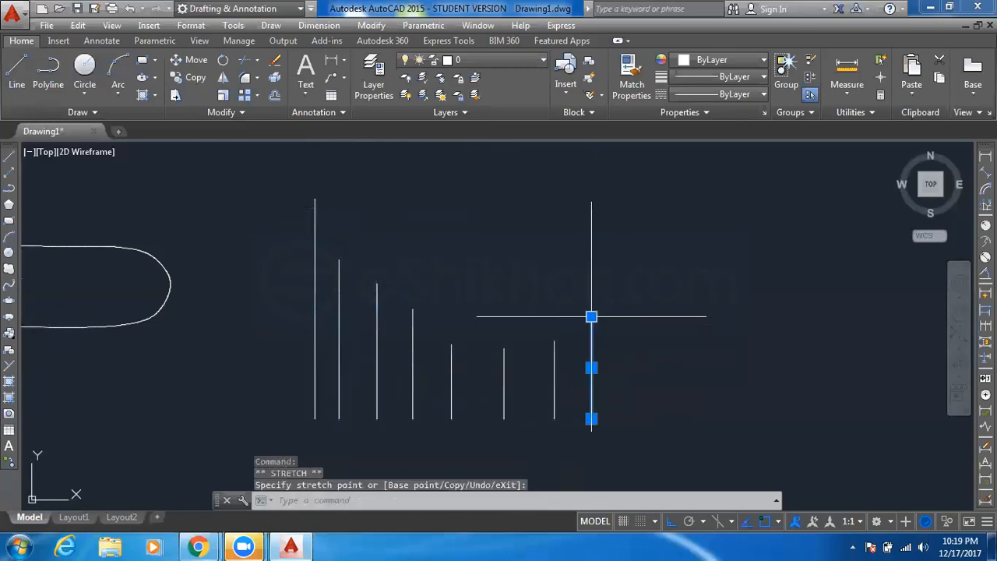
click(592, 330)
key(Escape)
key(Escape)
key(Escape)
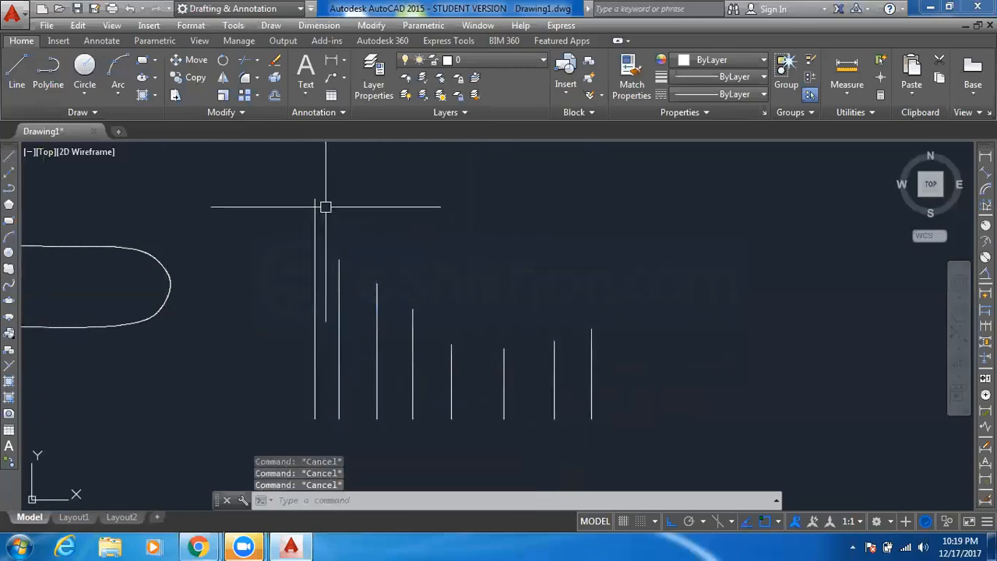
Connect the upper endpoints of all eight vertical lines in sequence with straight line segments.
click(9, 156)
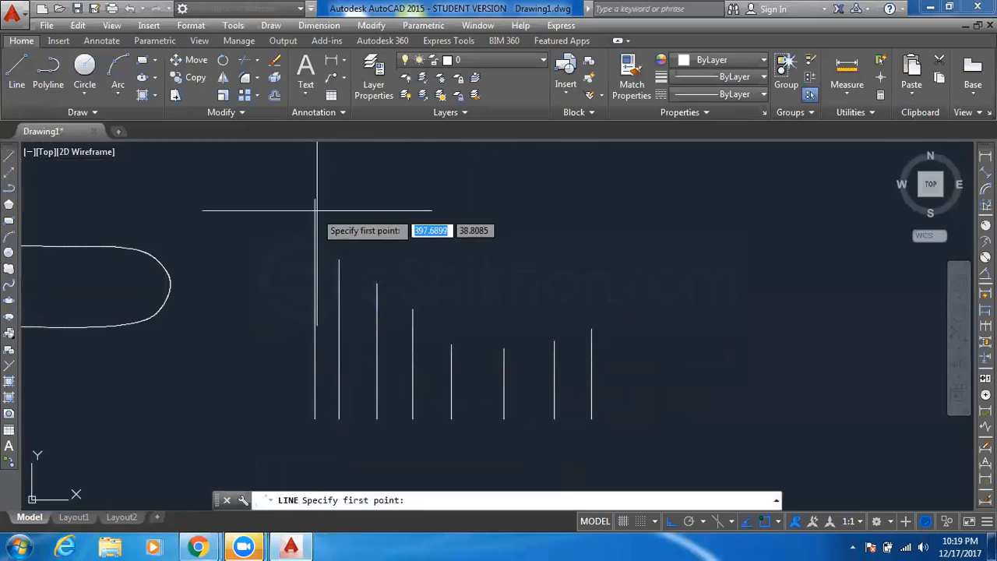
click(315, 201)
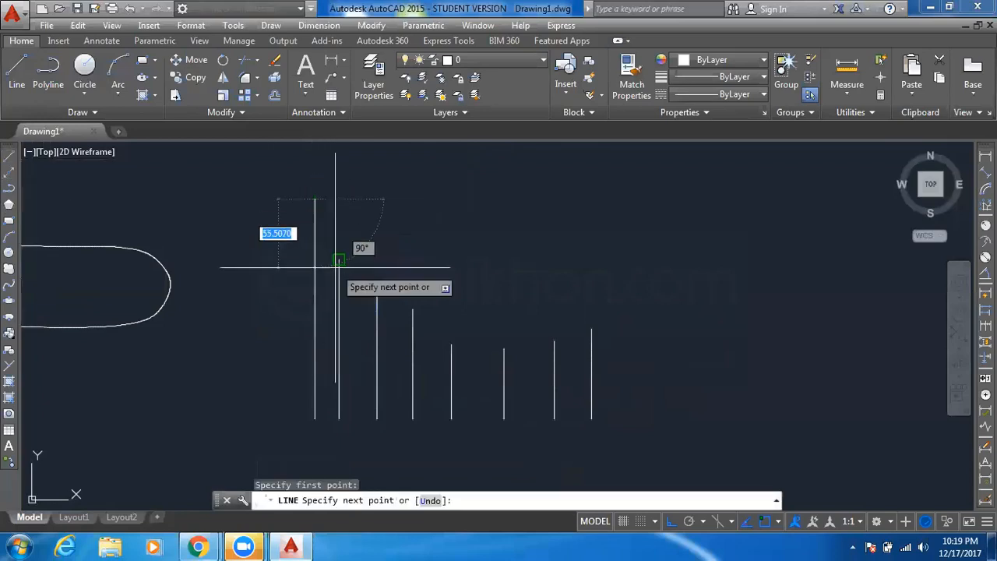
click(377, 284)
click(413, 309)
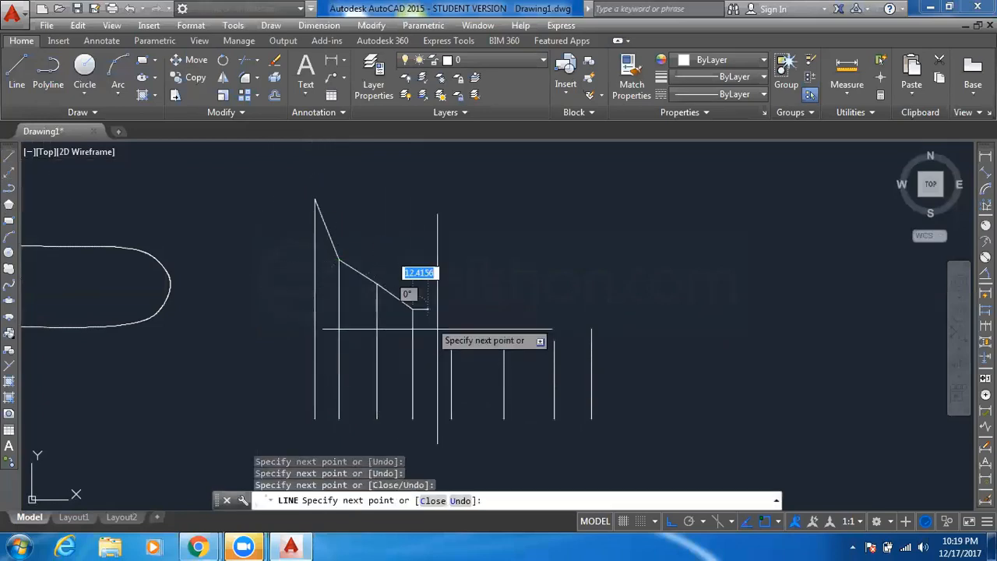
click(451, 344)
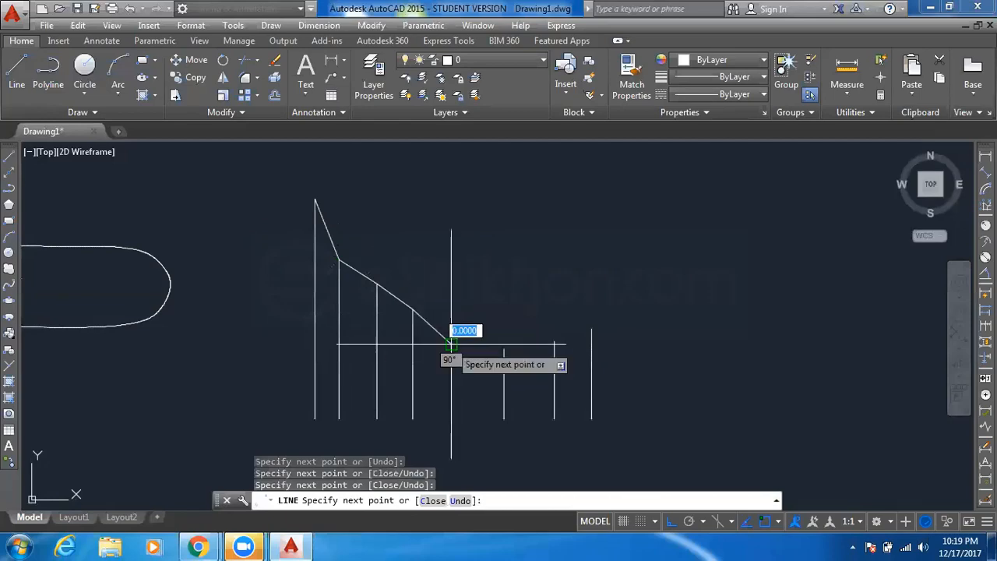
click(504, 349)
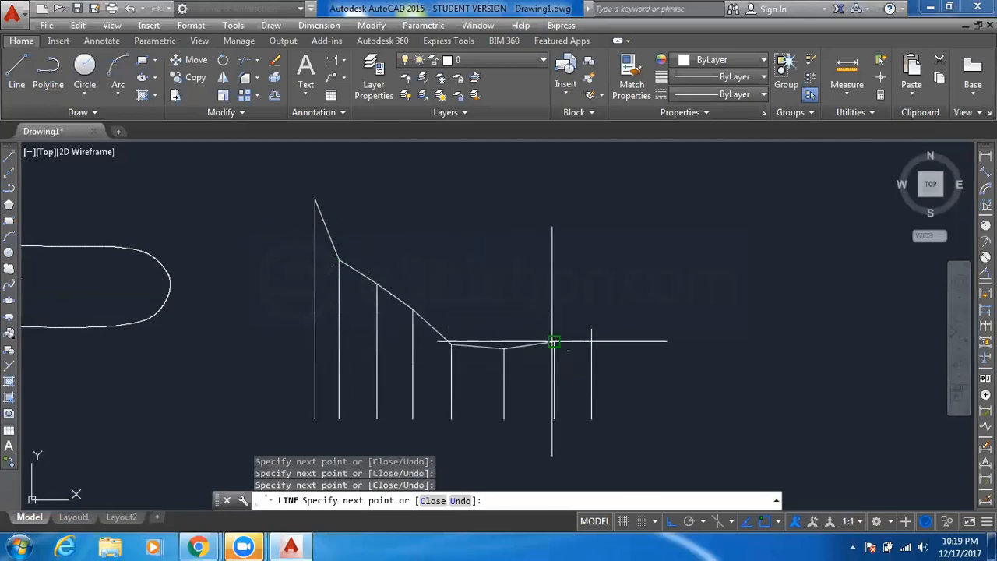
click(553, 341)
click(591, 330)
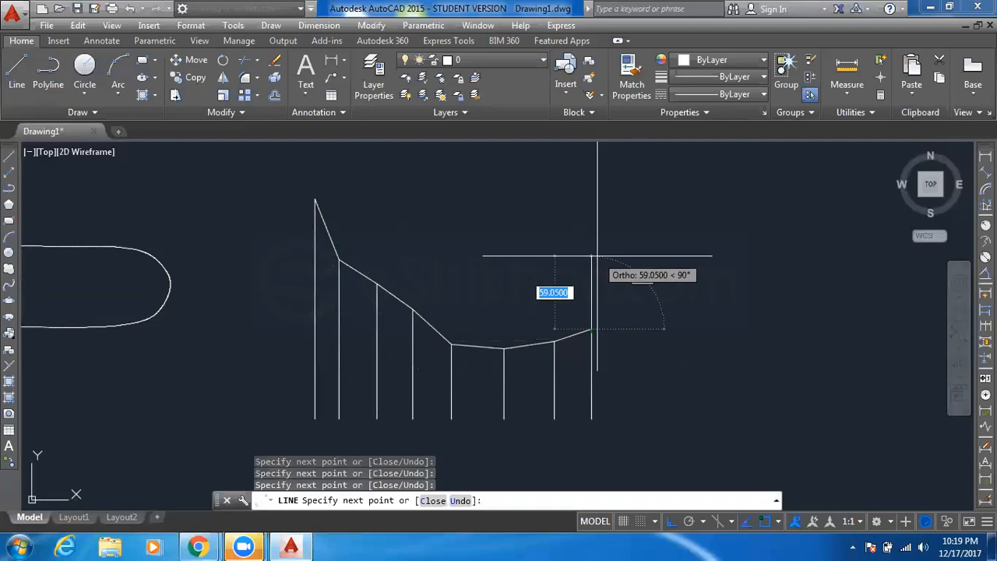
key(Escape)
key(Escape)
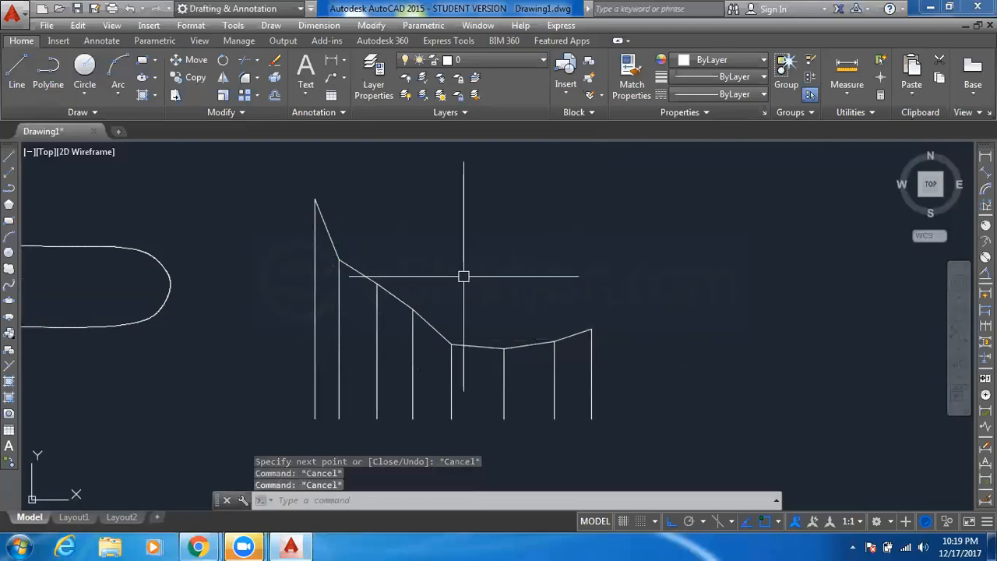
Select the connecting segments along the tops with a window and delete them, keeping the vertical lines.
click(290, 177)
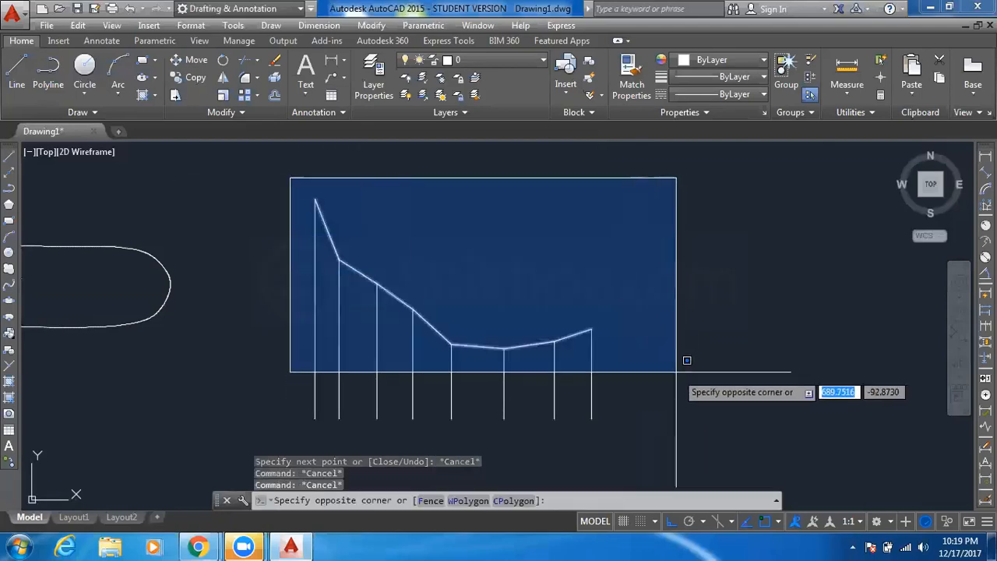
click(662, 369)
key(Delete)
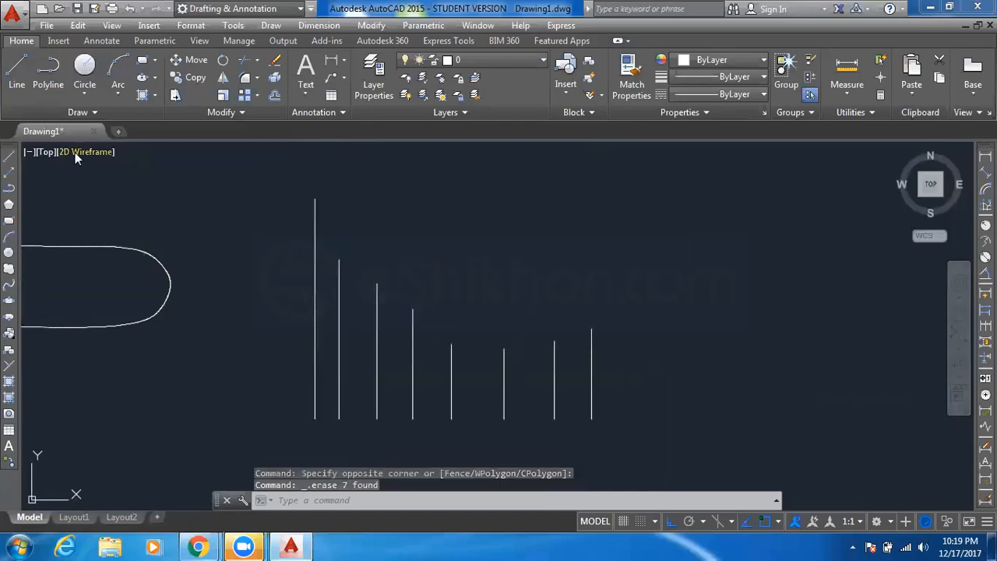
Start a spline at the first vertical line's top and, with Ortho off, add fit points through the second and third tops and in the gaps between.
click(10, 158)
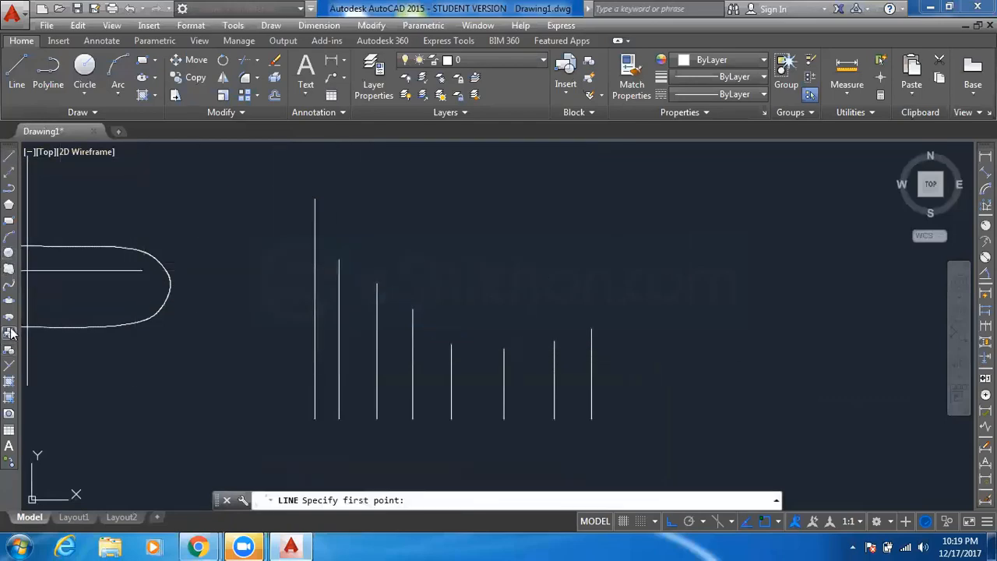
click(8, 288)
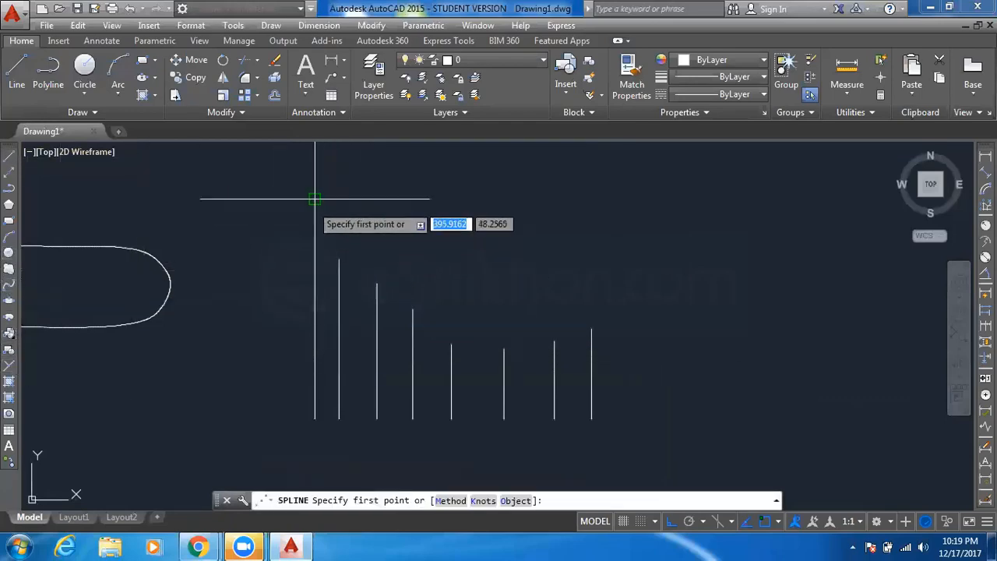
click(315, 200)
scroll(327, 222, up, 3)
scroll(317, 235, down, 2)
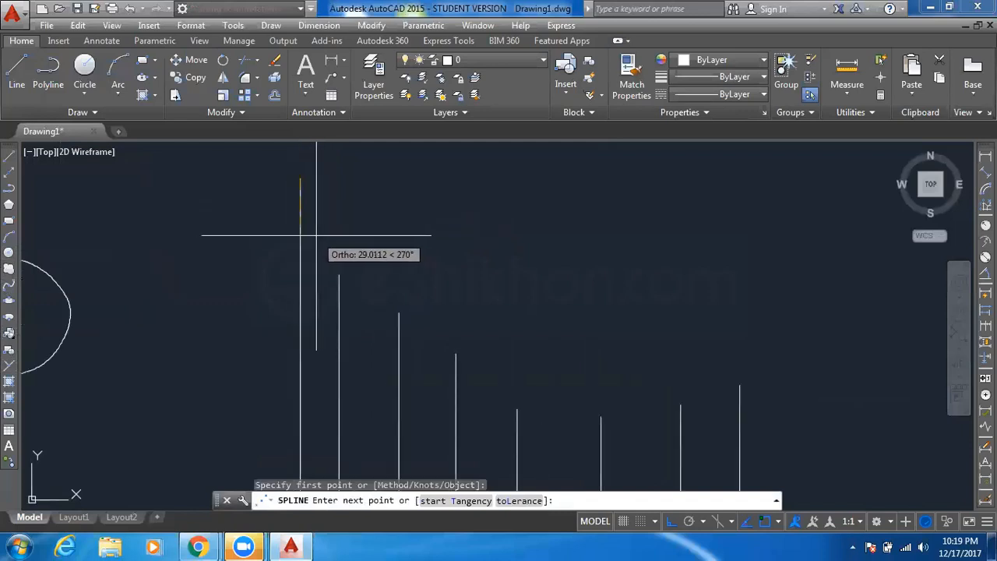
key(F8)
click(321, 240)
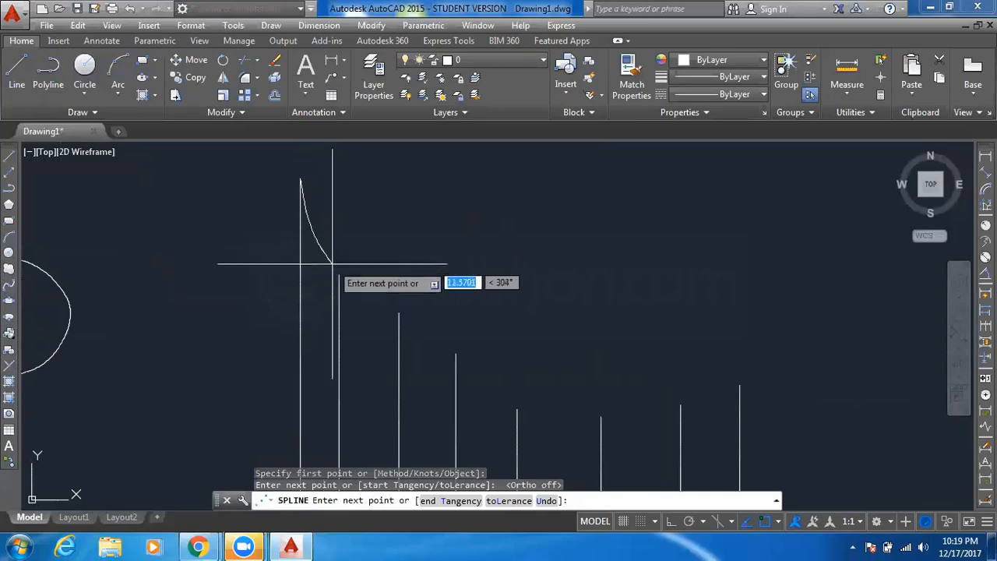
click(339, 274)
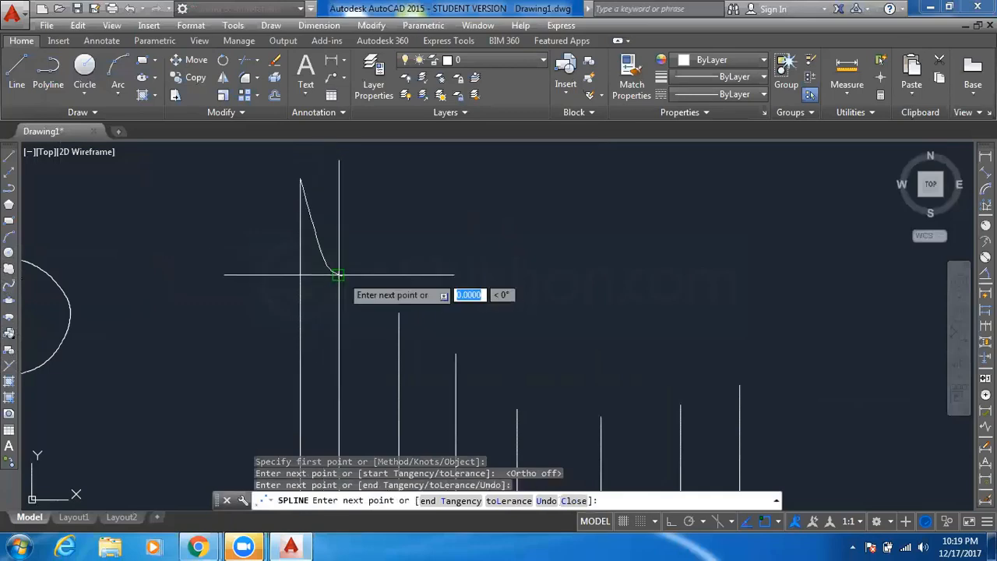
click(370, 309)
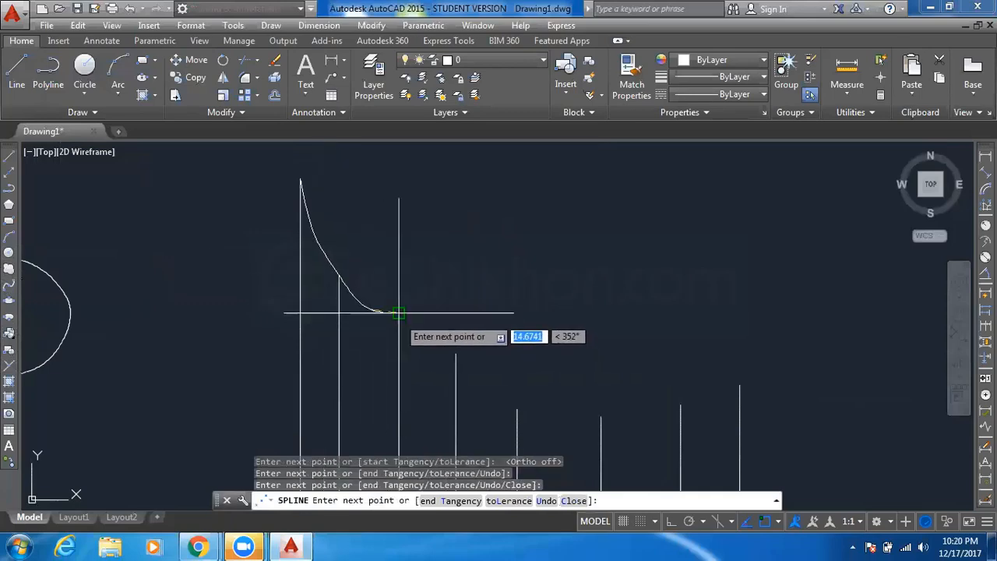
click(399, 313)
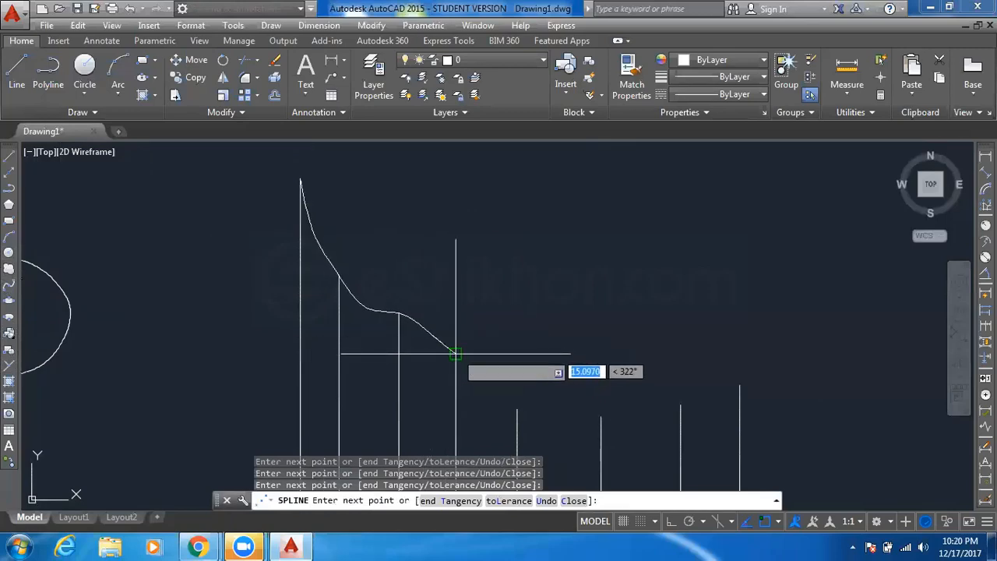
Continue the spline through the upper endpoints of the fourth to eighth vertical lines and finish it at the last one.
middle_drag(496, 388, 449, 347)
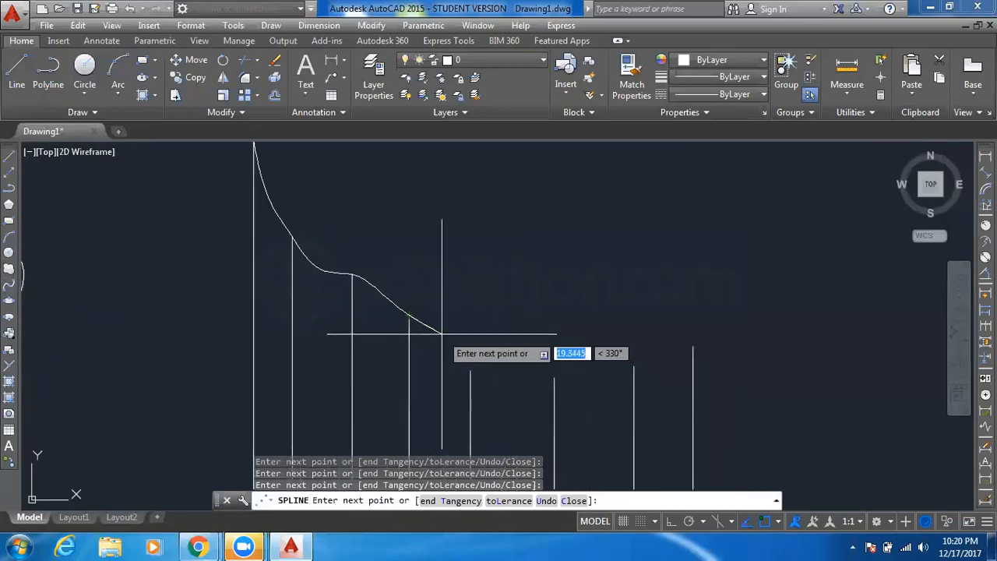
click(470, 370)
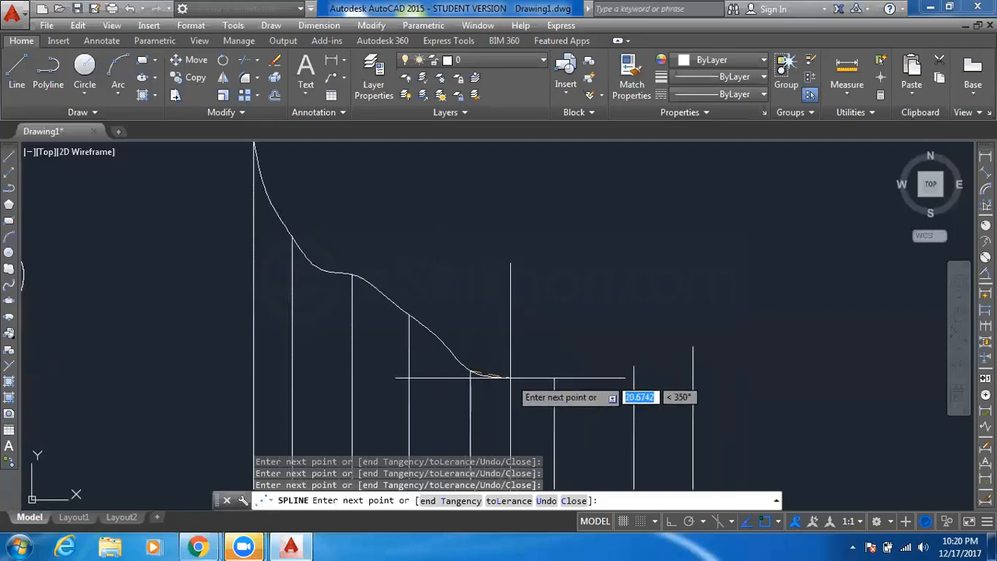
click(554, 377)
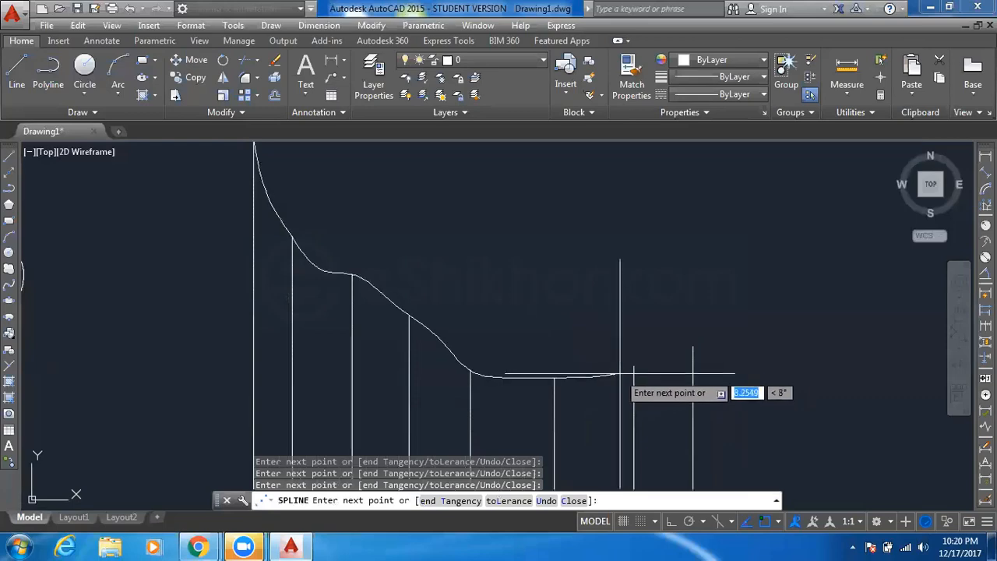
middle_drag(644, 351, 571, 356)
click(571, 363)
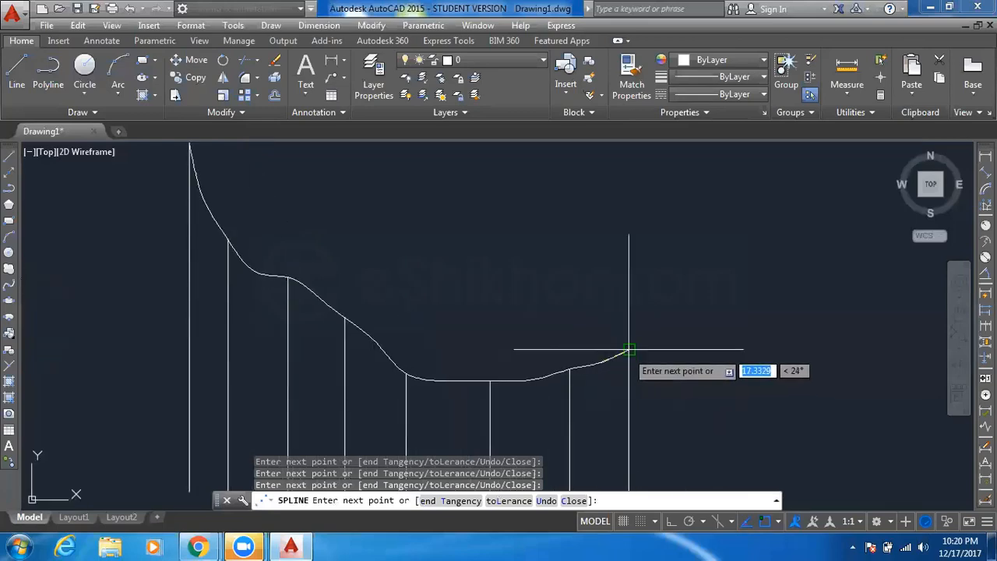
click(629, 351)
key(Return)
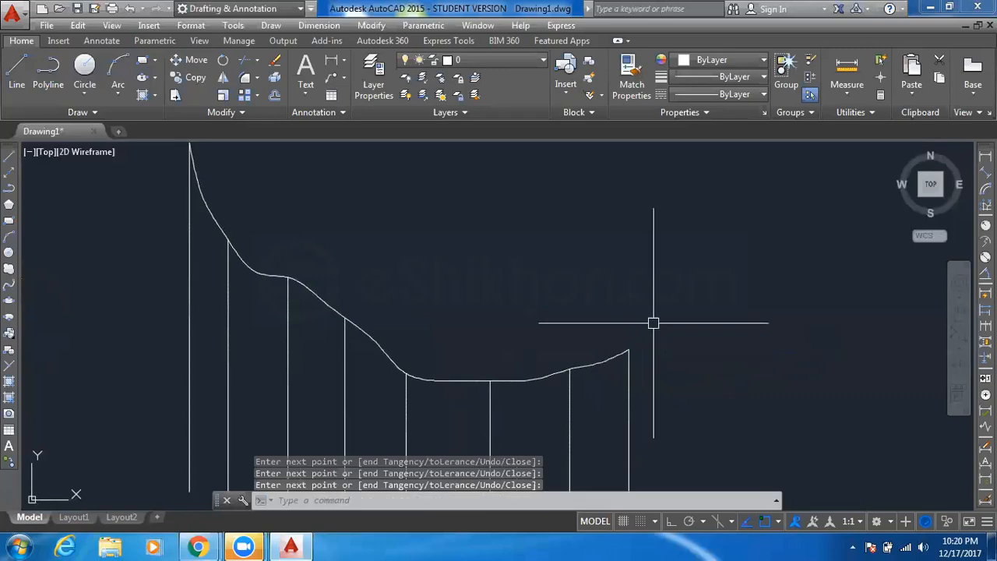
middle_drag(364, 267, 405, 277)
scroll(345, 268, down, 2)
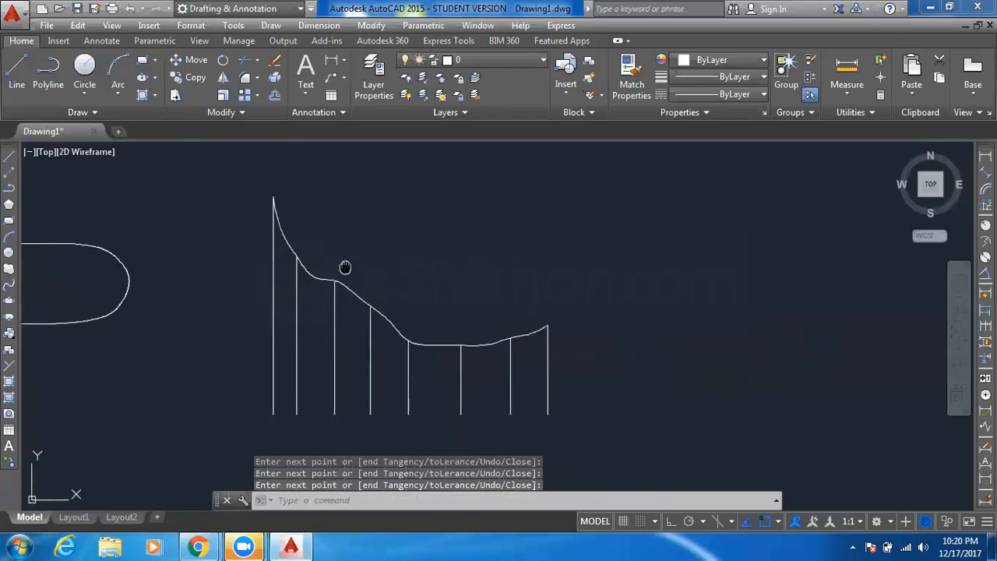
Select the open spline and stretch its fit point between the second and third vertical lines upward to smooth the dip.
scroll(289, 268, up, 5)
click(273, 297)
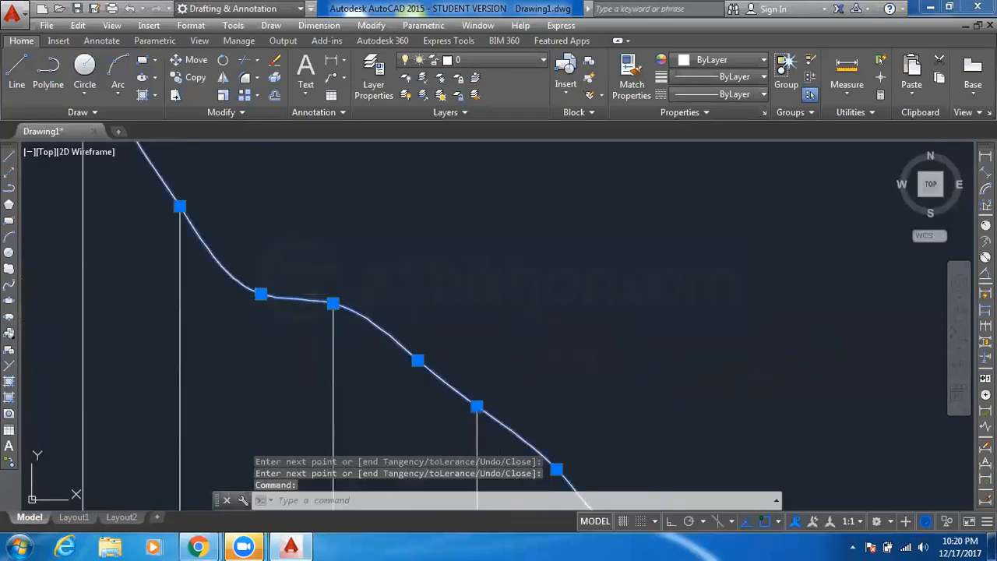
click(260, 294)
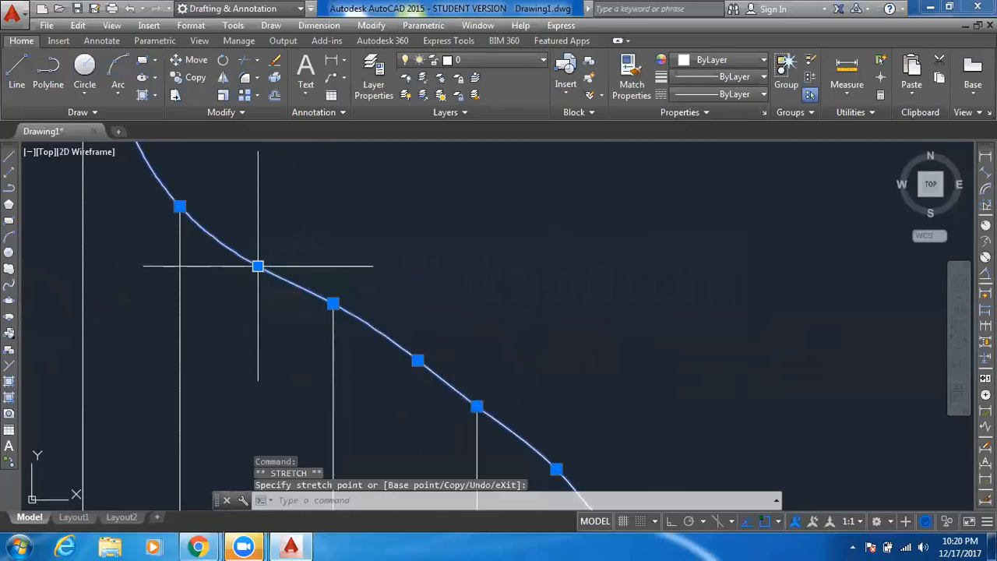
scroll(199, 210, down, 2)
scroll(258, 285, up, 3)
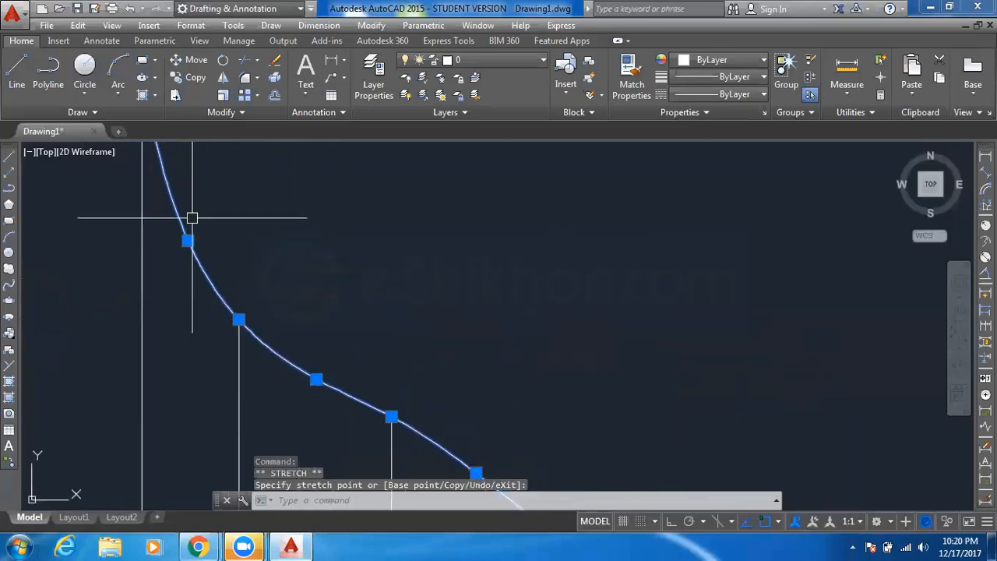
Stretch the spline's fit point between the first and second vertical lines slightly down and toward the first line.
middle_drag(191, 216, 193, 294)
click(192, 298)
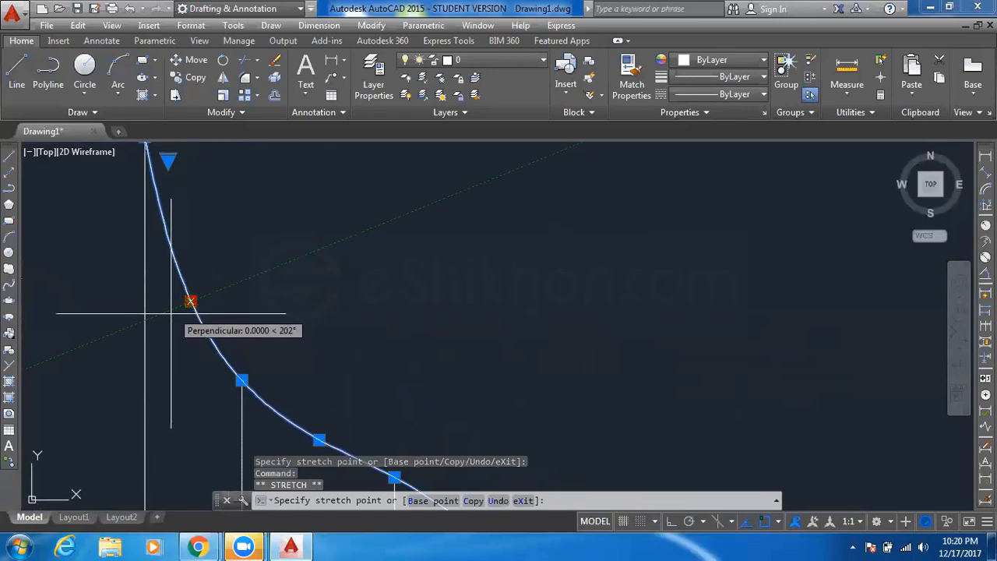
click(178, 317)
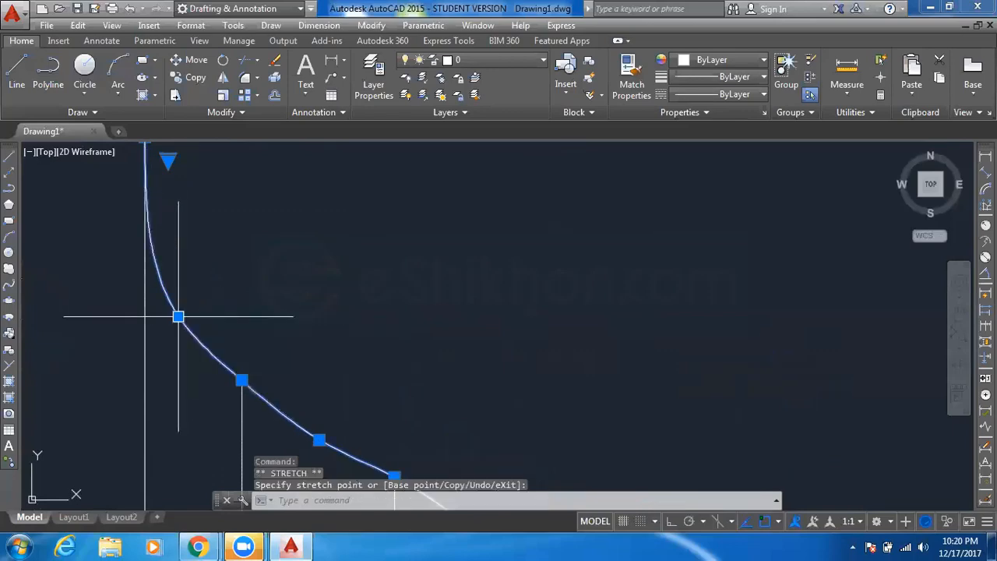
middle_drag(288, 357, 282, 330)
scroll(357, 381, down, 2)
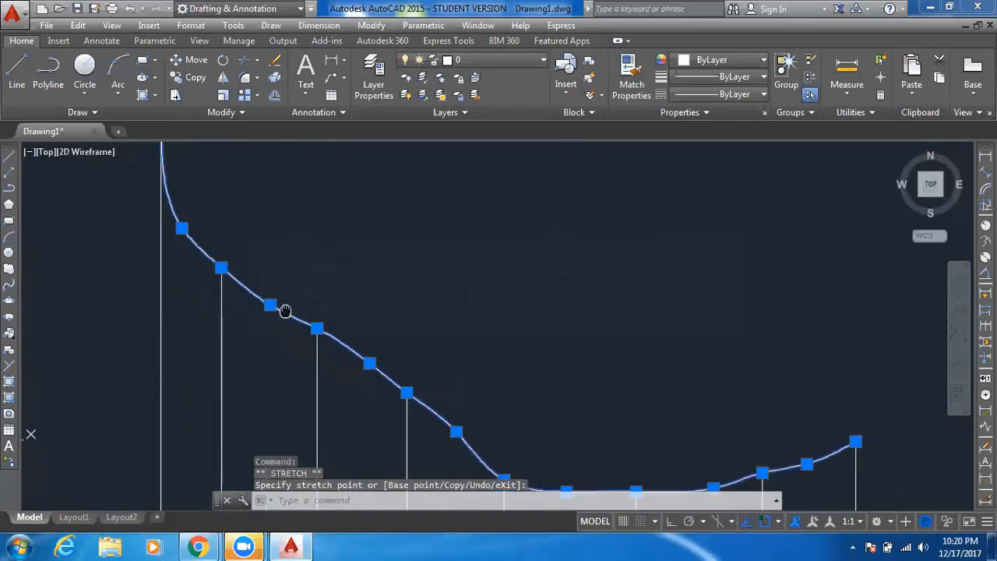
Stretch the spline's fit point between the third and fourth vertical lines slightly downward.
scroll(340, 338, up, 2)
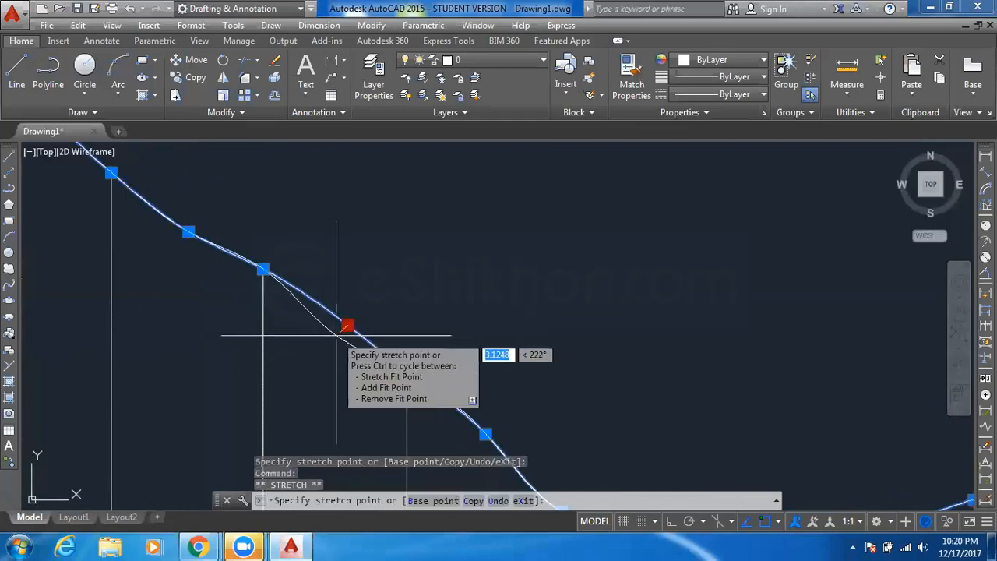
scroll(345, 319, up, 3)
click(344, 319)
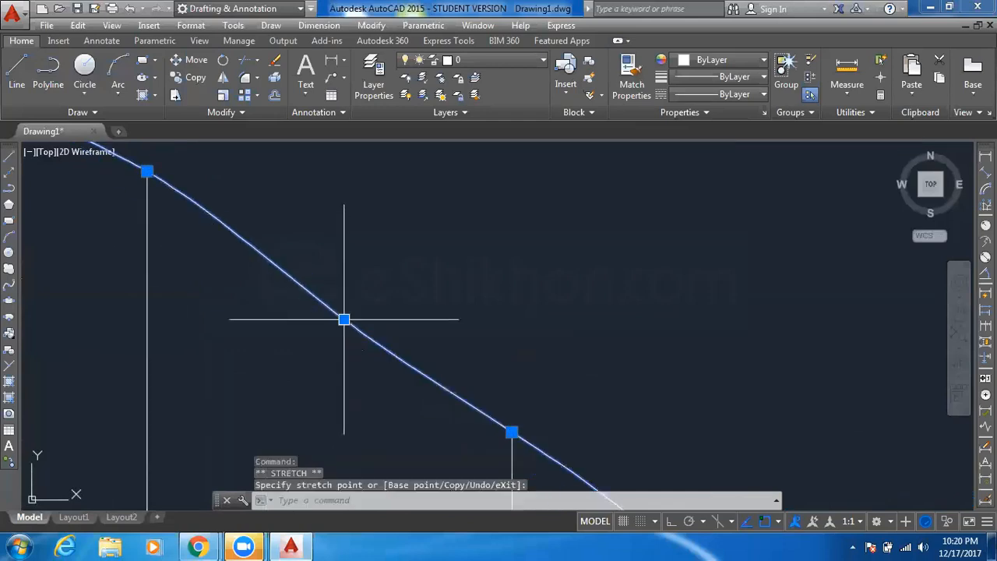
Nudge the fit point between the second and third vertical lines slightly up to straighten that stretch, and deselect the spline.
scroll(390, 335, down, 4)
middle_drag(390, 335, 322, 296)
scroll(162, 201, up, 2)
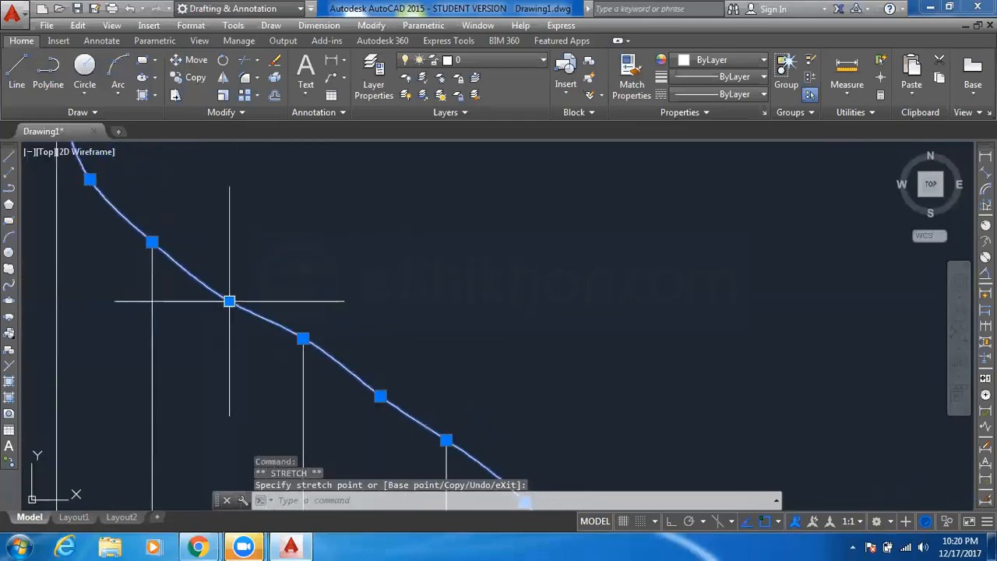
click(227, 299)
click(234, 294)
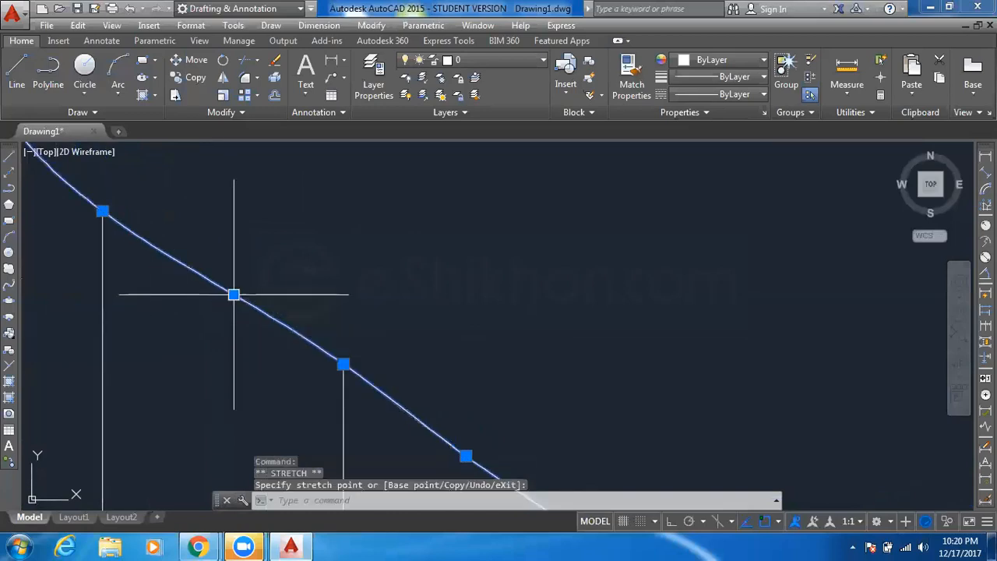
middle_drag(234, 197, 264, 237)
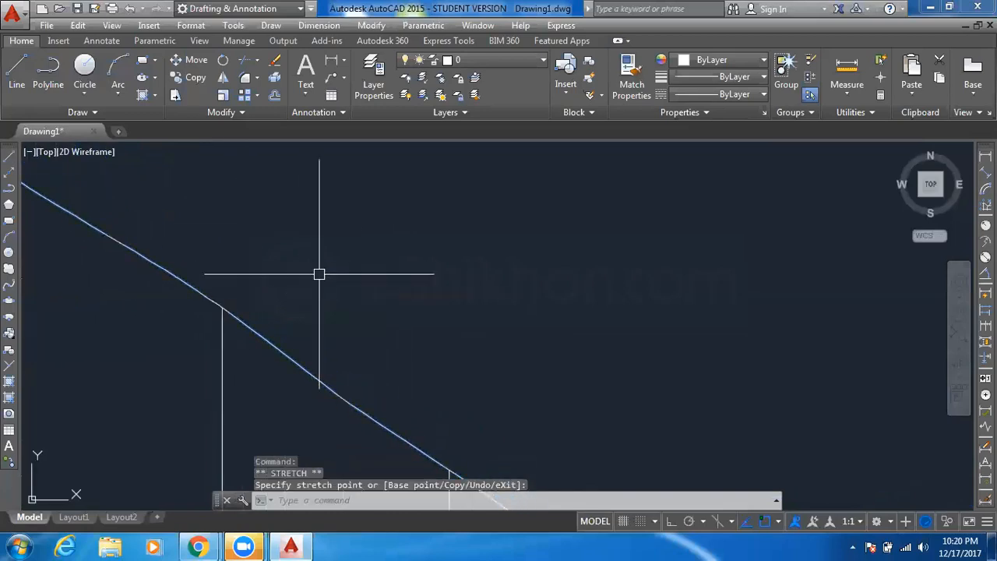
key(Escape)
scroll(318, 274, down, 3)
scroll(397, 338, down, 1)
scroll(289, 291, up, 2)
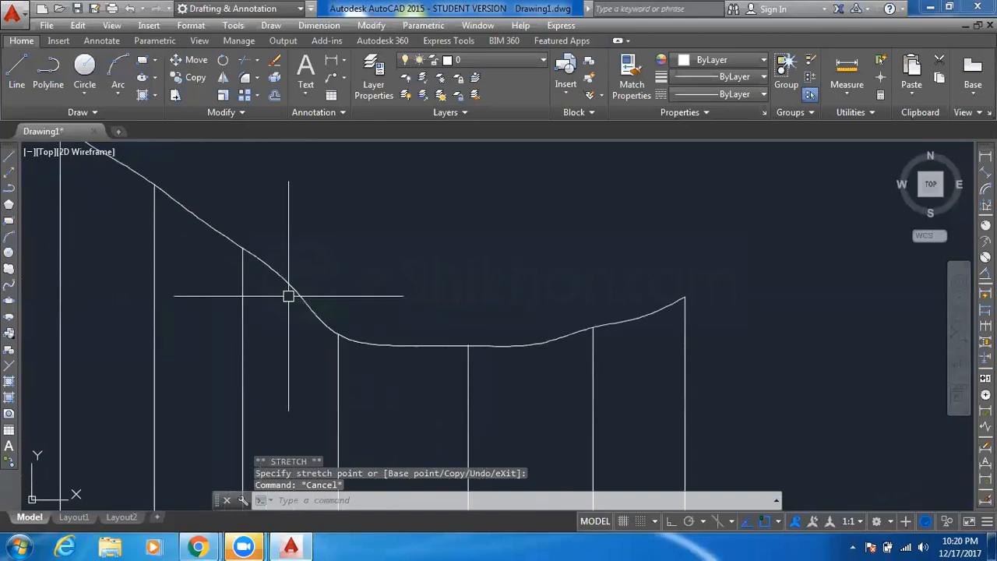
Stretch the spline's fit point between the fourth and fifth vertical lines downward, and deselect the spline.
click(291, 286)
click(291, 286)
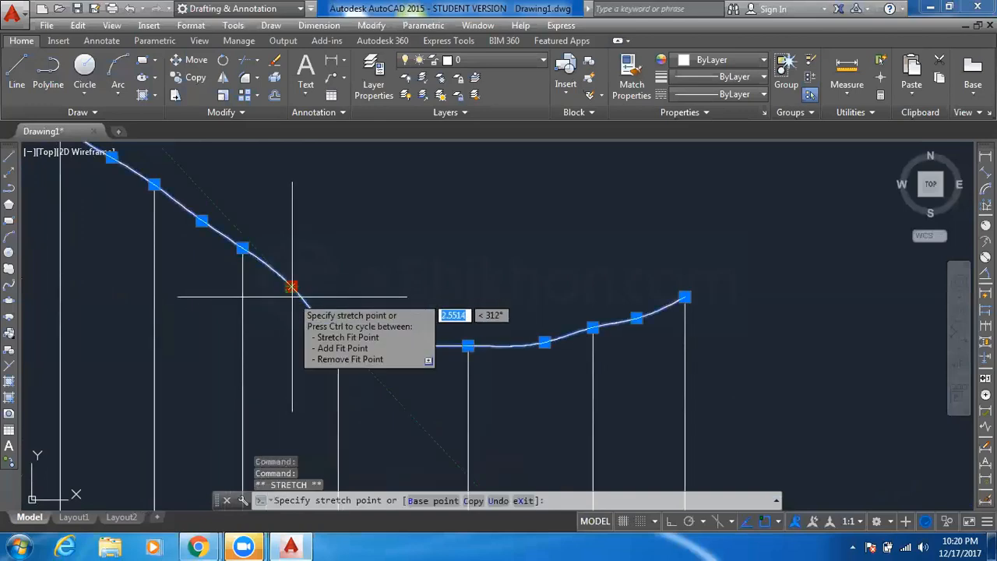
scroll(310, 300, up, 2)
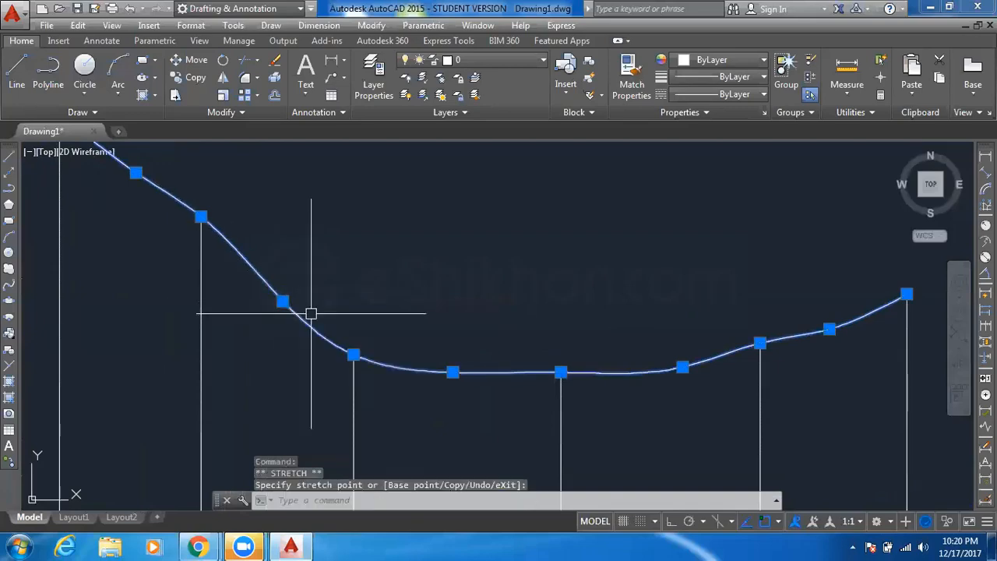
key(Escape)
key(Escape)
scroll(400, 298, down, 3)
scroll(411, 312, up, 2)
Stretch the spline's fit point between the sixth and seventh vertical lines toward the sixth line and slightly up, and deselect the spline.
click(428, 324)
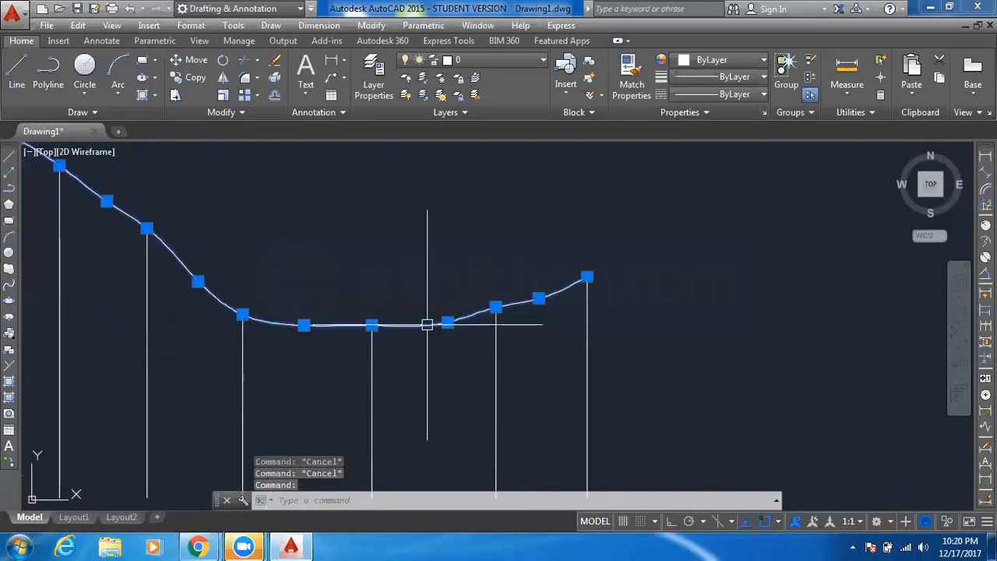
scroll(428, 324, up, 4)
click(474, 317)
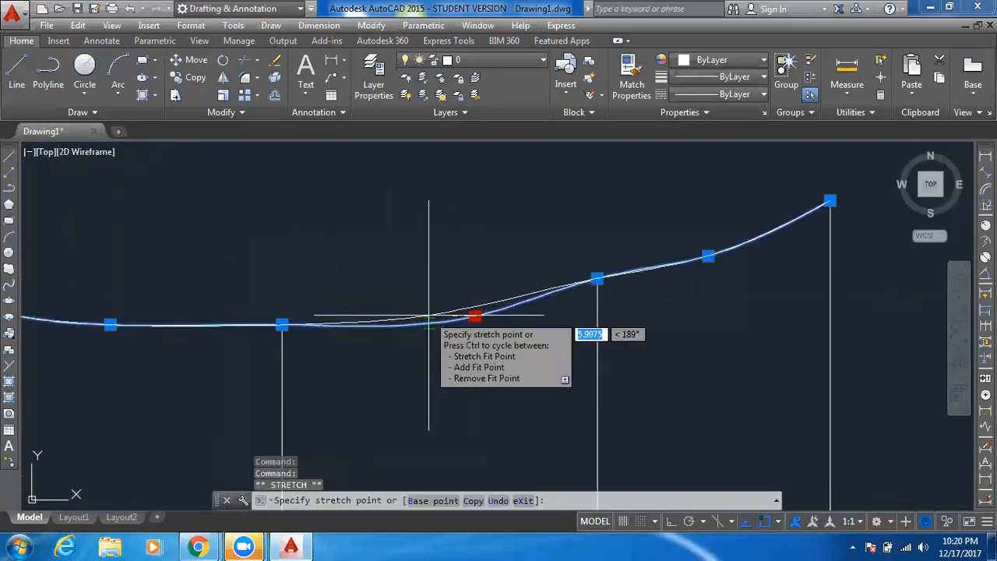
scroll(429, 316, up, 2)
key(Escape)
key(Escape)
scroll(448, 341, down, 5)
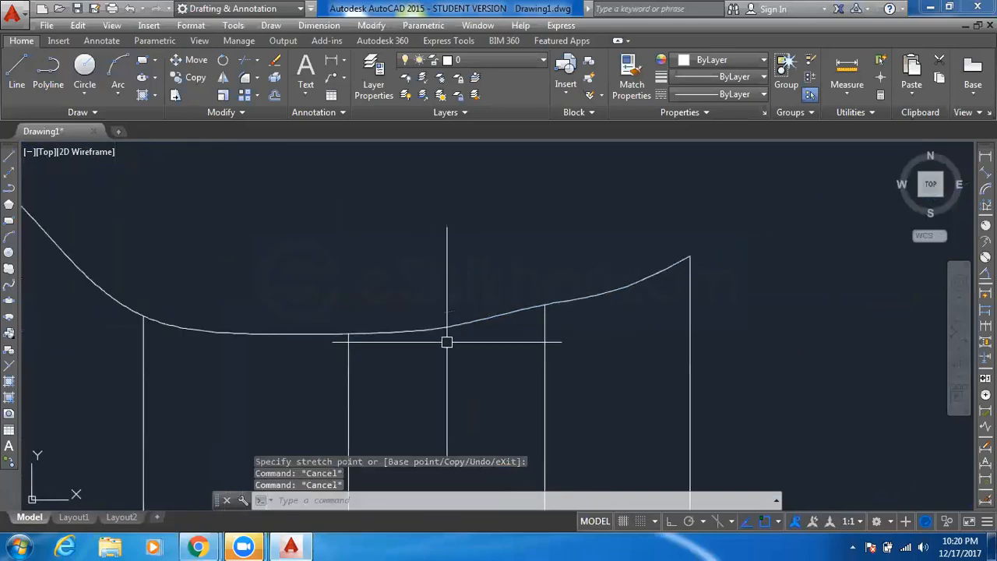
Erase the eight vertical lines beneath the spline, keeping only the curve.
scroll(366, 299, down, 2)
middle_drag(366, 298, 405, 321)
middle_drag(363, 256, 376, 258)
middle_drag(482, 318, 474, 308)
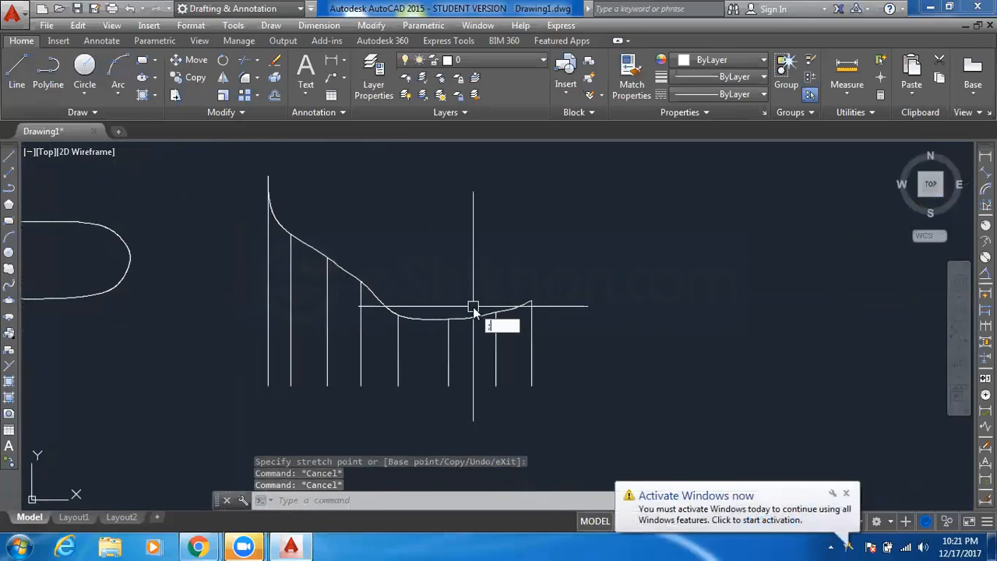
click(583, 337)
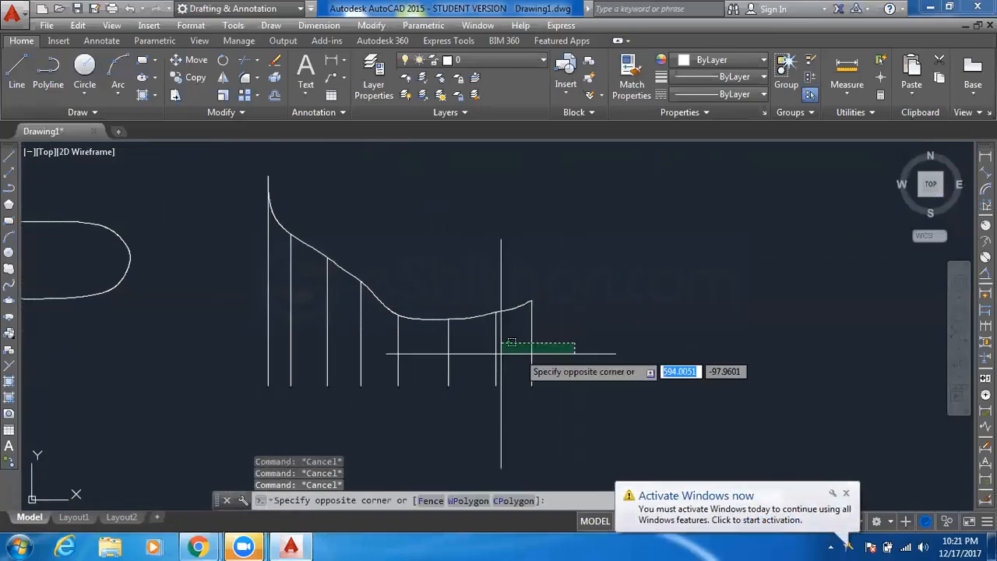
click(236, 392)
key(Delete)
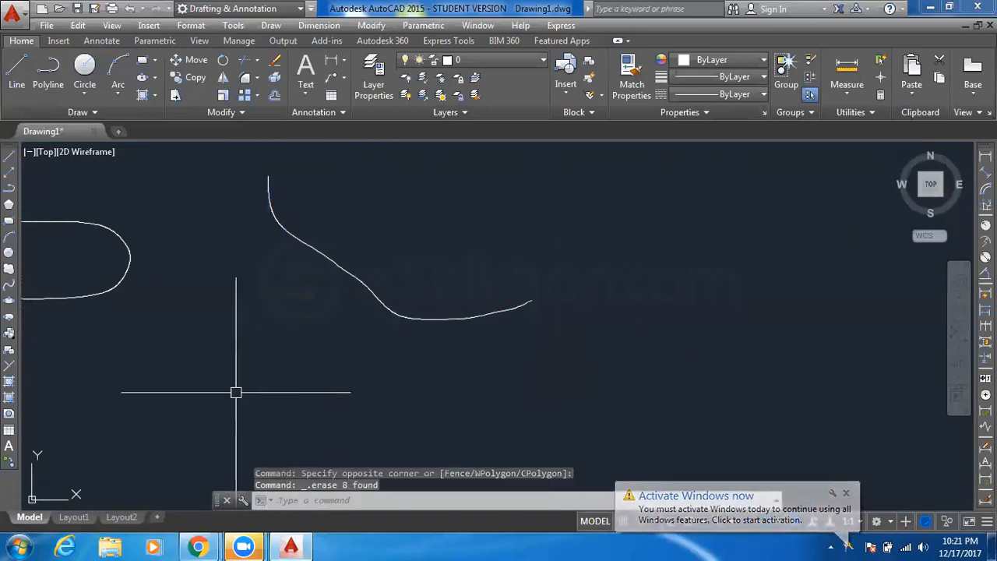
scroll(361, 325, down, 2)
middle_drag(361, 325, 425, 364)
middle_drag(412, 304, 356, 278)
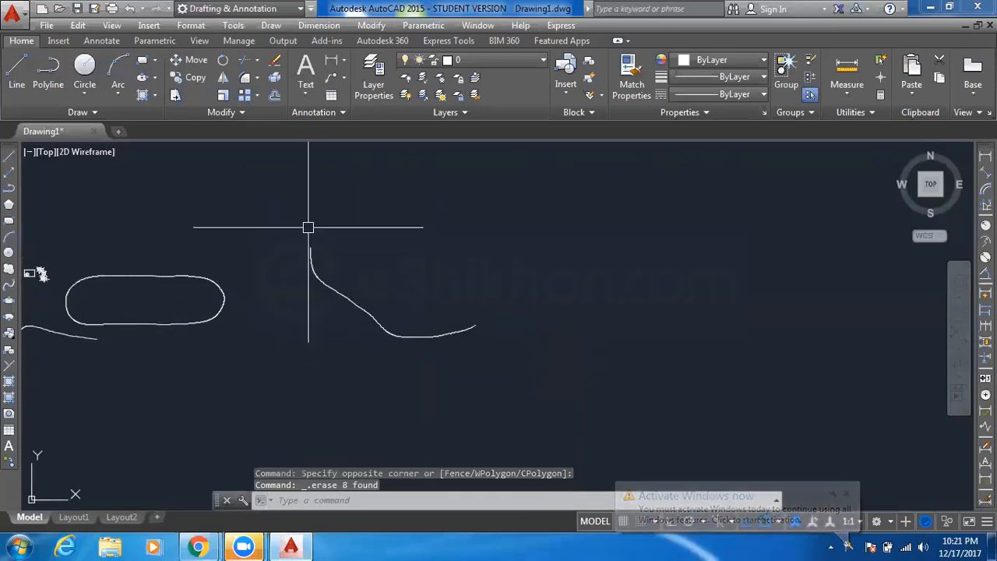
click(369, 310)
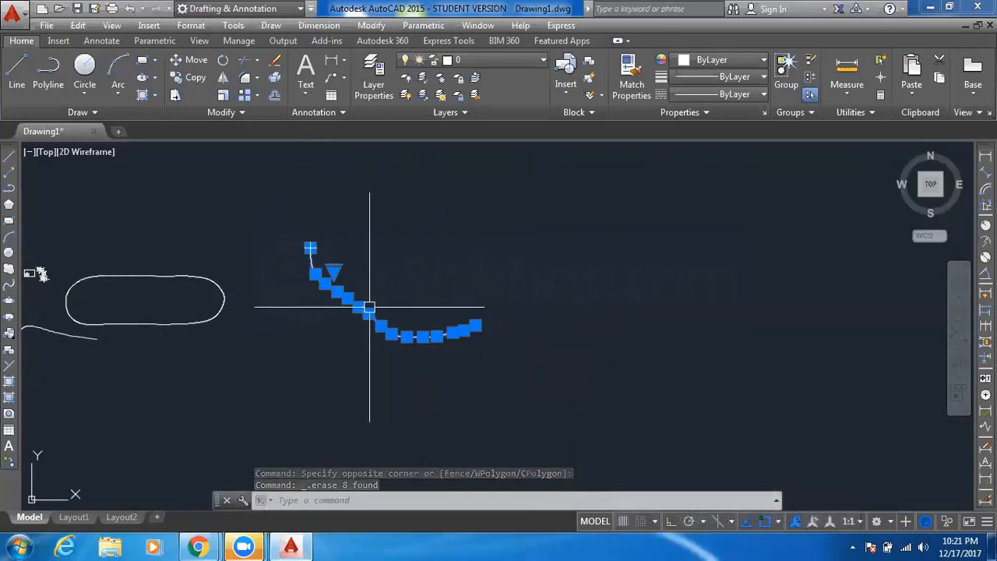
key(Escape)
key(Escape)
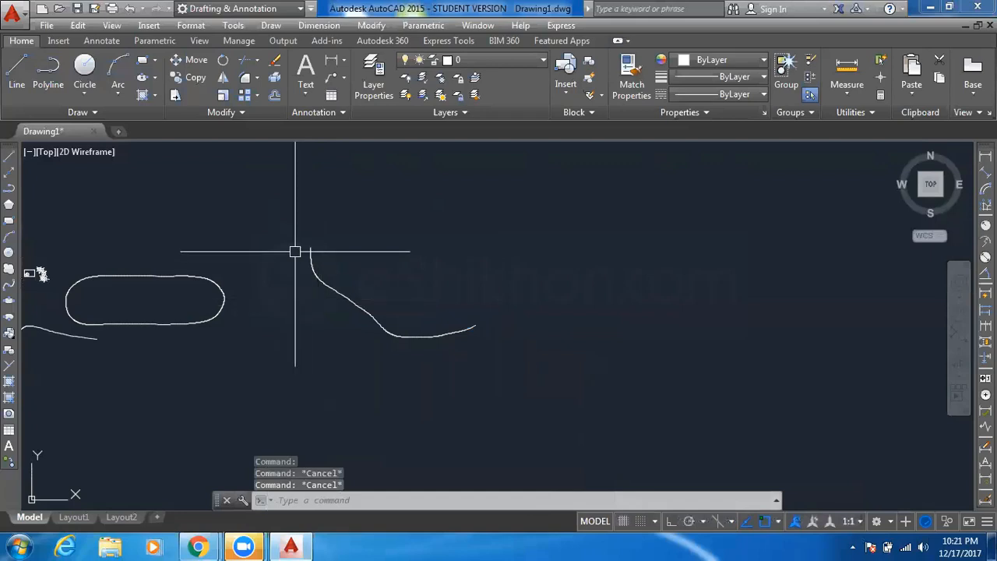
scroll(300, 251, up, 2)
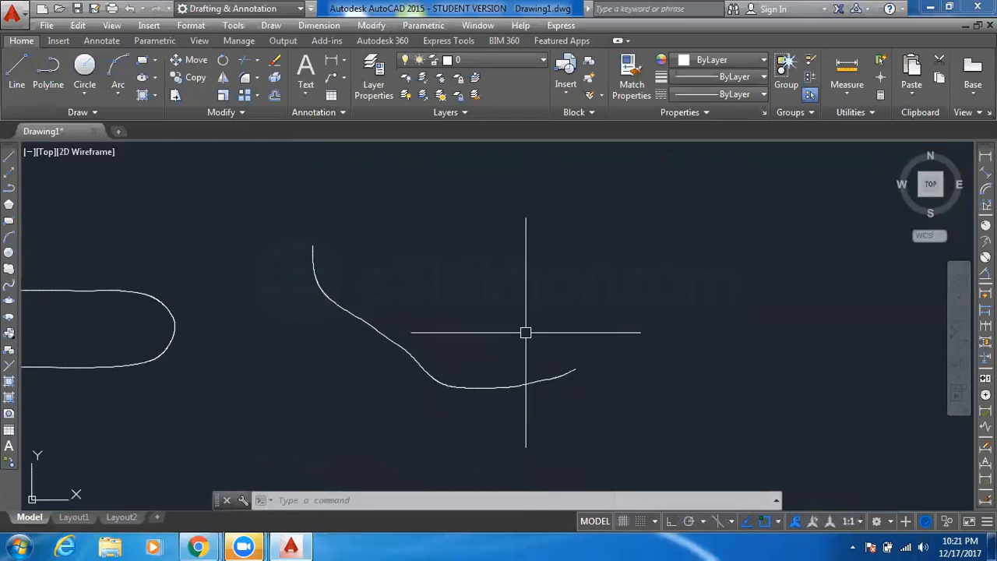
scroll(428, 296, down, 2)
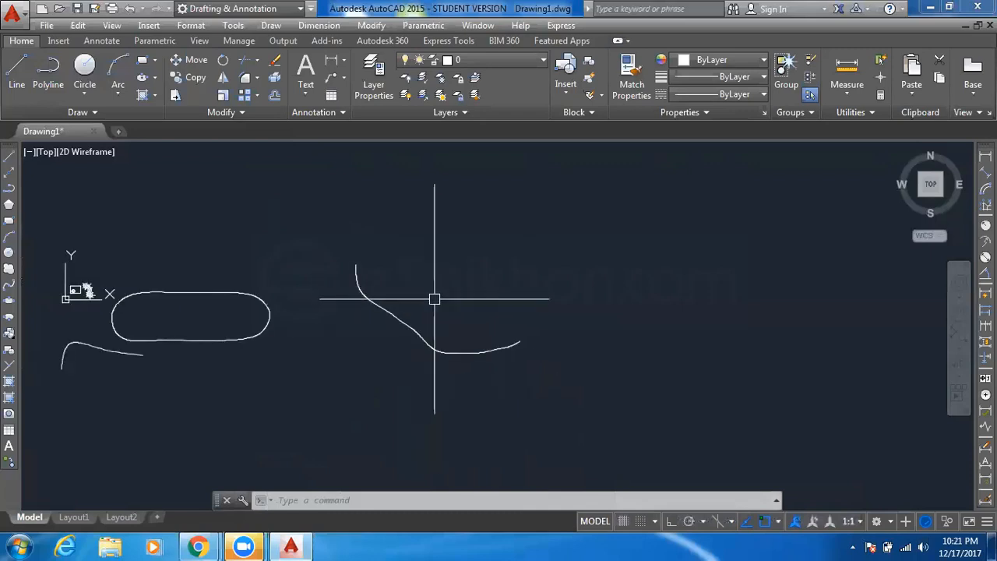
Move the reshaped open spline to directly below the rounded closed spline.
middle_drag(410, 292, 463, 242)
click(517, 257)
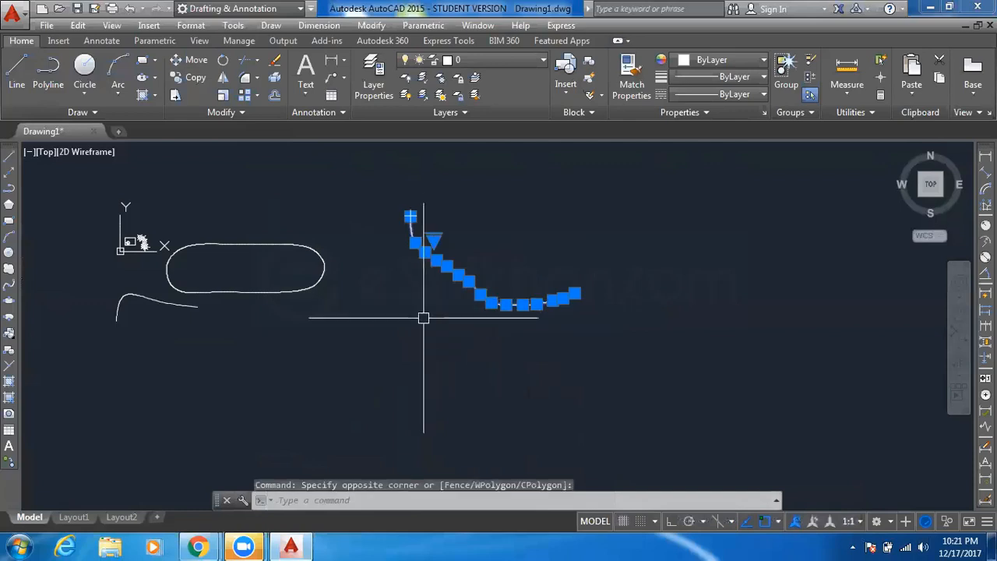
text(m)
key(Return)
click(473, 290)
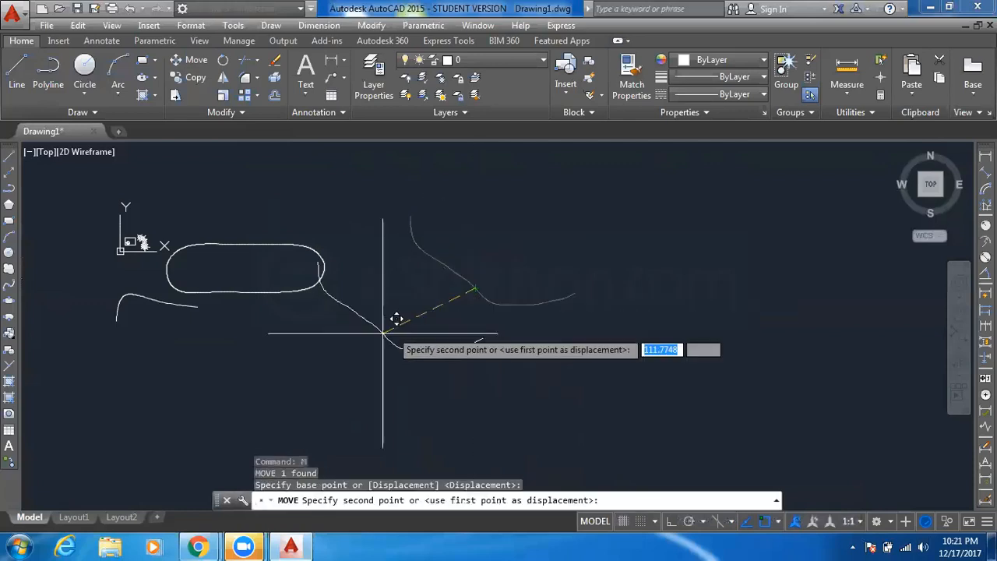
click(227, 382)
key(Escape)
key(Escape)
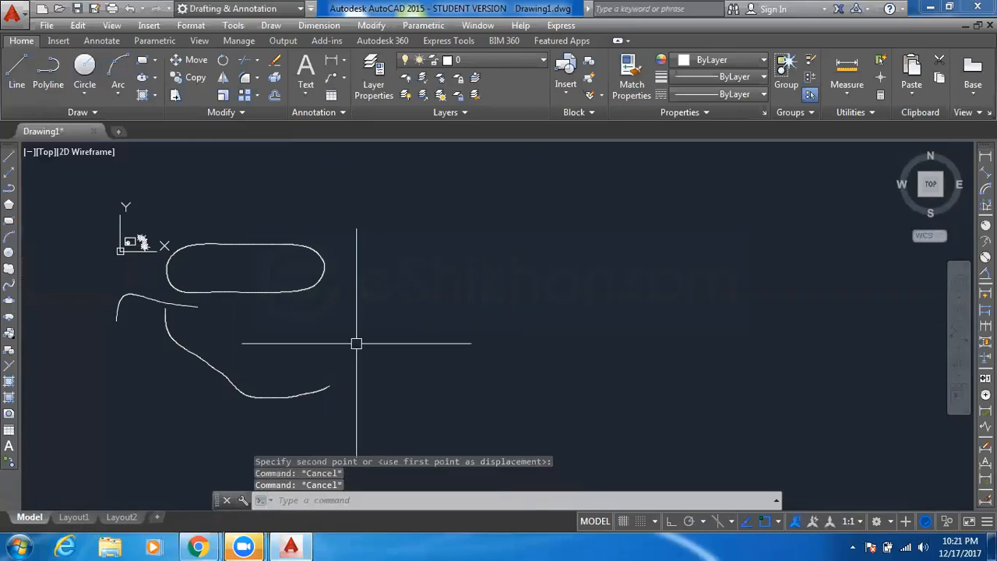
key(Escape)
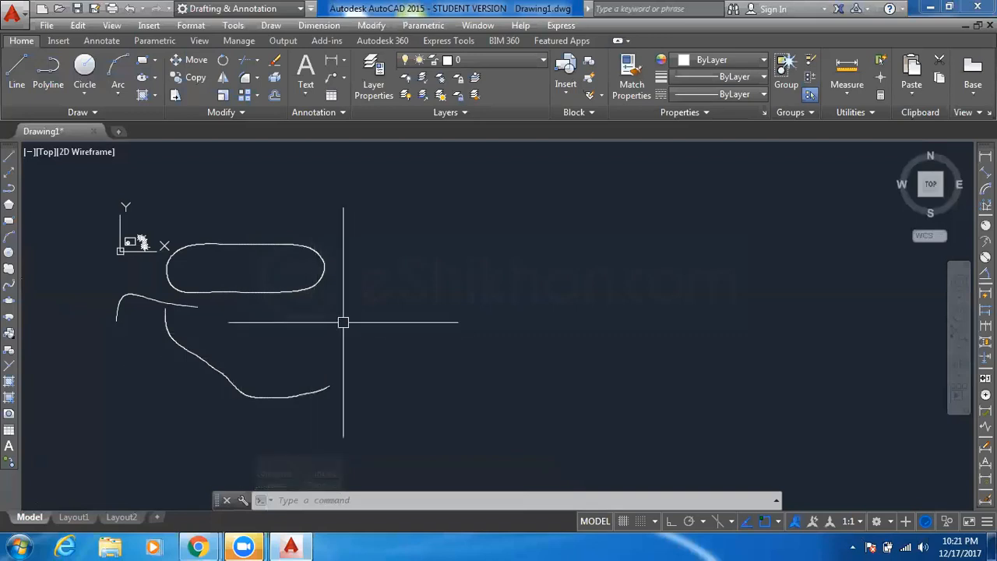
middle_drag(345, 304, 232, 275)
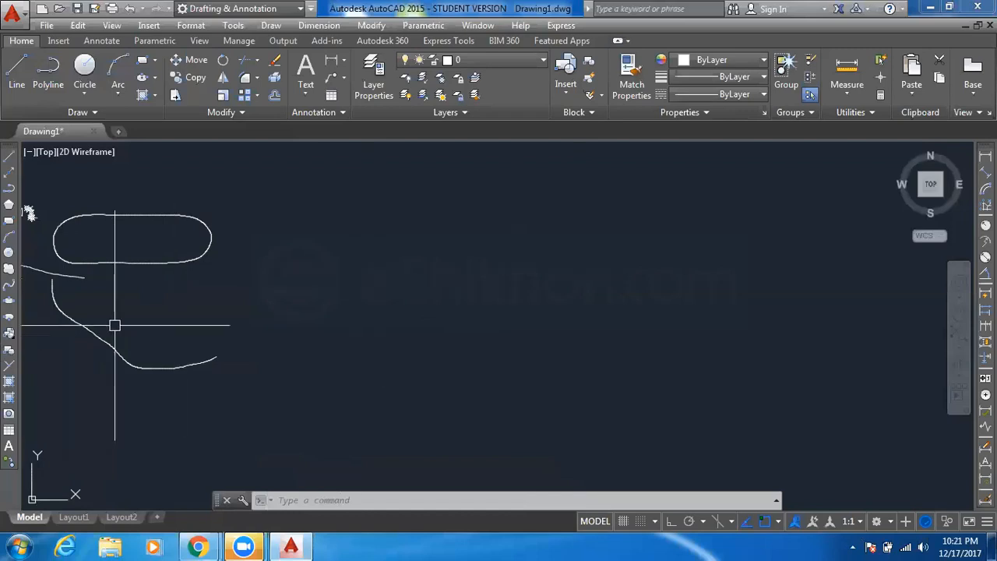
scroll(148, 311, up, 4)
click(158, 315)
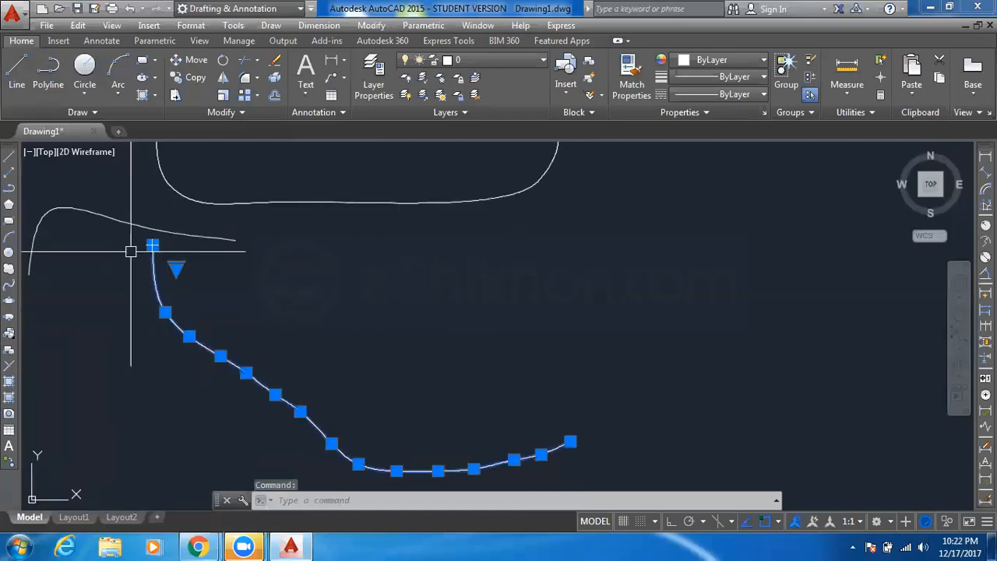
scroll(144, 257, down, 2)
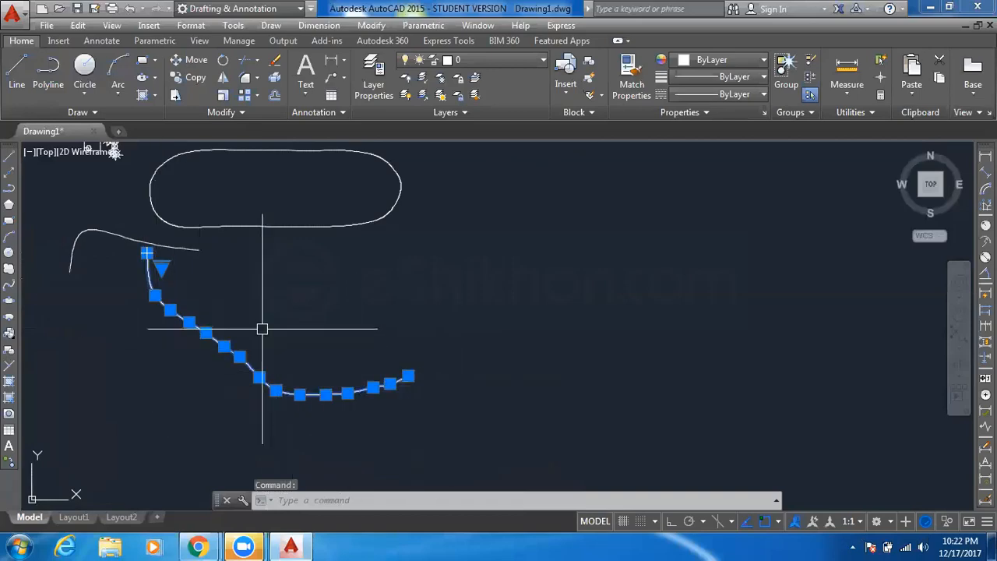
key(Escape)
key(Escape)
Select the moved spline and stretch its fifth fit point downward to create a dip in the slope.
click(231, 345)
scroll(222, 342, up, 4)
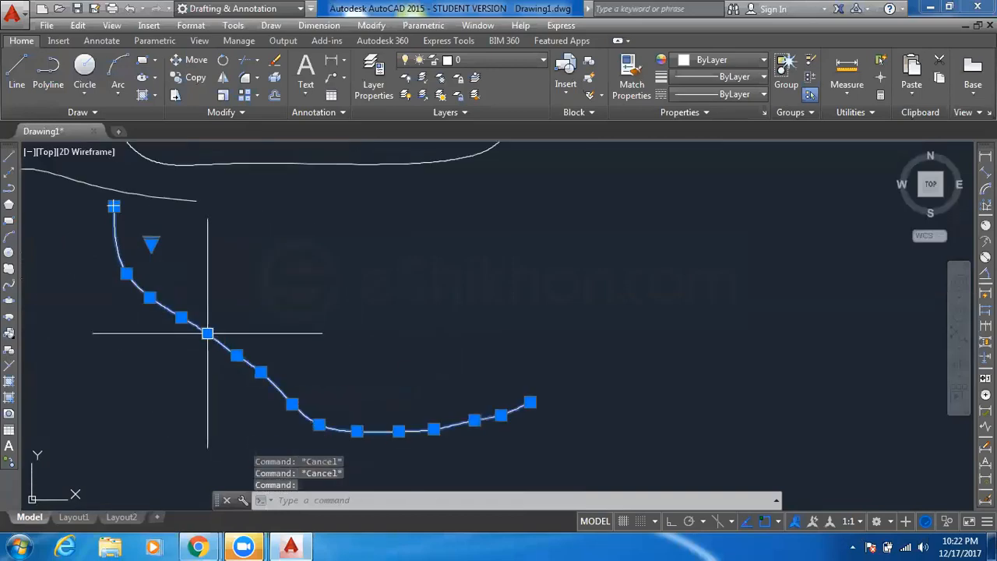
click(215, 337)
scroll(216, 363, down, 2)
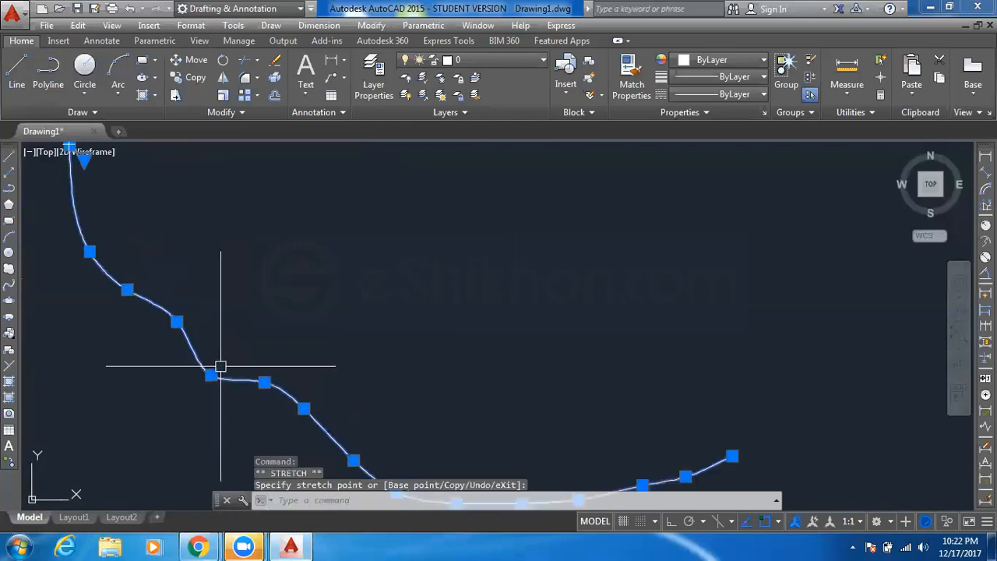
Stretch the open spline's fourth and third fit points slightly downward to smooth the upper part of the slope.
middle_drag(215, 363, 628, 306)
click(538, 270)
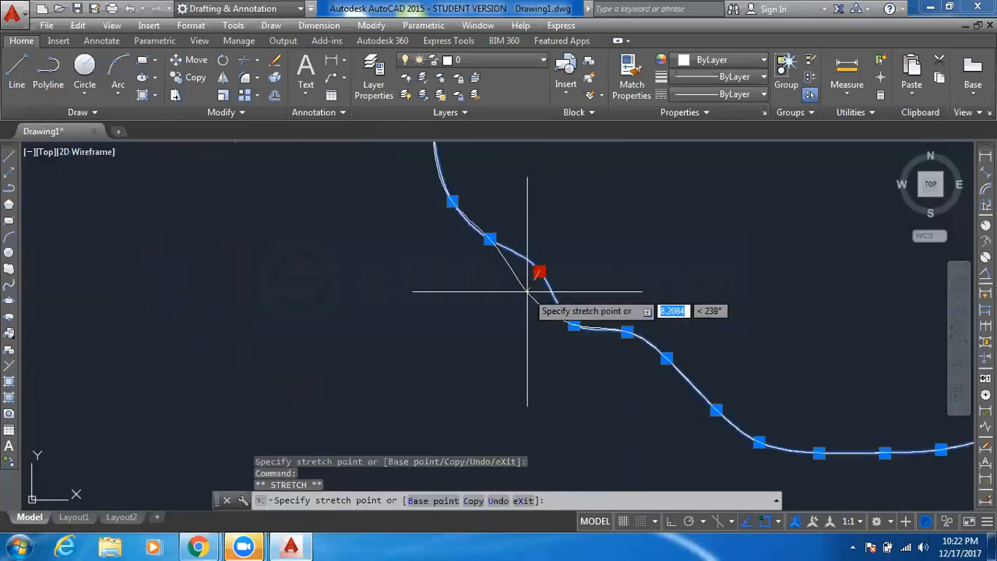
click(527, 289)
click(488, 238)
click(487, 247)
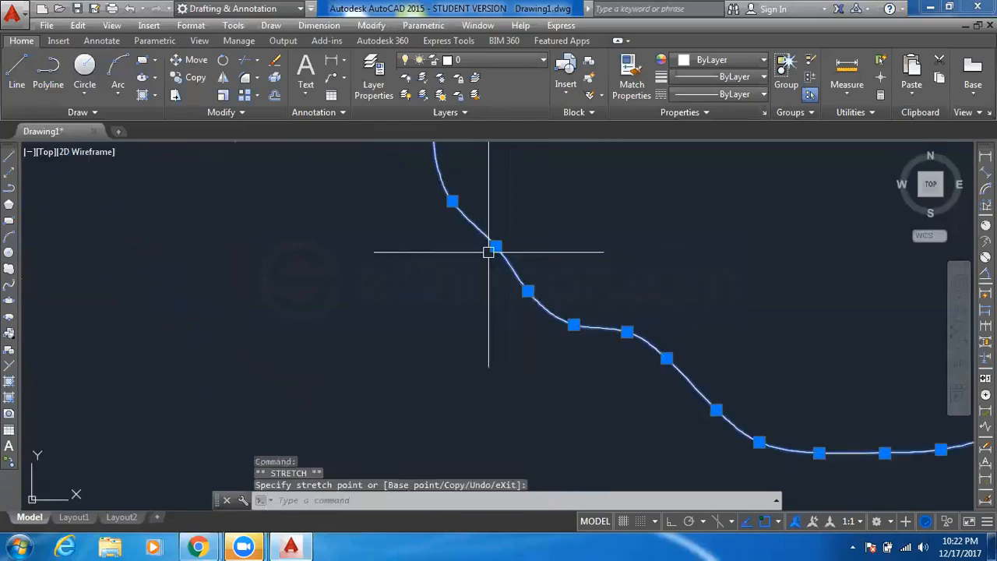
Stretch the spline's sixth and seventh fit points downward to flatten the bump in the middle of the slope.
scroll(488, 248, down, 2)
middle_drag(488, 247, 345, 285)
scroll(345, 282, up, 2)
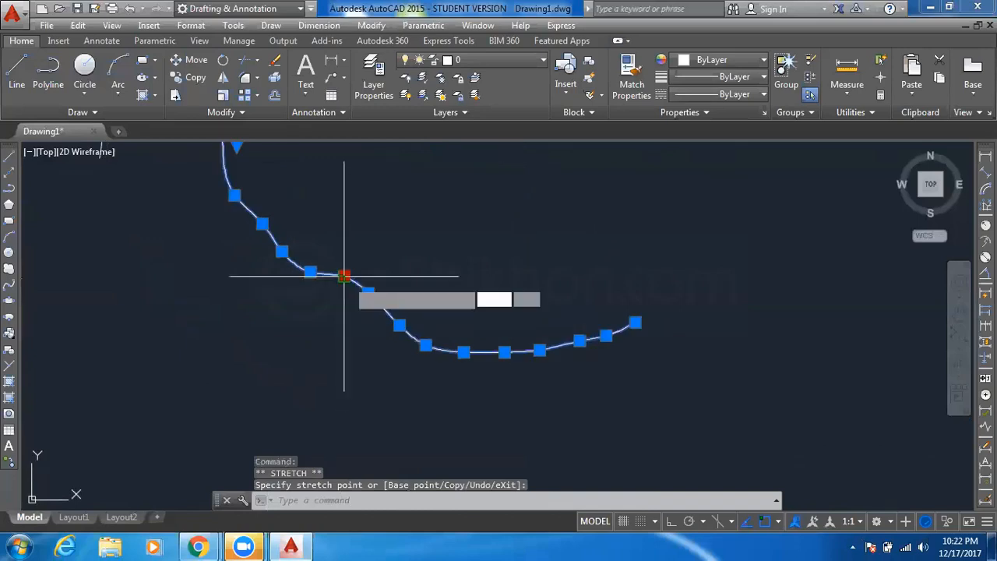
click(343, 276)
click(367, 291)
click(367, 292)
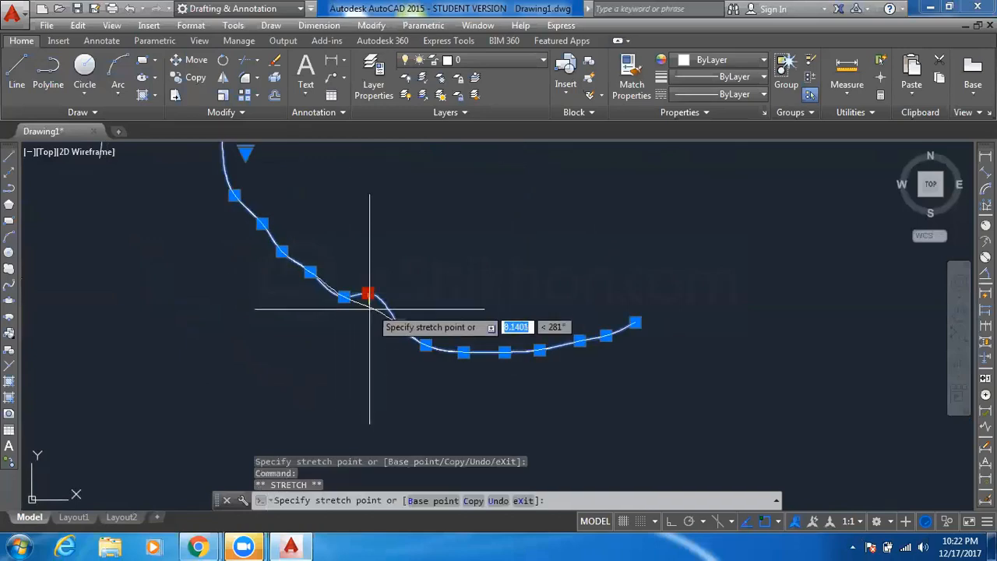
click(371, 315)
Stretch the spline's eighth fit point downward to even out the curve above the trough, and deselect the spline.
click(399, 324)
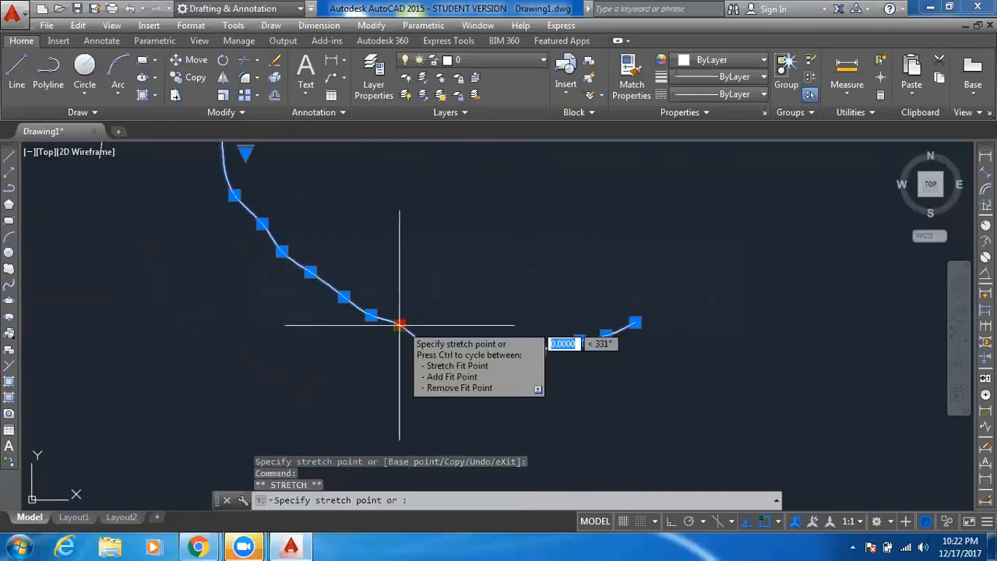
click(396, 331)
scroll(399, 327, up, 2)
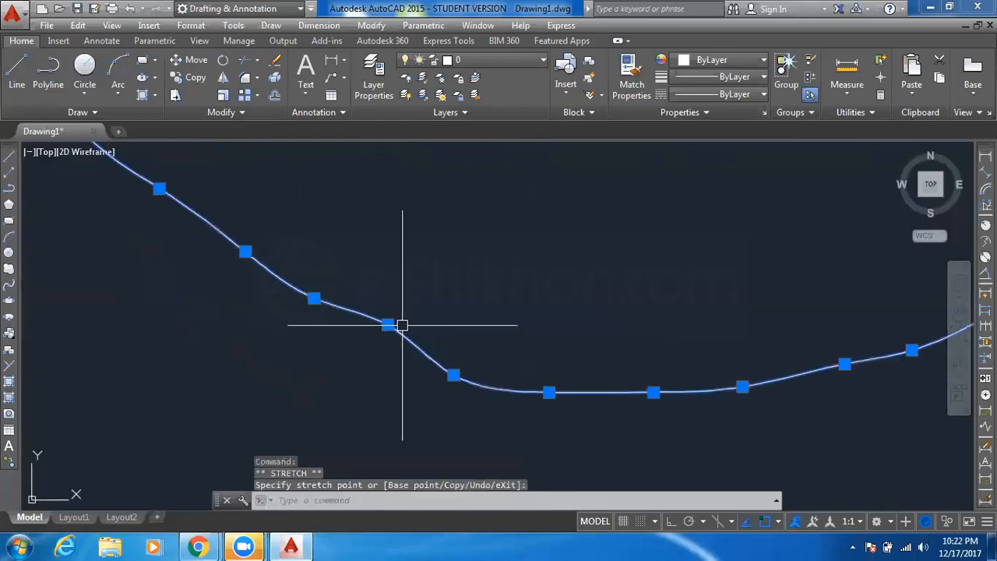
click(388, 324)
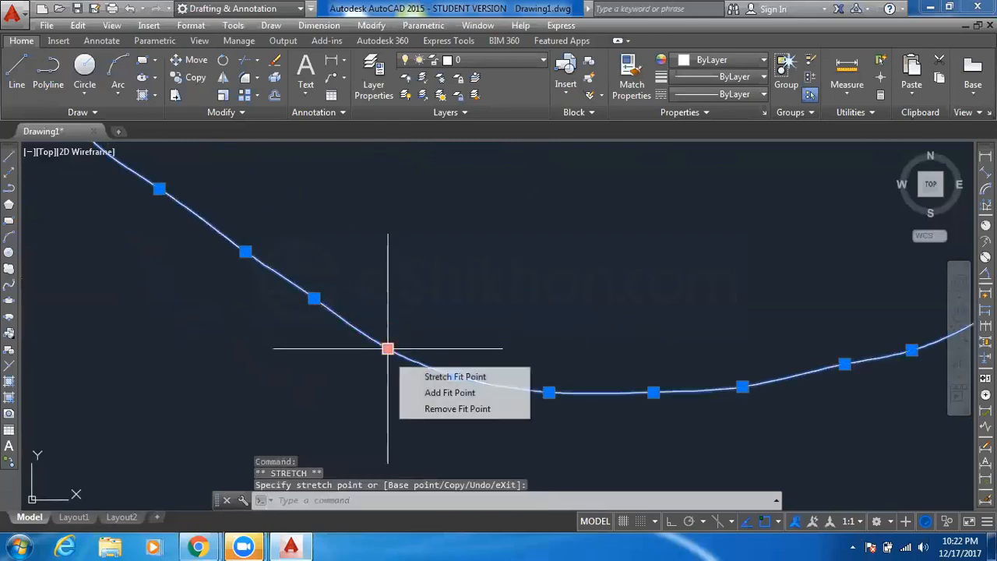
scroll(458, 300, down, 5)
middle_drag(458, 300, 319, 354)
key(Escape)
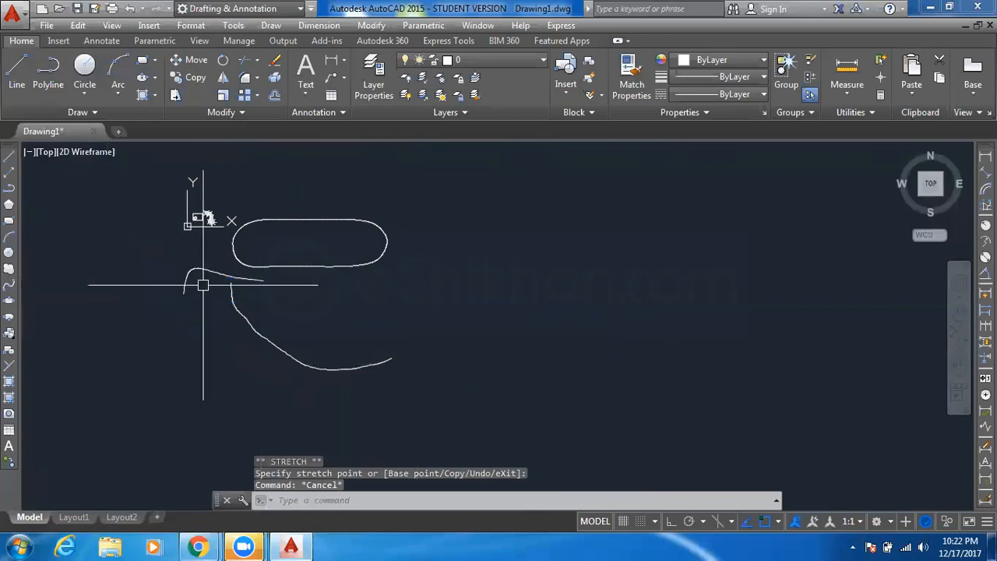
Regenerate the drawing display.
middle_drag(457, 313, 176, 275)
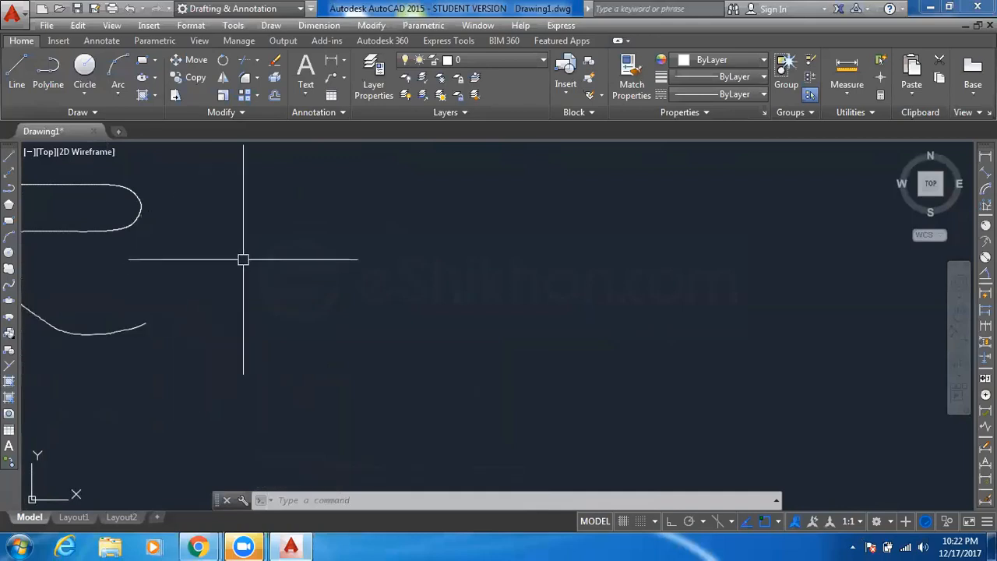
middle_drag(241, 247, 363, 303)
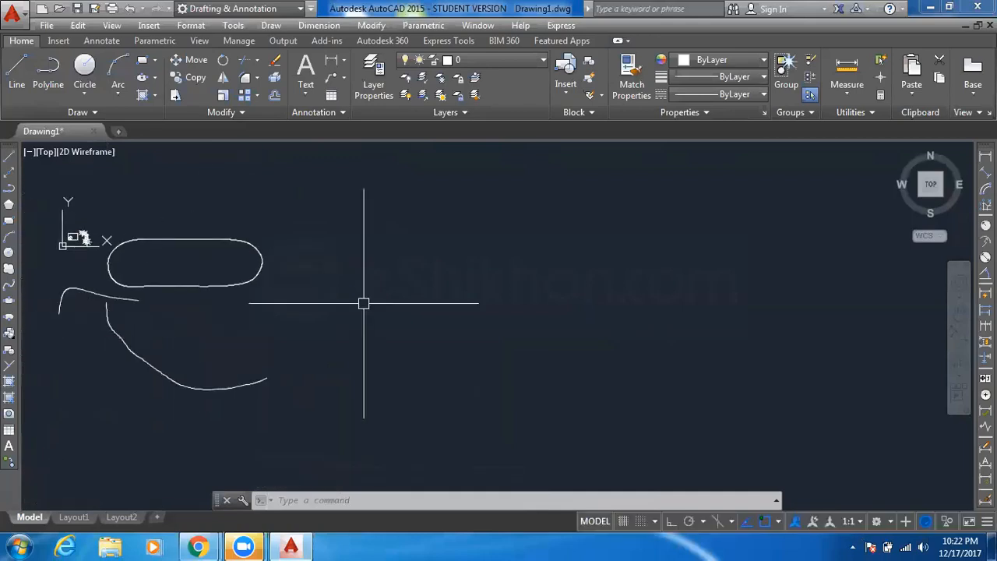
text(e)
key(Return)
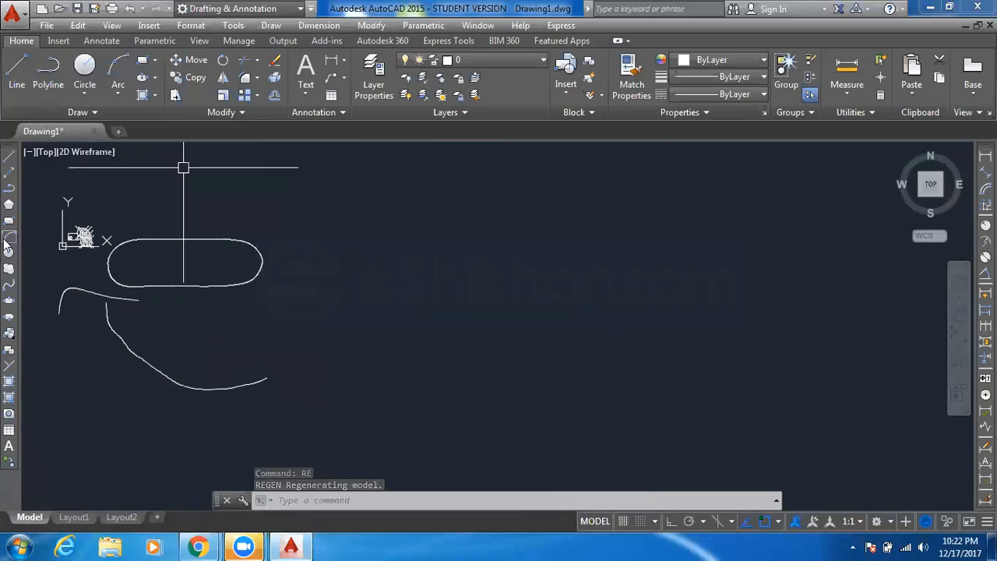
Draw a three-point arc in the empty space right of the rounded closed spline and erase it.
click(8, 238)
click(380, 292)
click(453, 244)
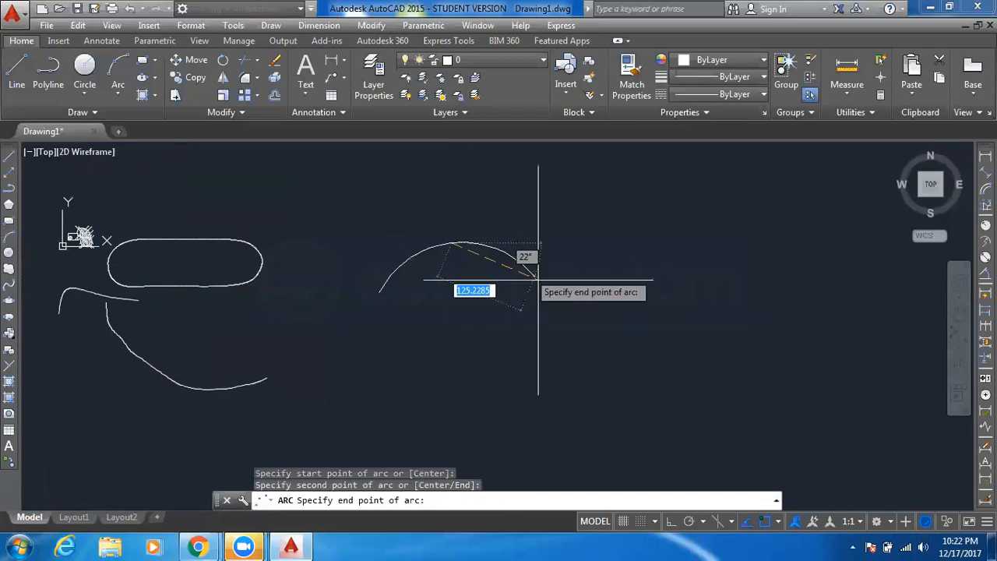
click(554, 294)
click(554, 226)
click(450, 311)
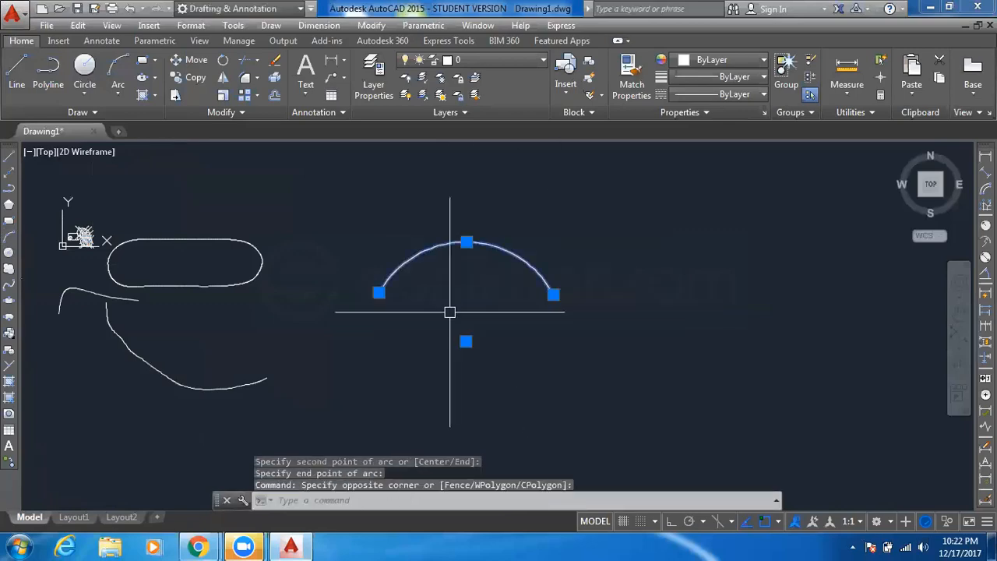
key(Delete)
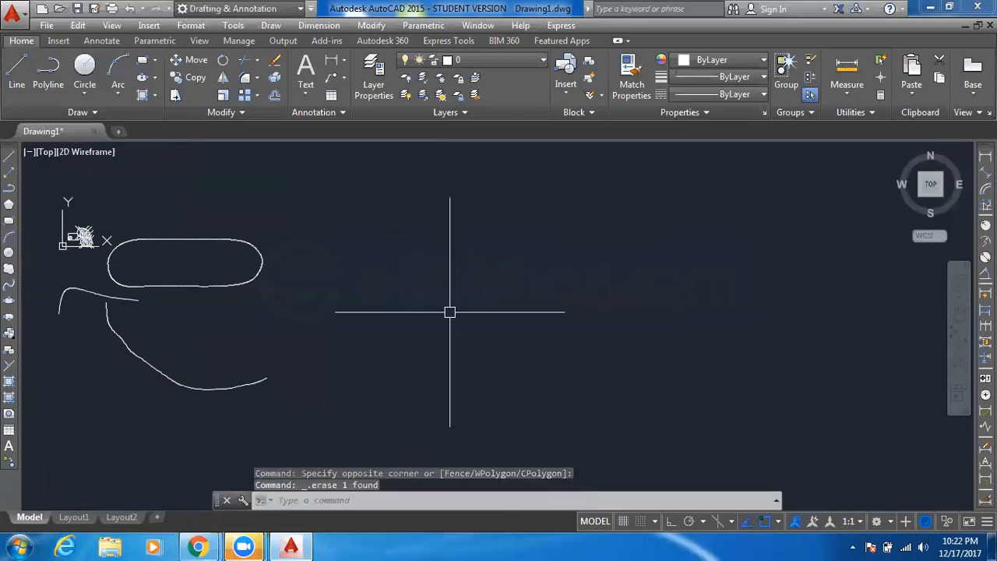
Draw another three-point arc right of the closed spline, with its crest above the spline's top edge, and erase it.
click(7, 241)
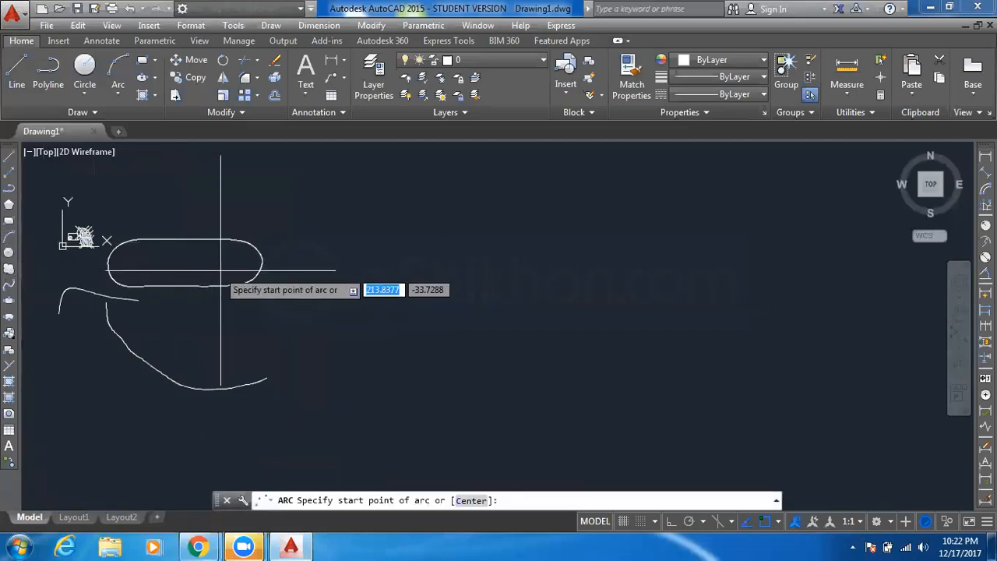
click(358, 230)
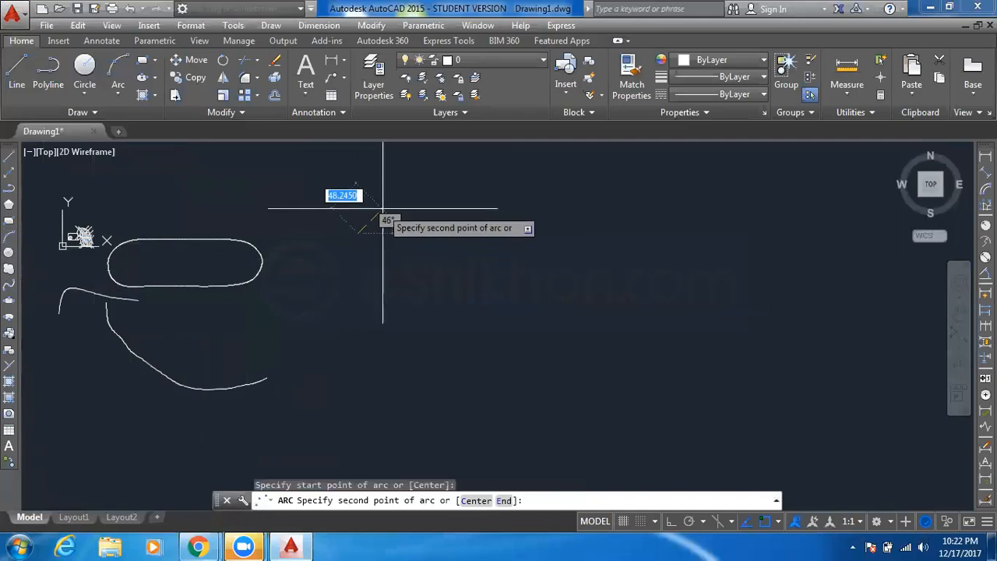
click(448, 184)
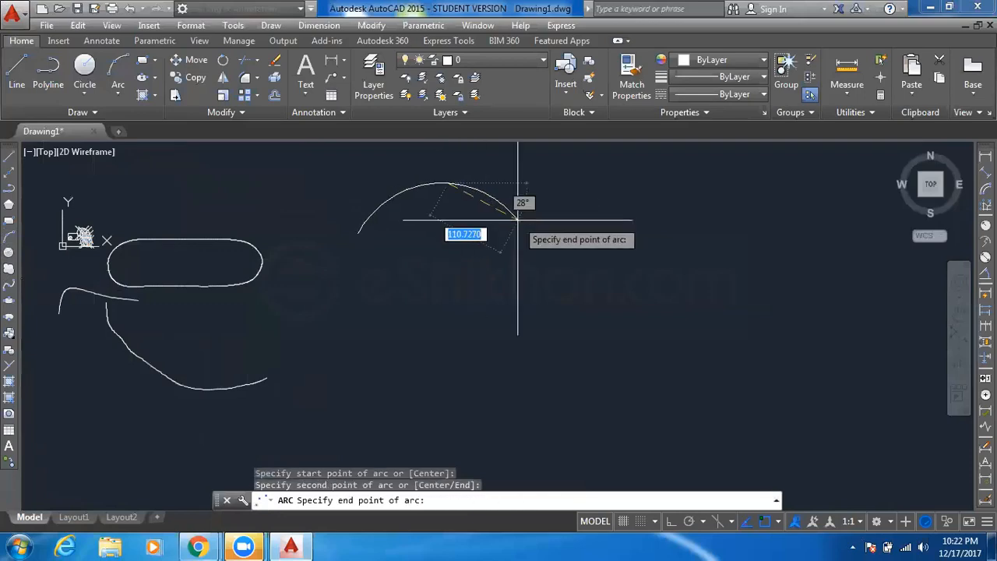
click(524, 246)
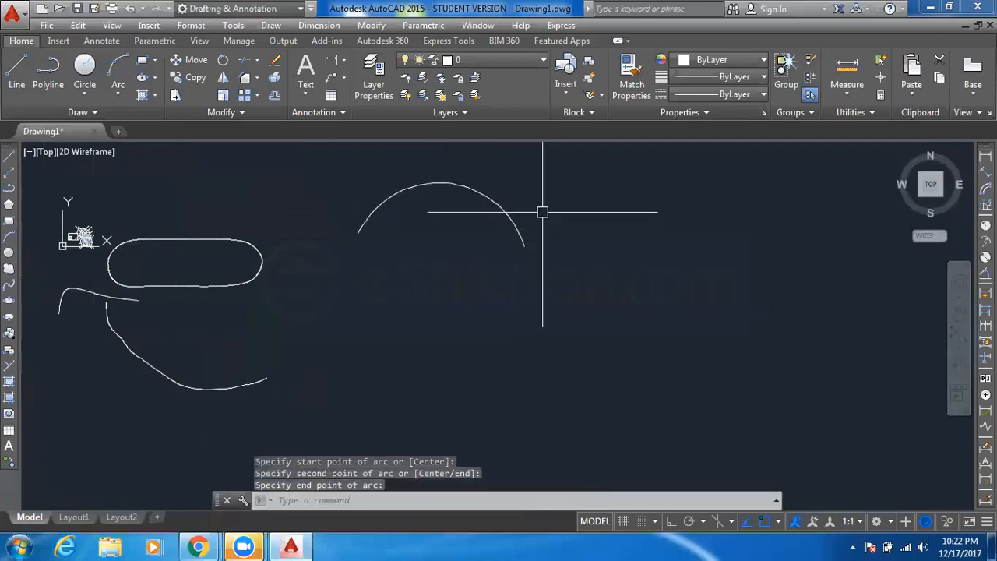
key(Escape)
click(543, 212)
click(473, 266)
key(Delete)
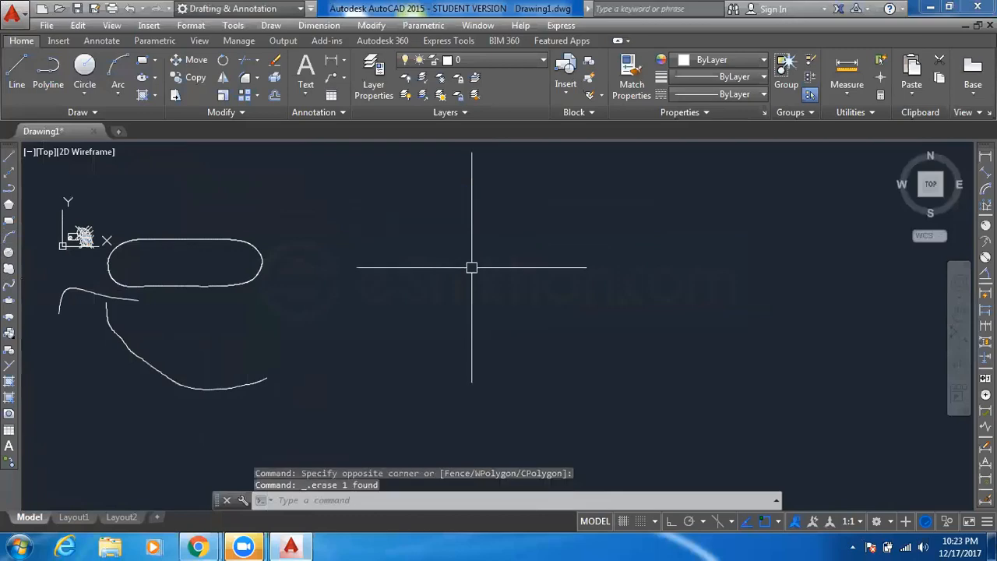
Draw a circle by centre and radius to the right of the rounded closed spline and erase it.
click(9, 252)
click(454, 298)
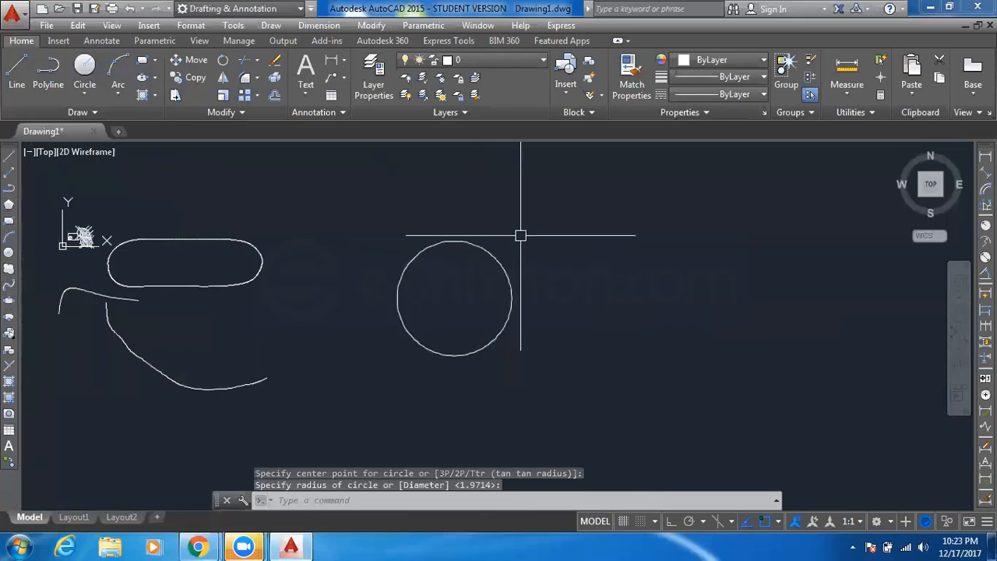
key(Return)
click(454, 299)
key(Delete)
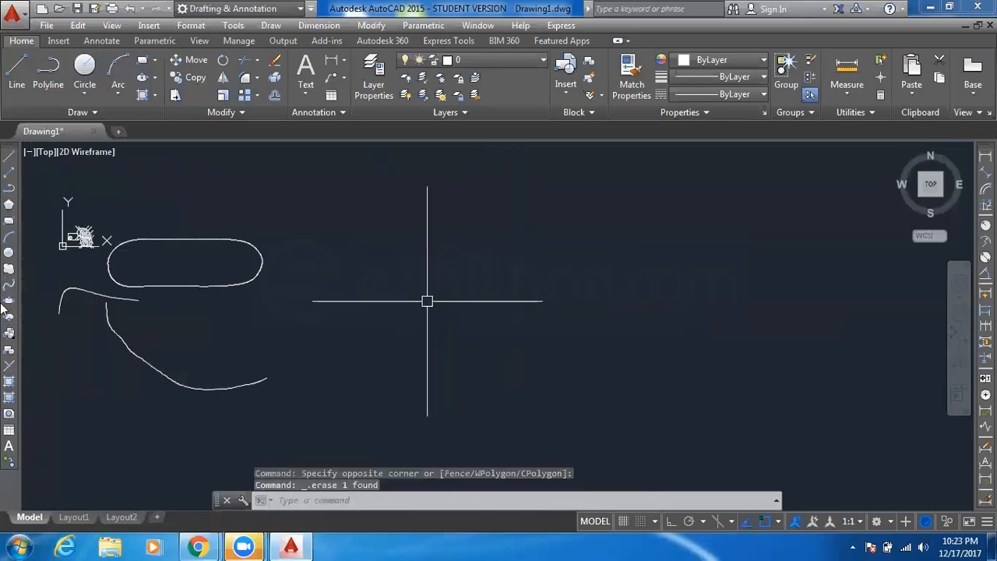
Draw a wide three-point arc, opening downward, to the right of the rounded closed spline.
click(8, 243)
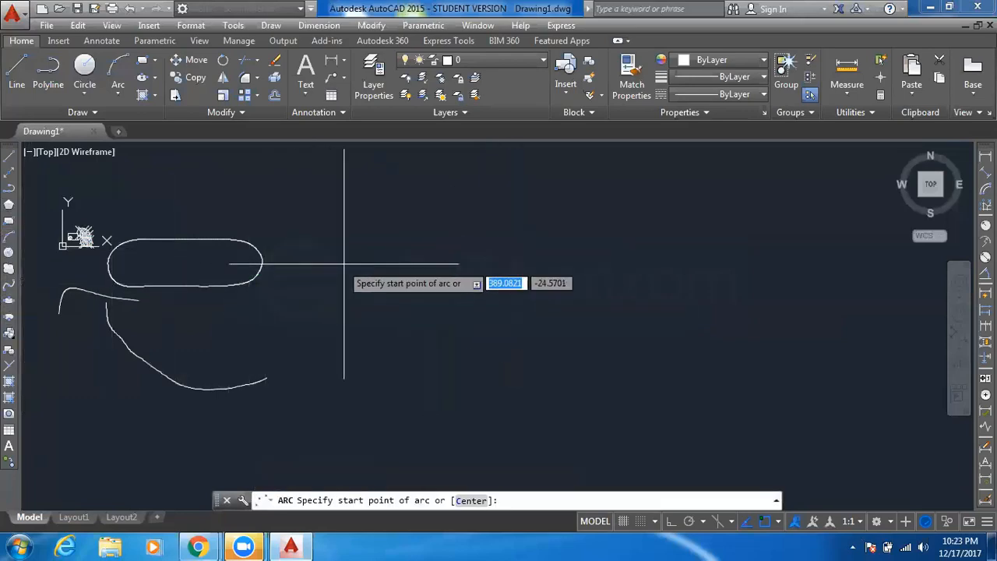
click(366, 313)
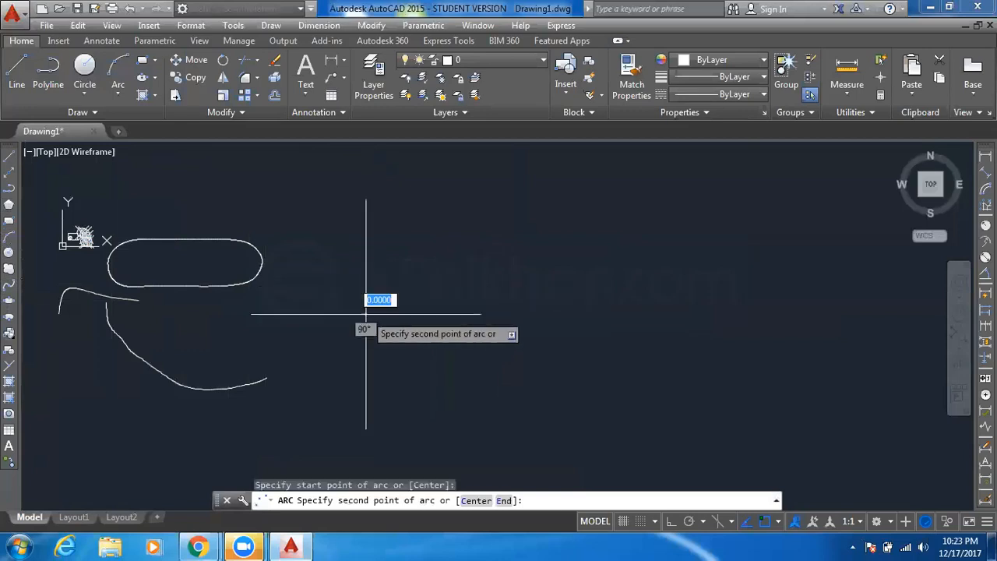
click(444, 244)
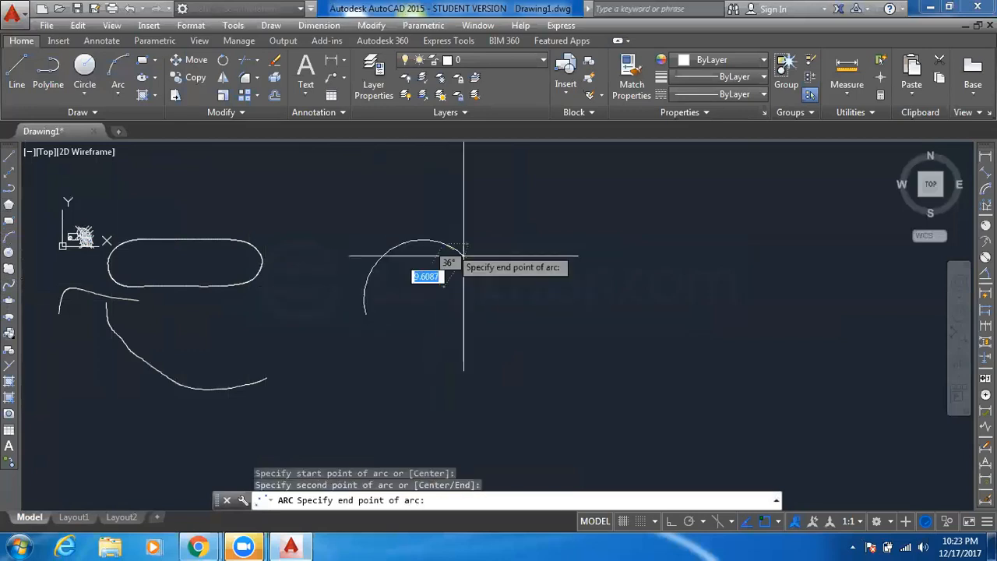
click(574, 327)
Draw a horizontal line below the arc with Ortho on, roughly as wide as the arc.
middle_drag(456, 350, 409, 271)
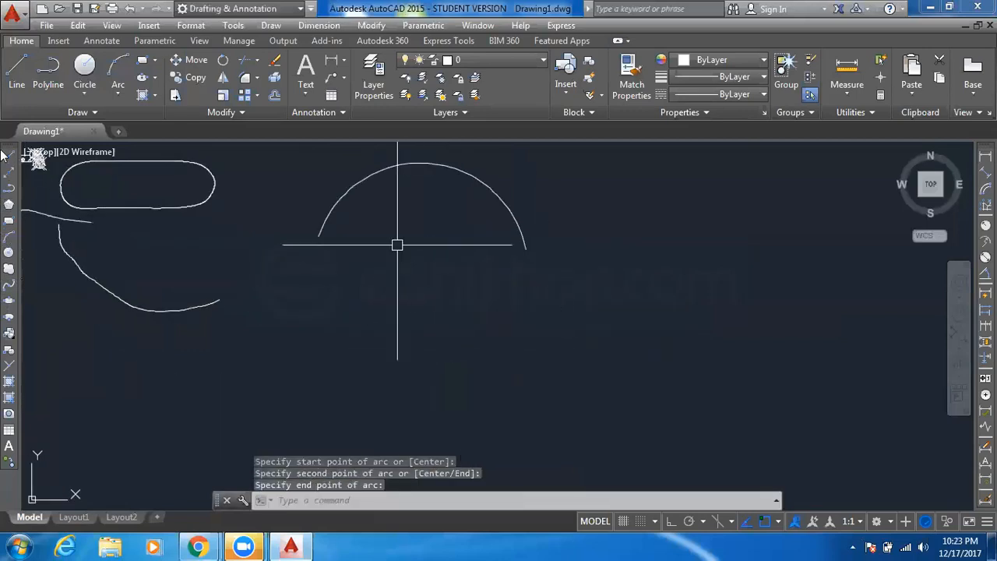
click(15, 161)
click(343, 364)
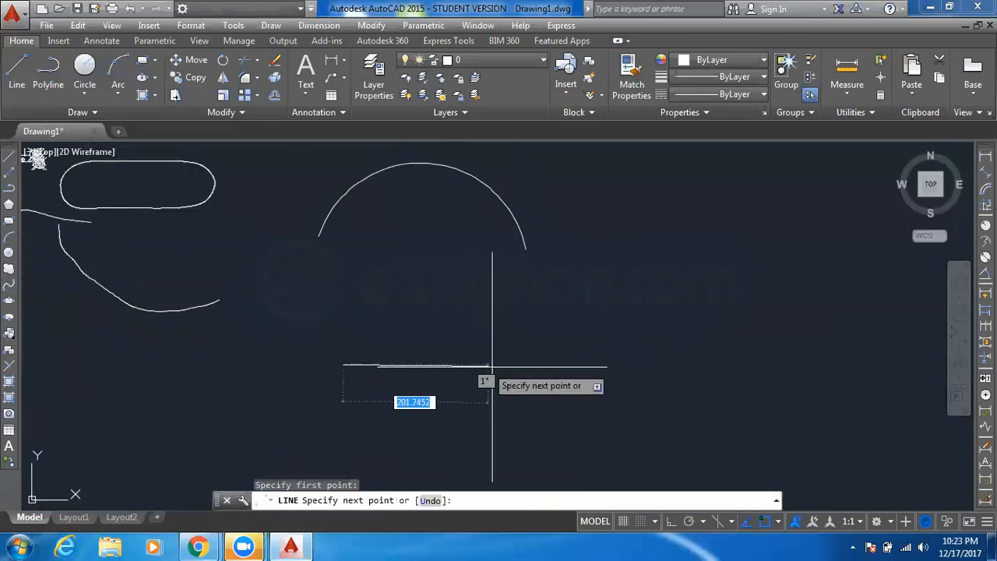
key(F8)
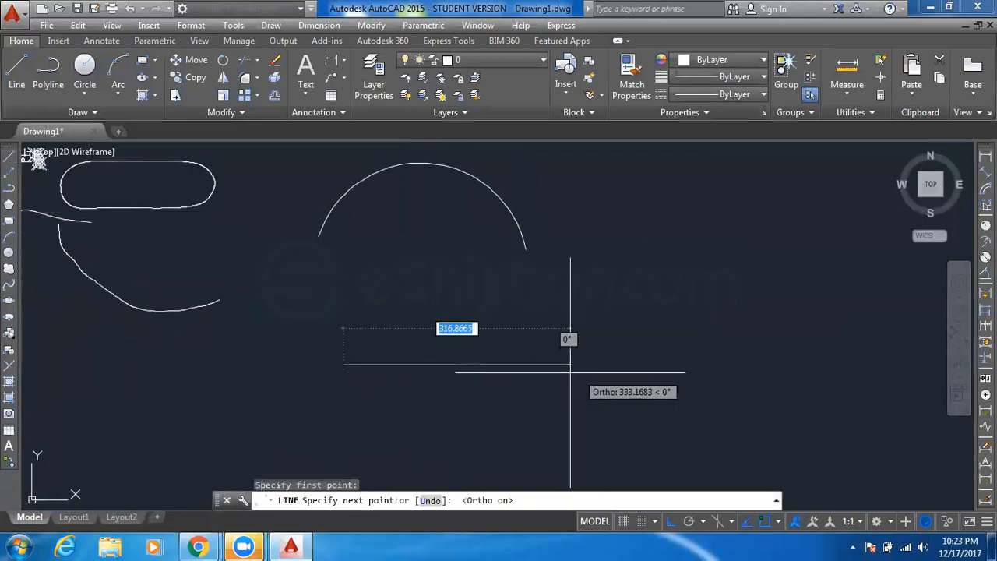
click(558, 335)
key(Escape)
key(Escape)
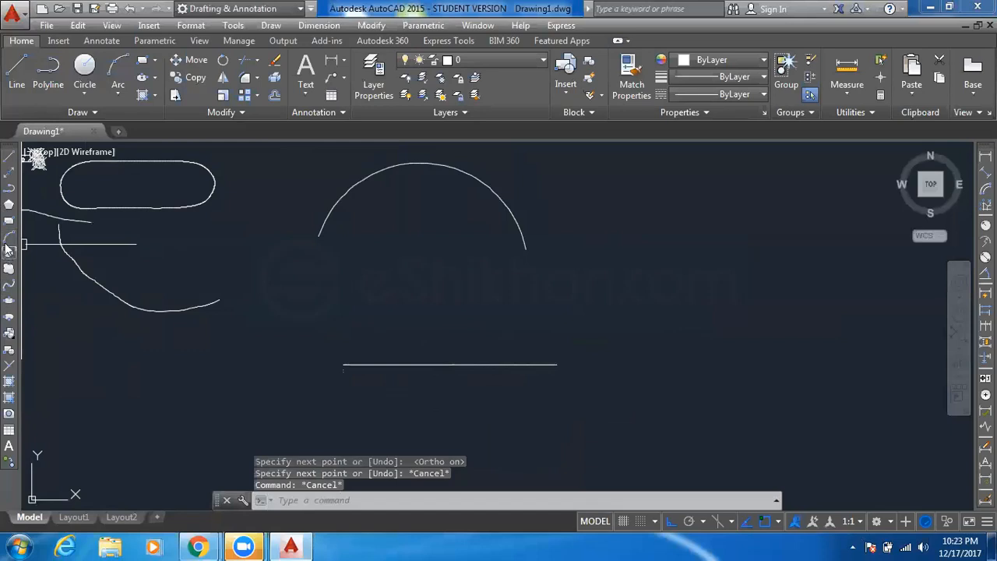
click(10, 236)
click(343, 364)
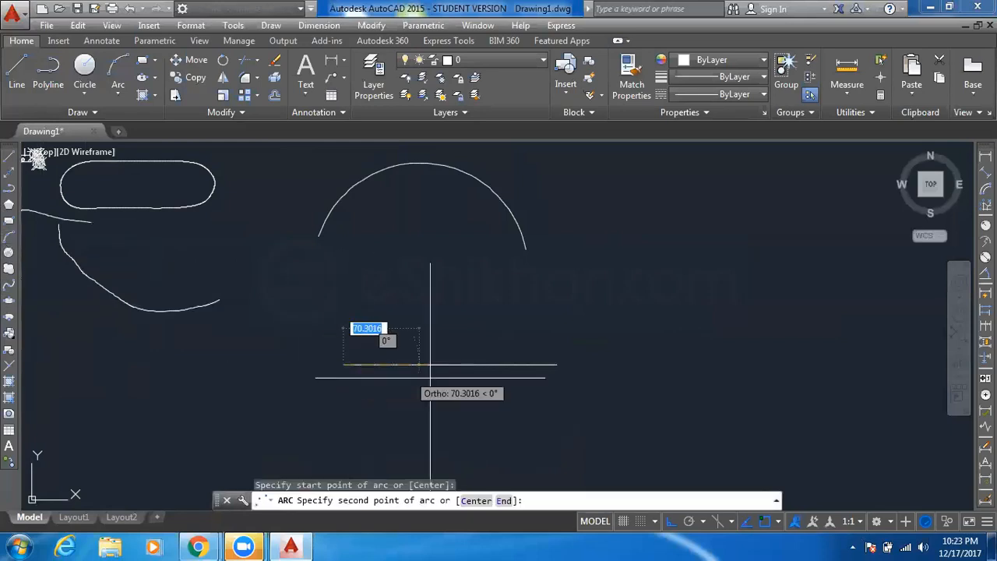
click(445, 308)
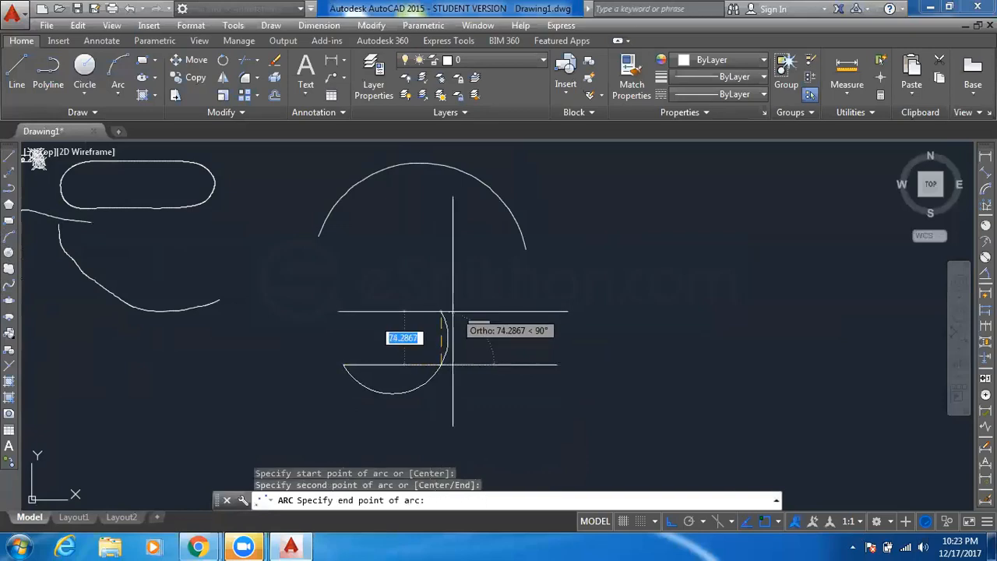
key(Escape)
key(Escape)
key(Escape)
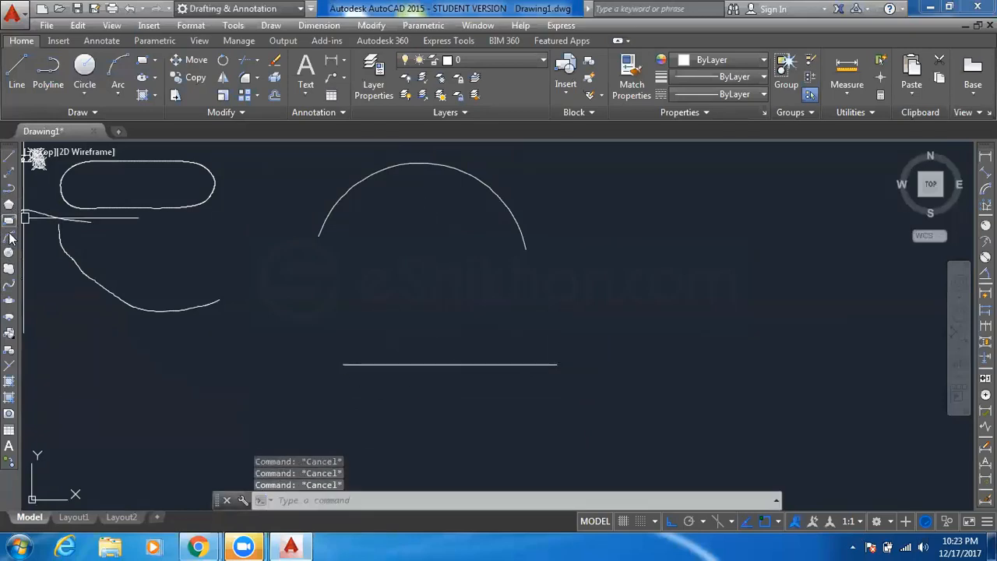
With Ortho off, draw a three-point arc from one endpoint of the horizontal line to the other, its crest above the line's middle.
click(10, 238)
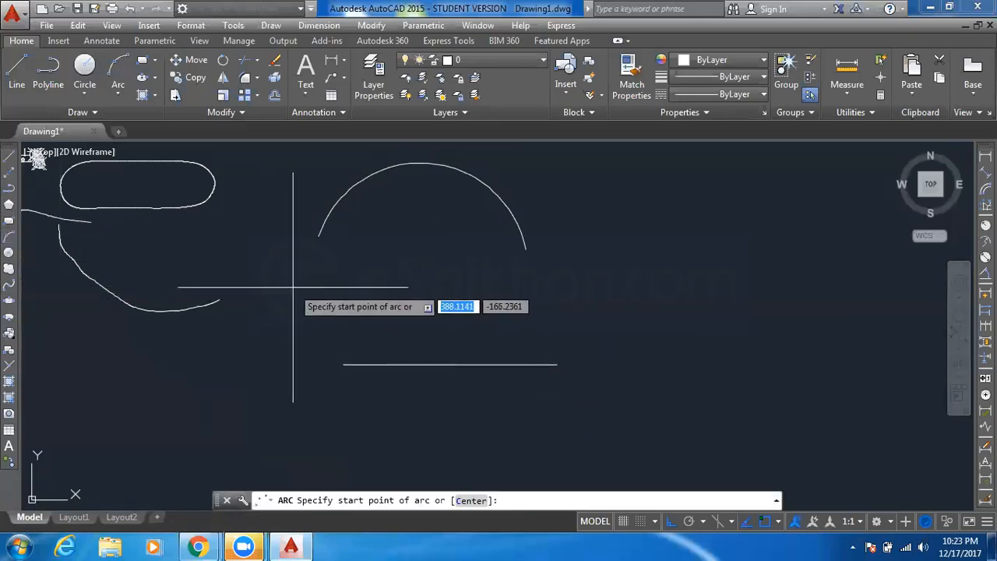
key(F8)
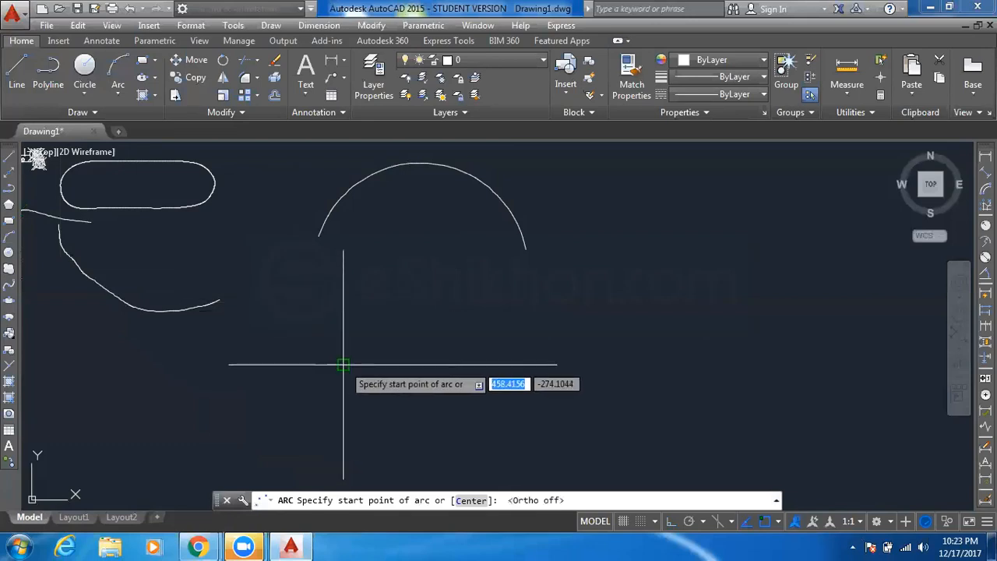
click(343, 364)
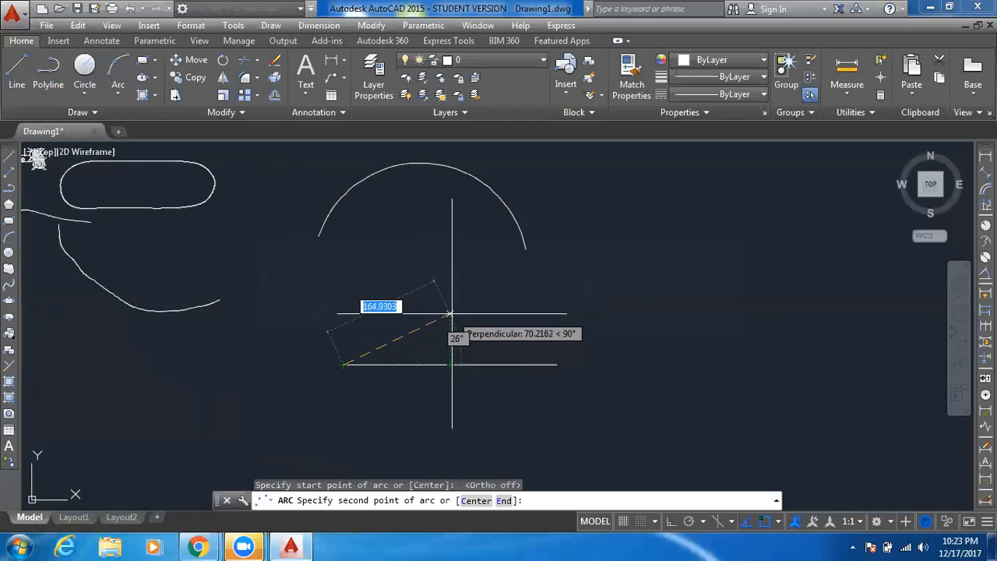
click(450, 313)
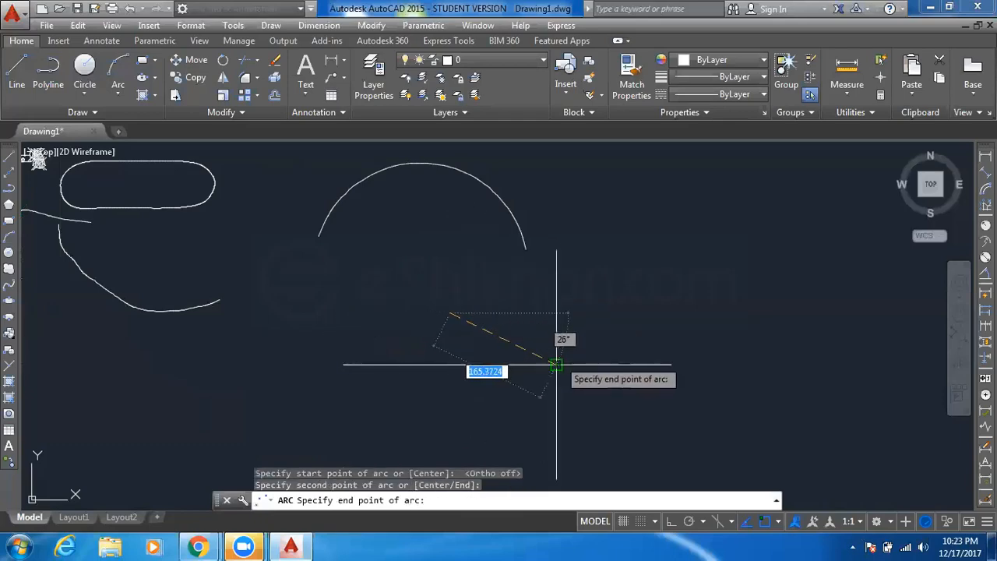
click(558, 362)
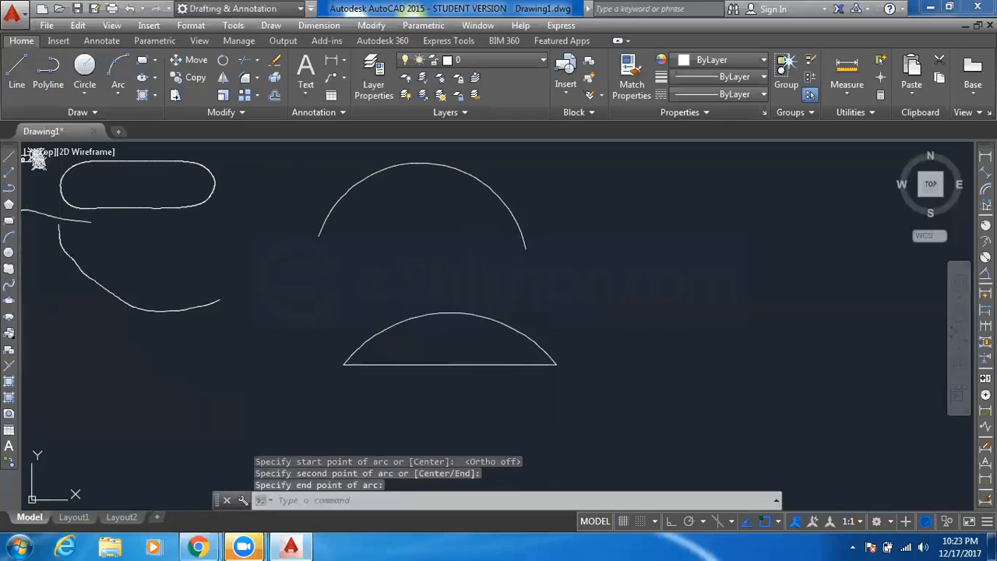
text(l)
key(Return)
click(452, 363)
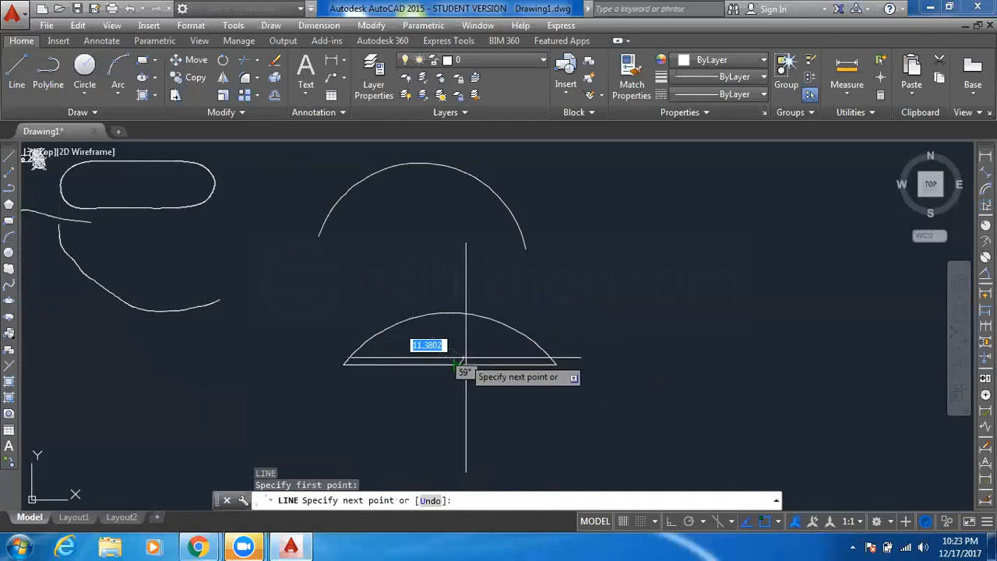
key(Escape)
Draw a vertical line from the midpoint of the horizontal line up to the crest of the arc above it.
key(Return)
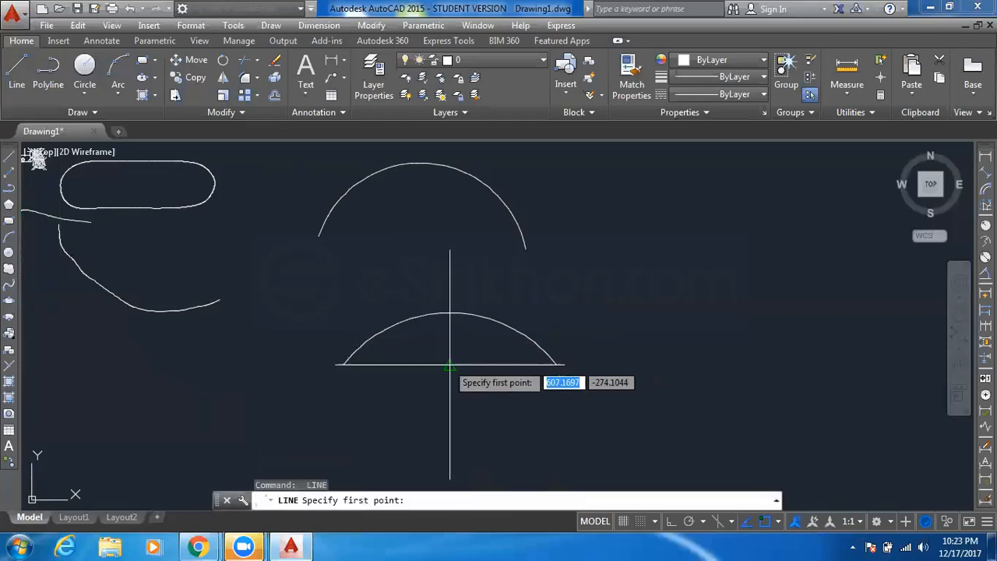
click(450, 364)
click(450, 313)
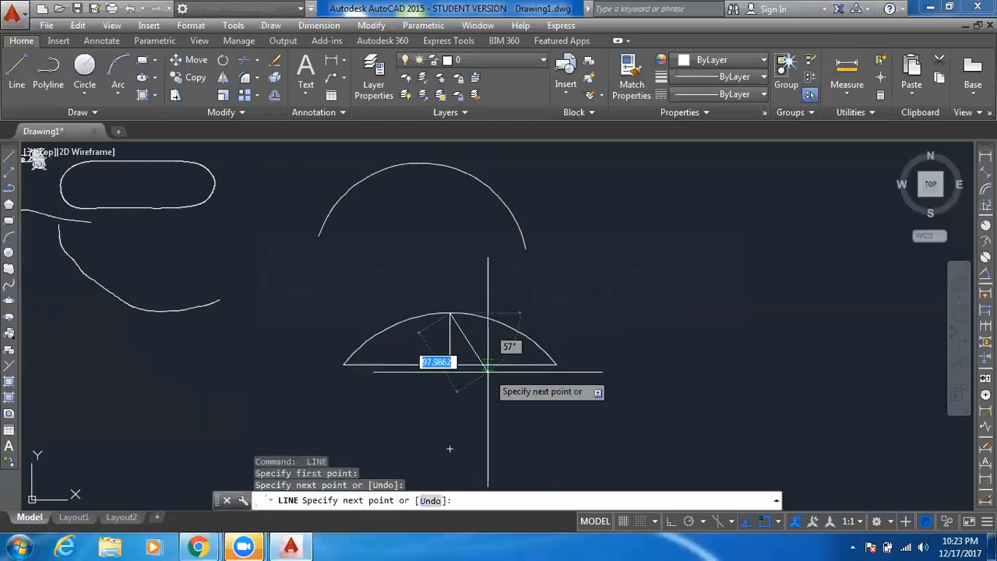
key(Escape)
key(Escape)
key(Escape)
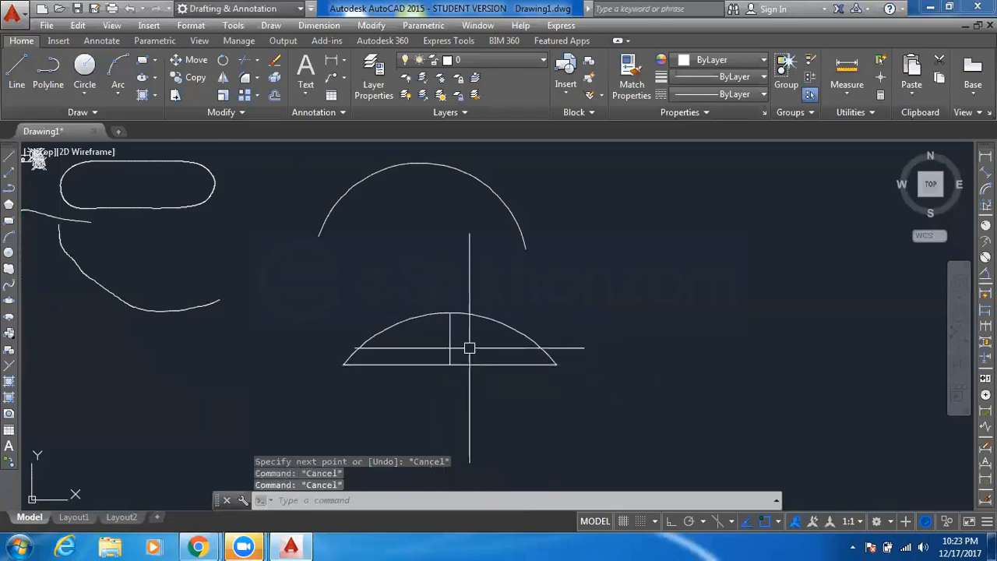
Erase the arc spanning the horizontal line, keeping the vertical and horizontal lines.
click(589, 334)
click(460, 297)
key(Delete)
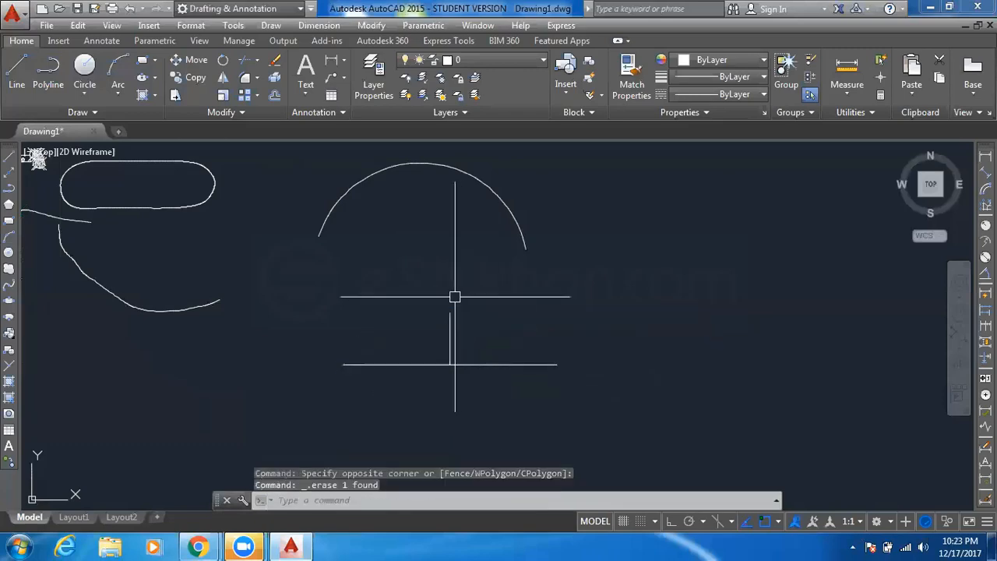
click(8, 251)
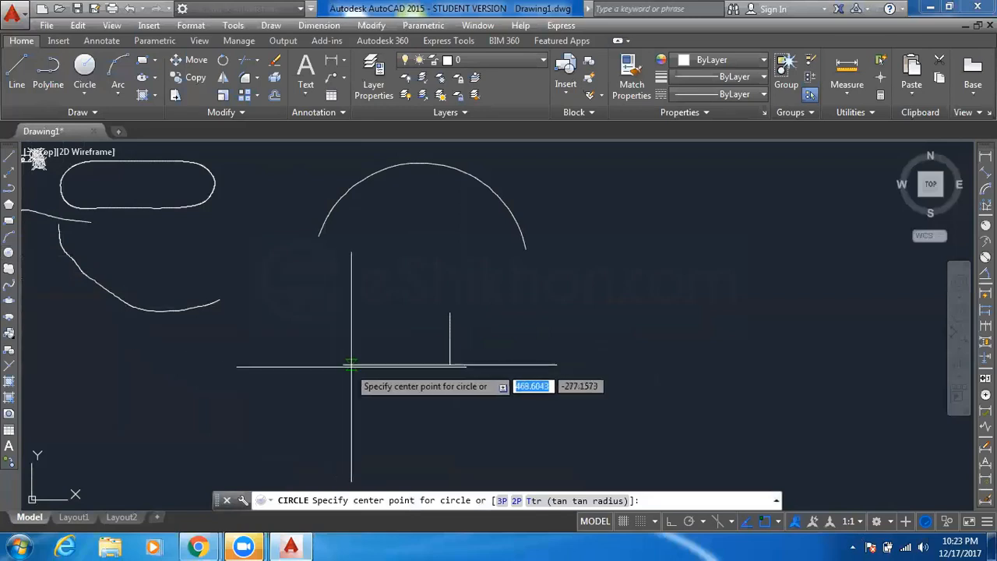
click(344, 364)
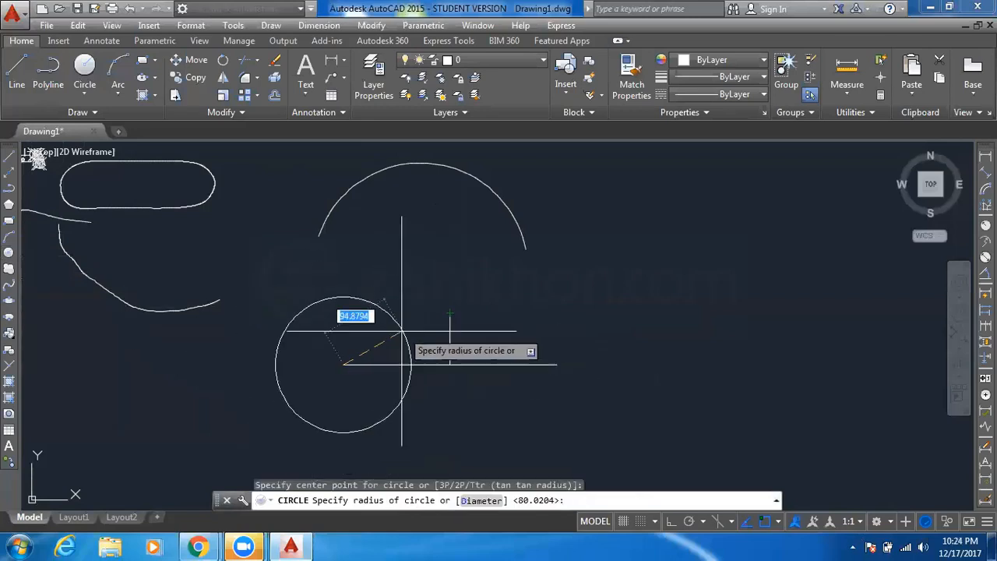
key(Escape)
key(Escape)
Draw a three-point arc between the horizontal line's endpoints, passing through the upper end of the vertical line.
click(9, 236)
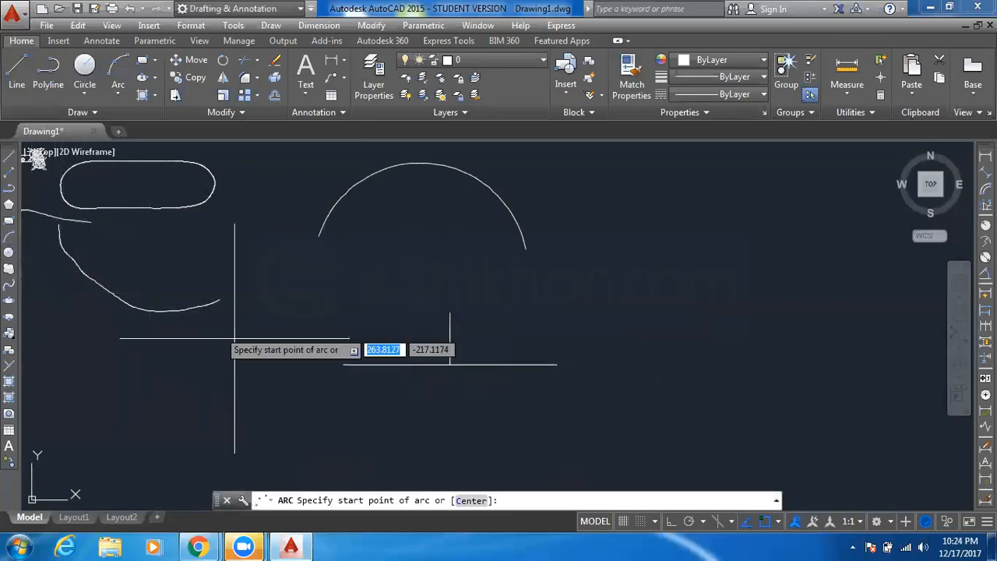
click(343, 364)
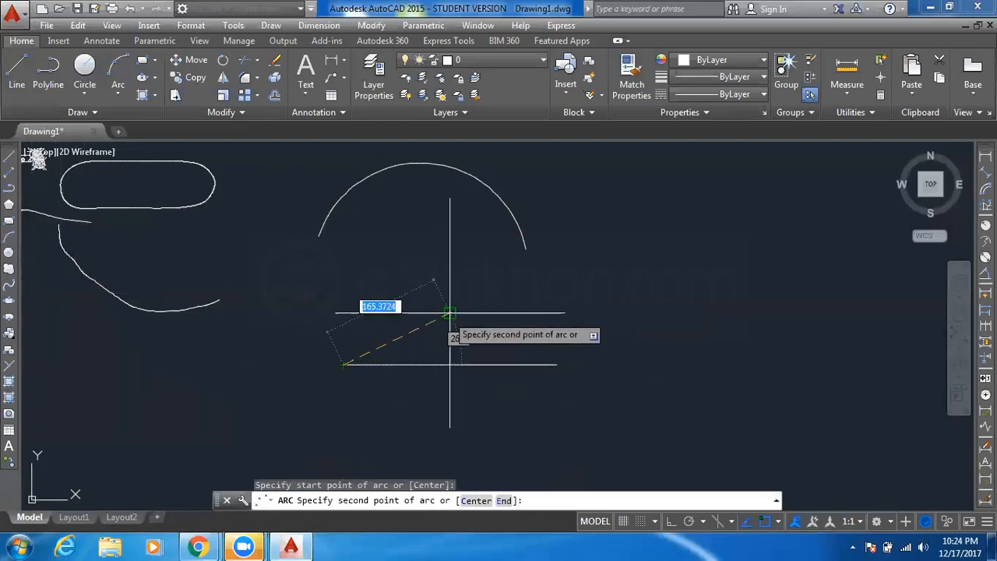
click(449, 313)
click(556, 364)
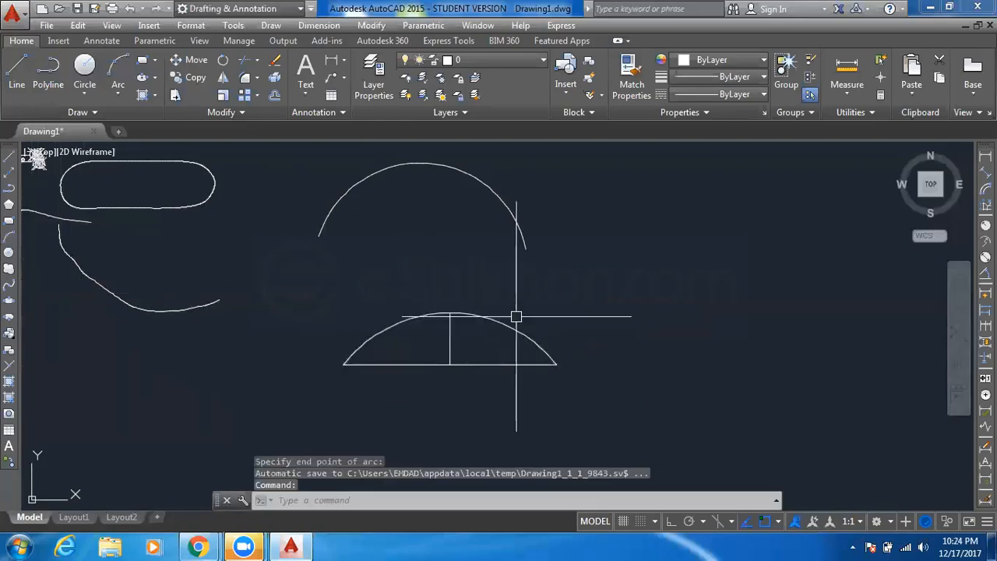
Use Add Selected on the large upper arc to draw a small arc beside it, and erase the new arc.
click(8, 463)
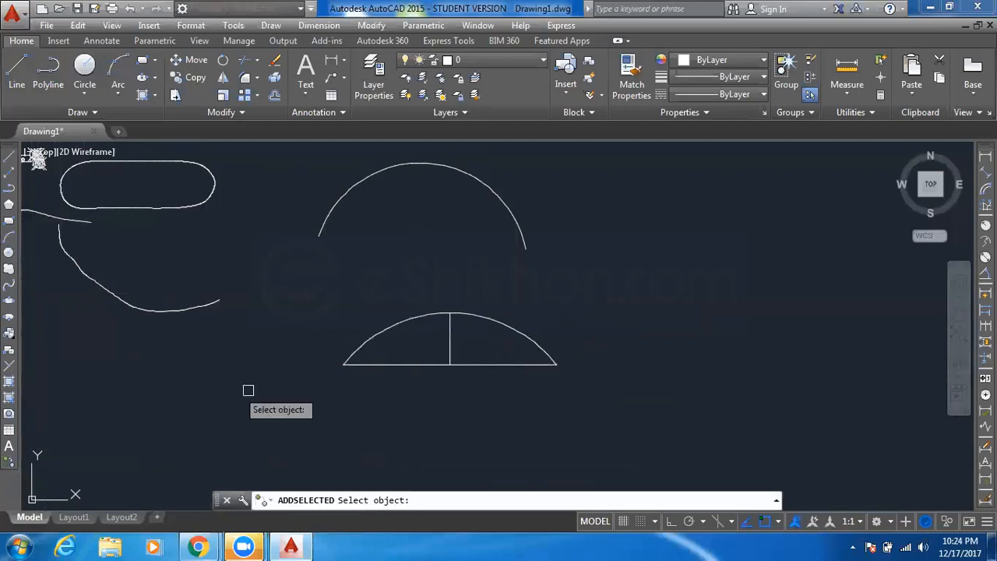
click(343, 203)
click(324, 199)
click(308, 239)
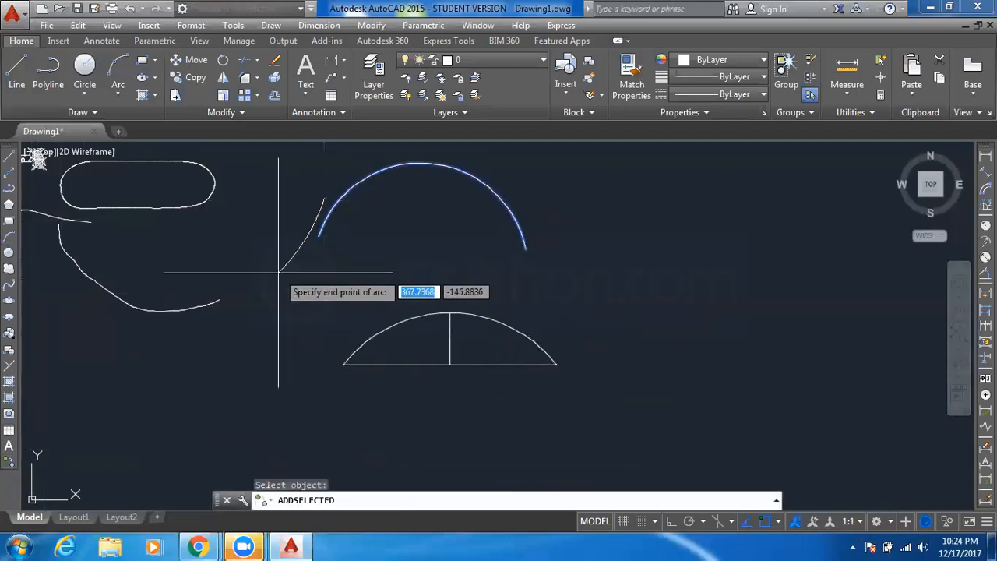
click(256, 244)
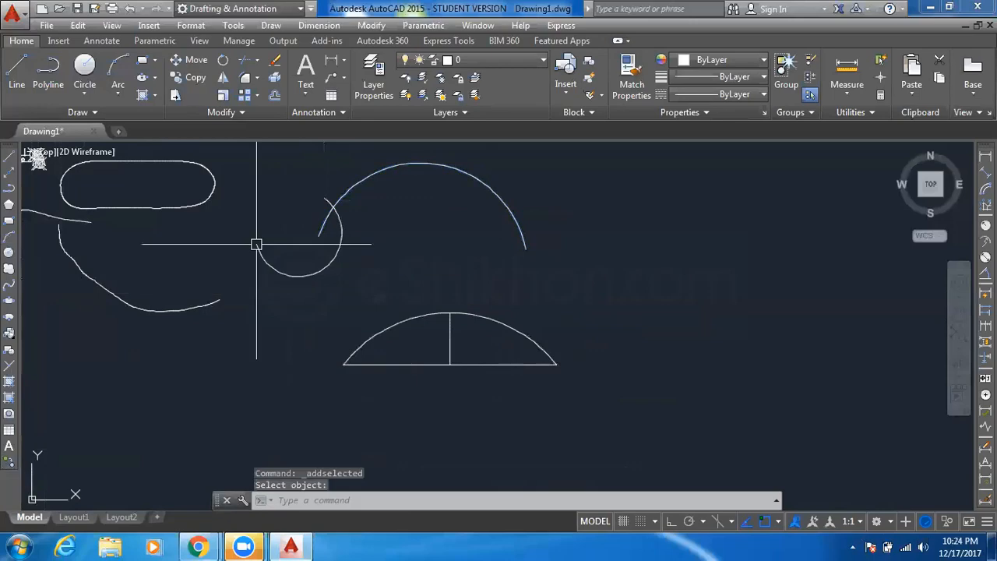
click(312, 270)
key(Delete)
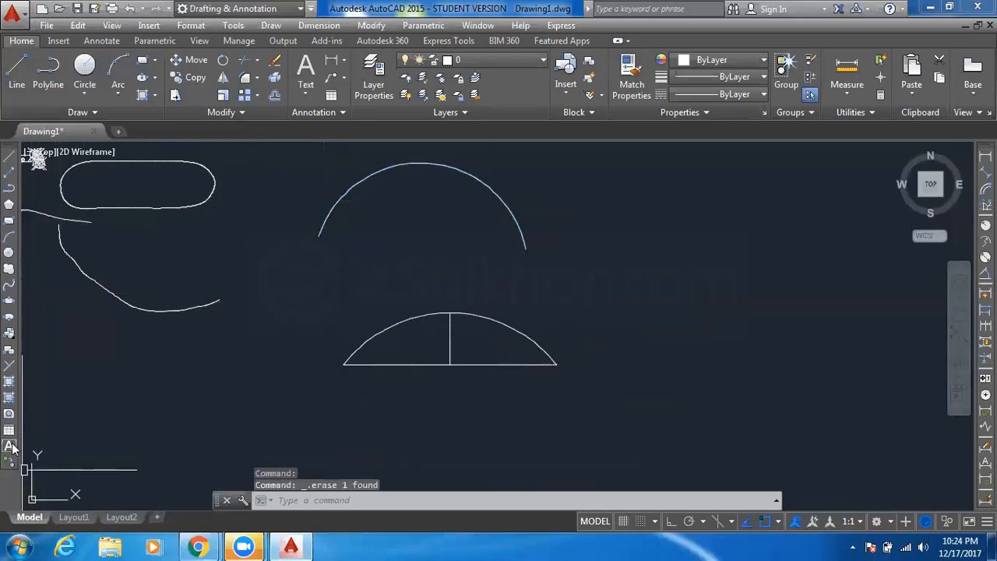
scroll(612, 195, down, 3)
mouse_move(615, 187)
middle_down()
mouse_move(455, 238)
mouse_move(358, 218)
middle_up()
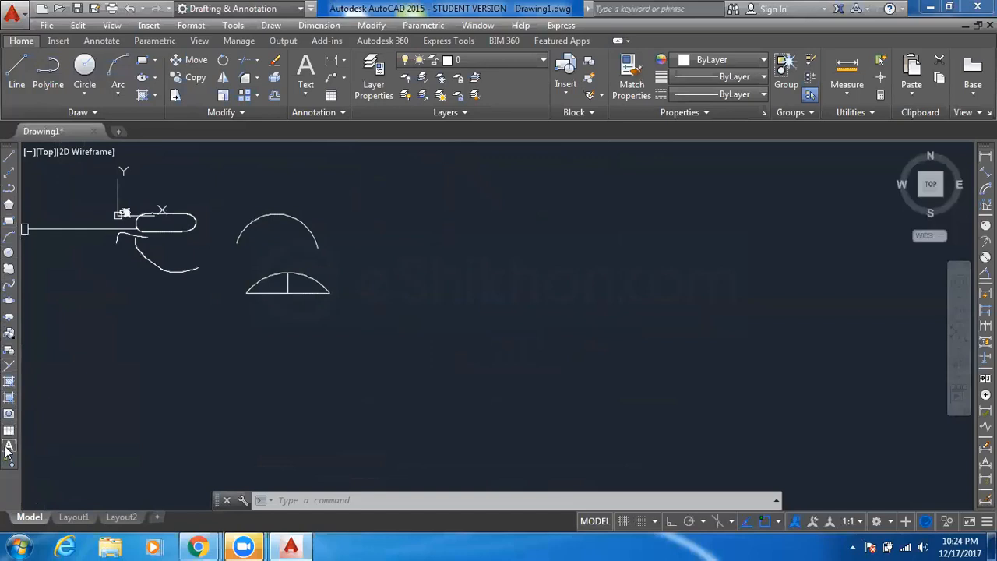
click(8, 445)
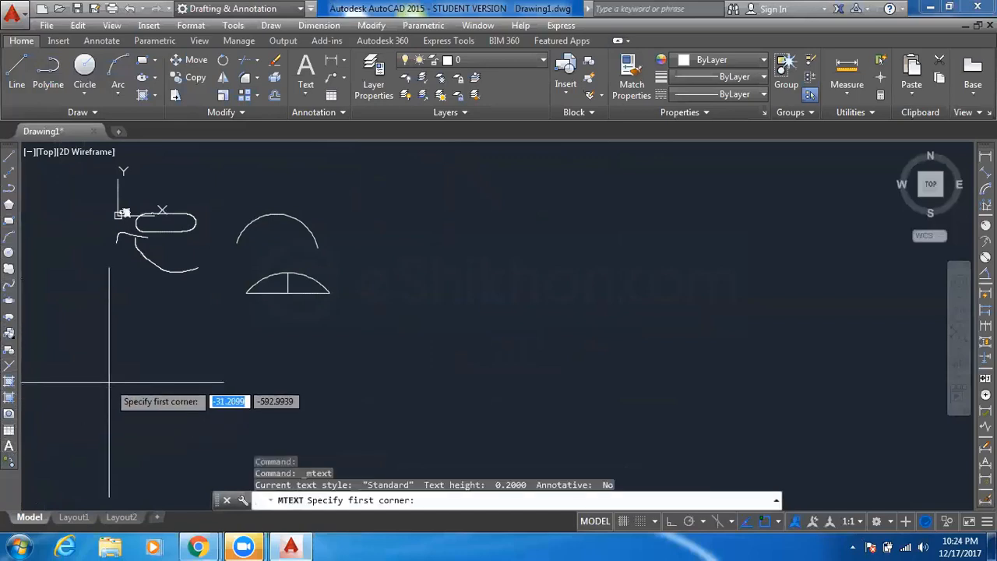
key(Escape)
key(Escape)
key(Escape)
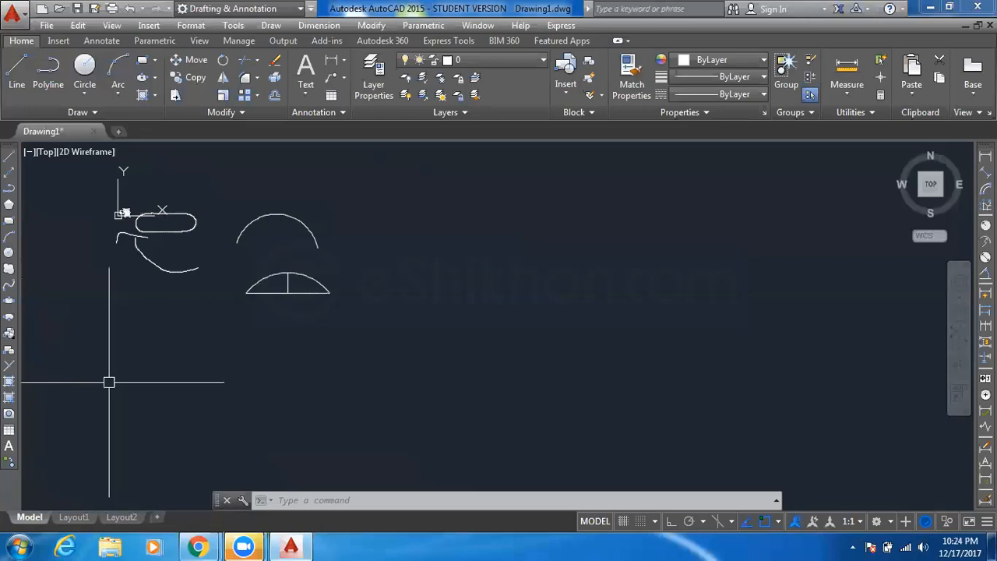
click(10, 445)
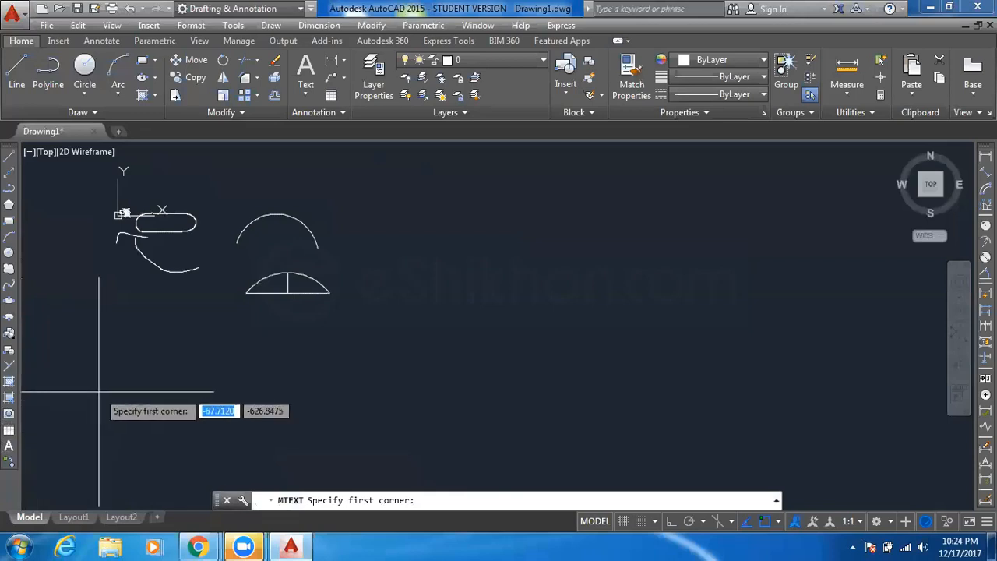
key(Escape)
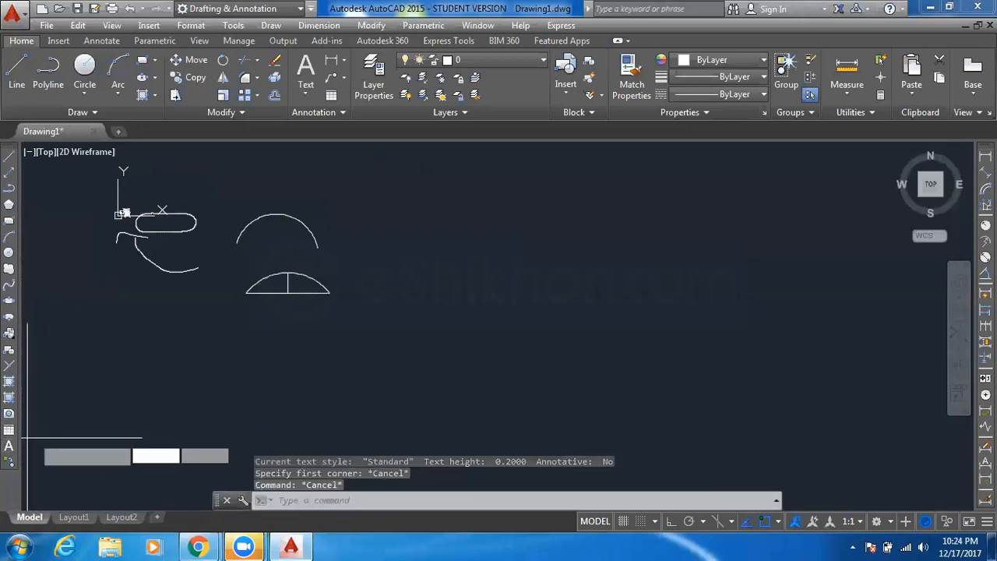
Try to add a wide multiline text object reading "fdvdfbdfbcb" in the empty area right of the arcs.
click(10, 446)
click(397, 238)
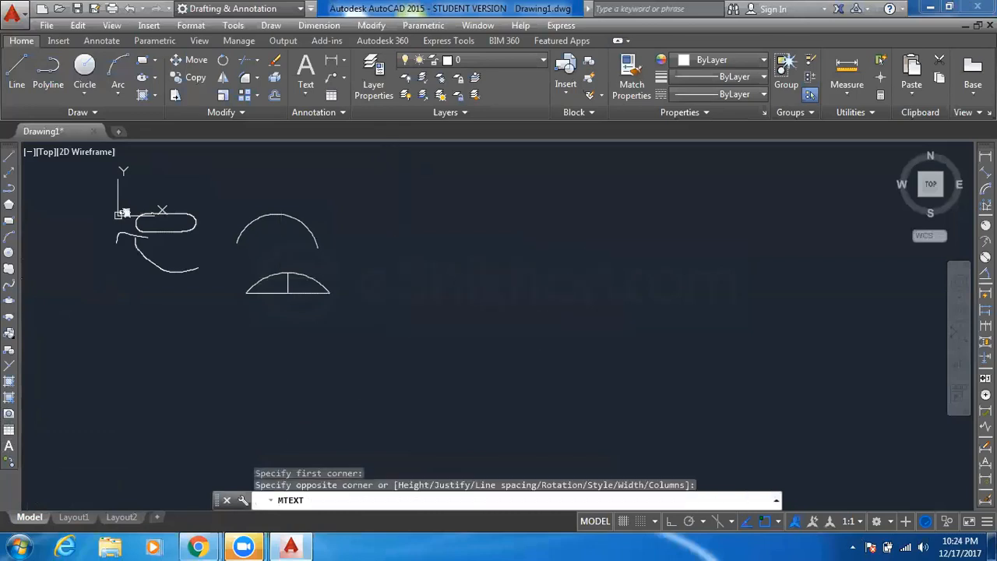
click(966, 258)
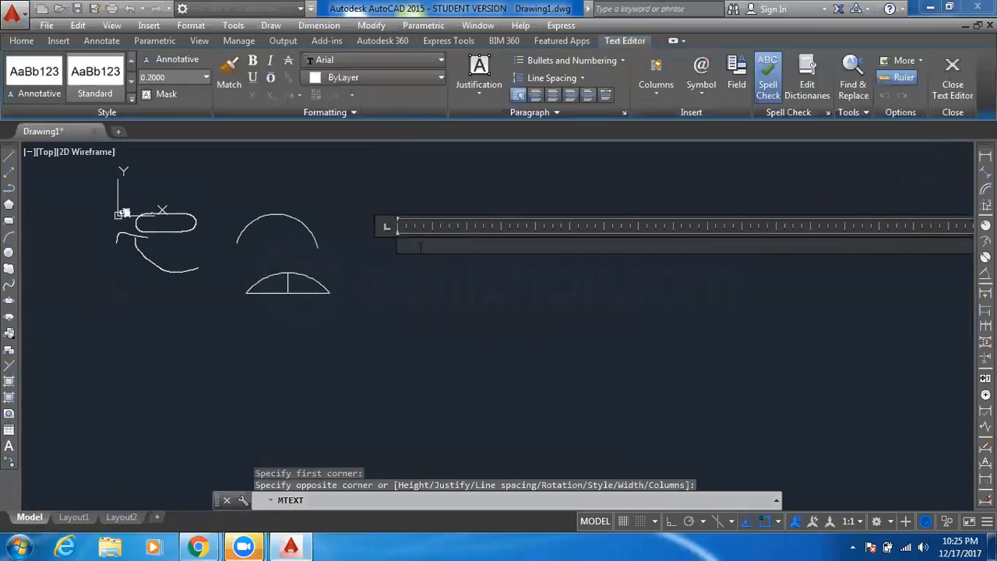
text(fdvdfbdfbcb)
key(Escape)
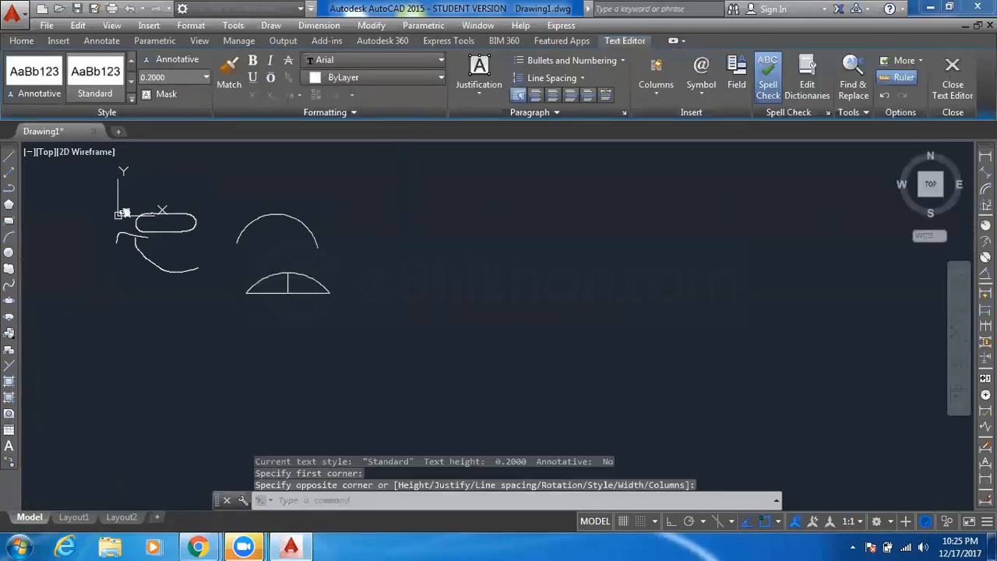
Try to start another multiline text right of the arcs with a text height of 4, and close it without entering text.
scroll(506, 271, down, 2)
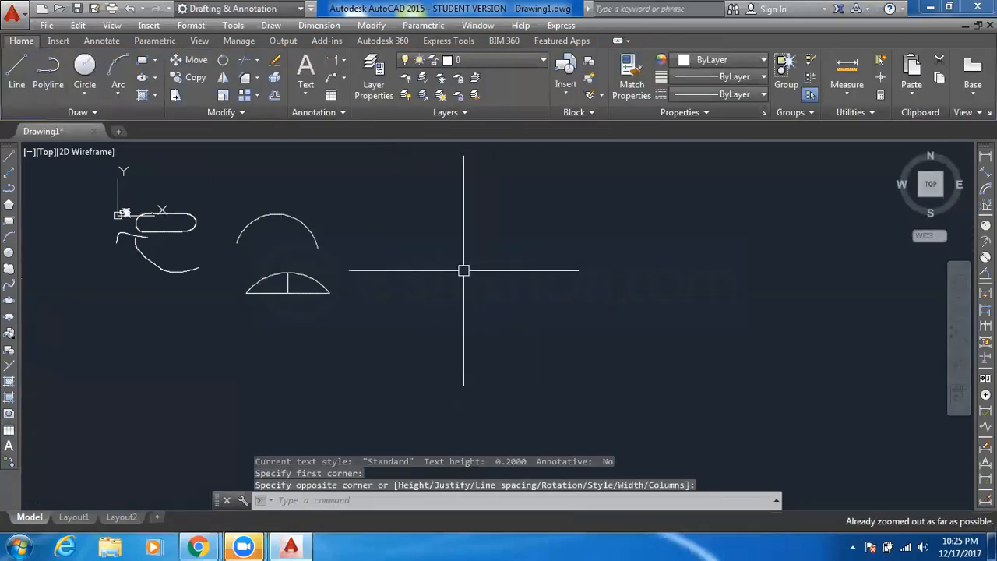
click(10, 445)
click(444, 218)
click(468, 333)
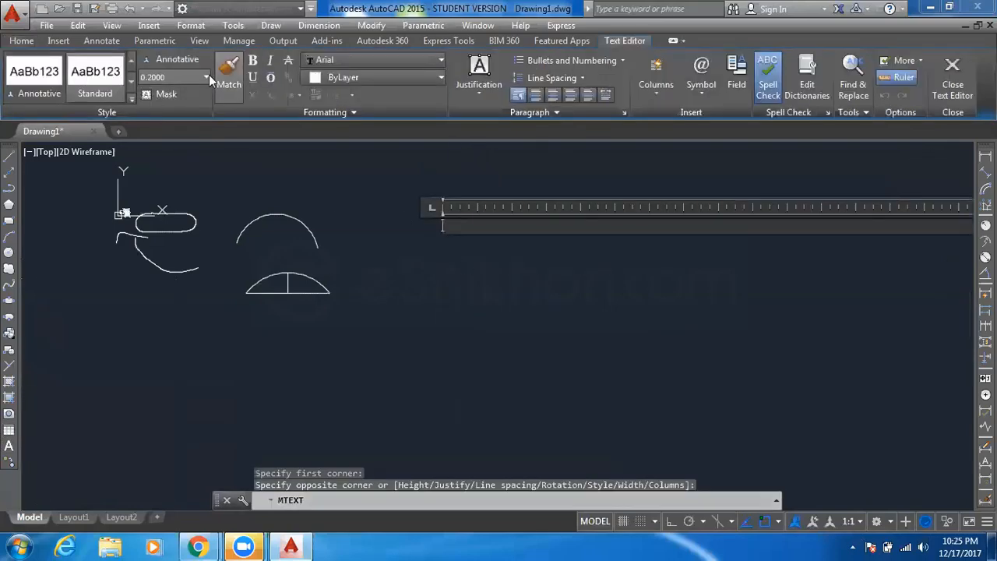
click(180, 77)
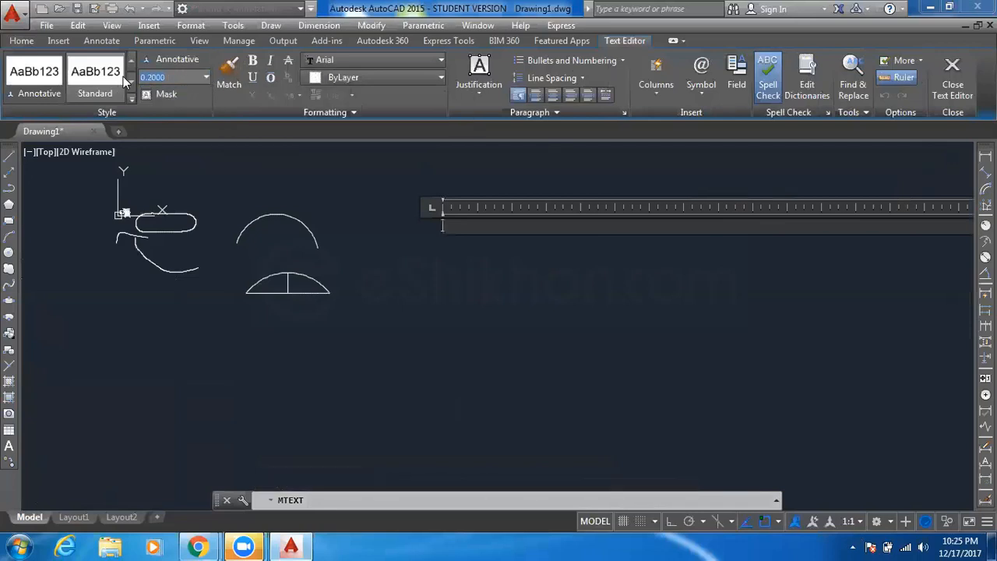
text(4)
click(240, 204)
scroll(530, 229, down, 2)
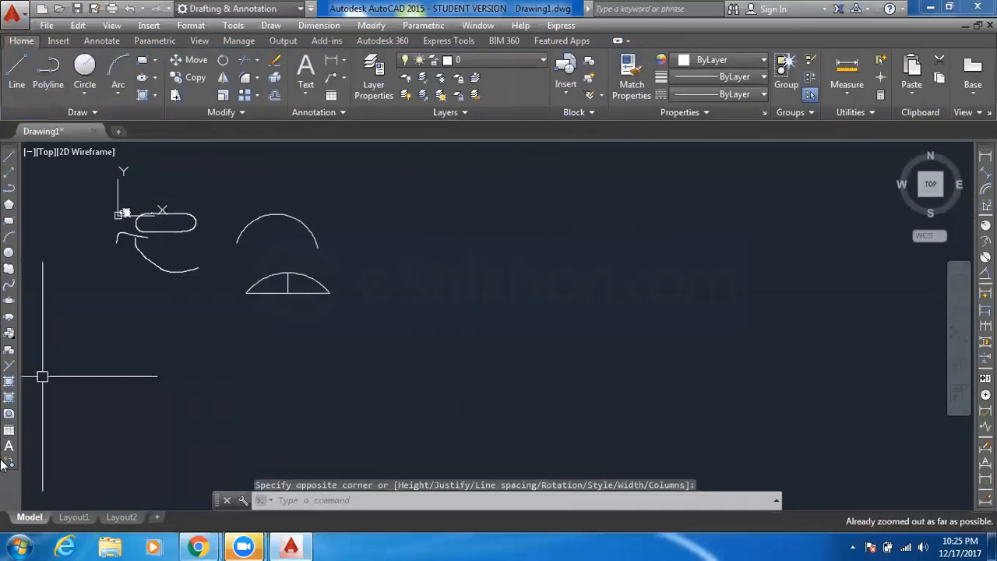
Create a multiline text reading "wfgdgfb" right of the arcs and widen its text box to about 4.8.
click(9, 447)
click(400, 216)
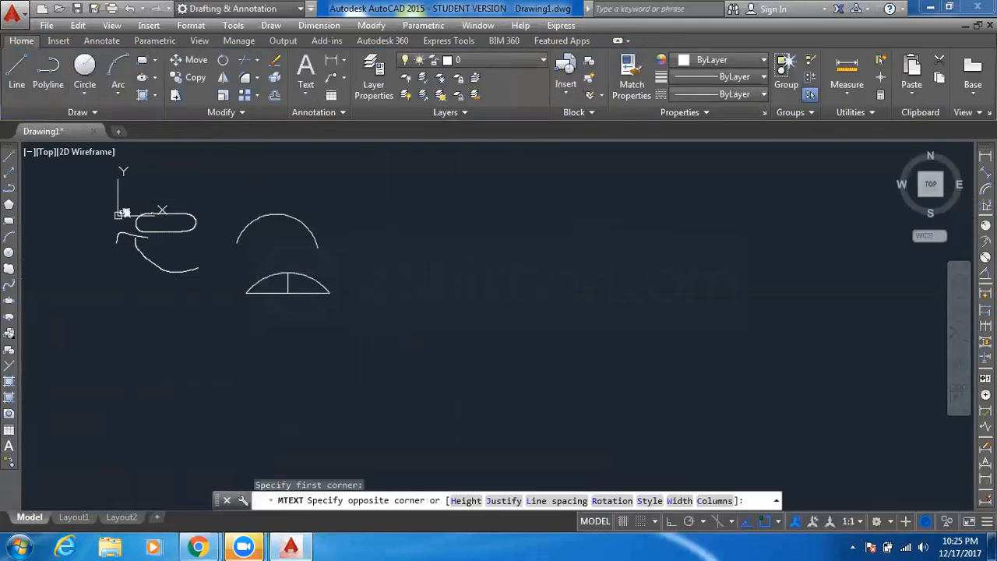
click(430, 289)
text(wfgdgfb)
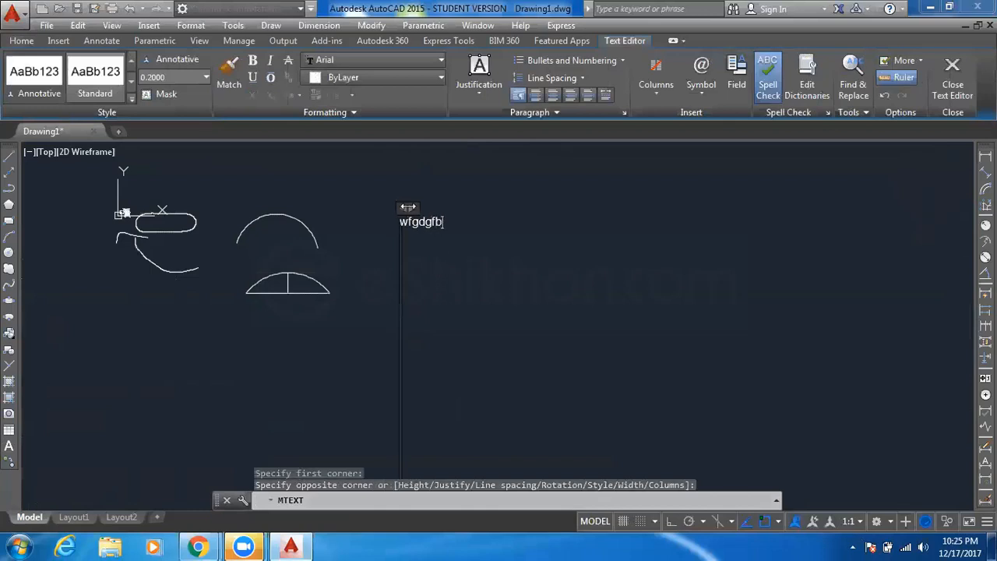
drag(407, 208, 608, 204)
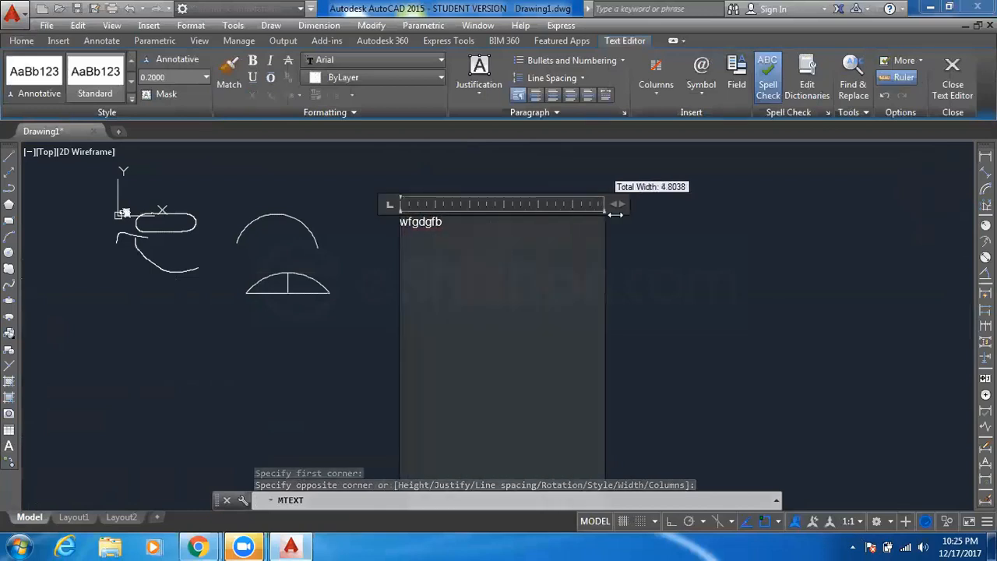
Set the text height of the whole "wfgdgfb" multiline text to 4 and close the text editor.
double_click(420, 222)
click(177, 76)
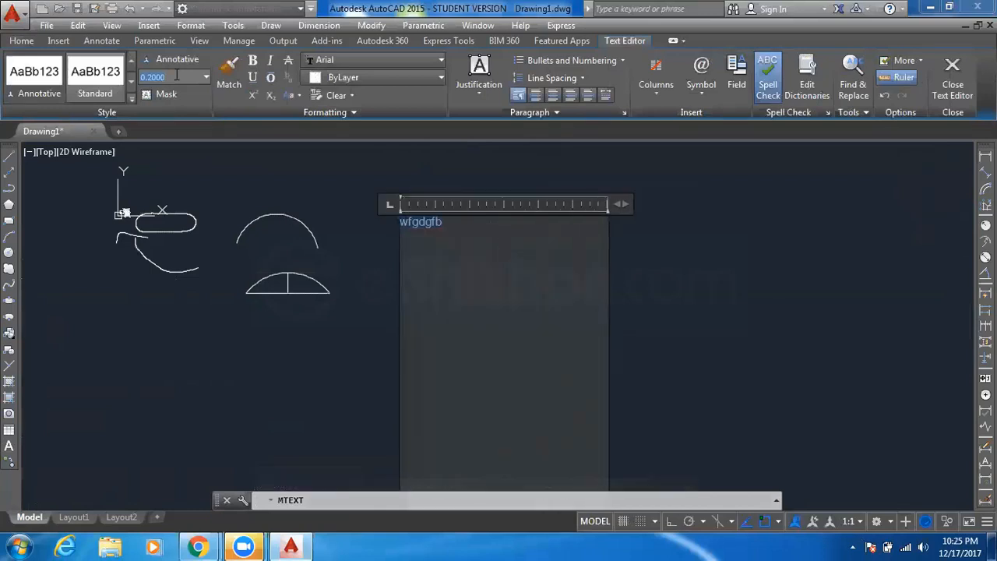
click(462, 262)
key(ctrl+a)
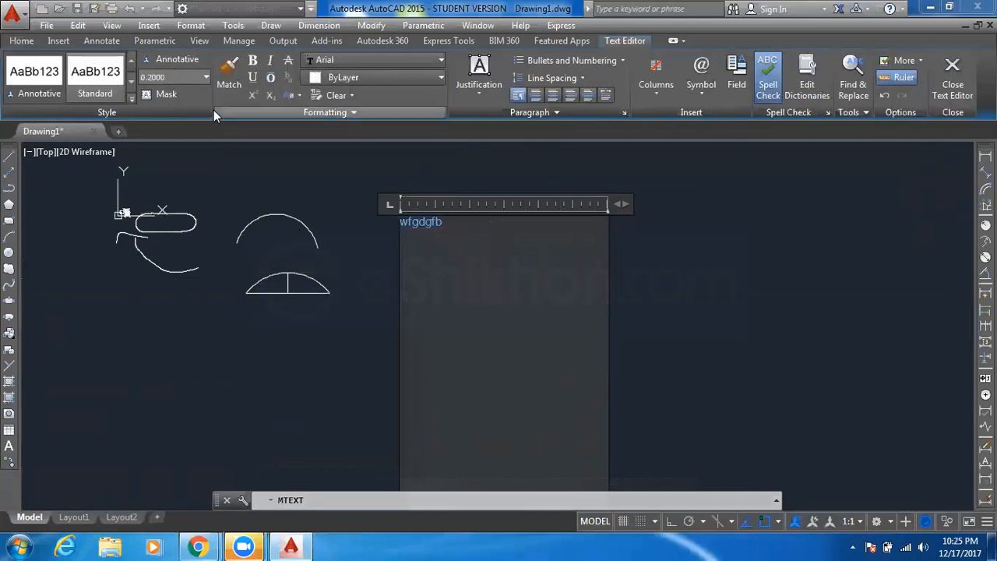
click(184, 78)
text(4)
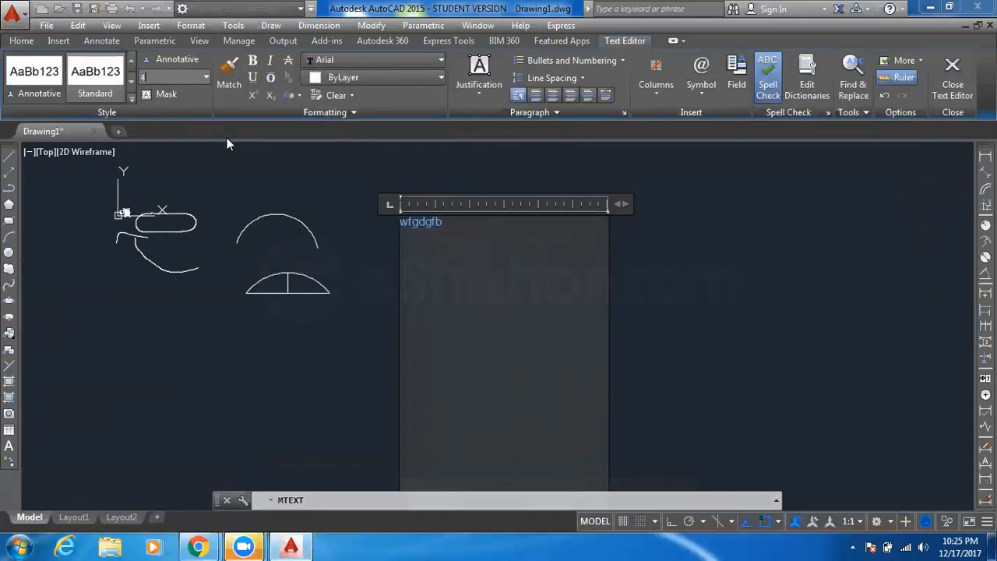
key(Return)
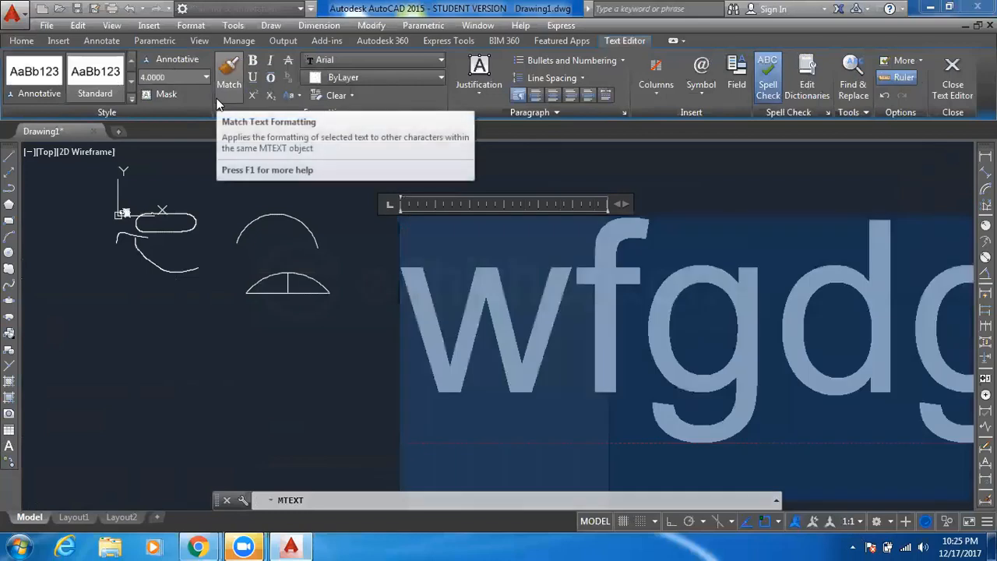
click(323, 239)
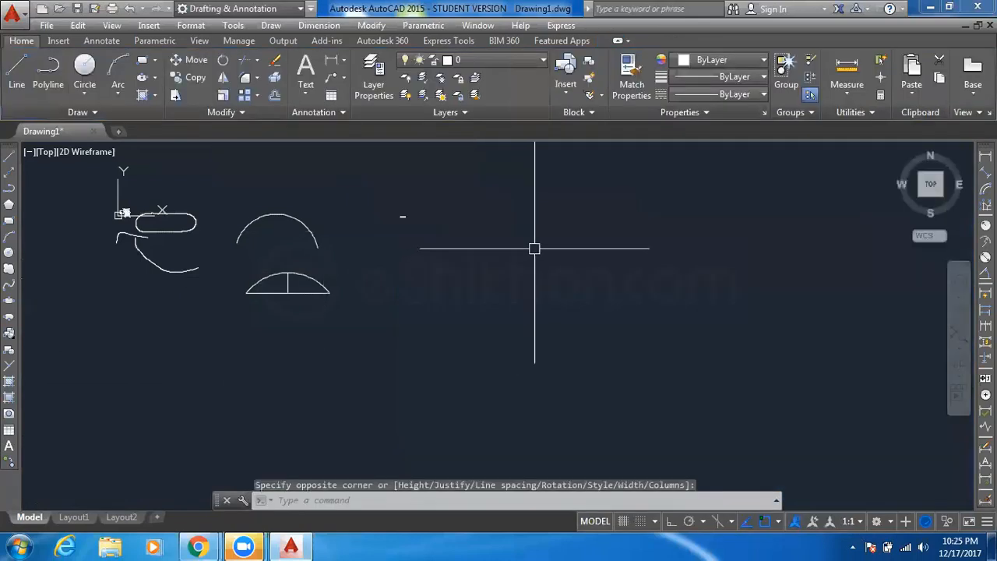
Reopen the "wfgdgfb" multiline text, widen its text box well past the last letter, and close the editor.
scroll(416, 211, up, 10)
scroll(434, 198, up, 4)
middle_drag(490, 187, 303, 240)
double_click(299, 240)
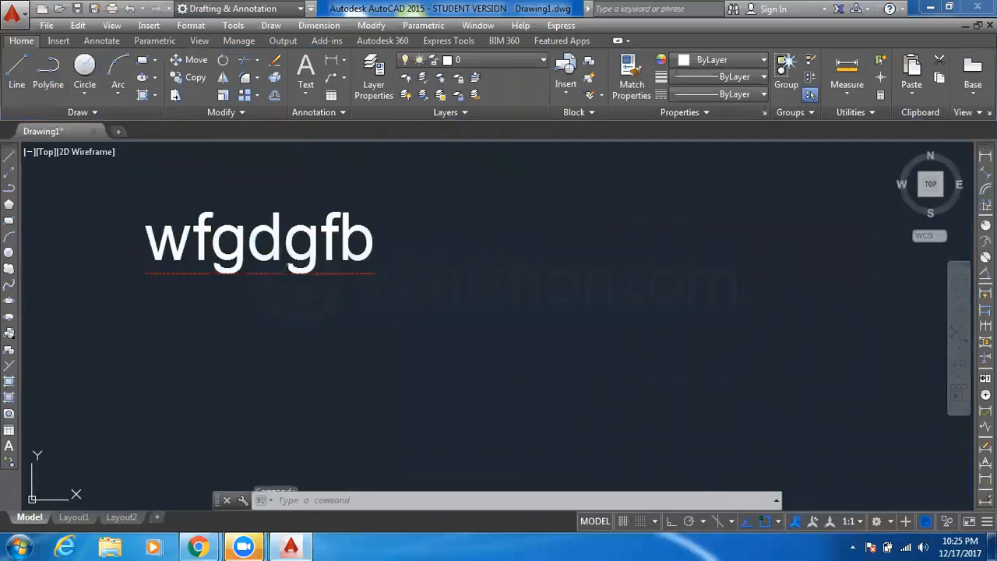
drag(215, 200, 526, 199)
drag(403, 245, 108, 244)
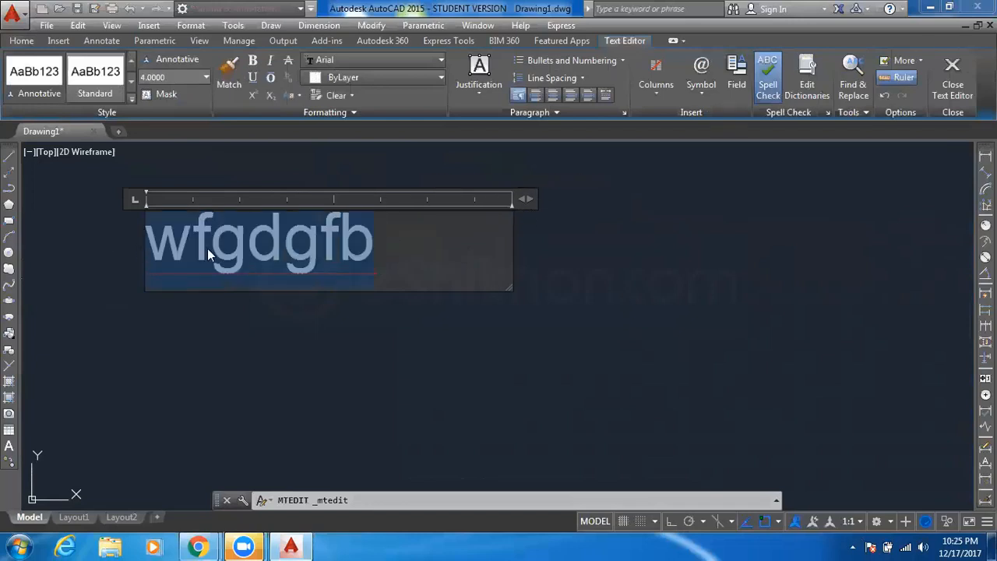
click(162, 408)
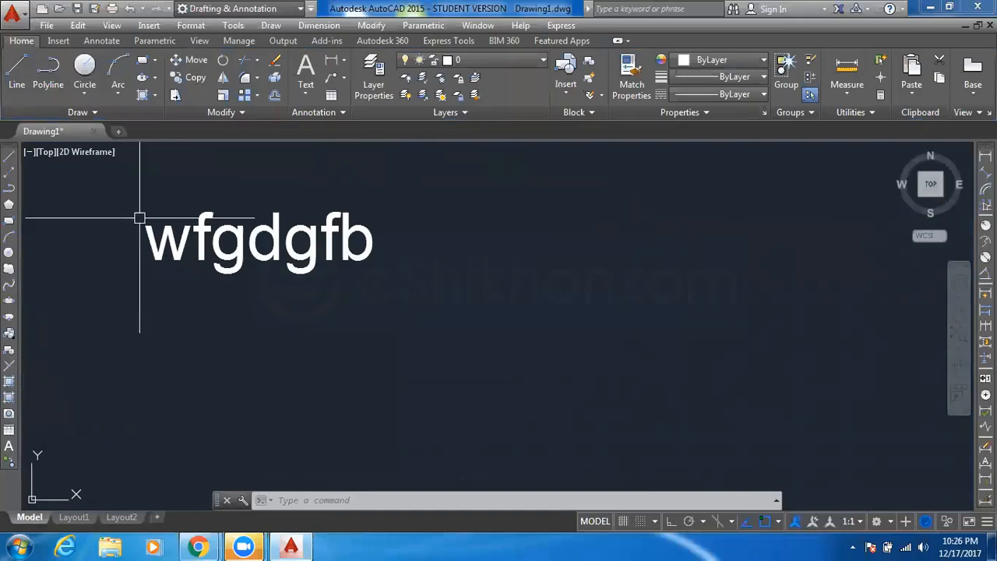
Create a DTEXT single-line text reading "jksdchiksdv" below "wfgdgfb", larger than it and running vertically downward.
scroll(144, 225, up, 5)
scroll(132, 227, down, 6)
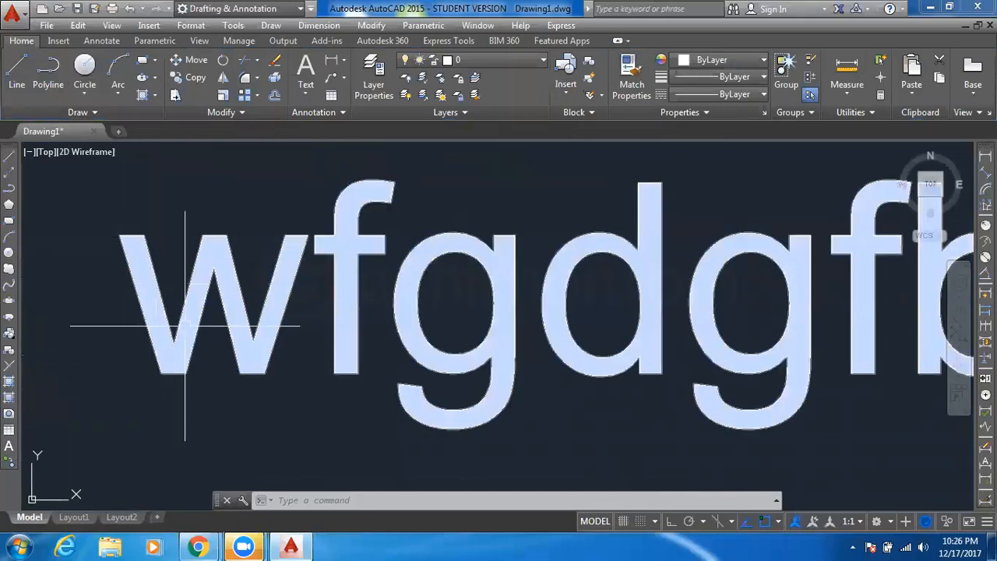
middle_drag(282, 304, 233, 246)
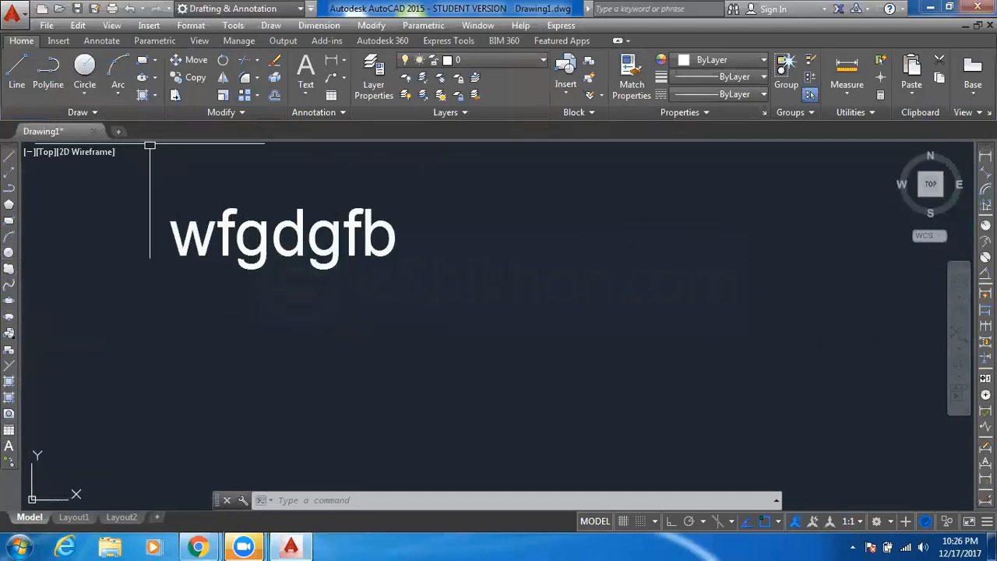
text(dte)
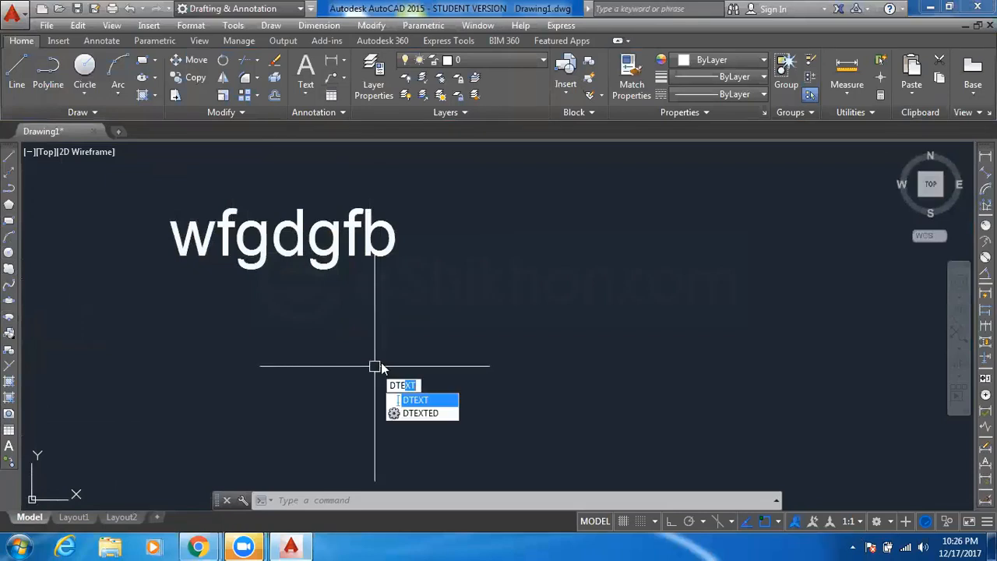
key(Return)
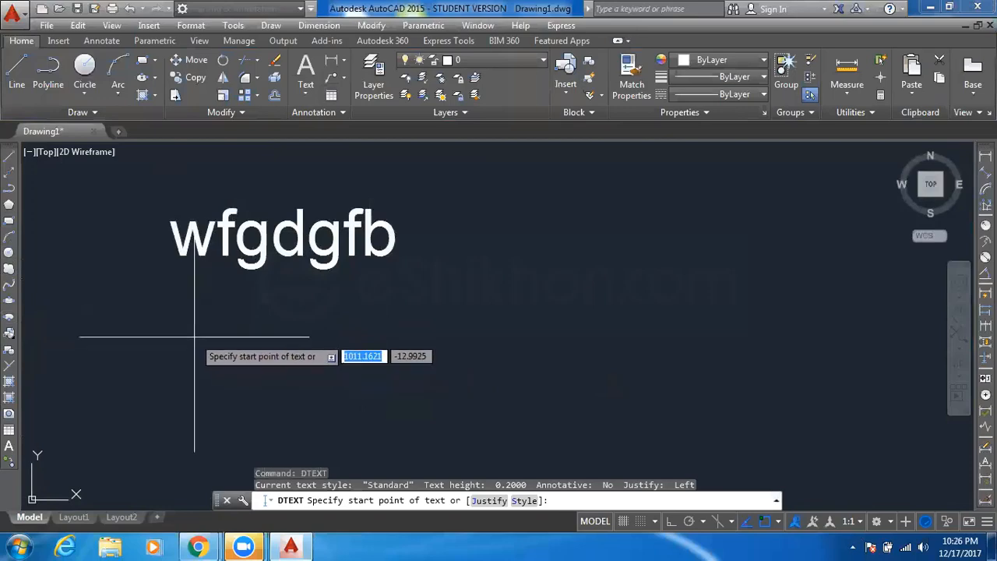
click(193, 338)
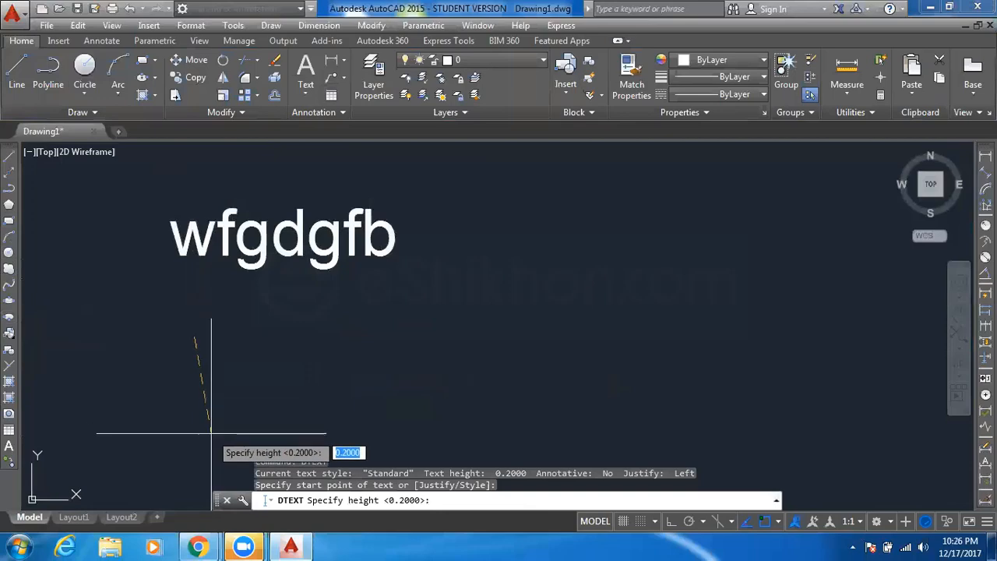
key(Return)
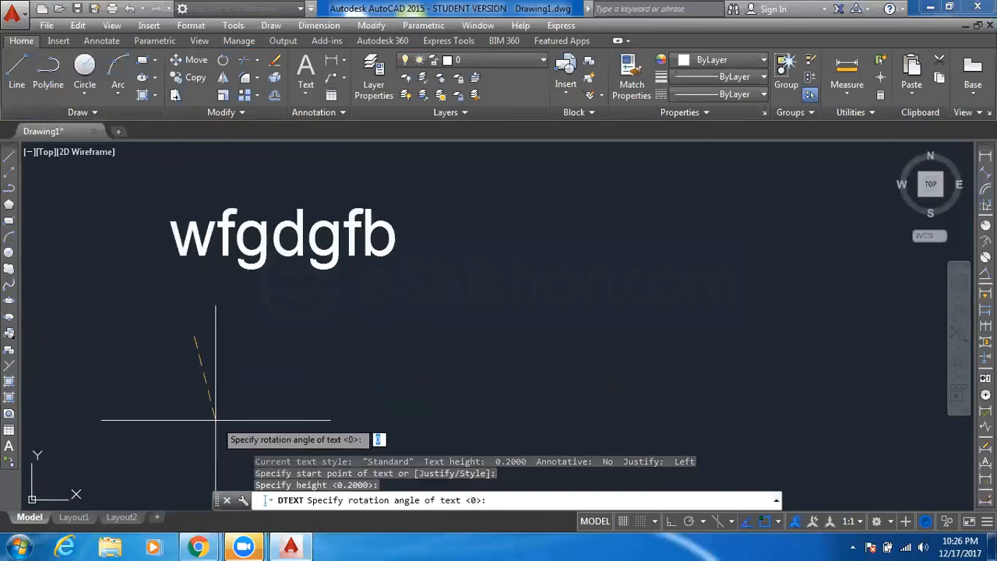
key(Return)
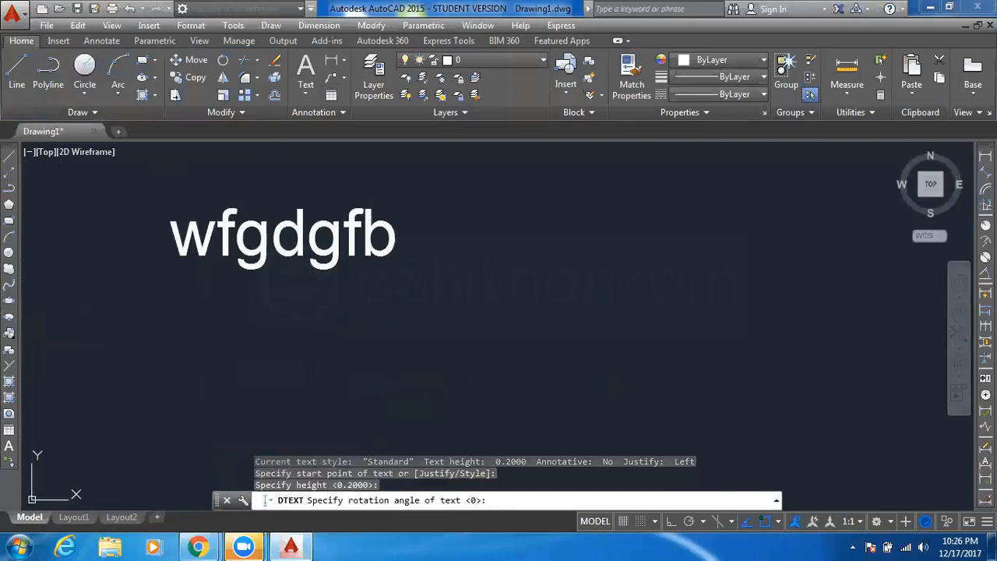
text(jksdchiksdv)
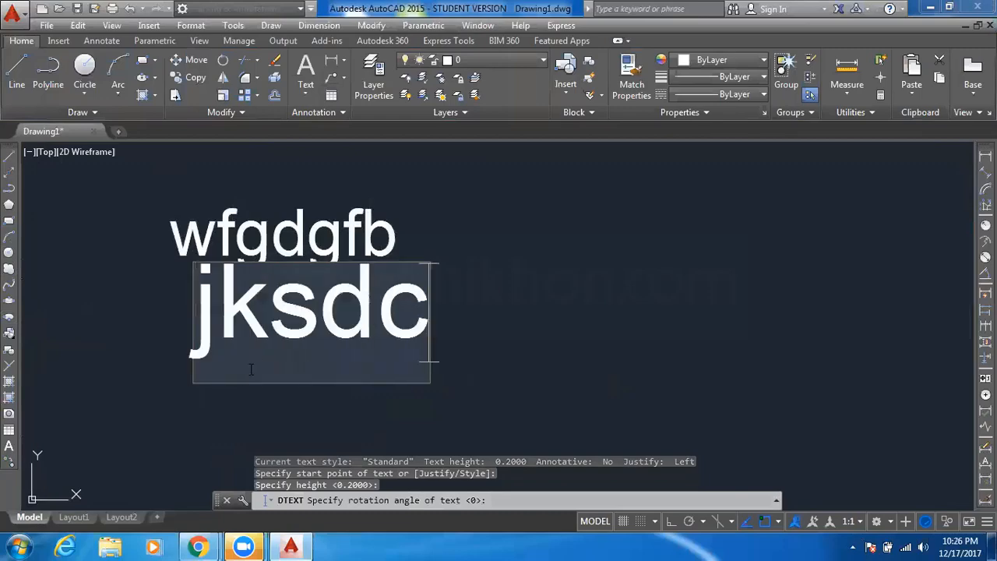
click(176, 330)
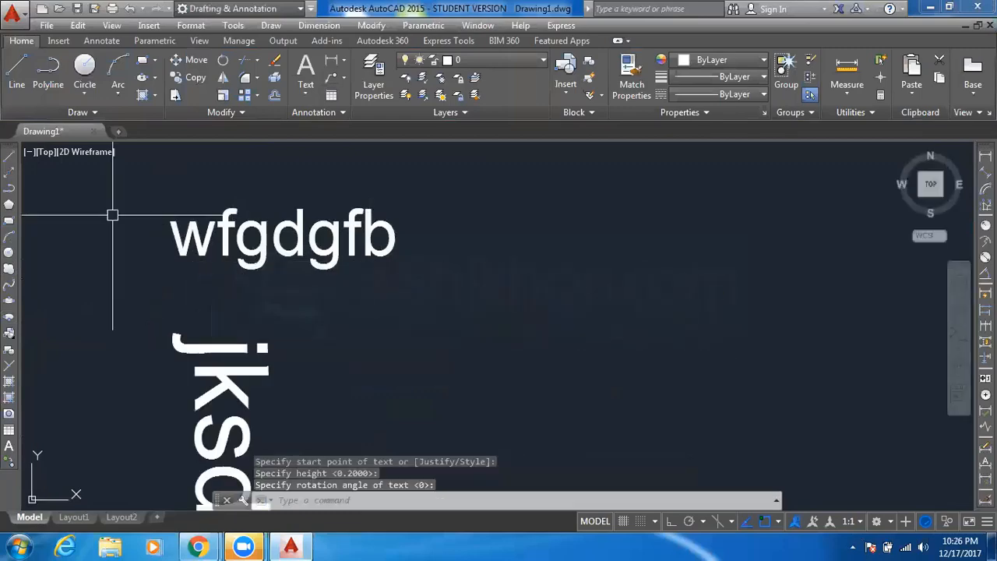
Rotate the vertical "jksdchiksdv" text about its start point with Ortho on so that it reads horizontally.
scroll(265, 351, down, 2)
middle_drag(263, 356, 218, 290)
click(219, 290)
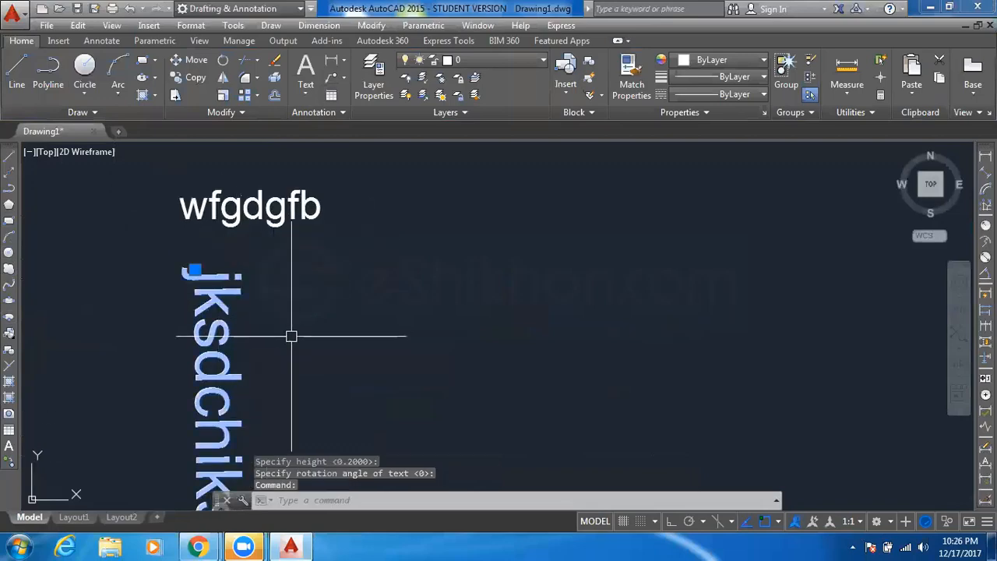
text(ro)
key(Return)
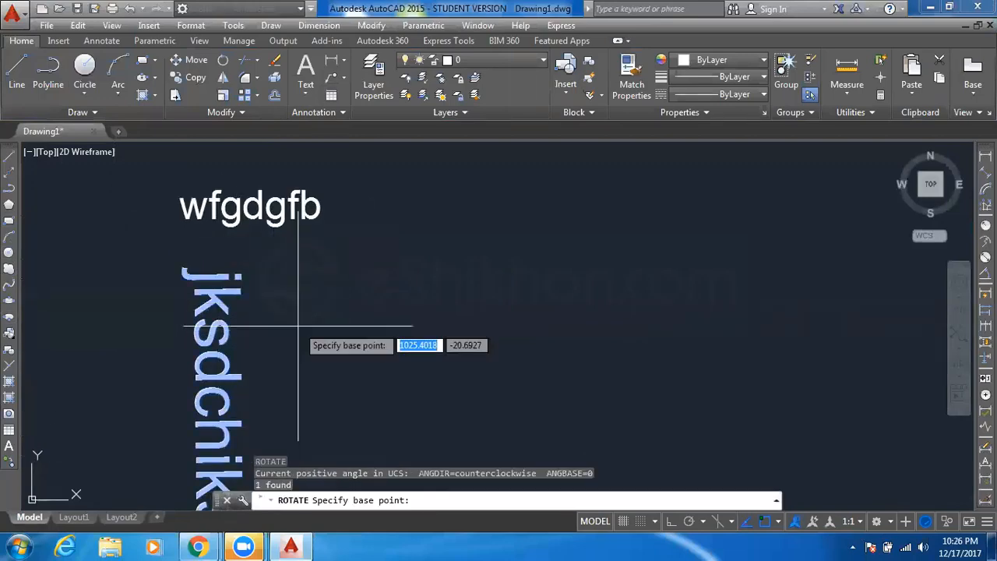
click(183, 273)
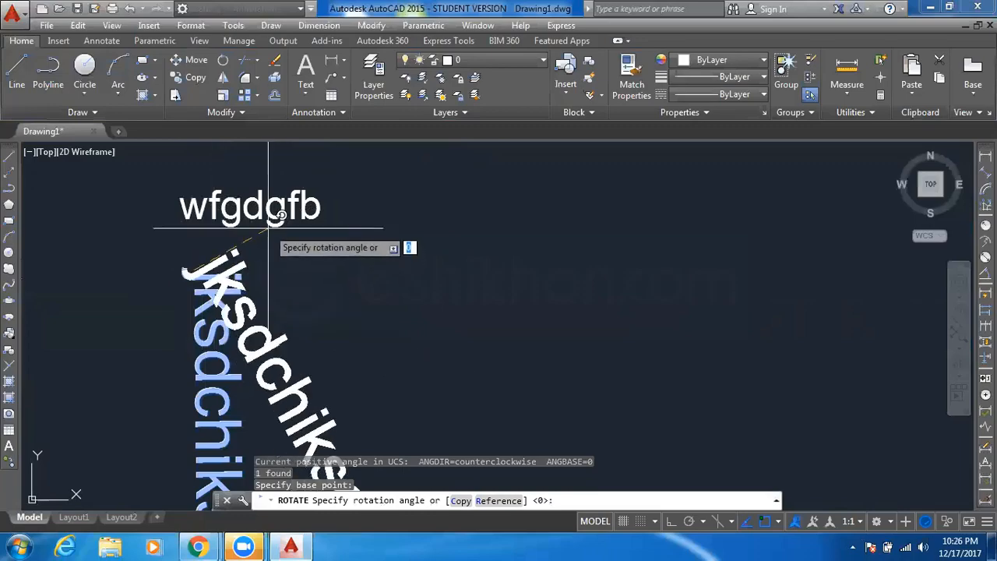
key(F8)
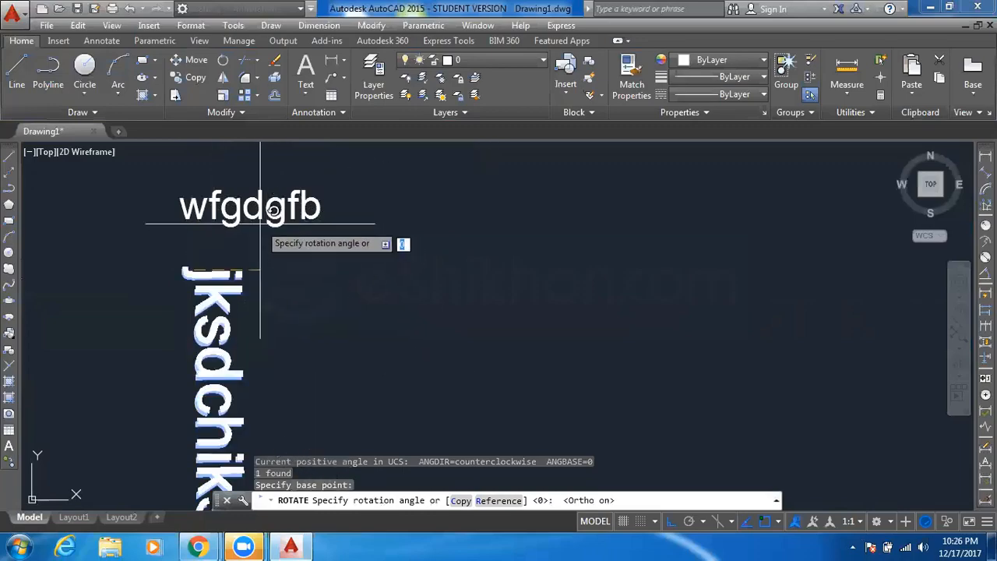
middle_drag(268, 216, 285, 283)
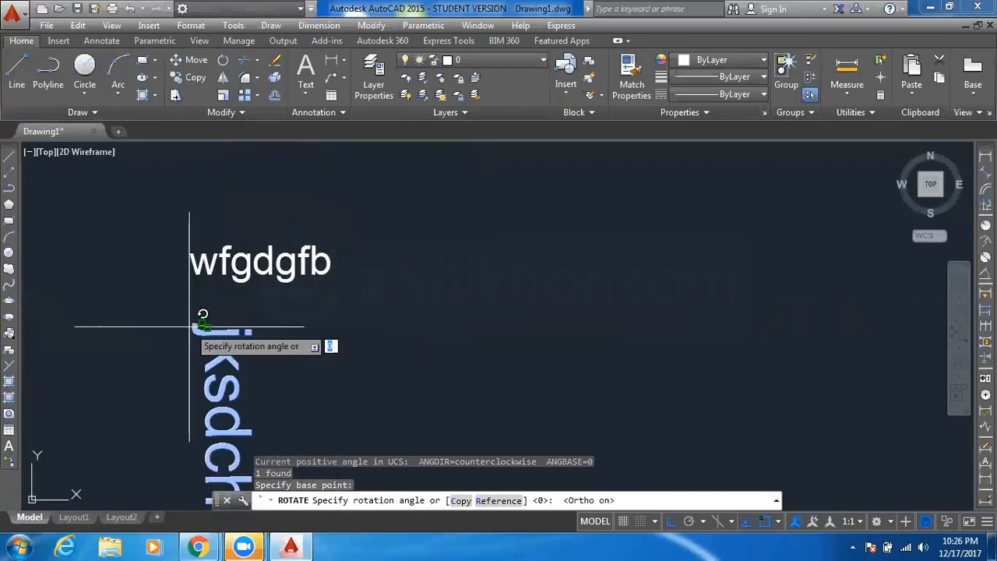
click(212, 176)
Move the "wfgdgfb" multiline text straight up a little to clear the single-line text below it.
click(304, 269)
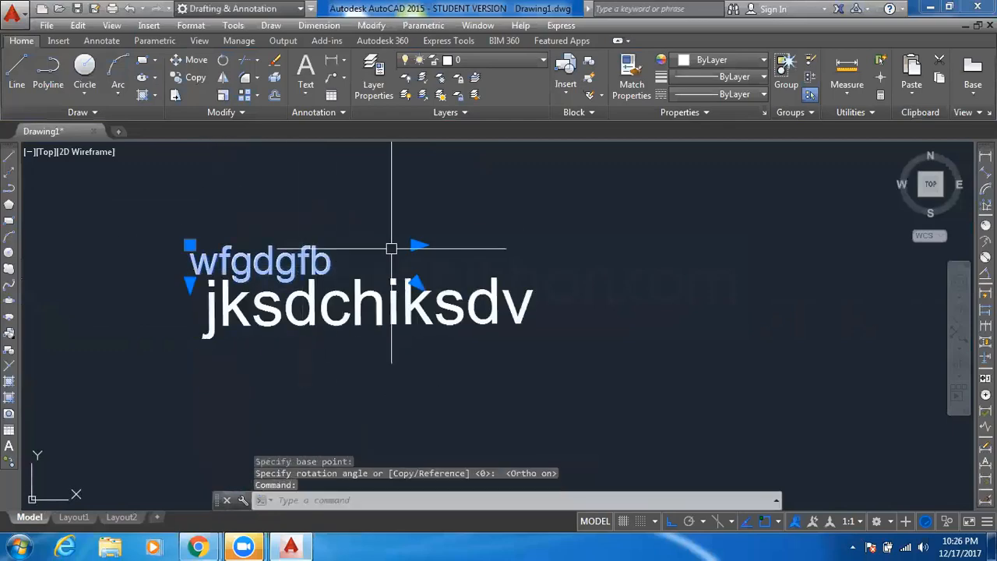
text(m)
key(Return)
click(393, 246)
click(397, 218)
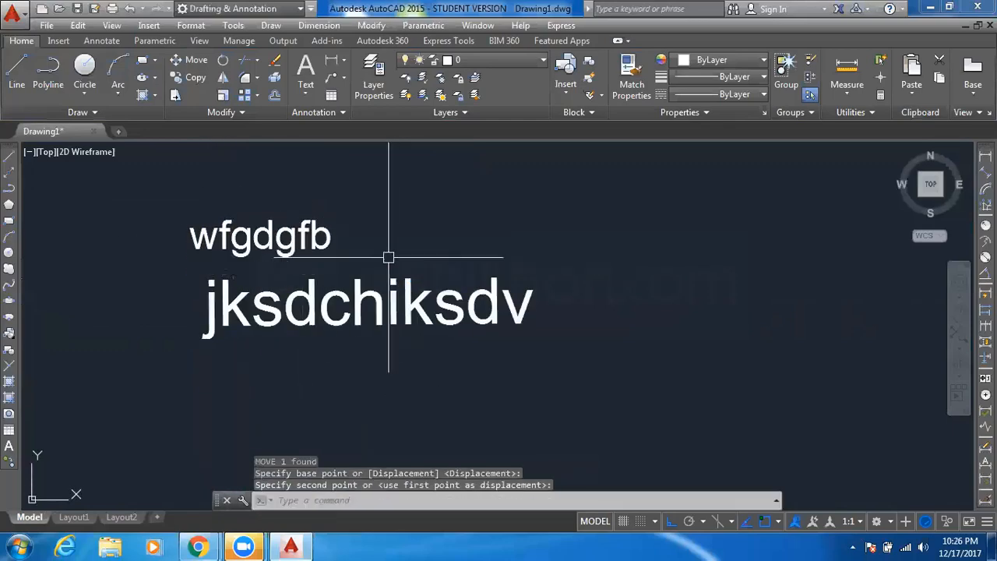
key(Escape)
key(Escape)
Replace the content of the "jksdchiksdv" single-line text with "ESHIKHON".
double_click(387, 313)
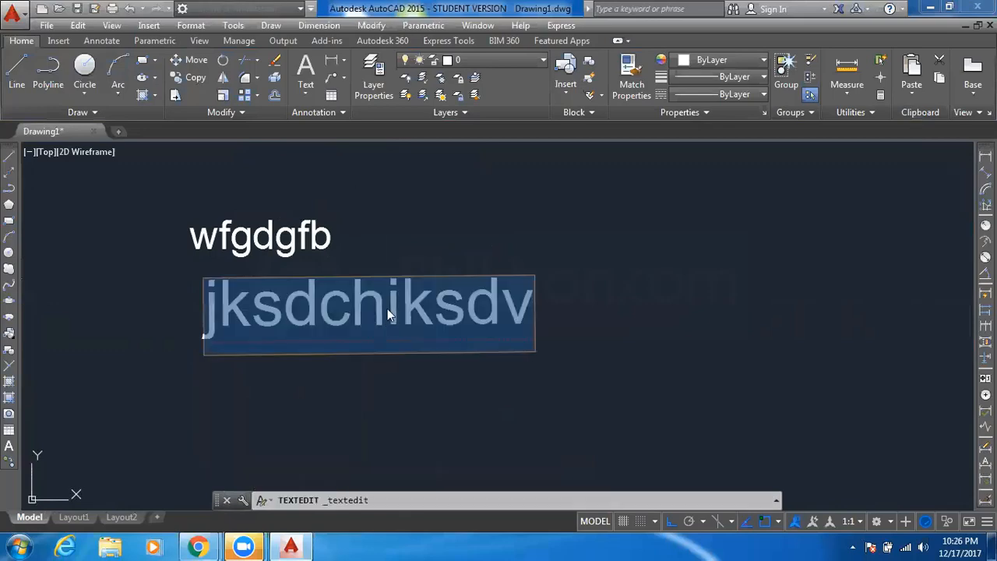
text(E0)
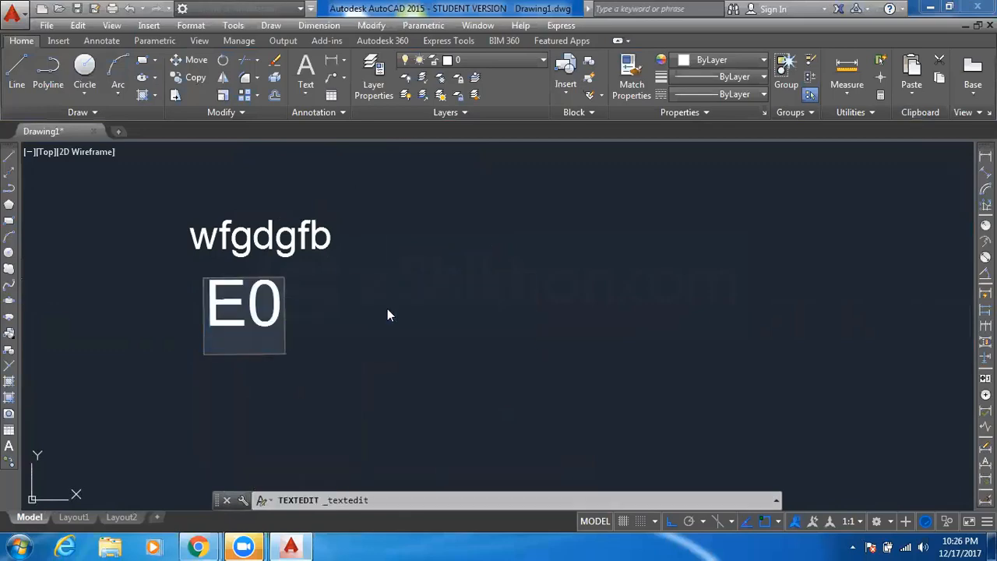
key(BackSpace)
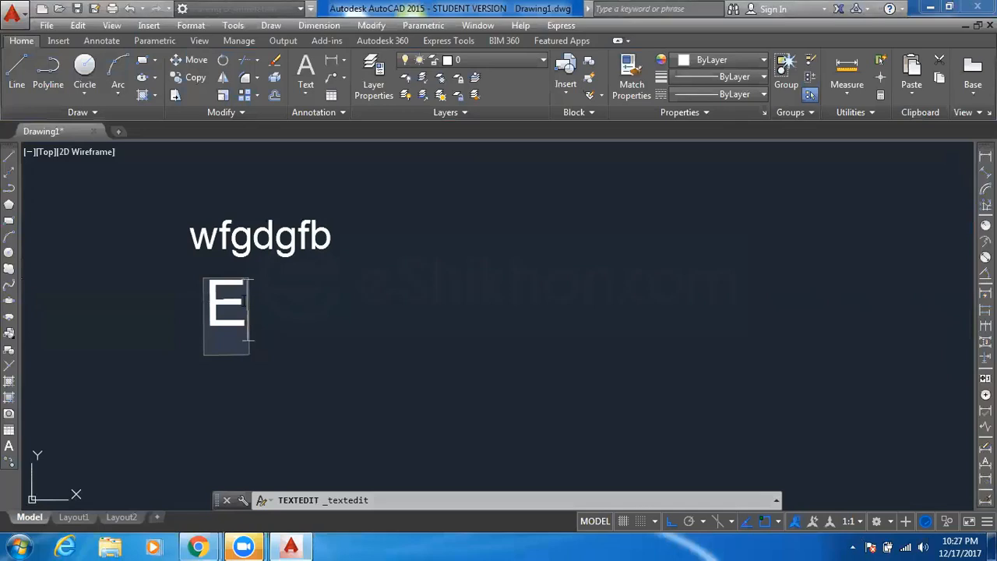
text(SHI)
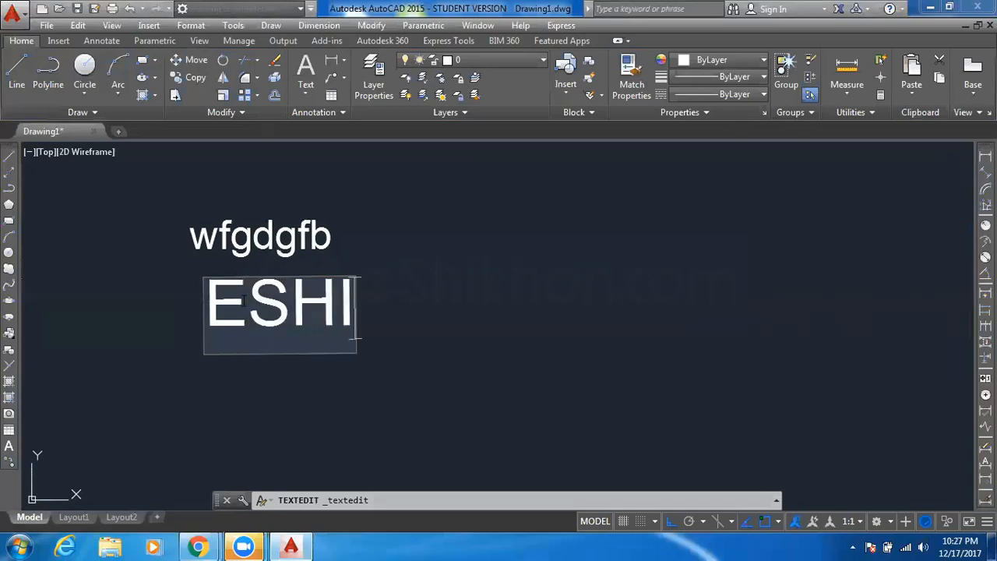
text(KH)
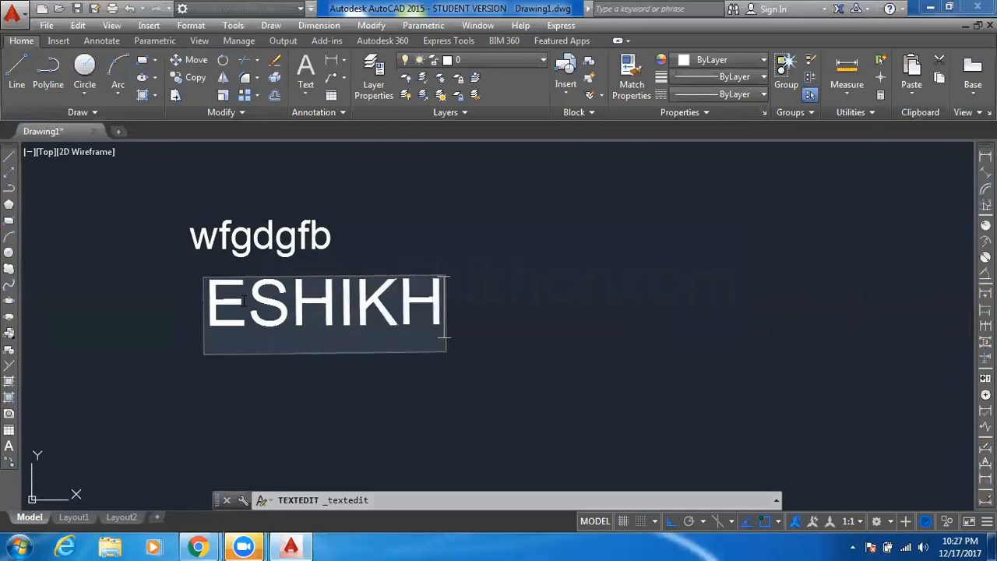
text(ON)
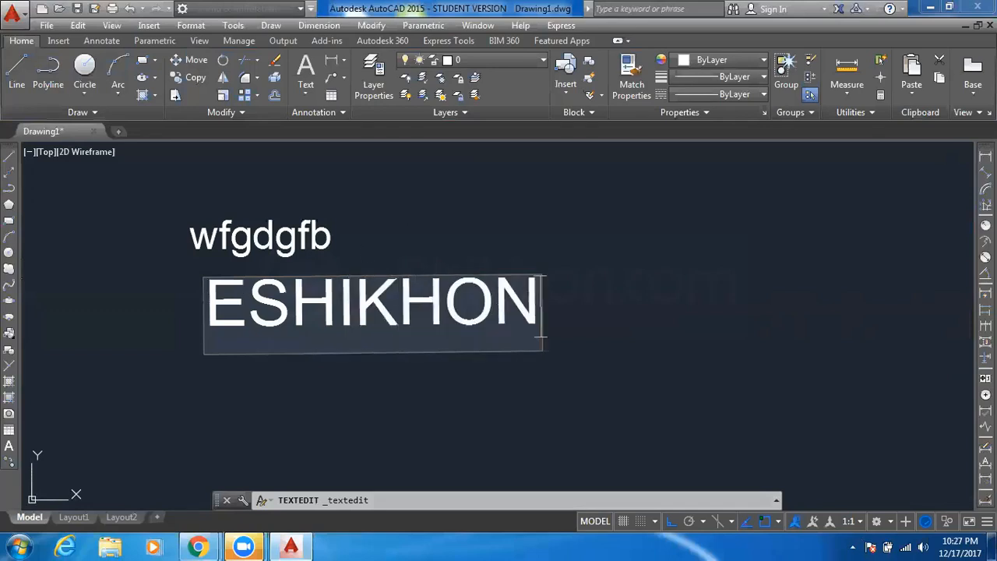
click(398, 214)
Insert a hyphen after the E in the "ESHIKHON" text, and delete the hyphen again.
double_click(305, 312)
text(-)
click(334, 251)
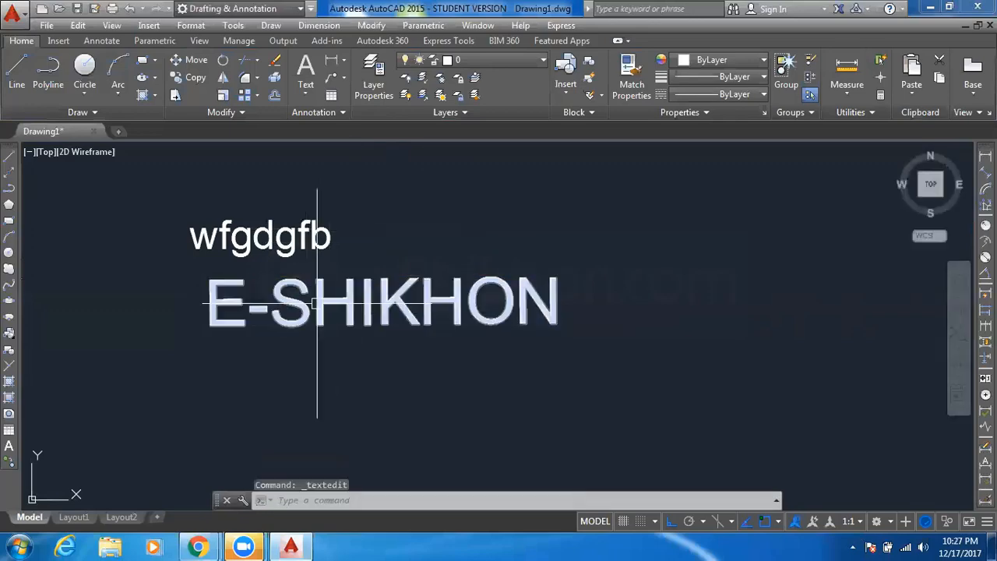
double_click(284, 310)
click(269, 308)
key(BackSpace)
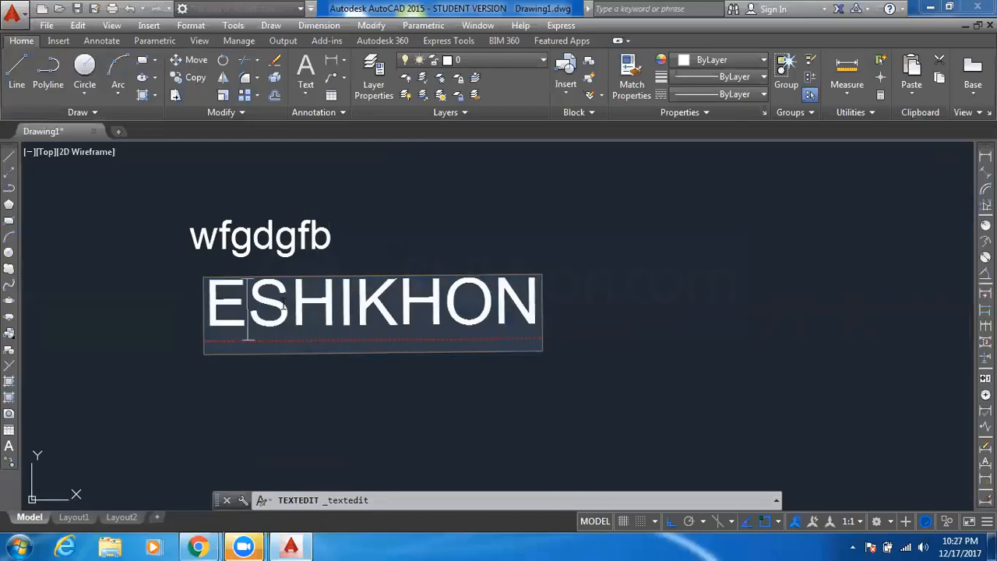
click(396, 220)
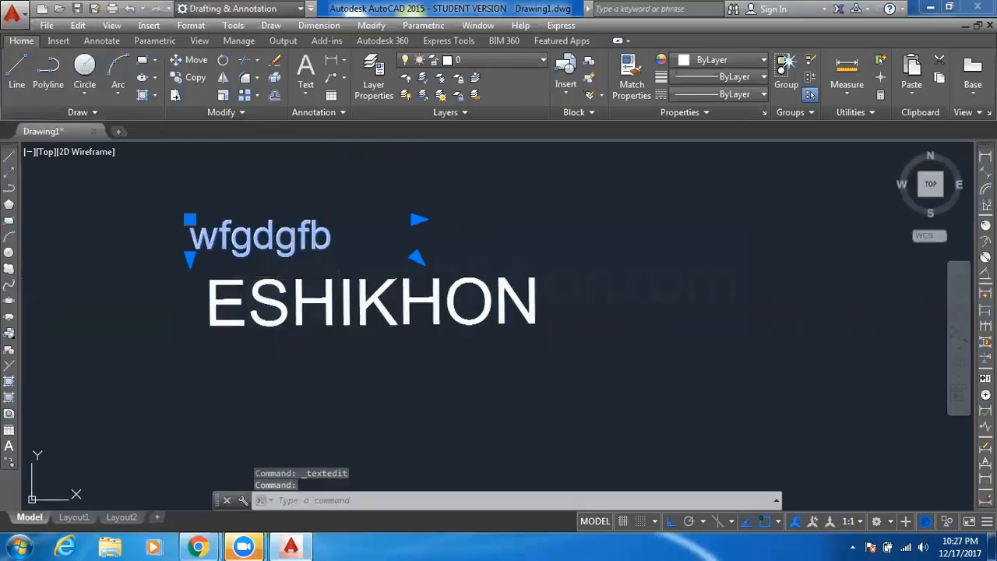
Open the "wfgdgfb" multiline text for editing and select its whole content.
double_click(394, 224)
click(454, 196)
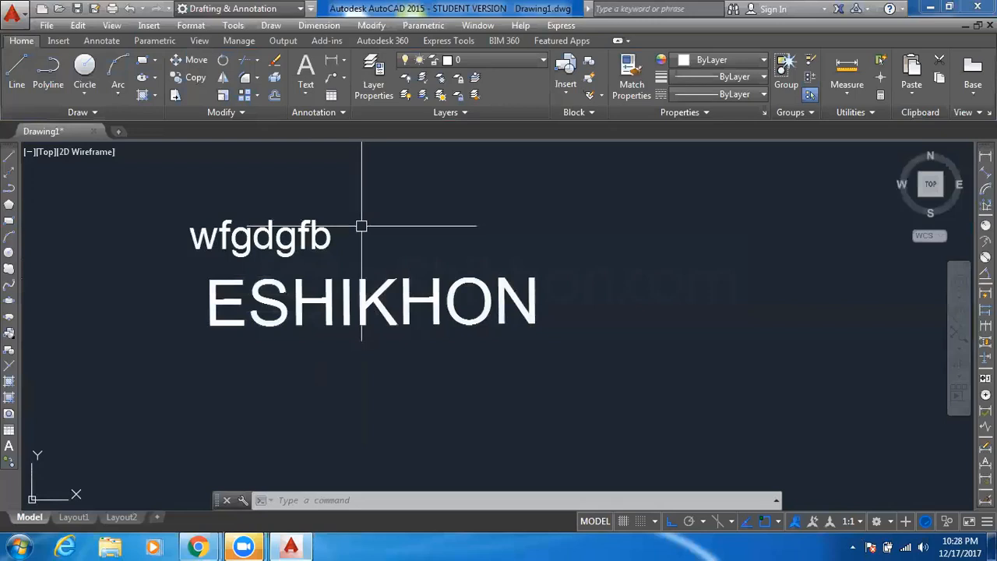
double_click(317, 238)
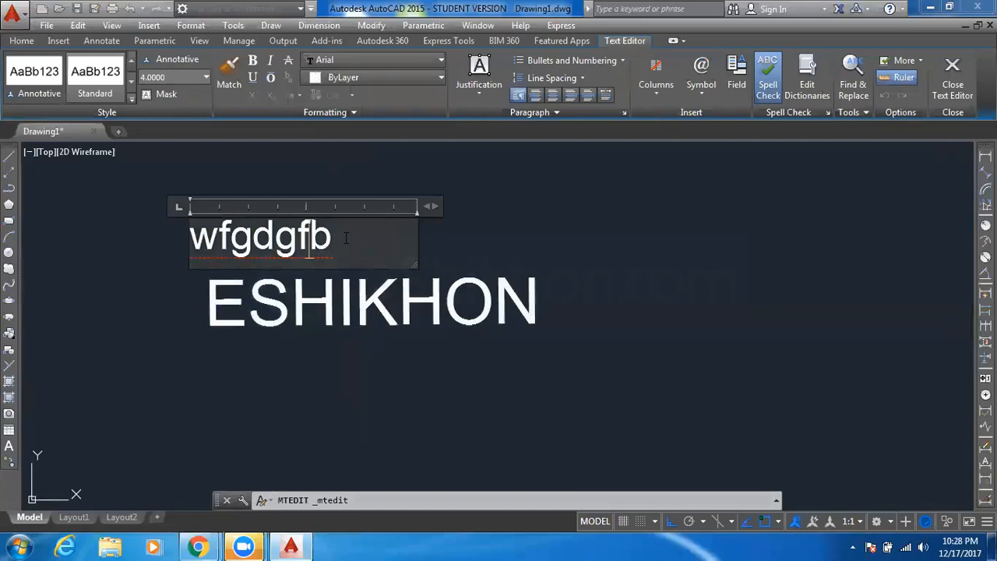
double_click(242, 237)
click(287, 243)
drag(329, 230, 79, 105)
click(131, 99)
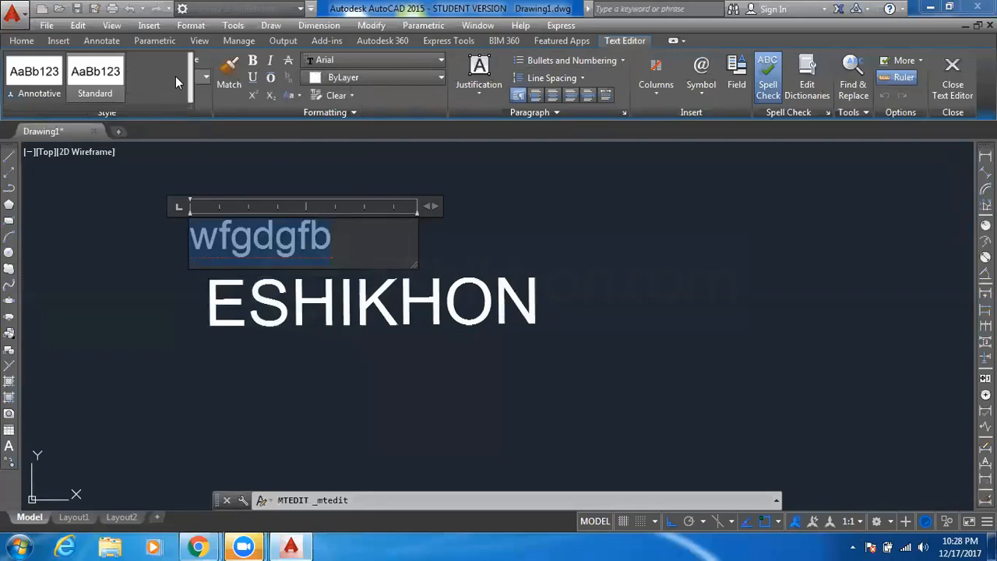
Try the fonts Arial TUR, BrowalliaUPC and Cordia New on the selected "wfgdgfb" text.
click(367, 77)
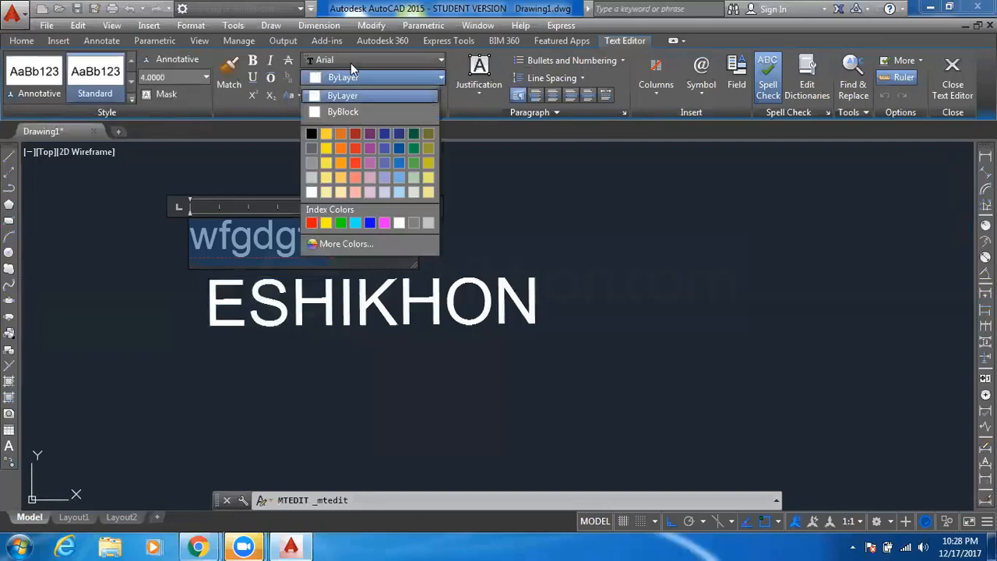
click(349, 60)
click(349, 60)
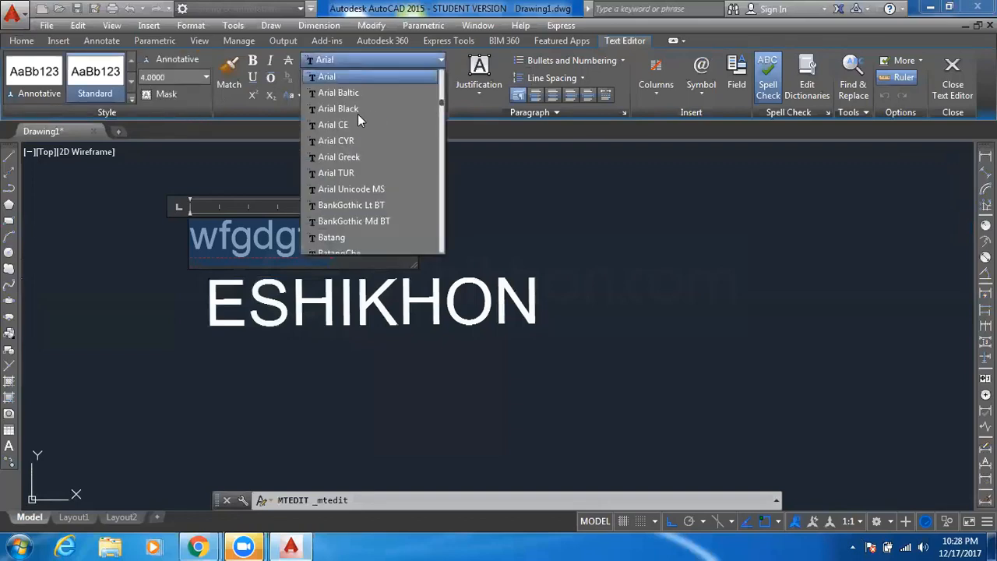
click(351, 171)
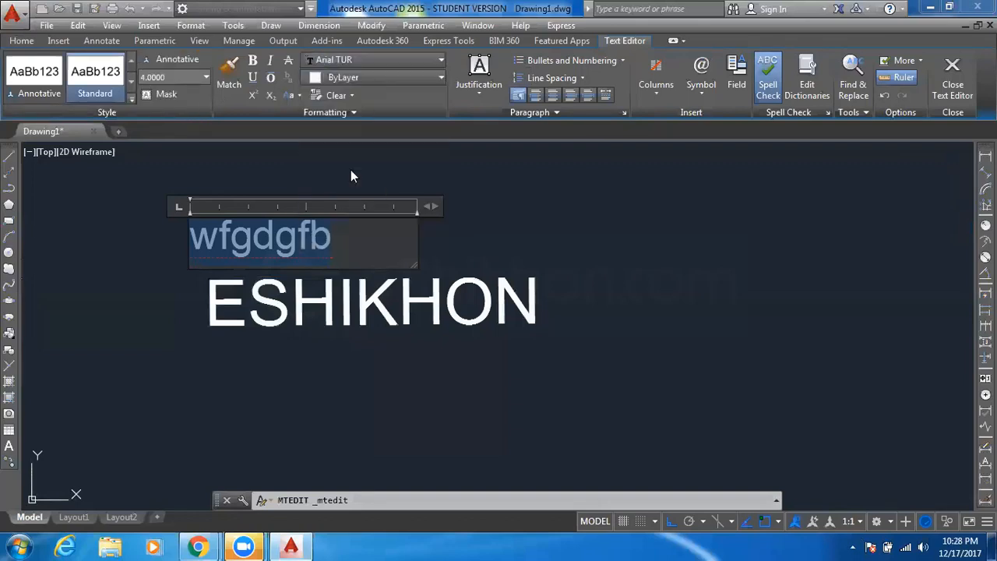
click(383, 59)
click(366, 219)
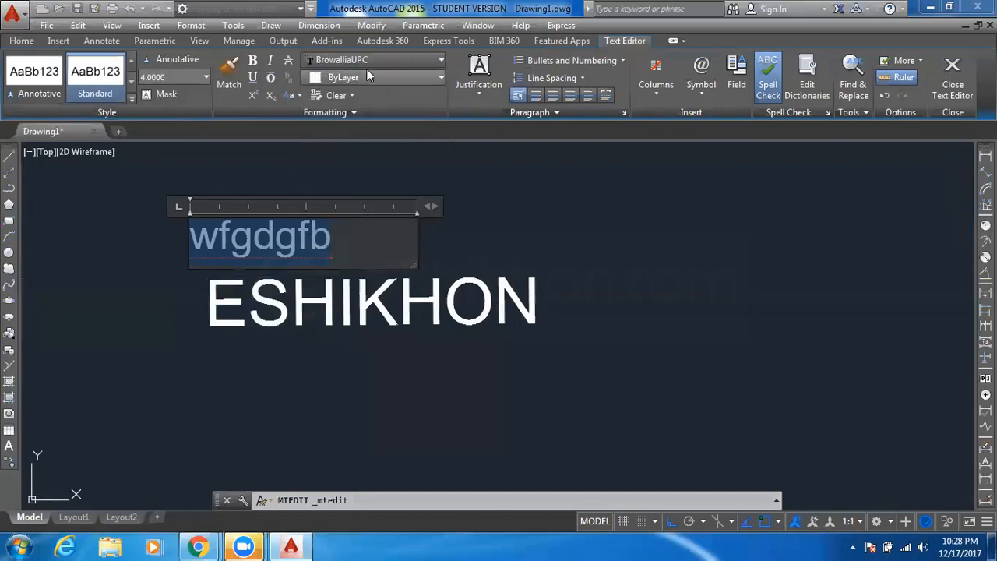
click(366, 62)
scroll(377, 150, down, 2)
click(366, 198)
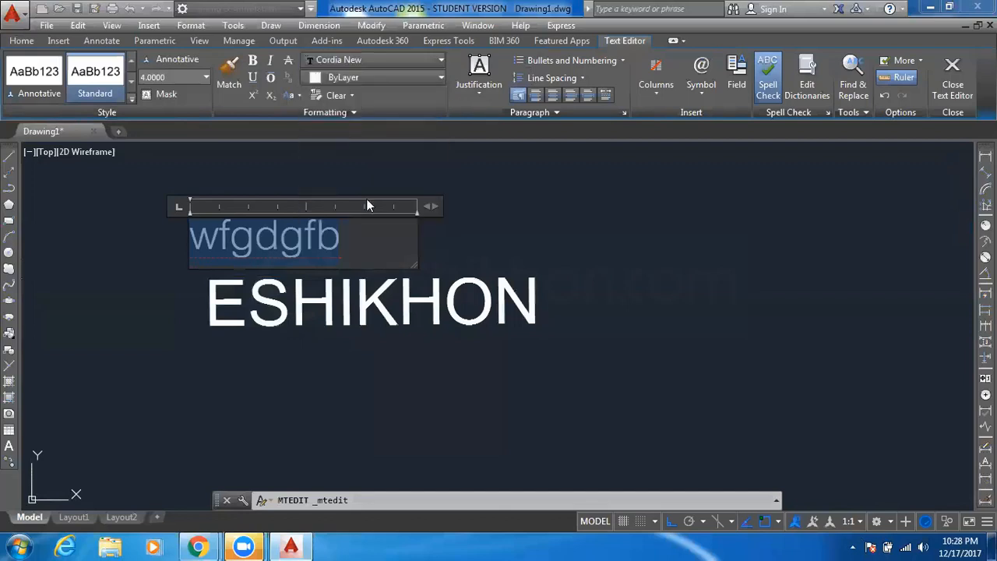
Set the font of the selected "wfgdgfb" text to Dosis.
click(384, 62)
scroll(375, 168, down, 1)
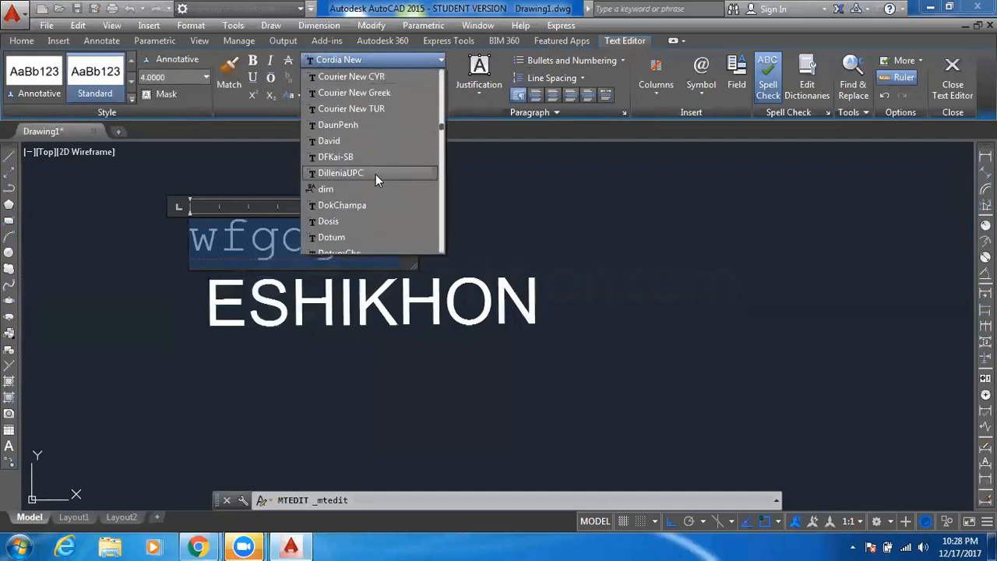
click(363, 220)
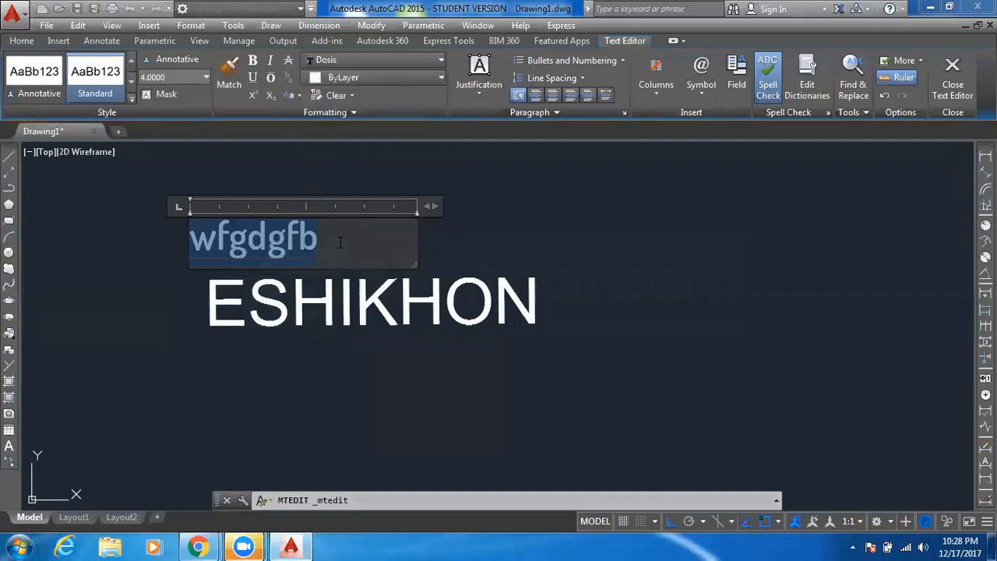
Colour the selected "wfgdgfb" text red with the 237,31,36 swatch.
click(371, 79)
click(356, 166)
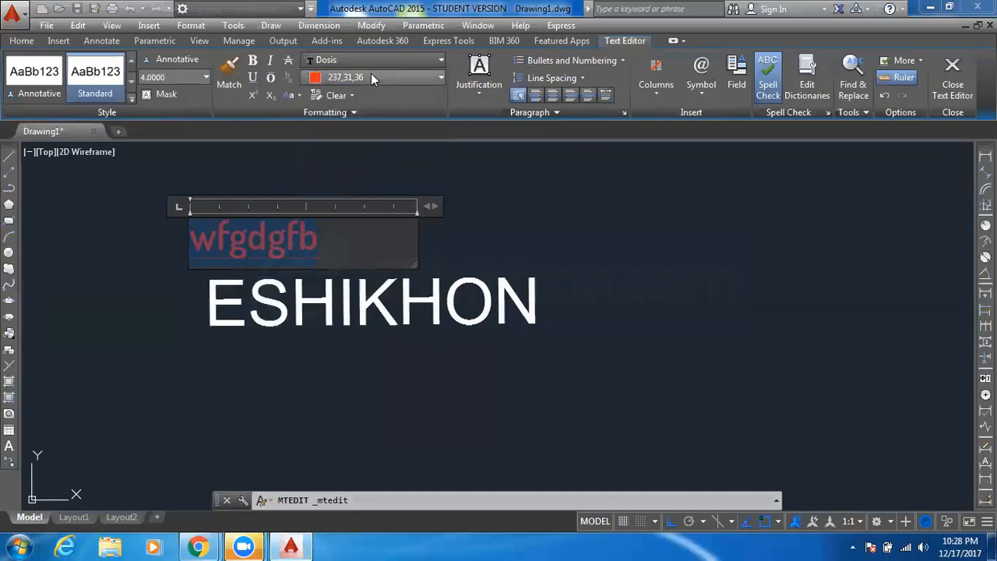
click(371, 77)
key(Escape)
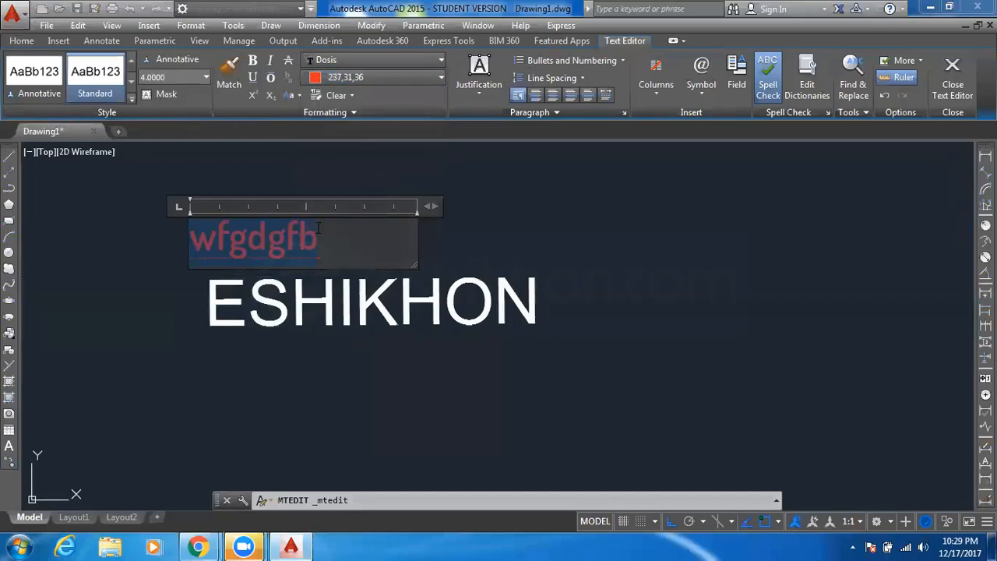
Replace the selected "wfgdgfb" content of the multiline text with "ESHIKHON".
text(ES)
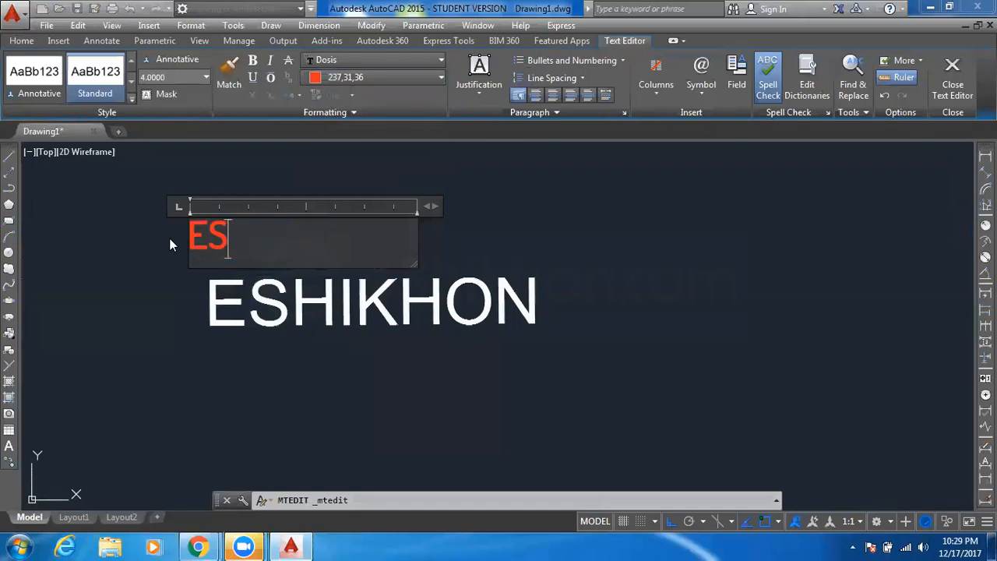
text(HI)
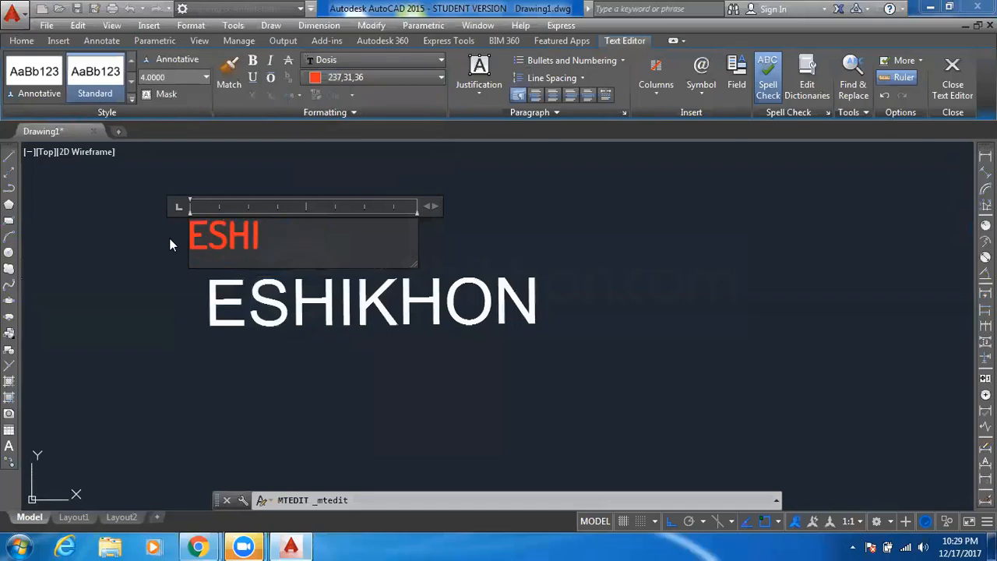
text(KHON)
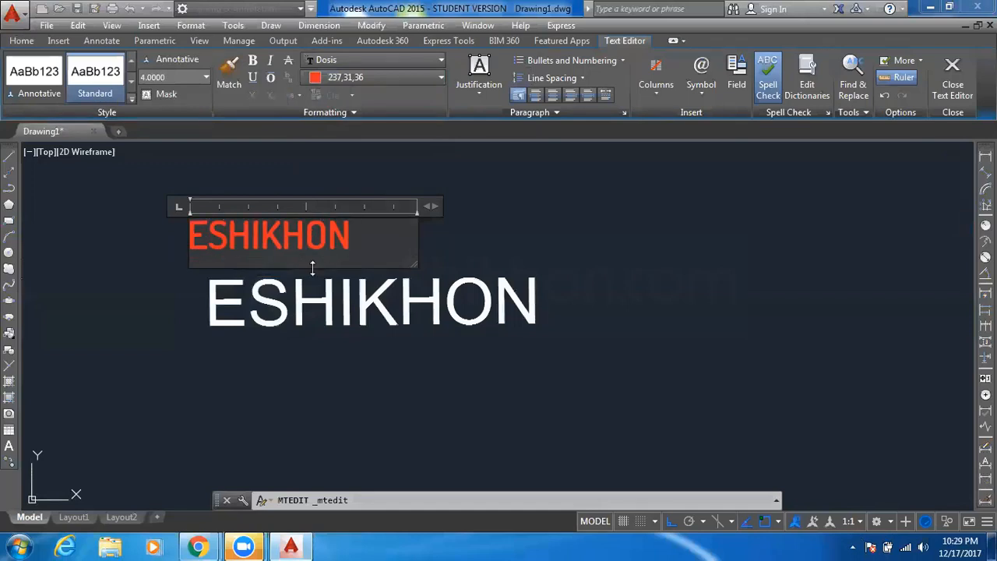
Give the "ESHIKHON" multiline text the light blue colour 122,175,223 and make it bold, italic and underlined.
drag(376, 249, 155, 184)
click(341, 78)
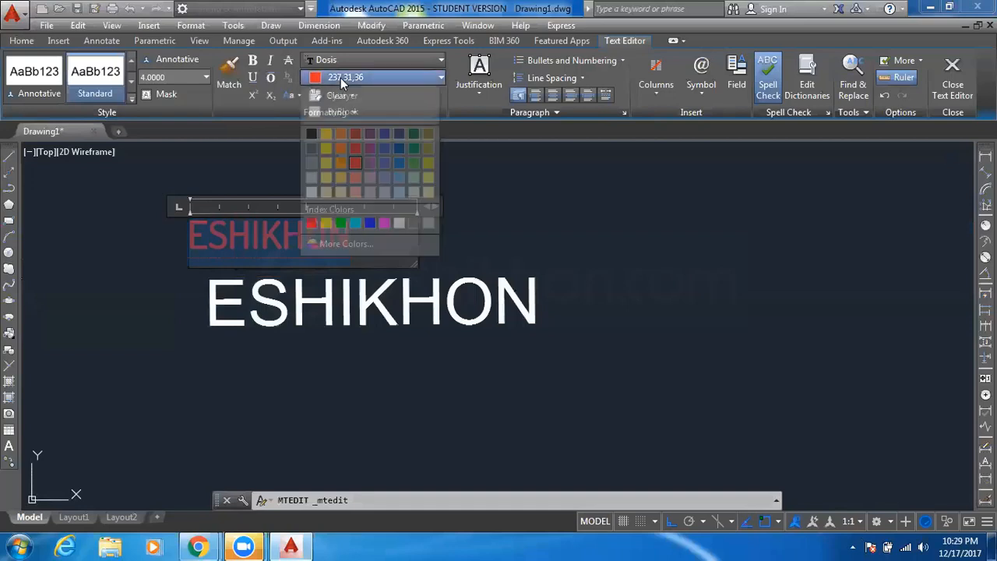
click(402, 176)
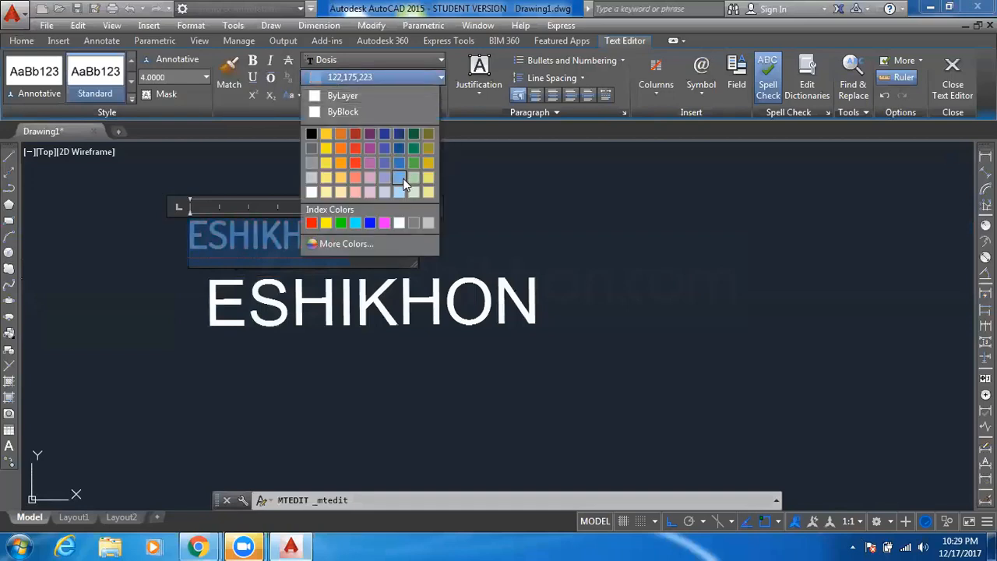
click(253, 60)
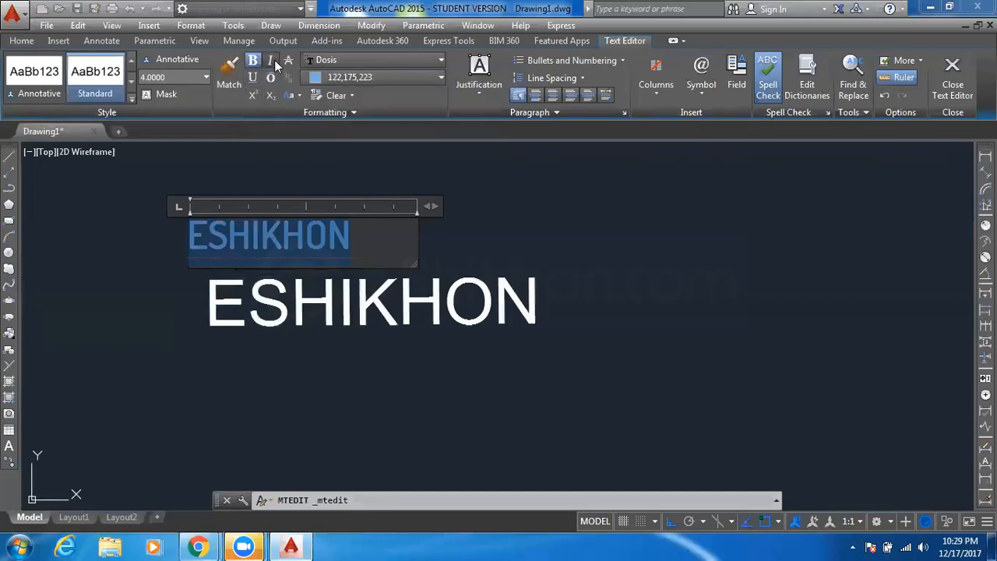
click(271, 61)
click(252, 77)
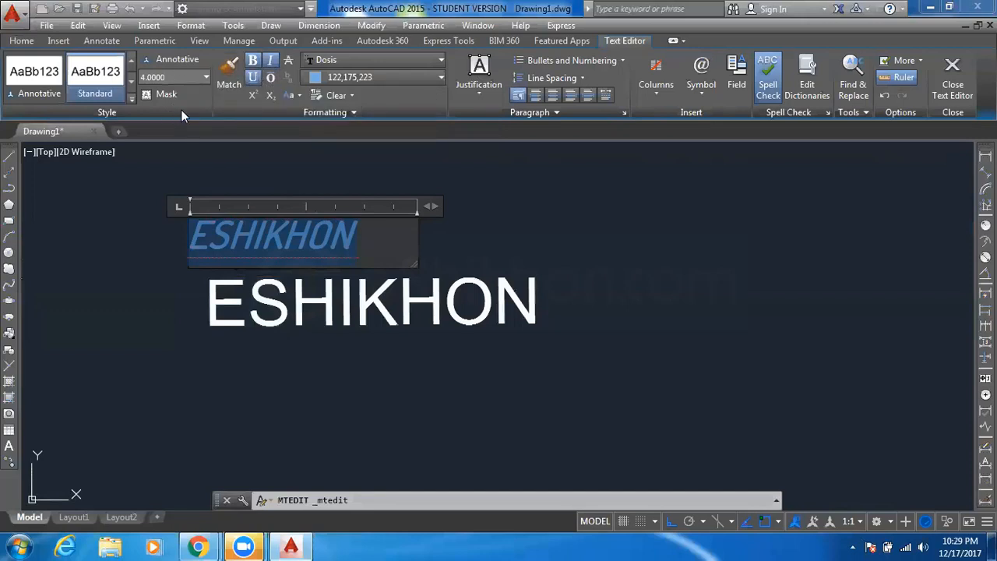
Turn on a background mask with a Cyan fill for the "ESHIKHON" multiline text.
click(161, 95)
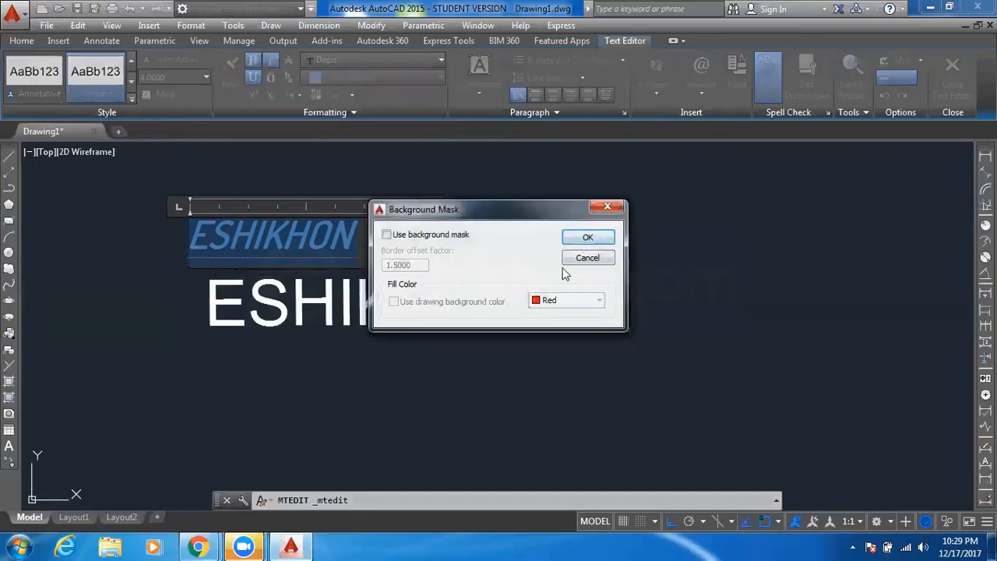
click(430, 235)
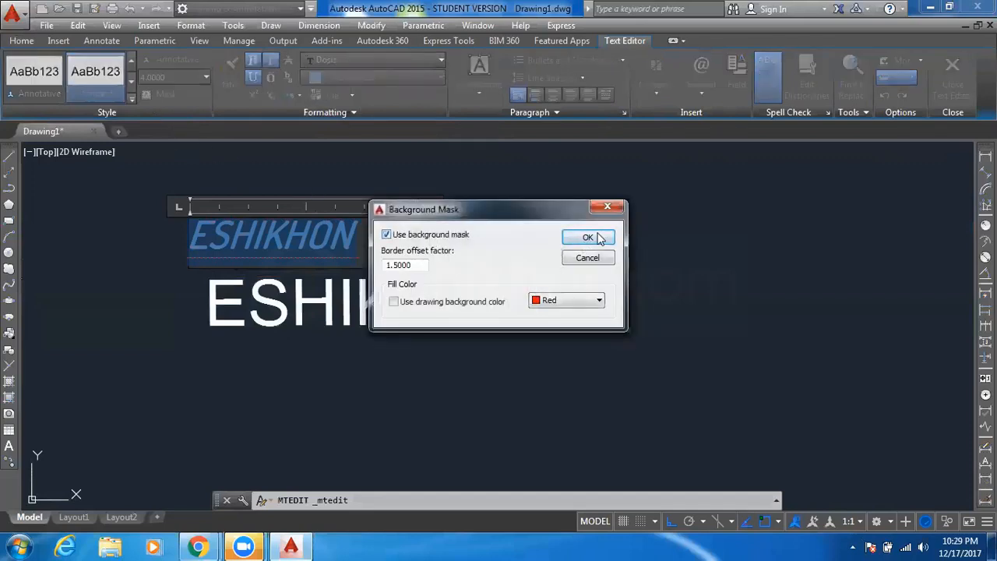
click(563, 300)
click(553, 350)
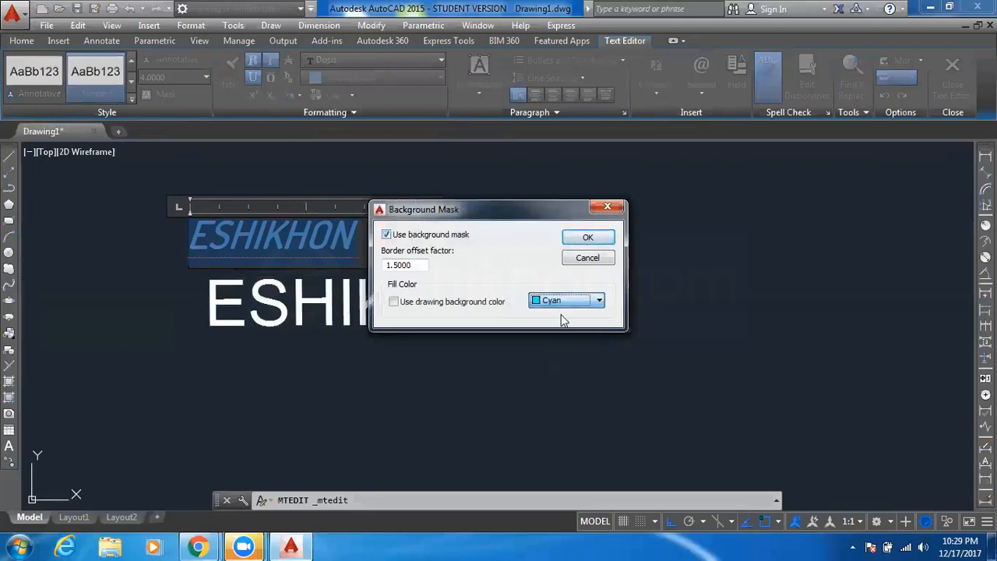
click(587, 237)
click(384, 244)
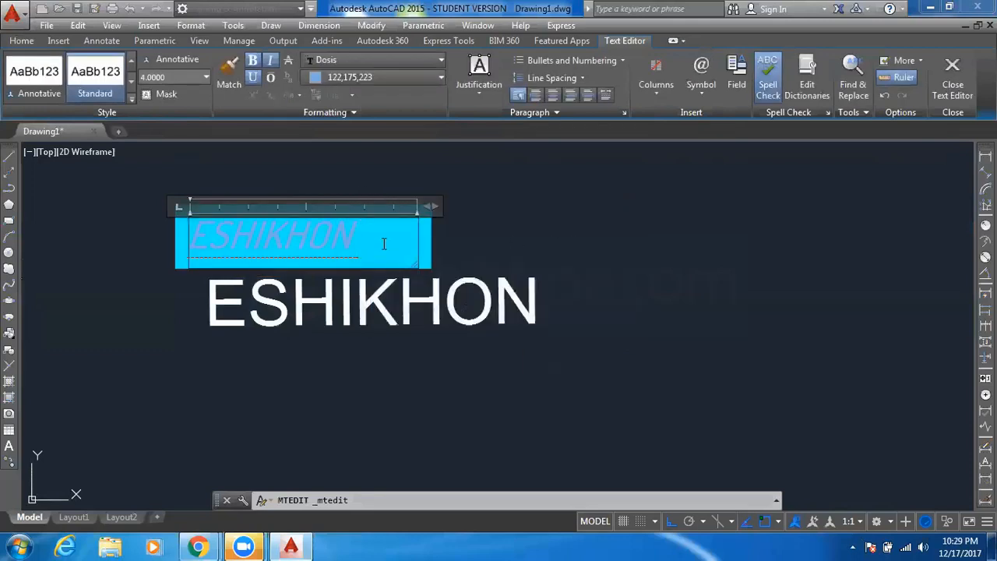
Switch the multiline text's background mask fill to the drawing background color.
drag(383, 237, 196, 236)
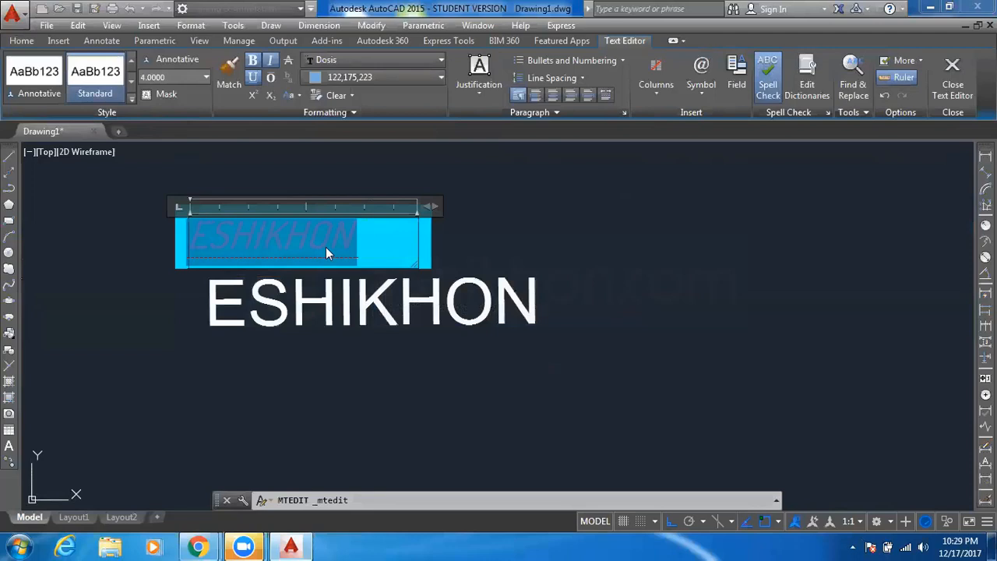
click(161, 93)
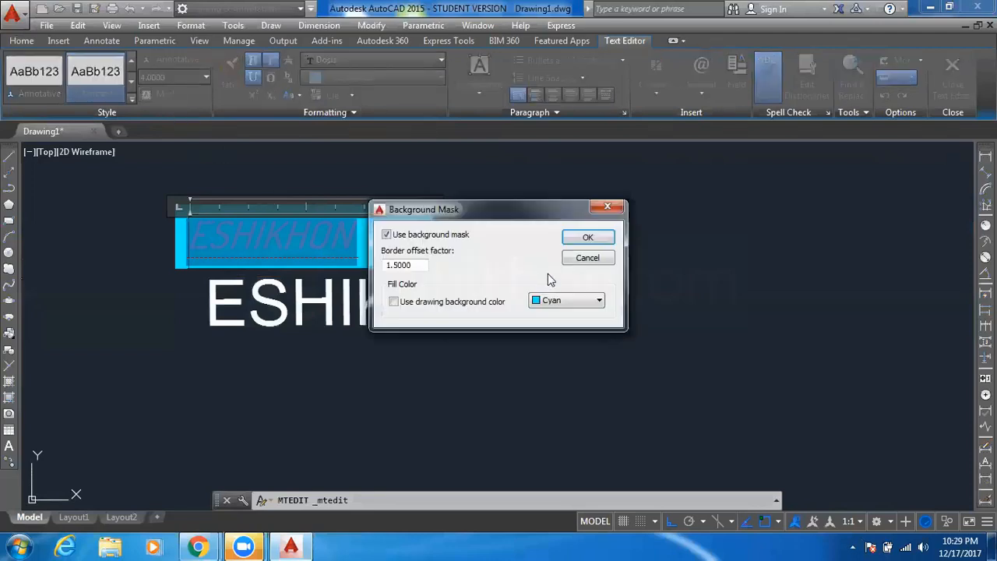
click(420, 303)
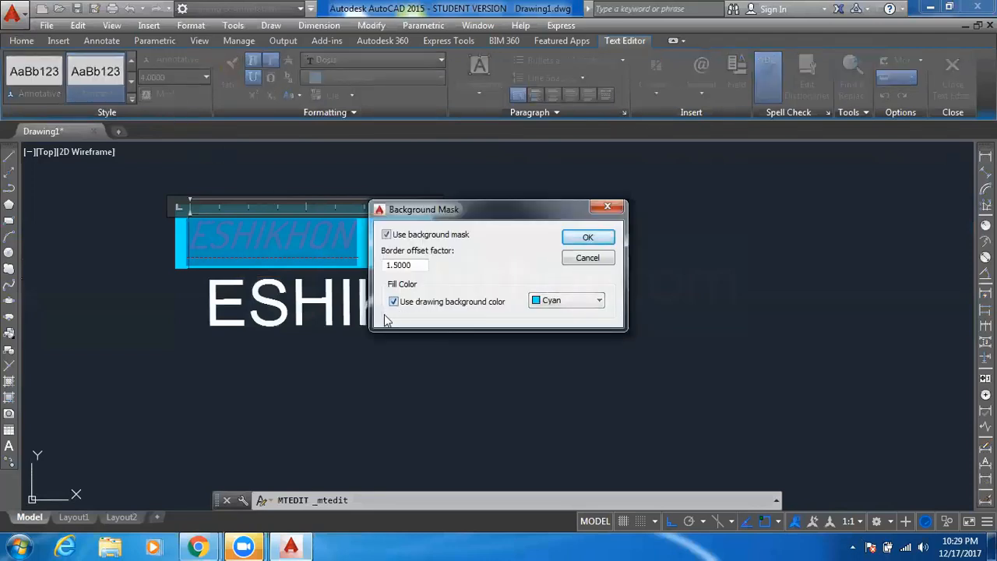
click(581, 237)
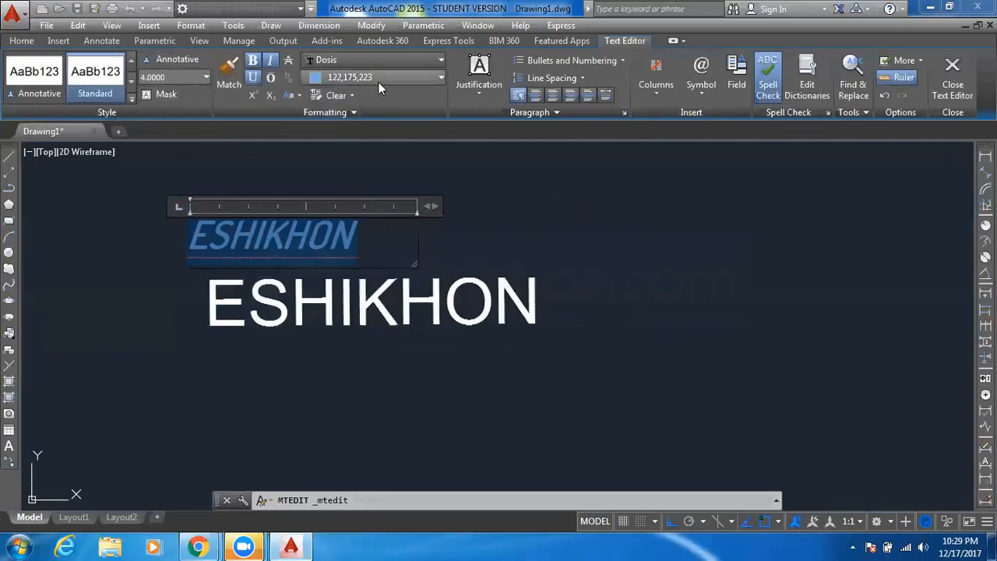
Set the multiline text's justification to Top Center, and align its paragraph to the left.
click(490, 93)
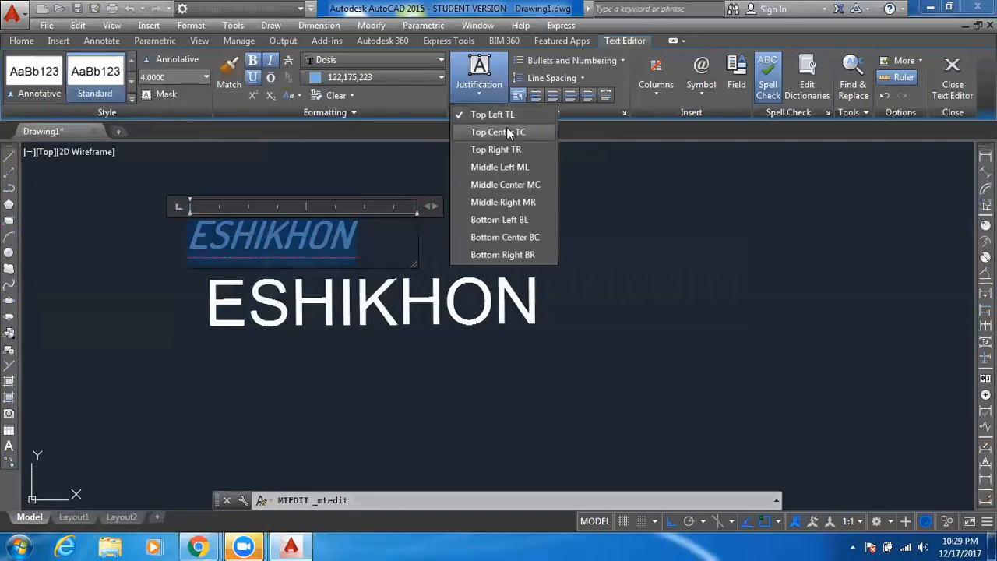
click(502, 133)
click(478, 91)
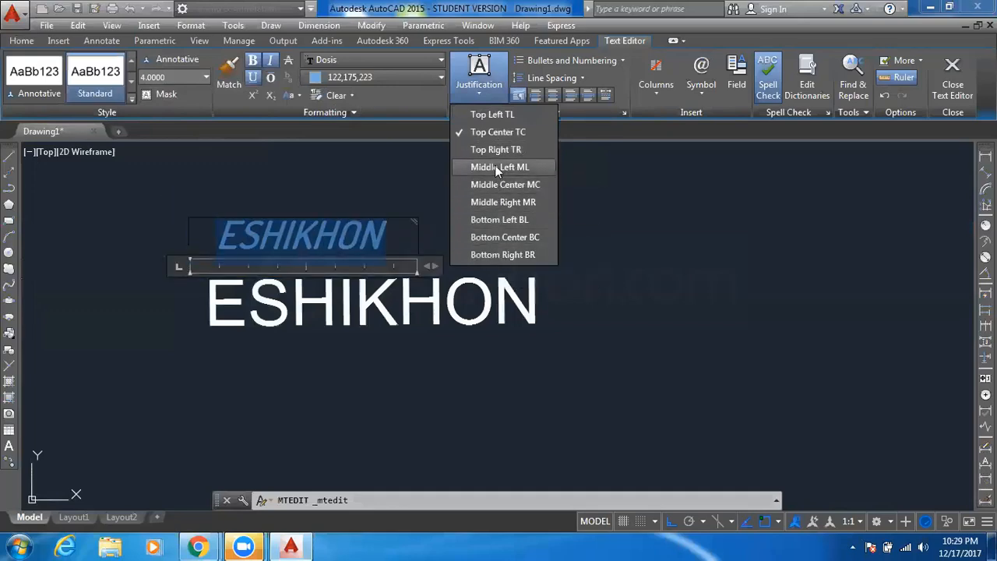
click(549, 114)
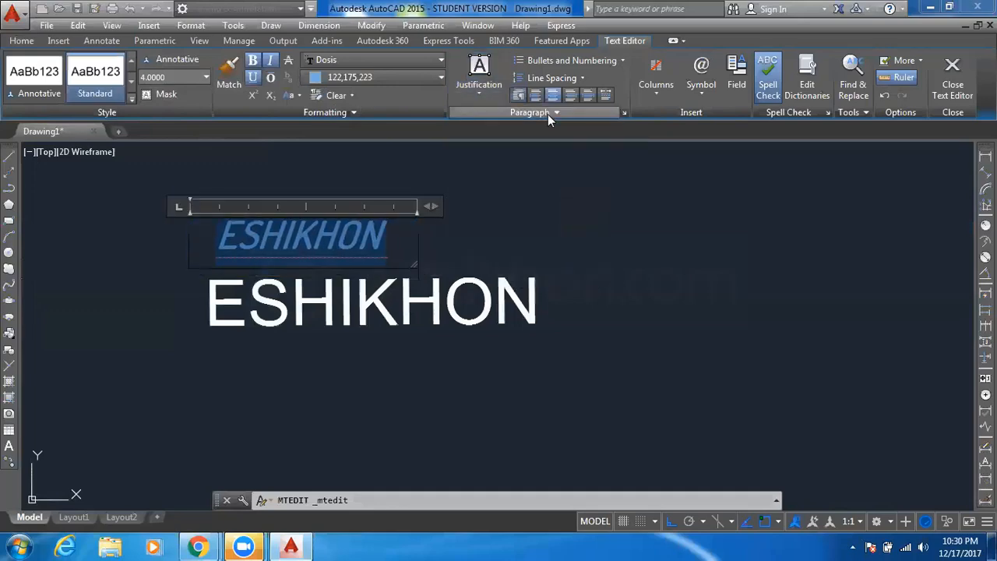
click(538, 97)
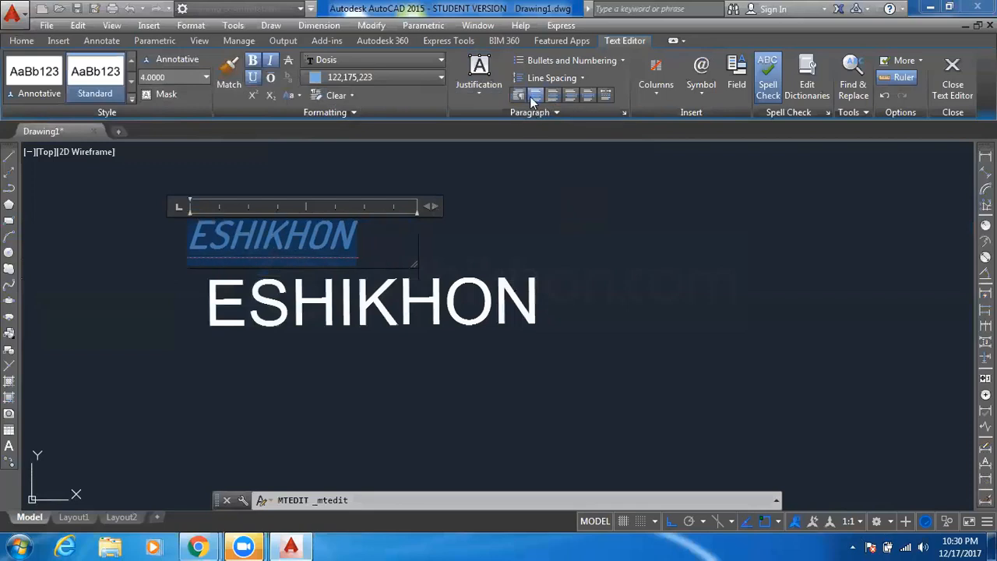
click(580, 78)
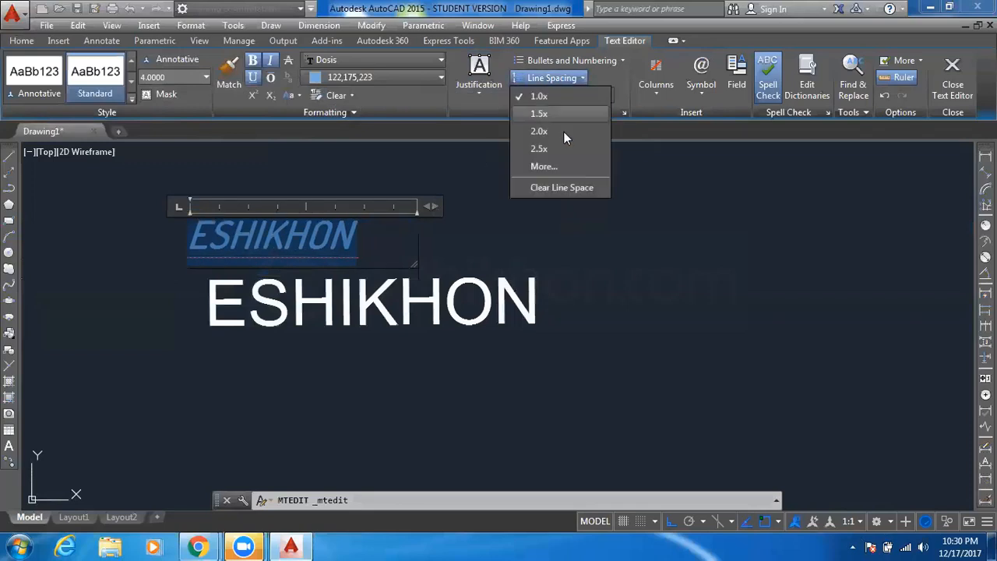
click(546, 61)
click(620, 62)
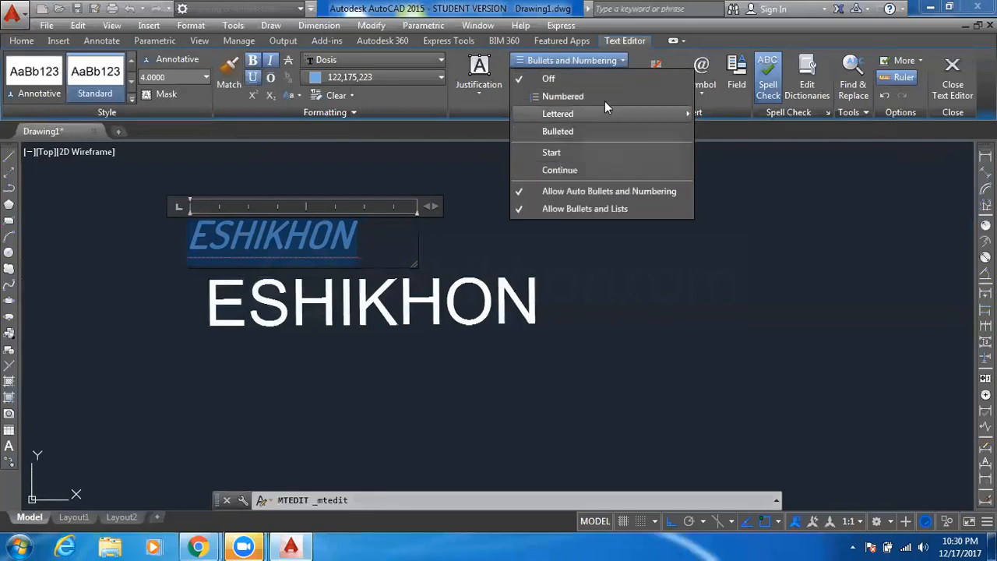
click(700, 62)
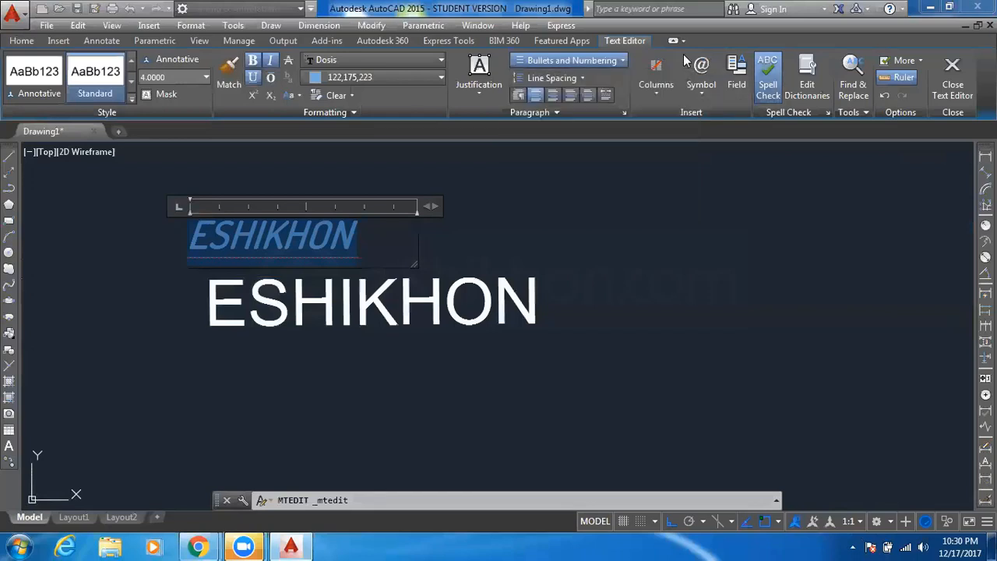
click(700, 78)
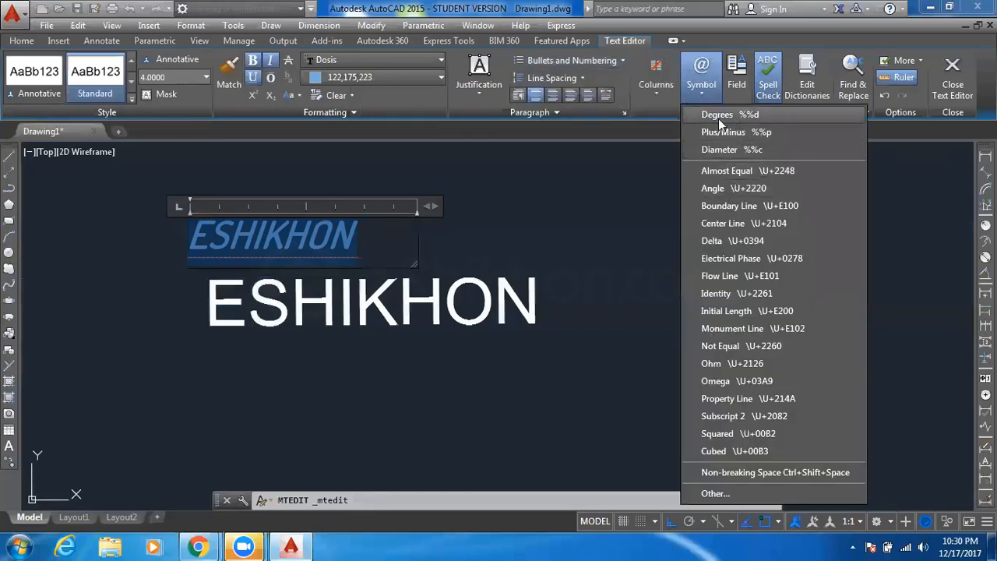
Use Find and Replace to change "ESHIKHON" to "E-SHIKHON" in the multiline text, and exit the text editor.
click(705, 42)
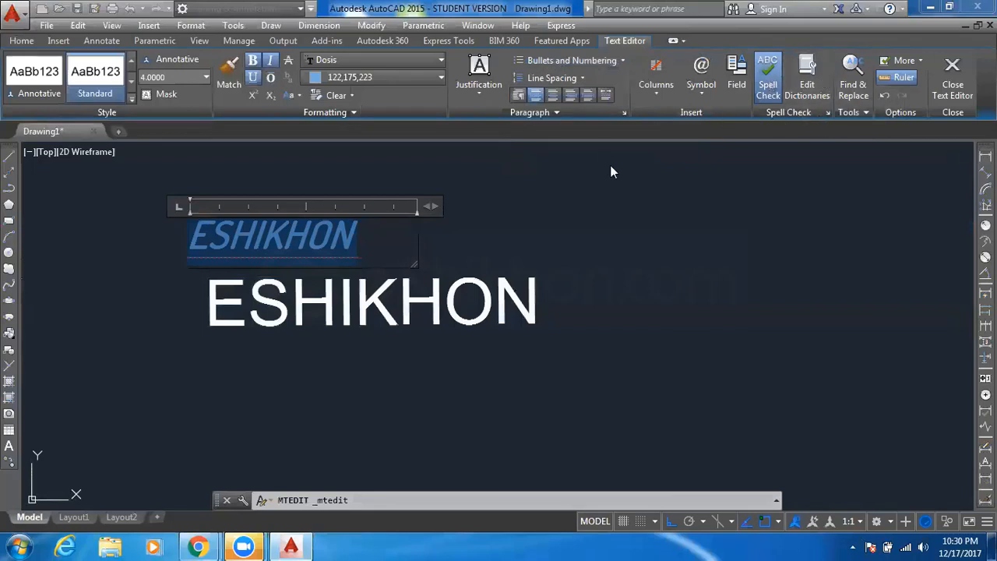
click(853, 77)
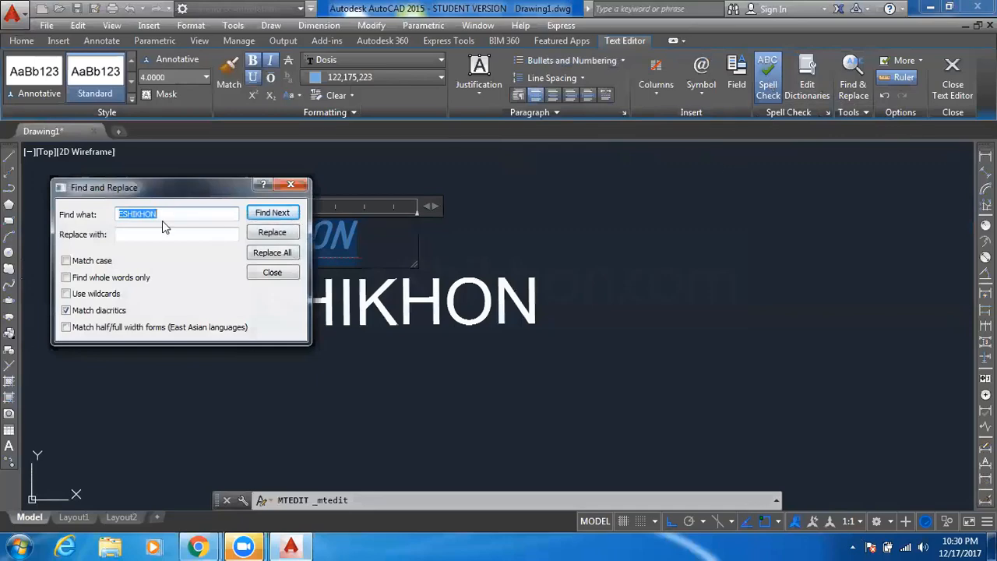
click(176, 216)
click(154, 232)
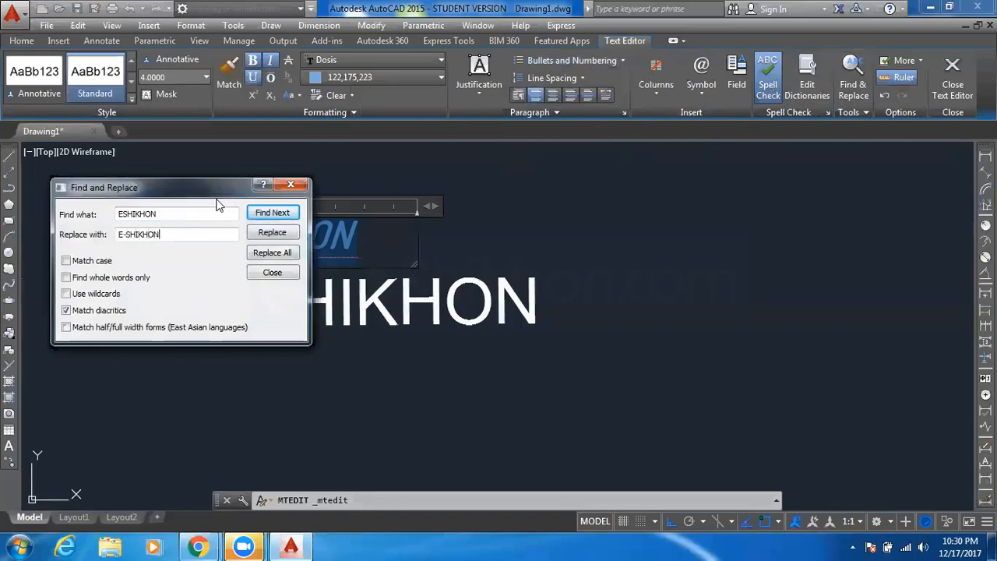
click(280, 215)
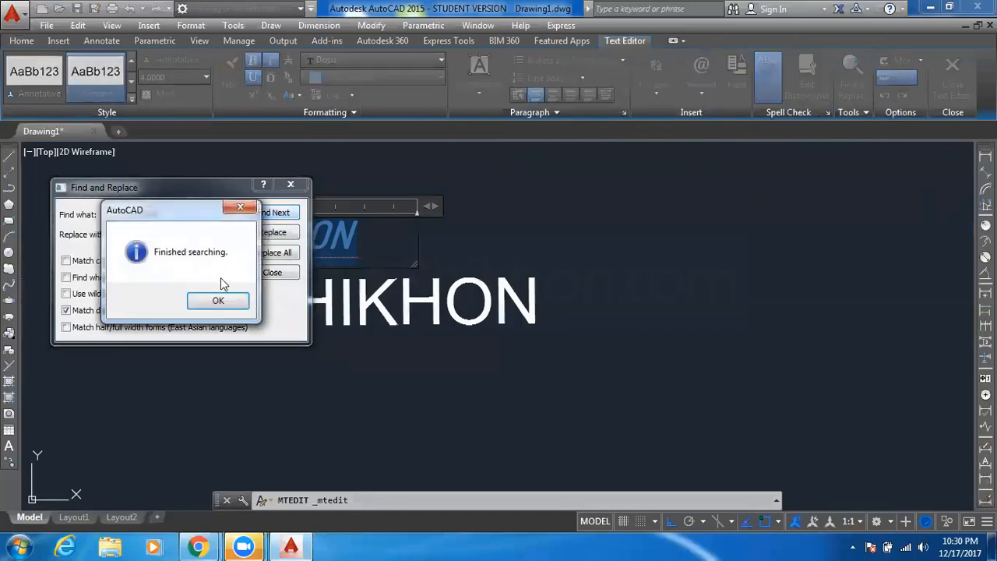
click(218, 302)
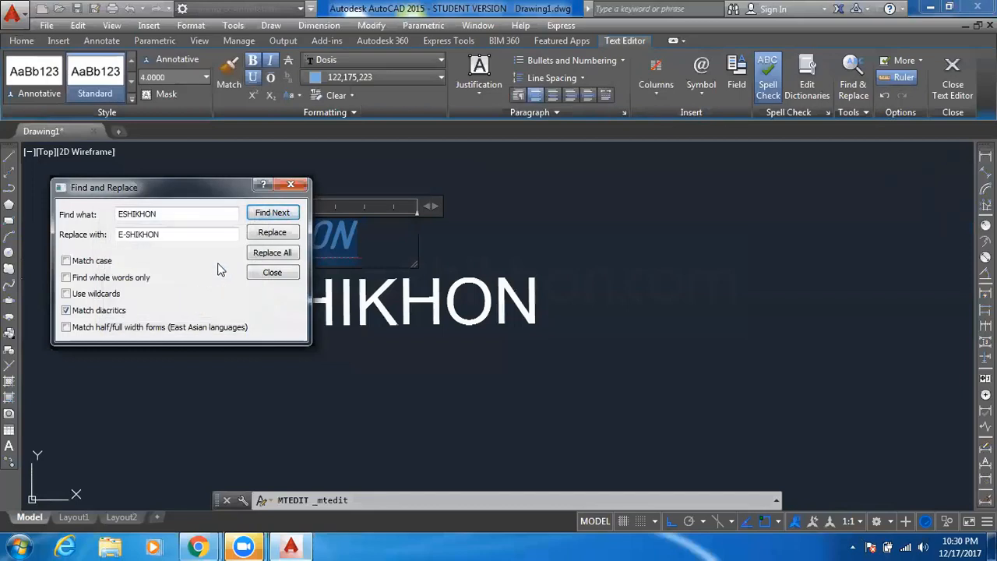
click(268, 232)
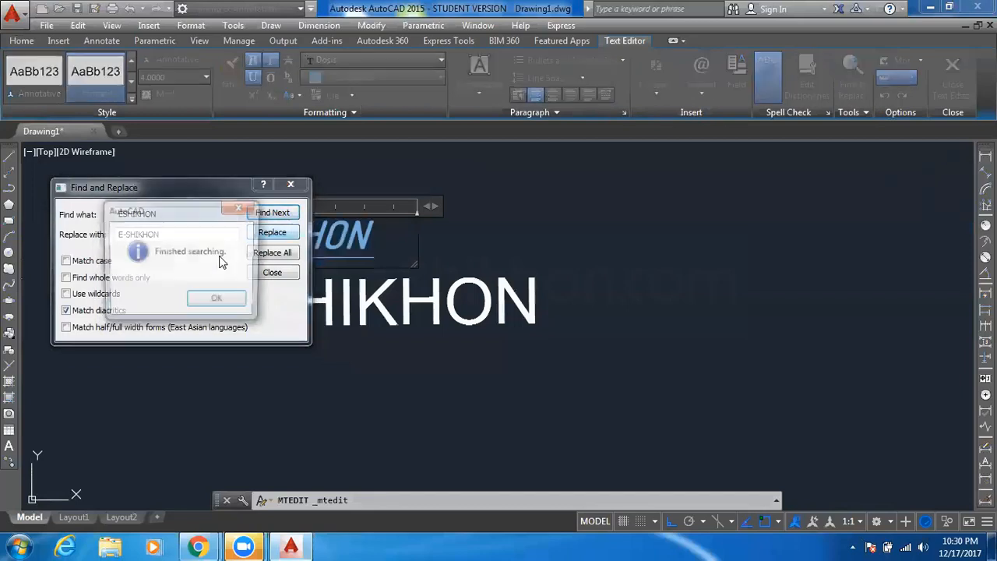
click(216, 297)
key(Escape)
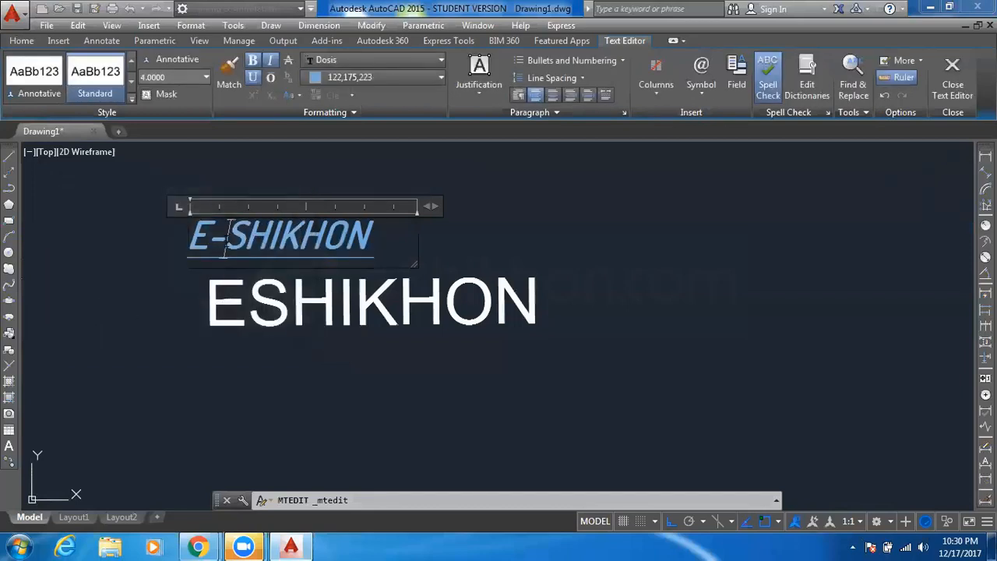
drag(376, 239, 174, 237)
click(303, 239)
drag(382, 231, 203, 230)
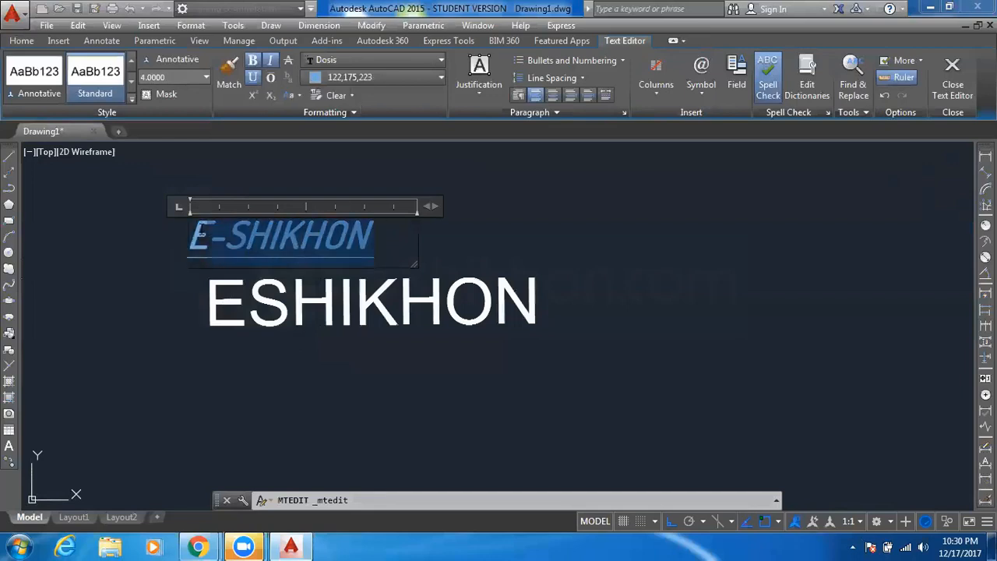
click(266, 232)
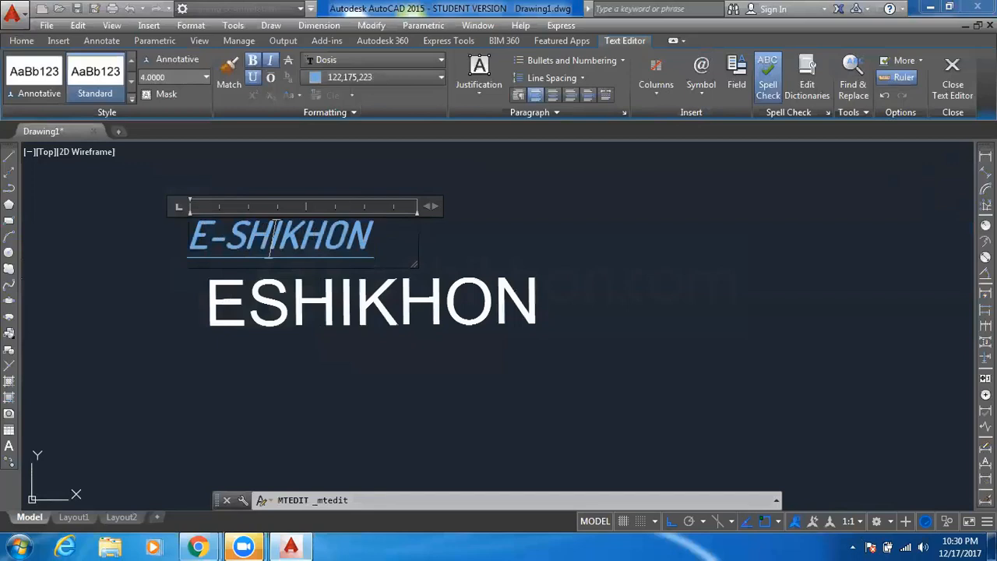
key(Escape)
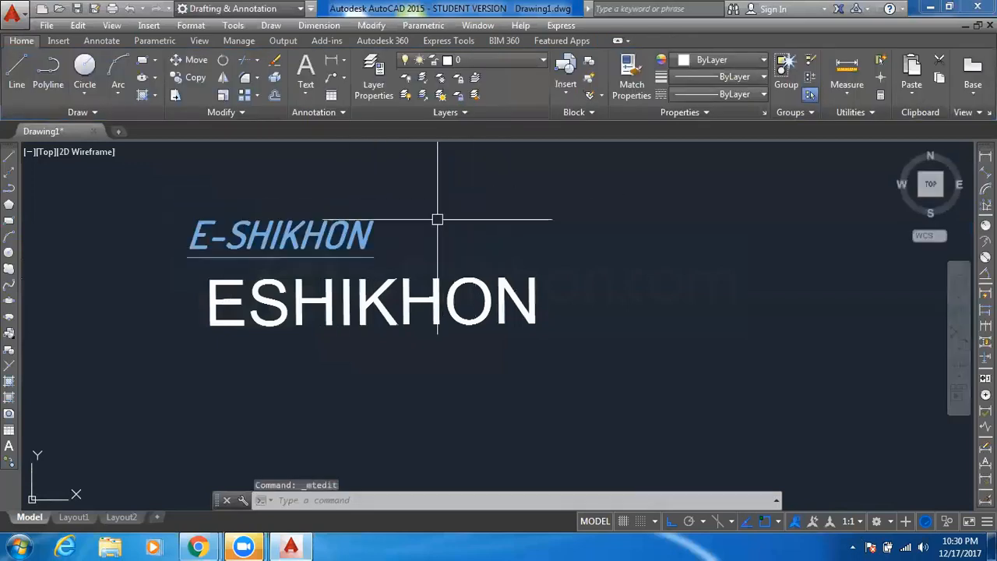
Turn off the background mask for the "E-SHIKHON" multiline text and close the text editor.
click(331, 237)
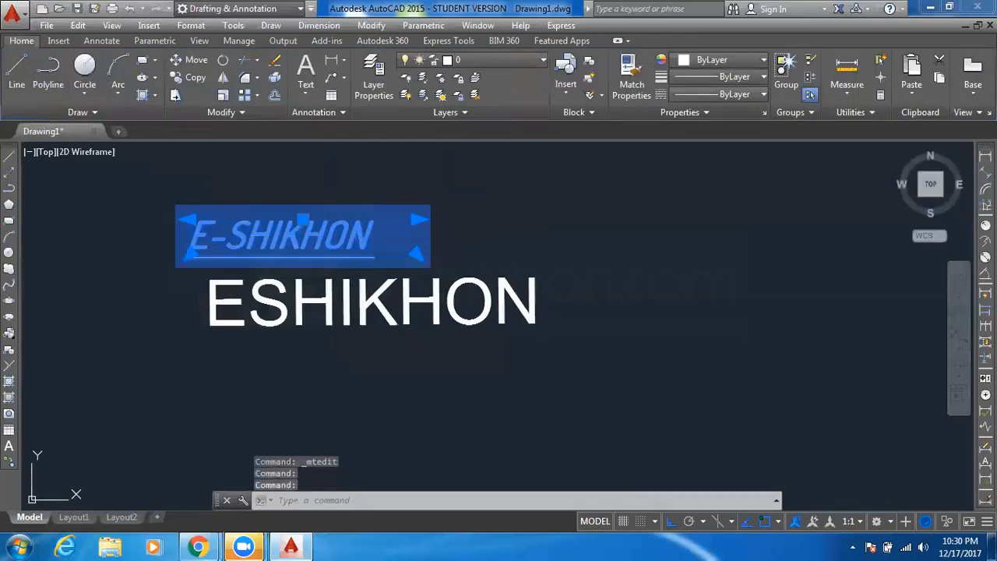
double_click(332, 237)
drag(375, 235, 184, 233)
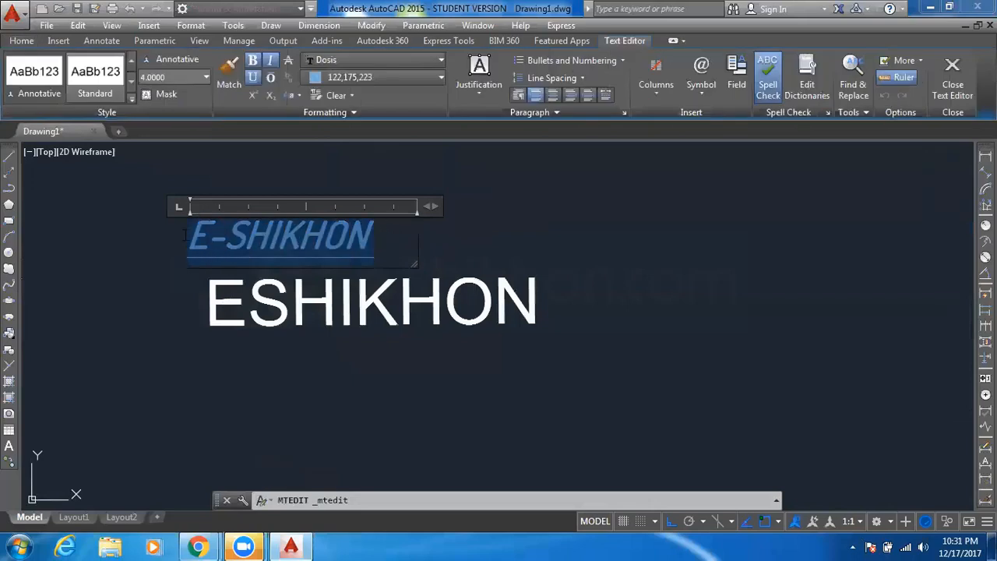
click(160, 94)
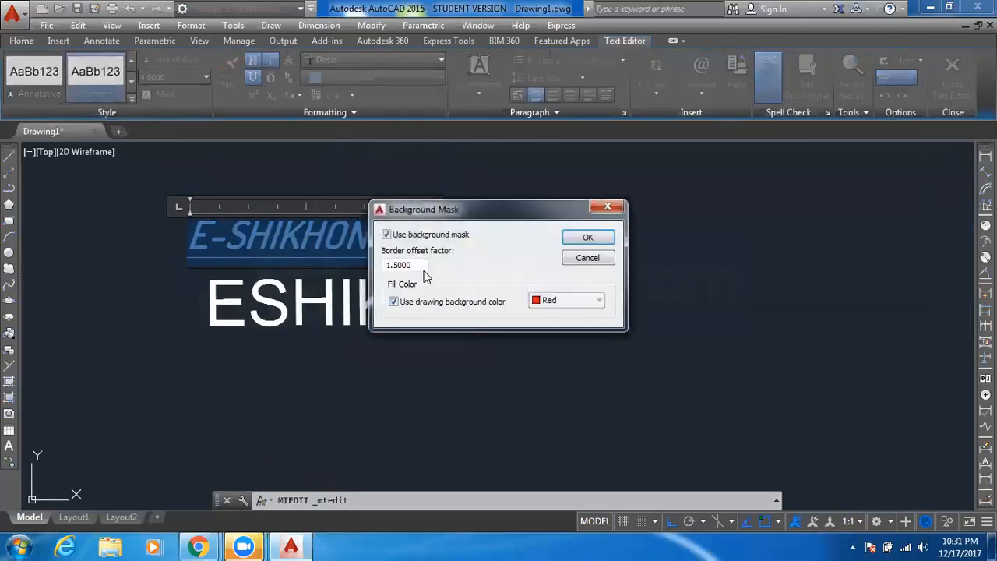
click(386, 235)
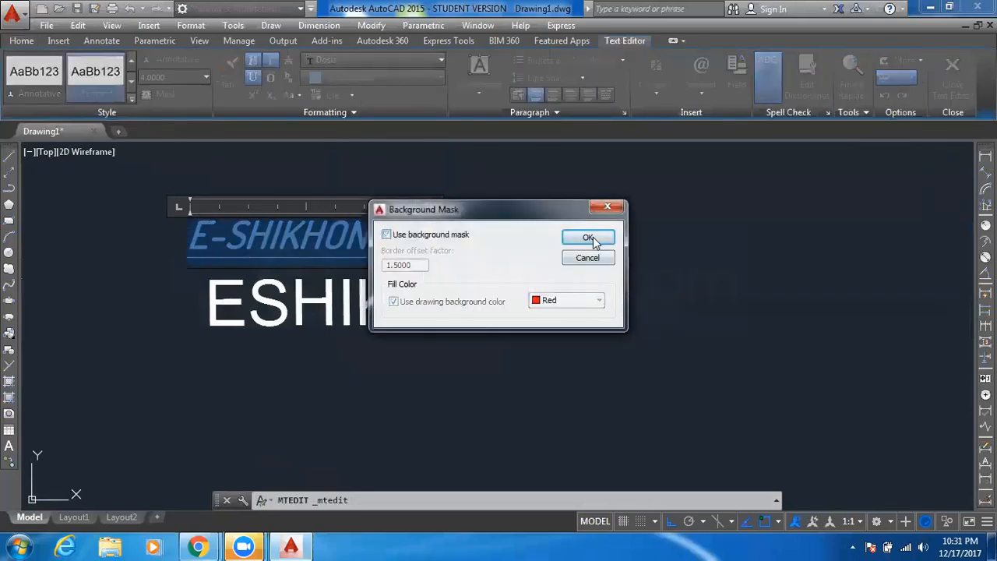
click(587, 237)
click(486, 242)
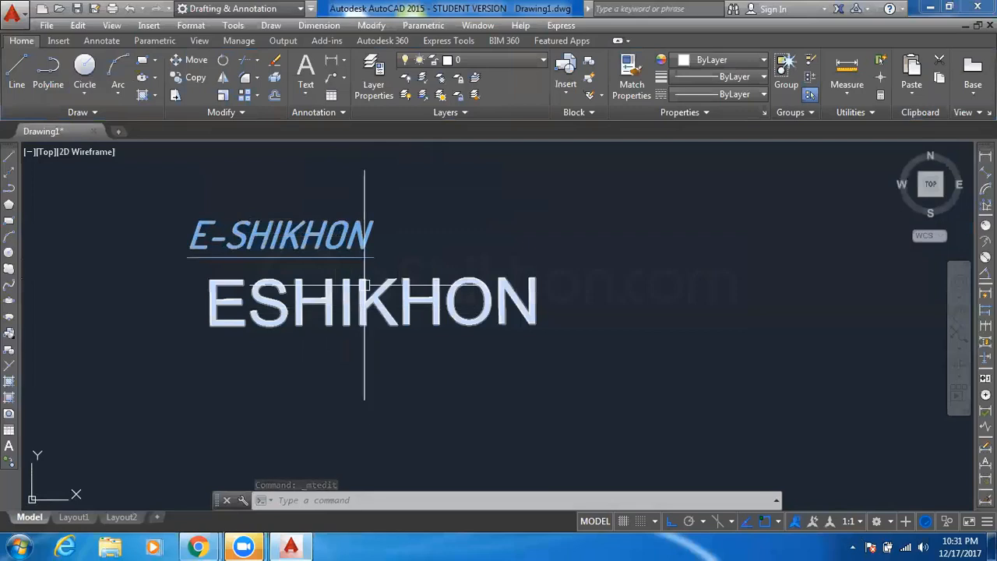
click(401, 194)
click(284, 360)
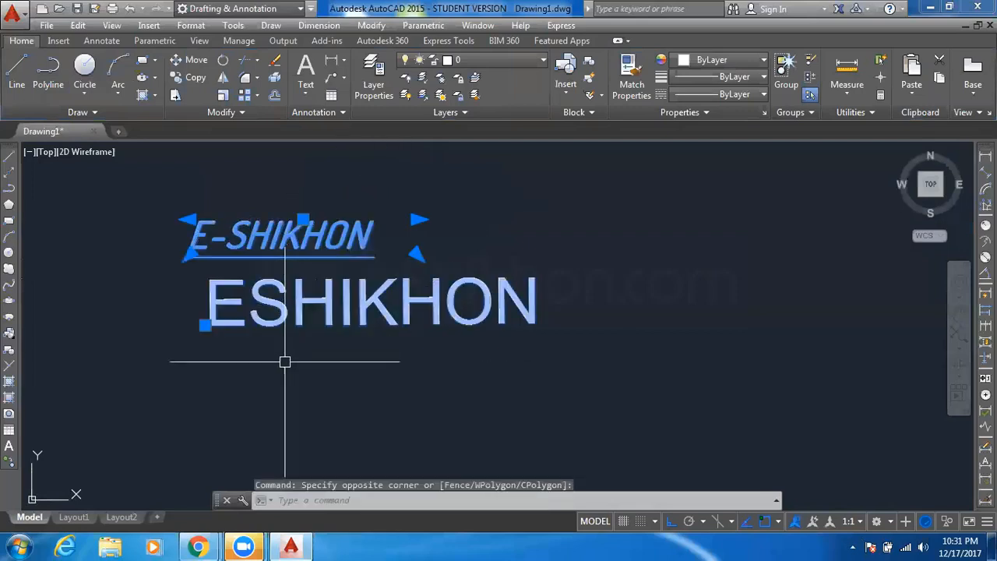
text(m)
key(Return)
key(Escape)
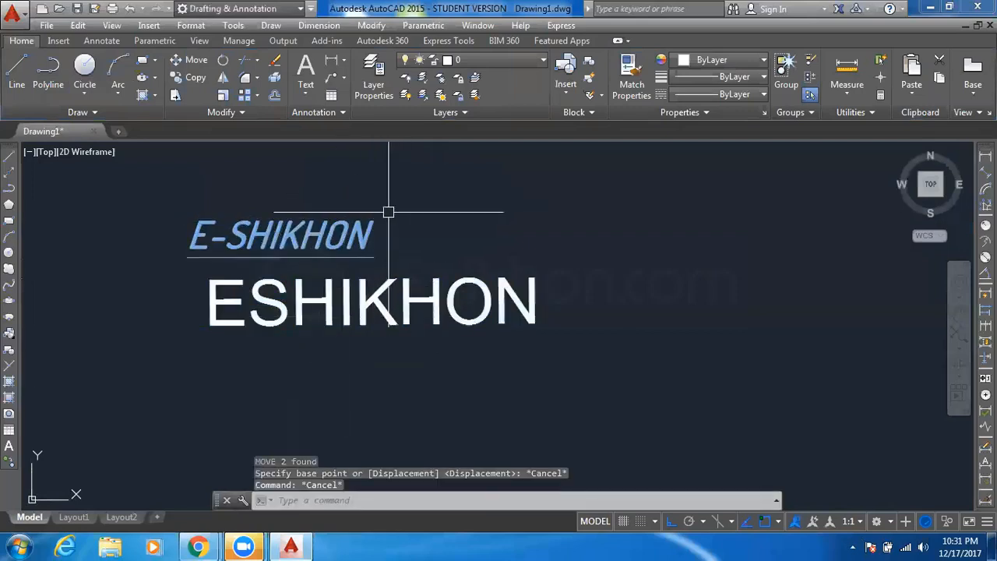
click(402, 192)
key(Escape)
key(Escape)
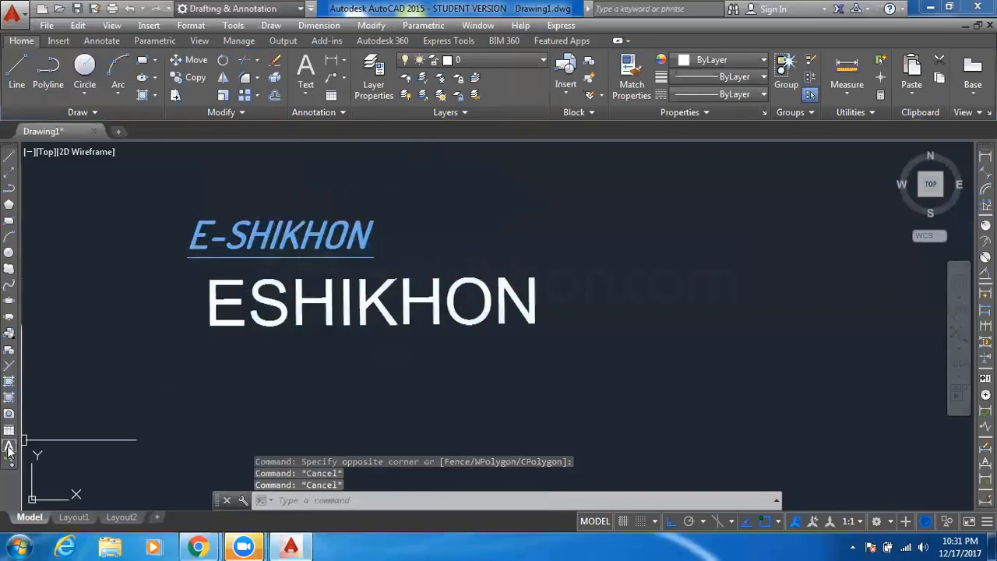
Draw a narrow multiline text box beside the existing texts, set its text height to 4, and leave the editor.
click(9, 446)
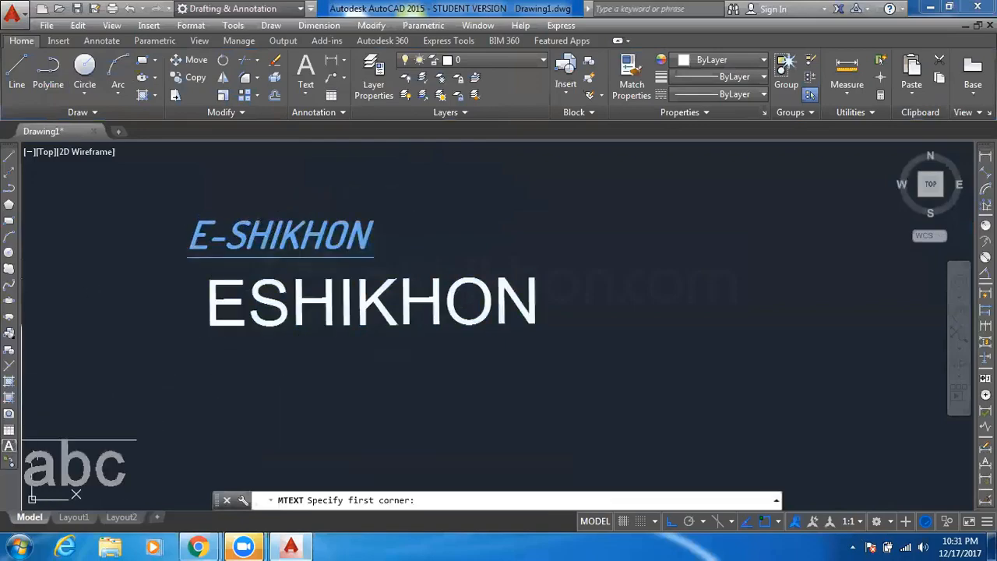
click(74, 219)
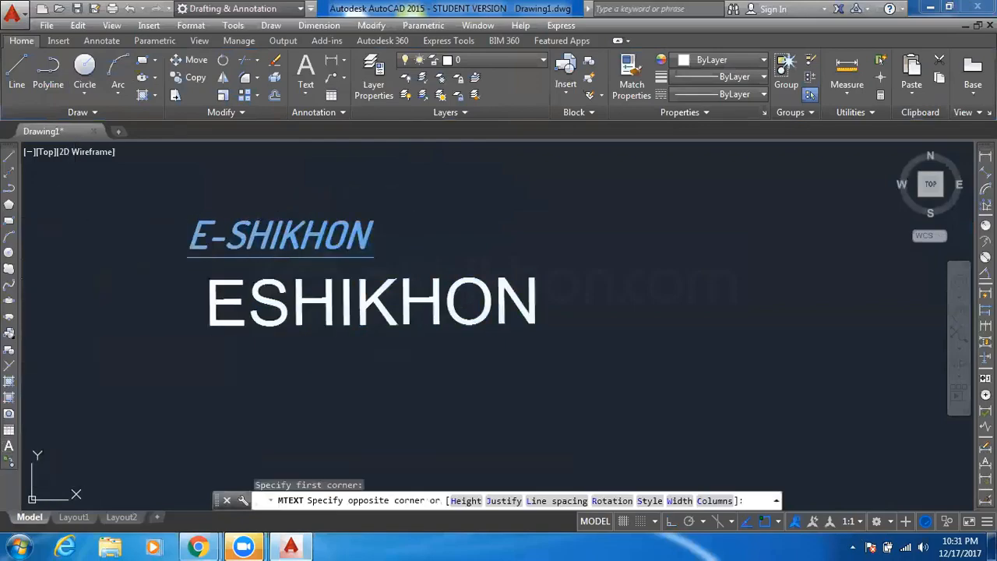
click(72, 410)
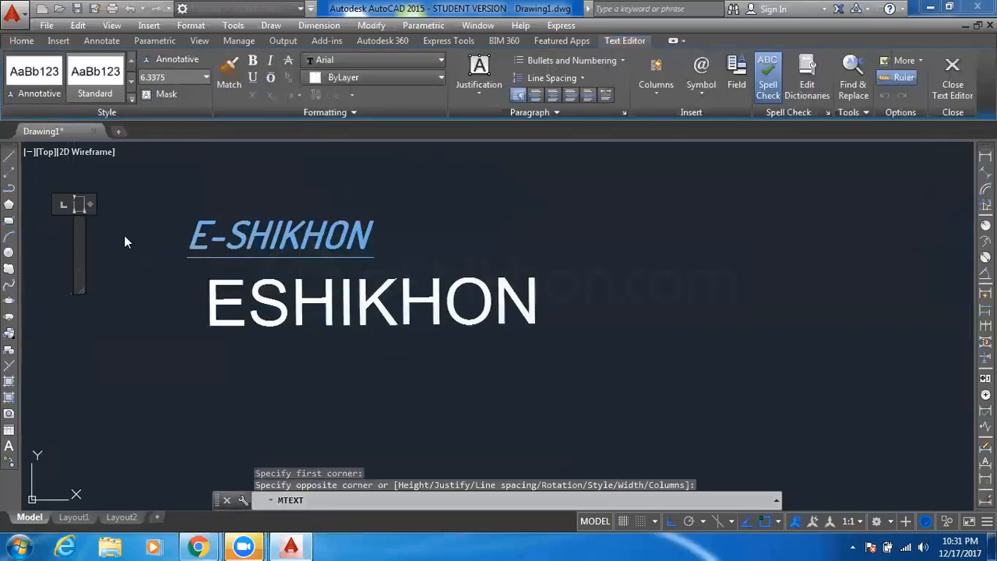
click(172, 77)
text(4)
key(Return)
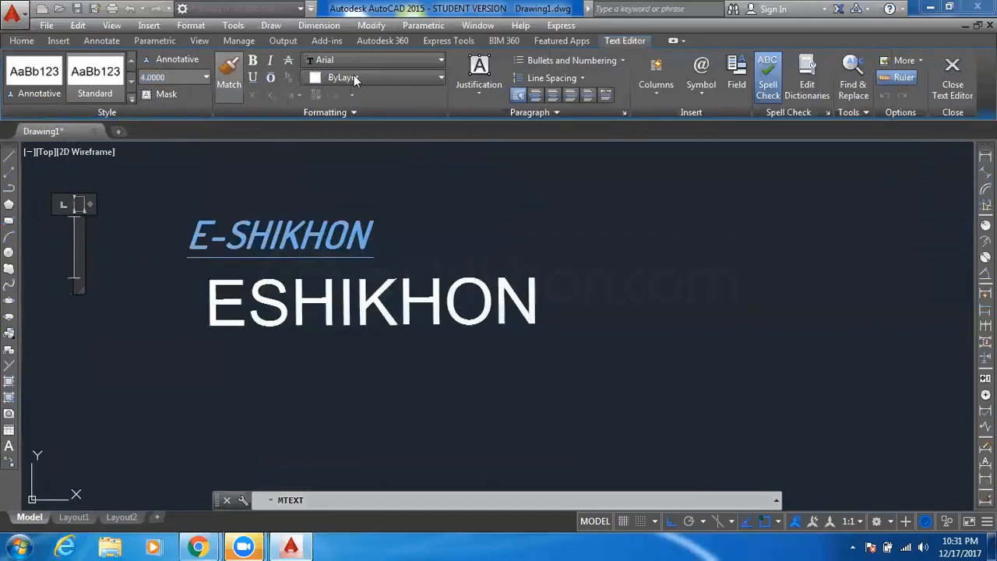
click(90, 213)
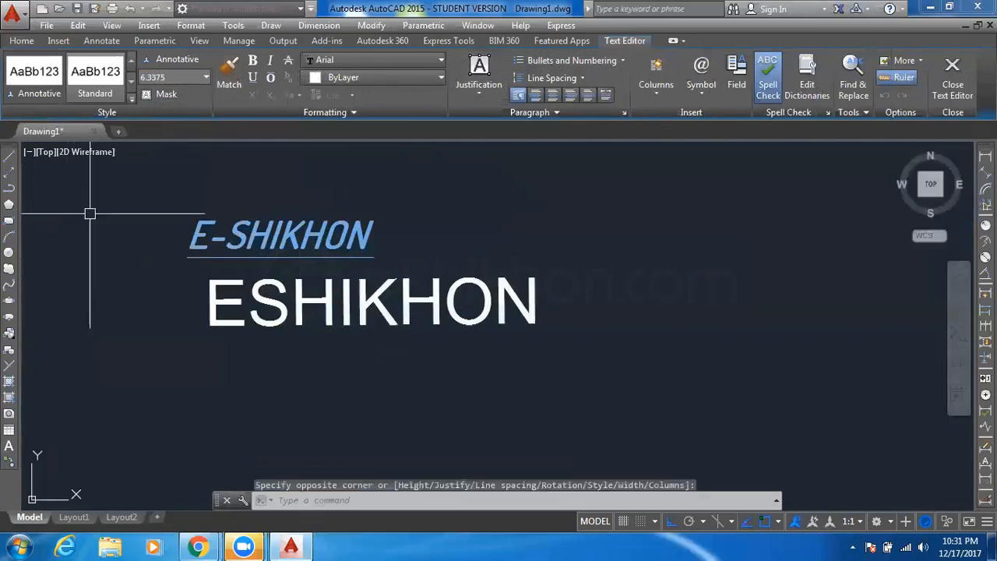
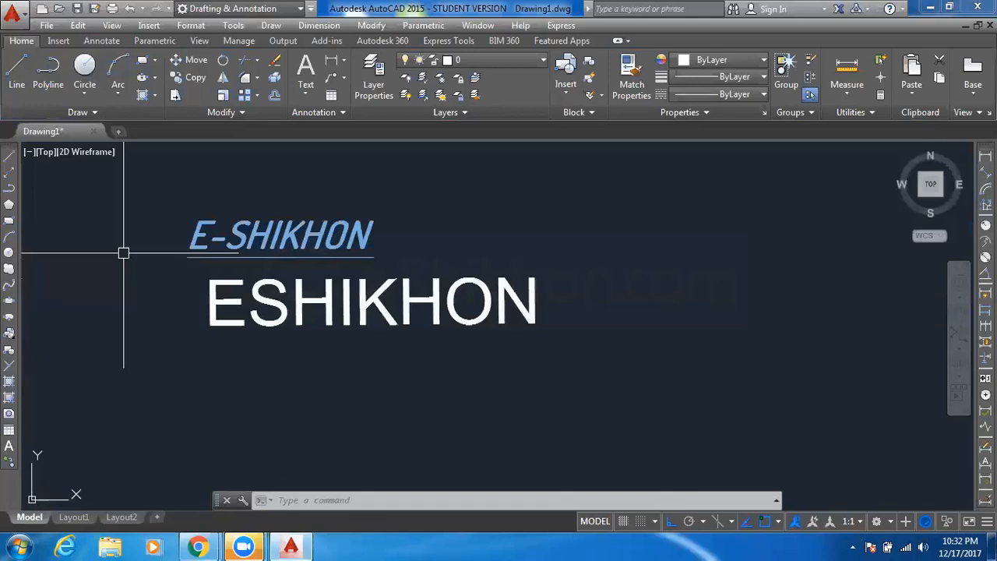
Switch to Dropbox in Chrome and open the 173-1 folder inside the shared folder.
mouse_move(198, 545)
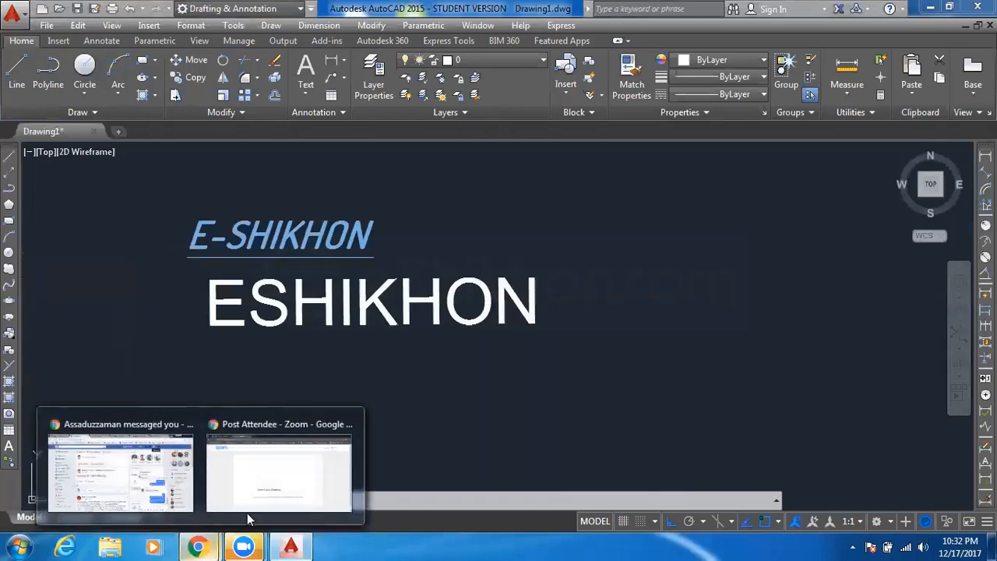
mouse_move(281, 463)
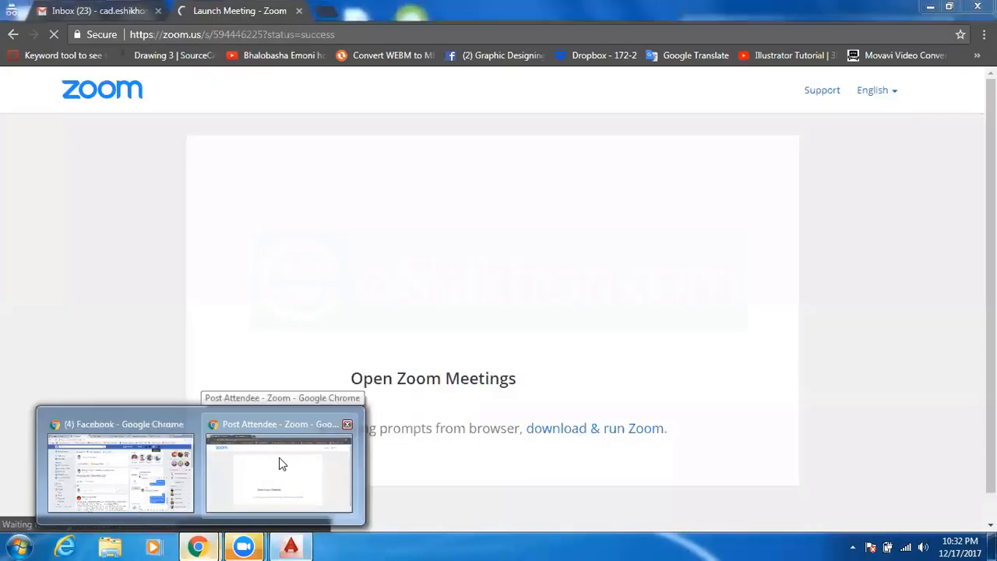
mouse_move(158, 465)
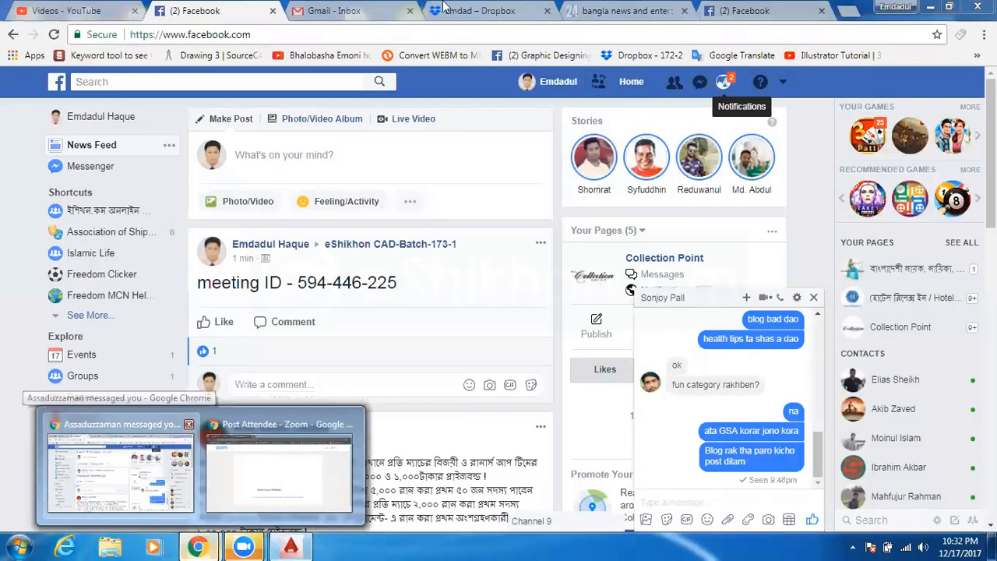
click(483, 11)
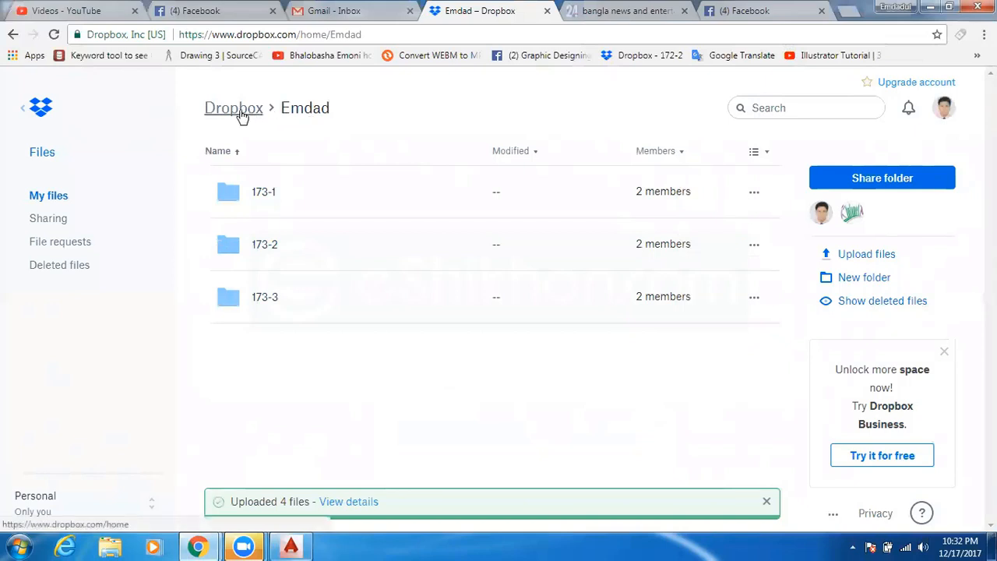
click(215, 118)
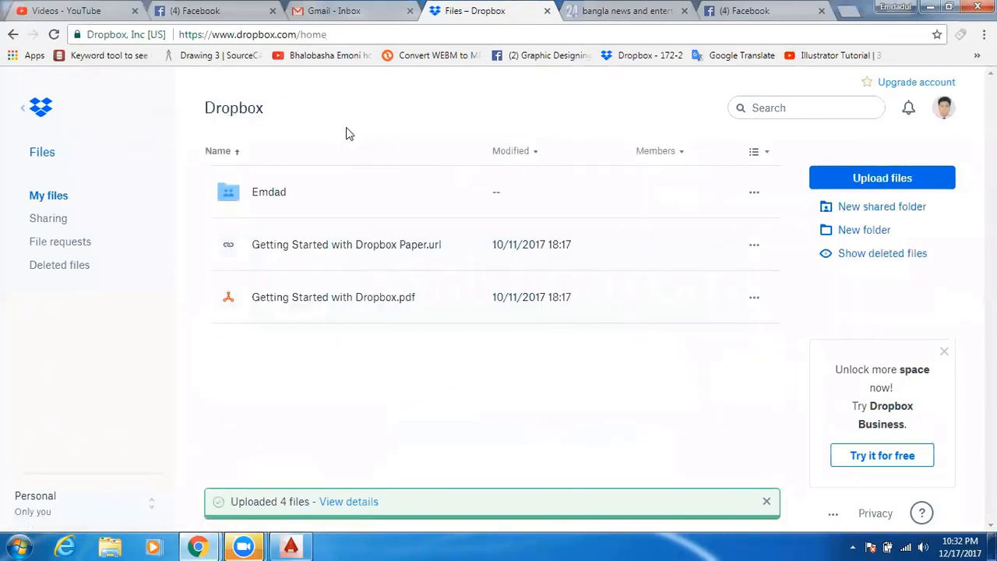
click(265, 192)
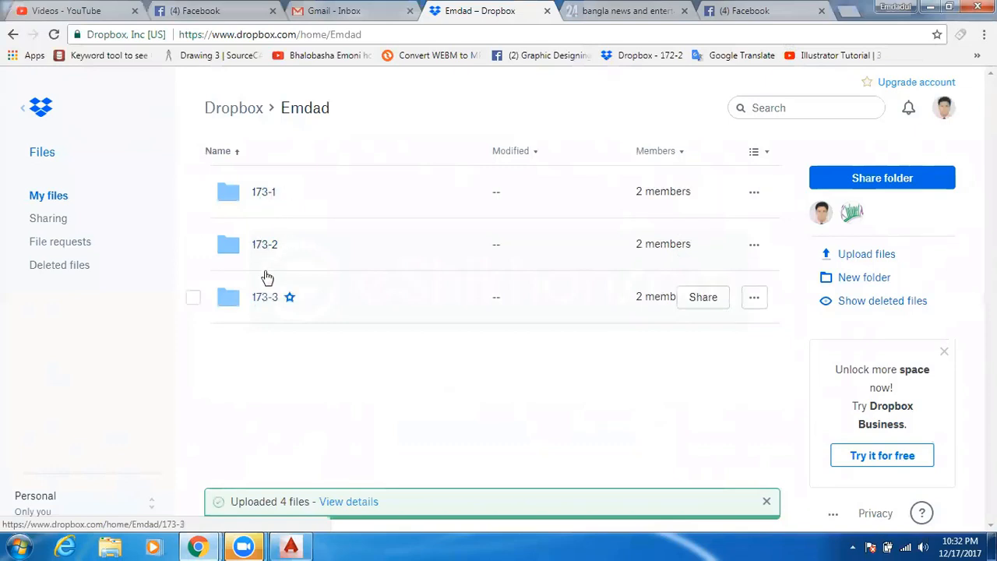
click(265, 195)
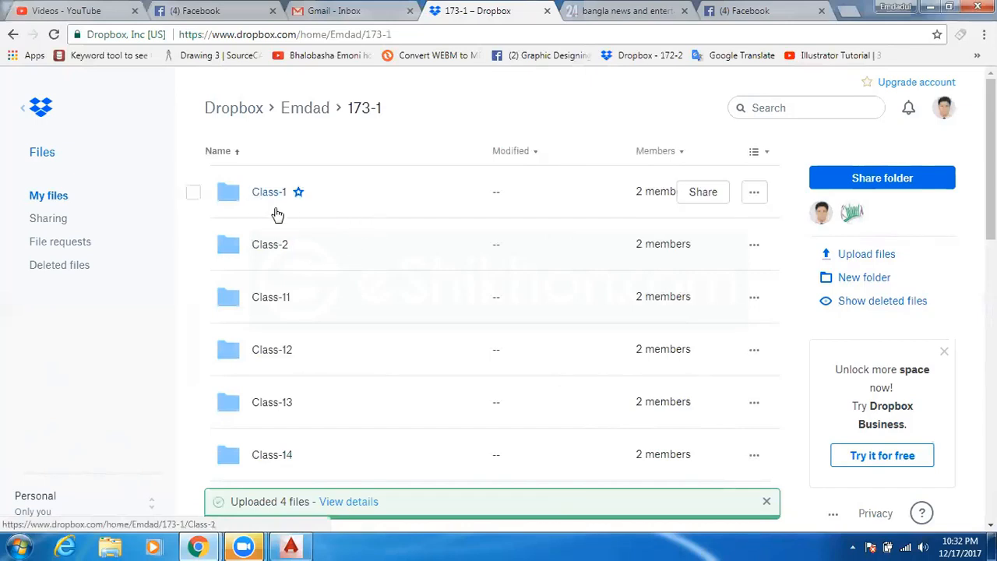
Look through the class folders, view the files in Class-11, and return to the 173-1 folder.
scroll(273, 290, down, 2)
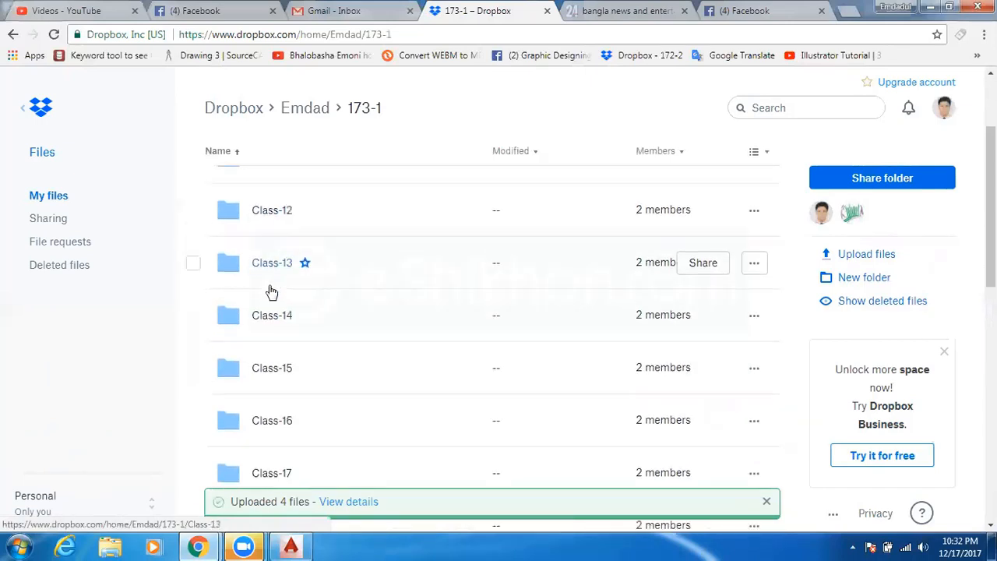
scroll(273, 290, up, 2)
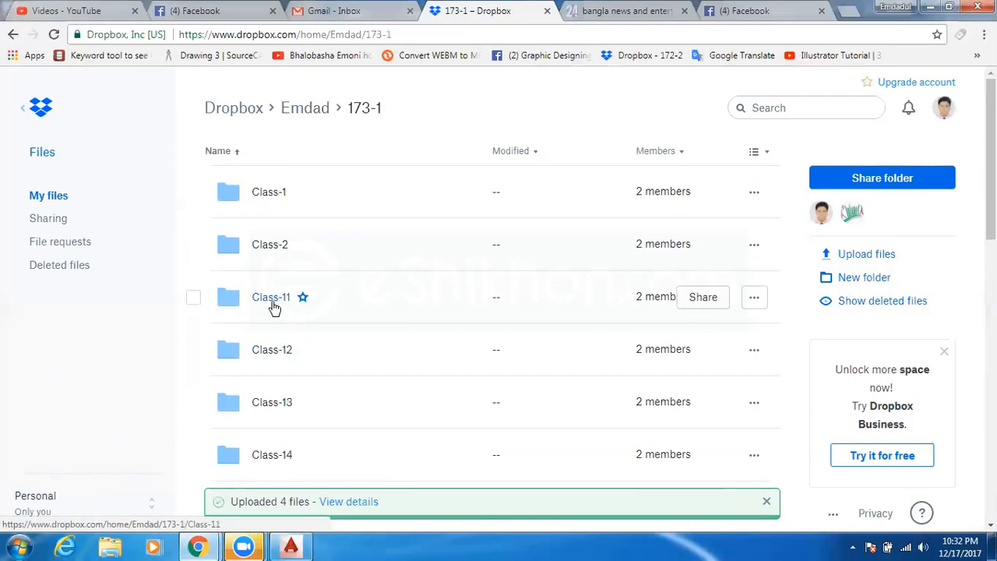
click(271, 298)
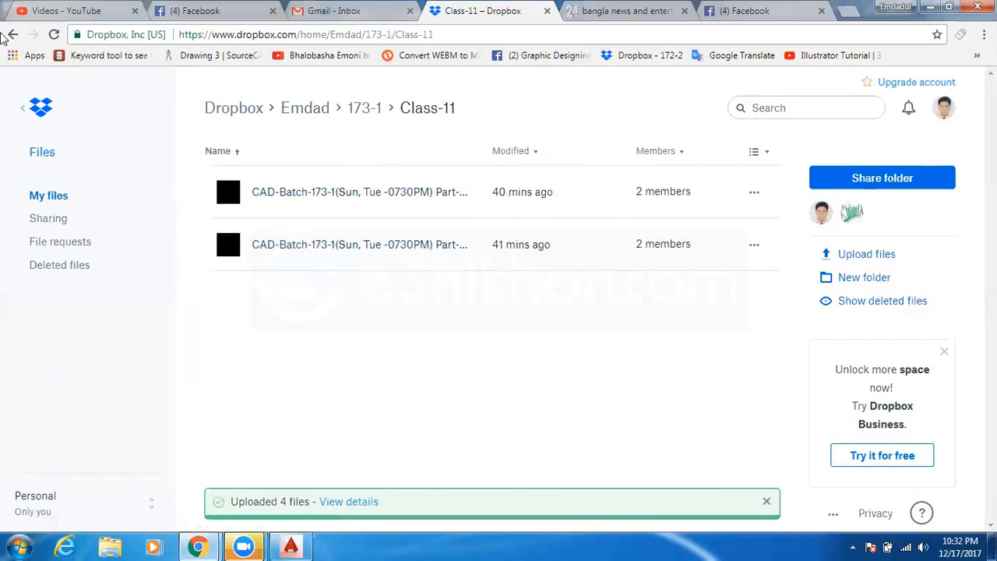
click(363, 108)
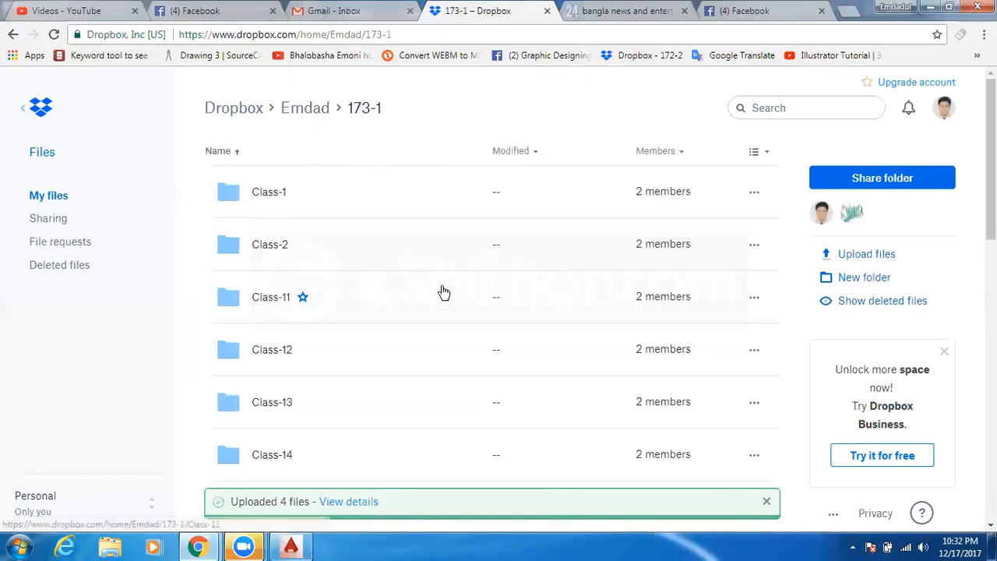
Close the Dropbox page in Chrome and switch back to the AutoCAD drawing.
click(614, 10)
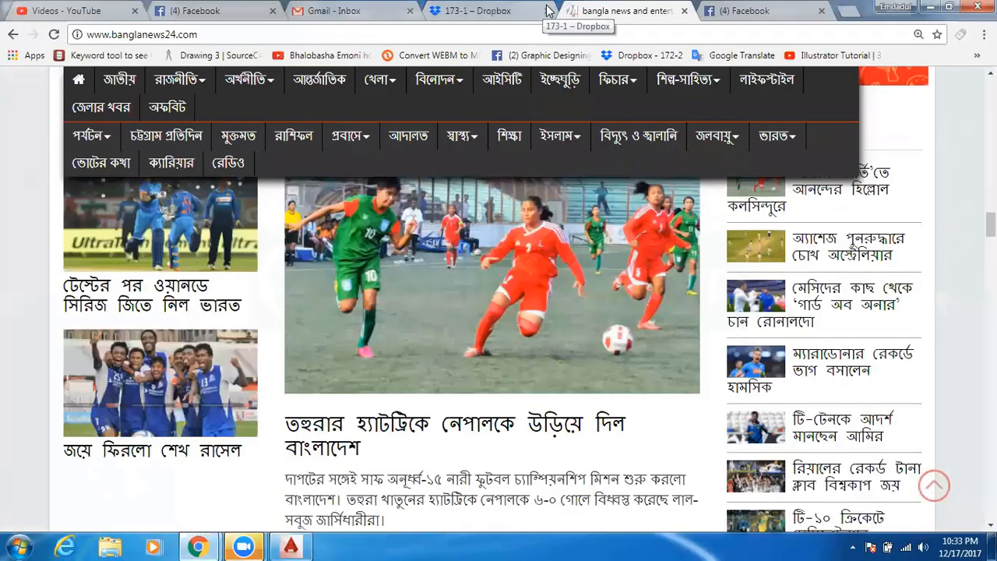
click(546, 10)
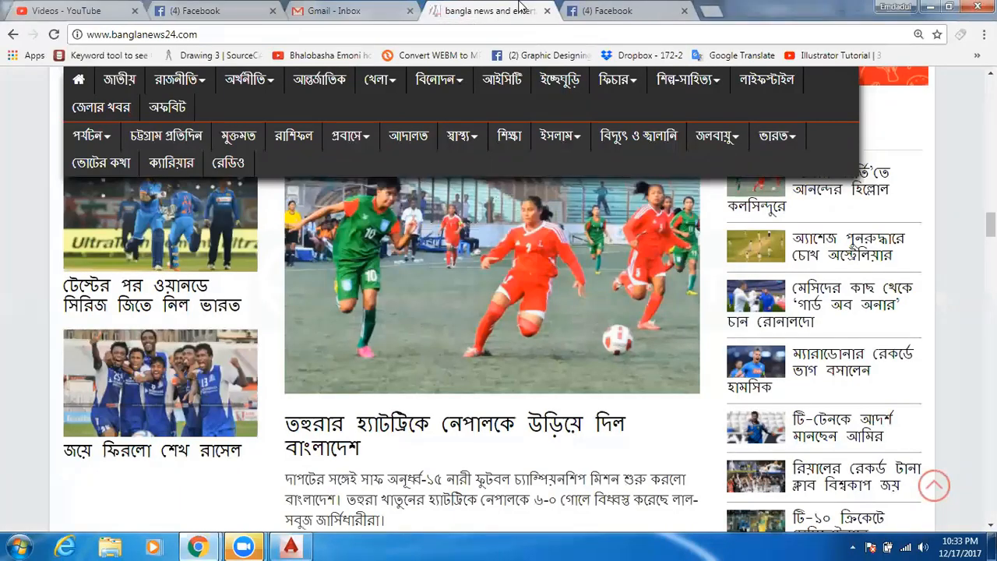
click(598, 9)
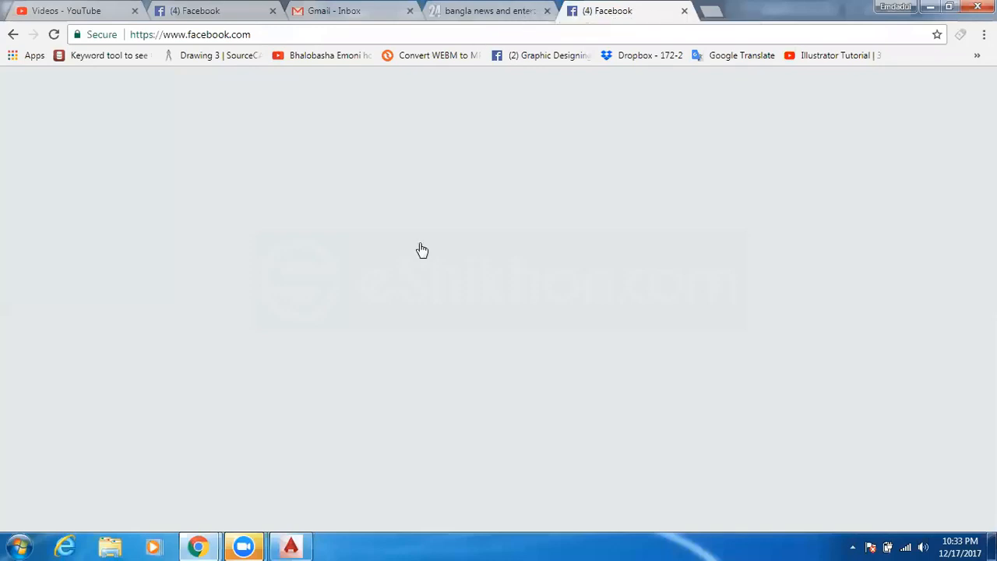
key(ctrl+shift+Tab)
key(alt+Tab)
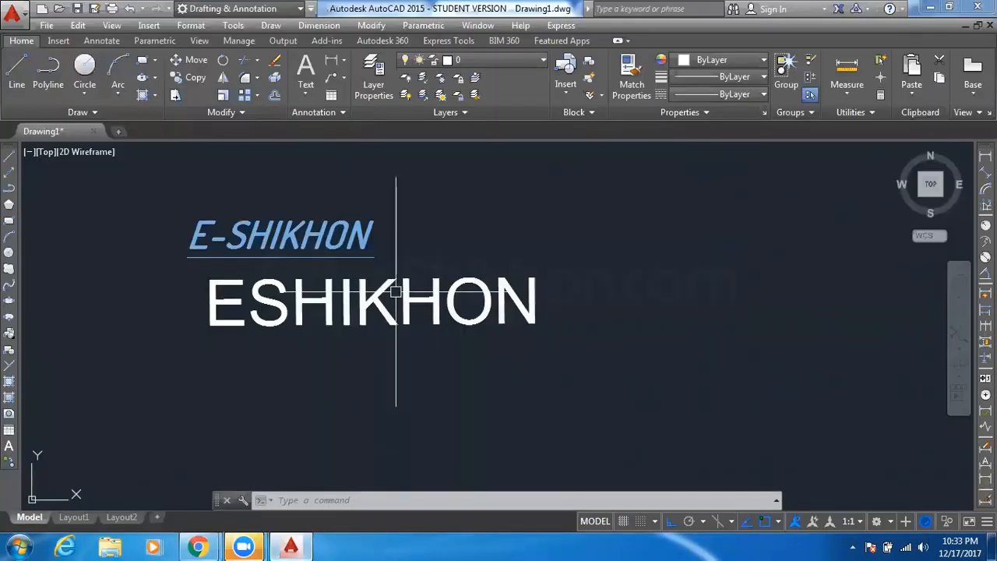
Open the single-line "ESHIKHON" text for in-place editing and leave the editor without changing it.
middle_drag(262, 289, 282, 286)
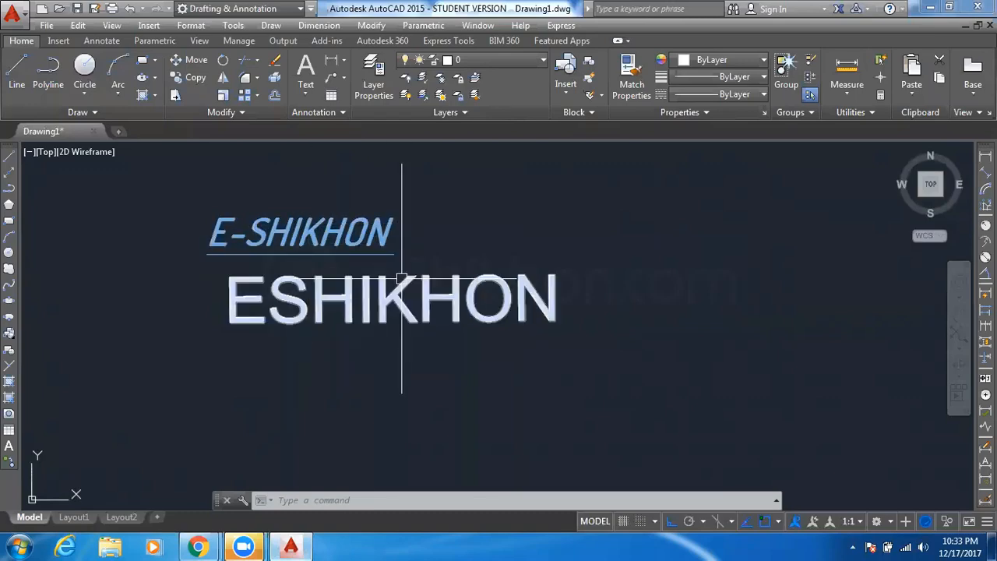
middle_drag(429, 233, 390, 204)
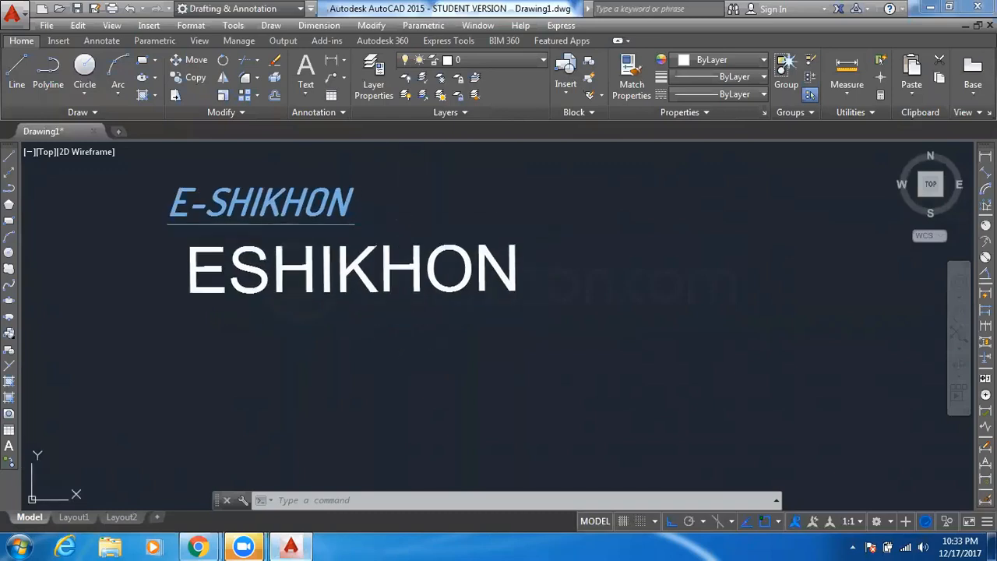
middle_drag(339, 282, 425, 307)
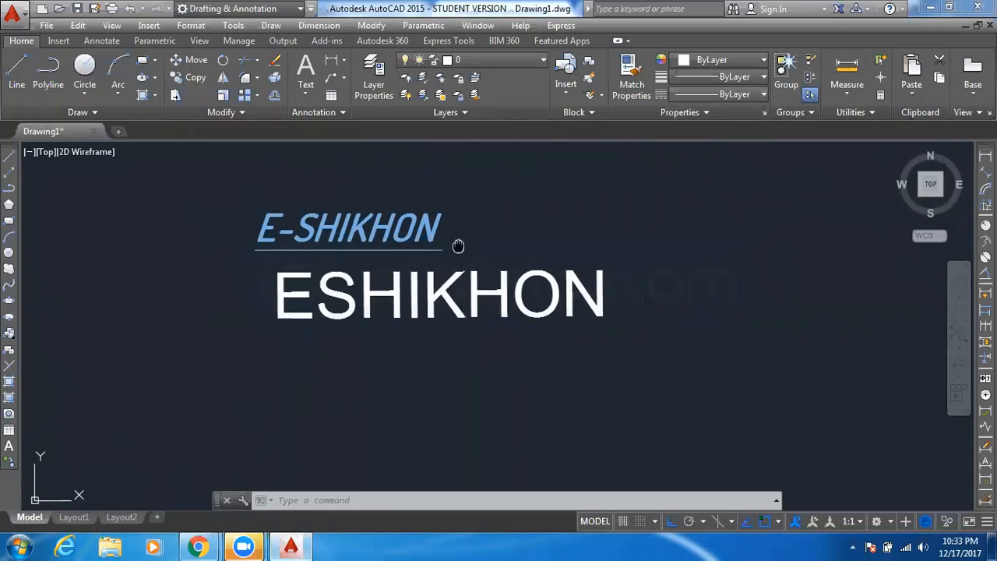
middle_drag(459, 244, 539, 249)
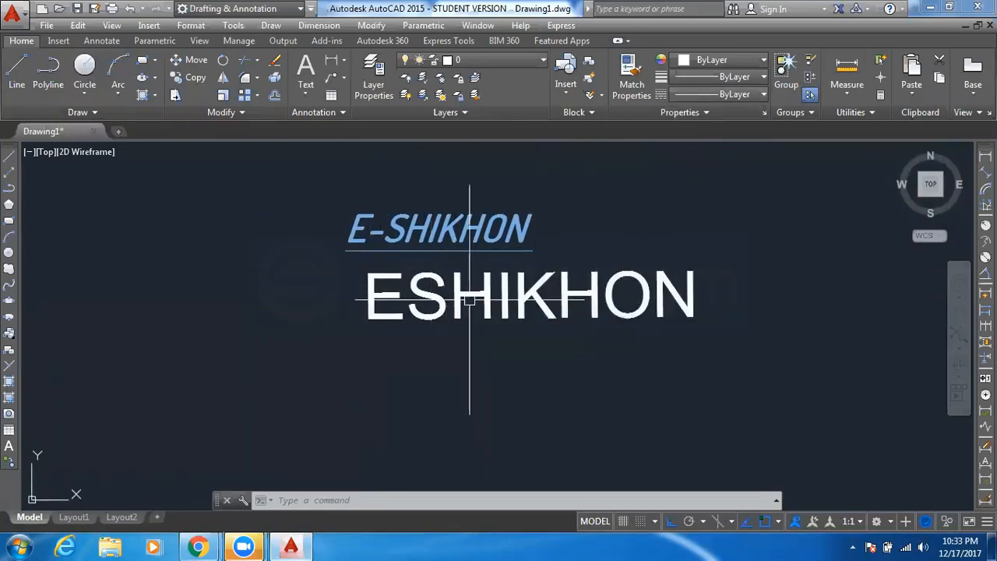
double_click(441, 314)
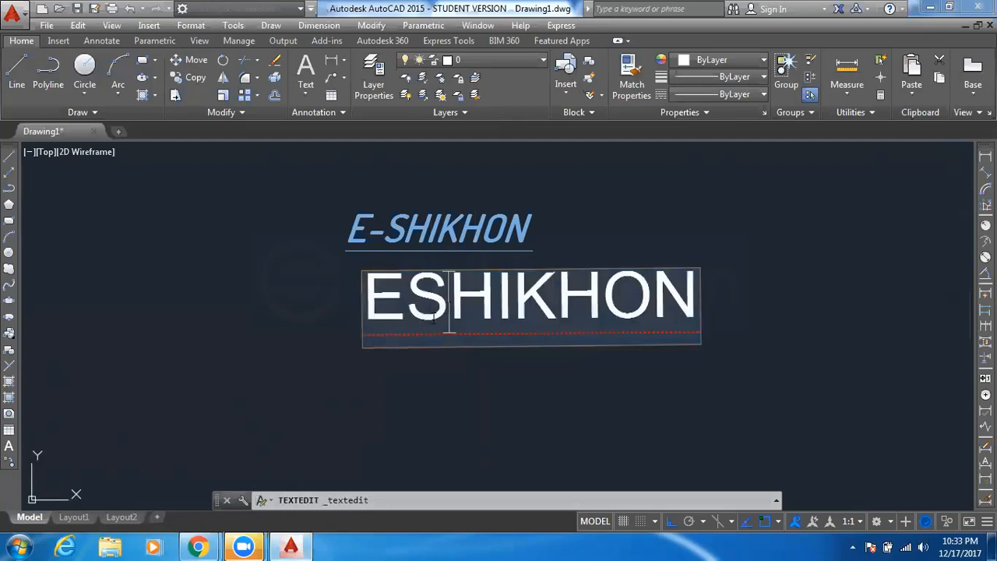
key(Escape)
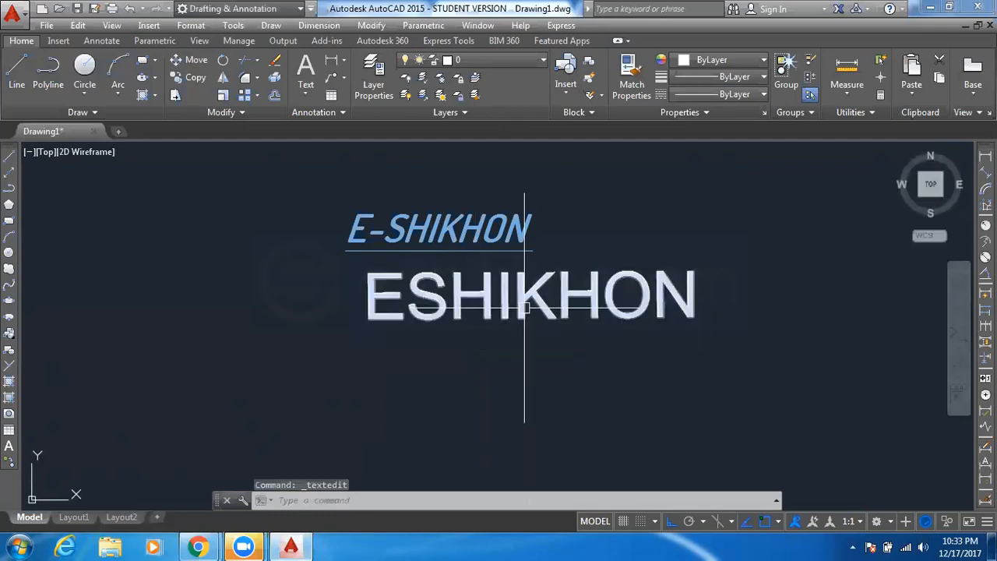
Show the properties of the single-line "ESHIKHON" text and compare them with those of the multiline "E-SHIKHON" text.
click(527, 298)
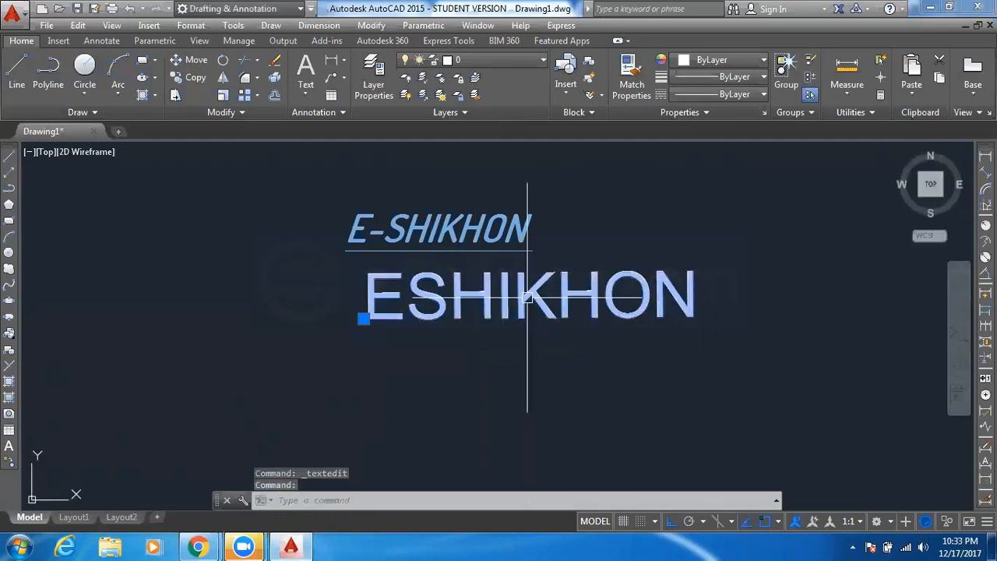
text(CH)
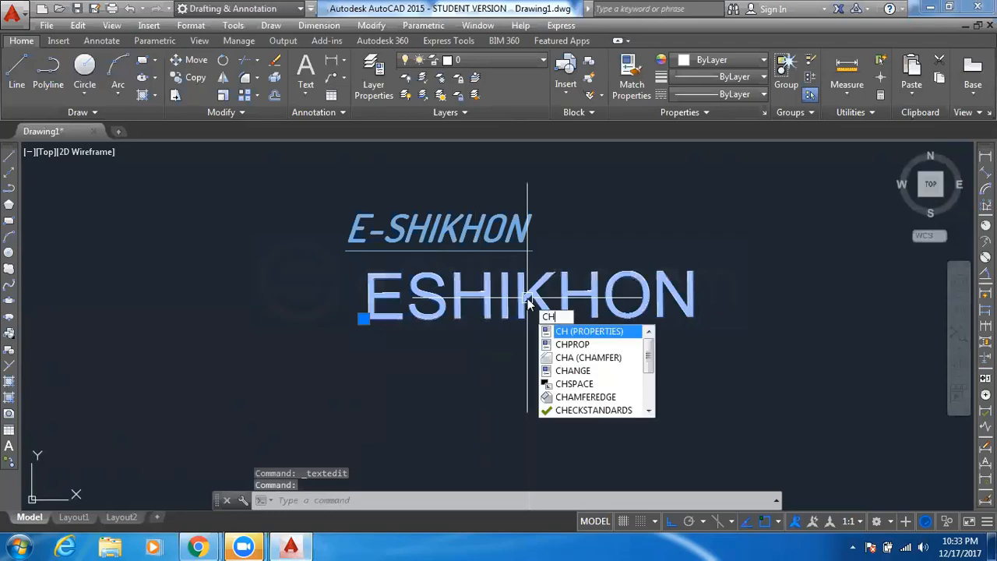
key(Return)
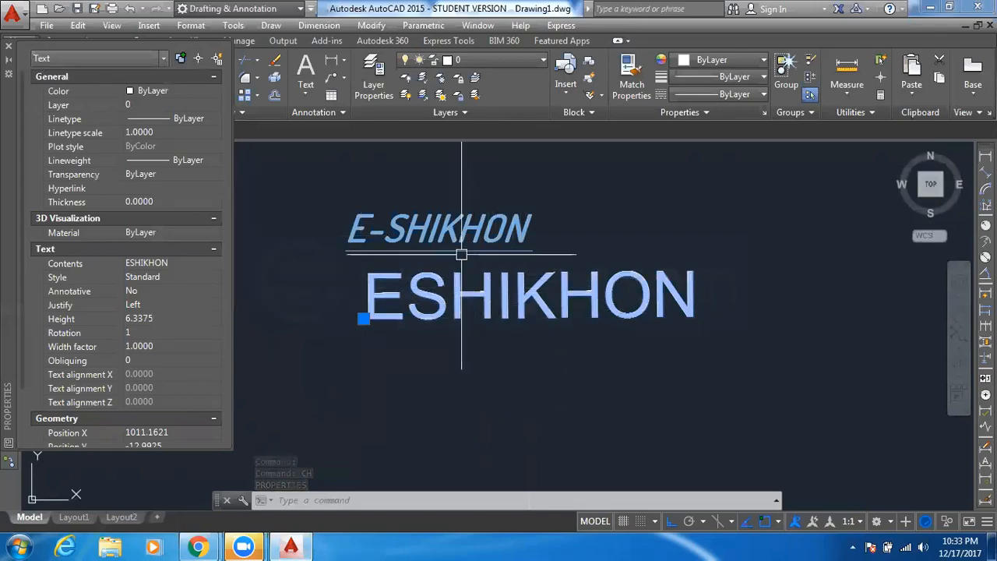
key(Escape)
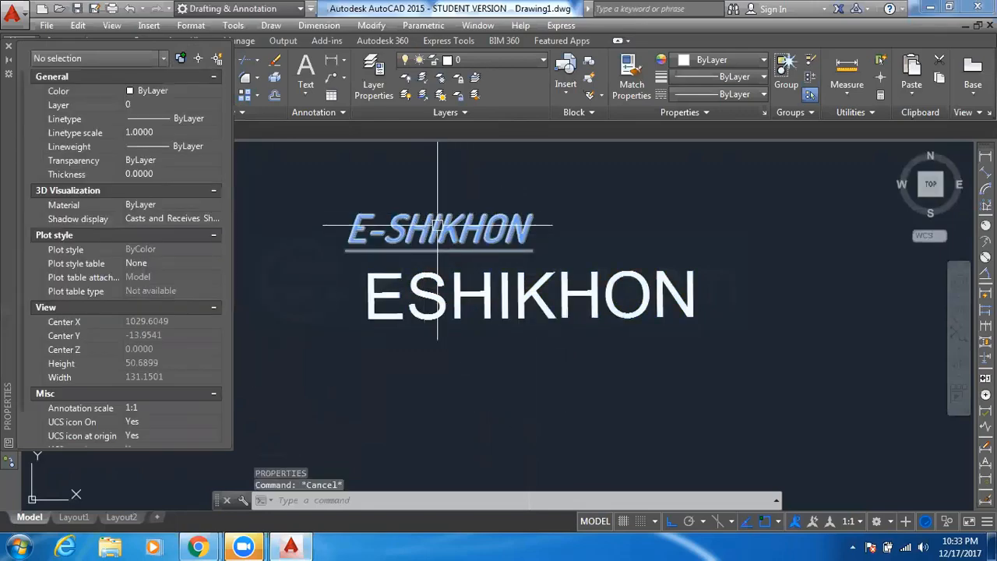
click(436, 218)
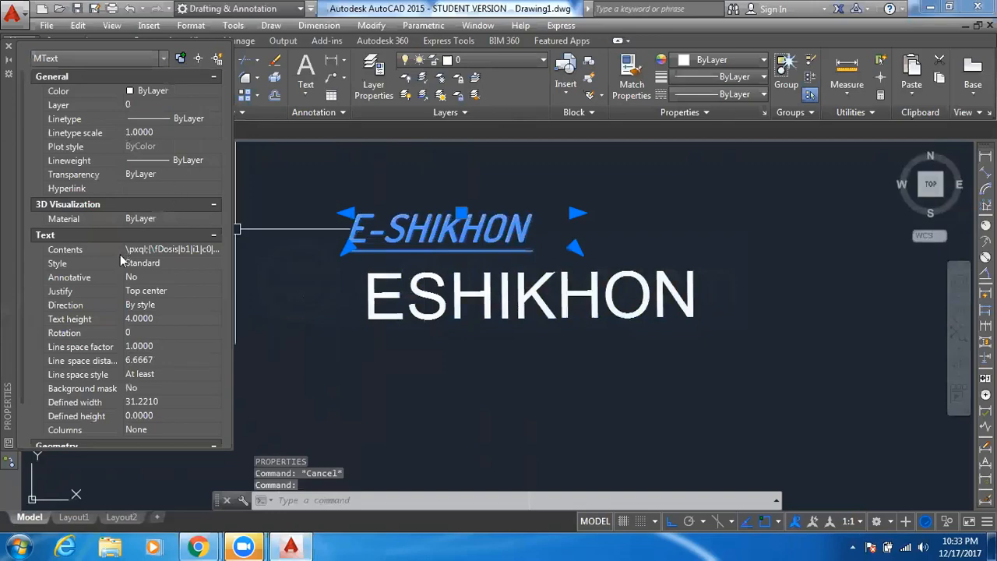
key(Escape)
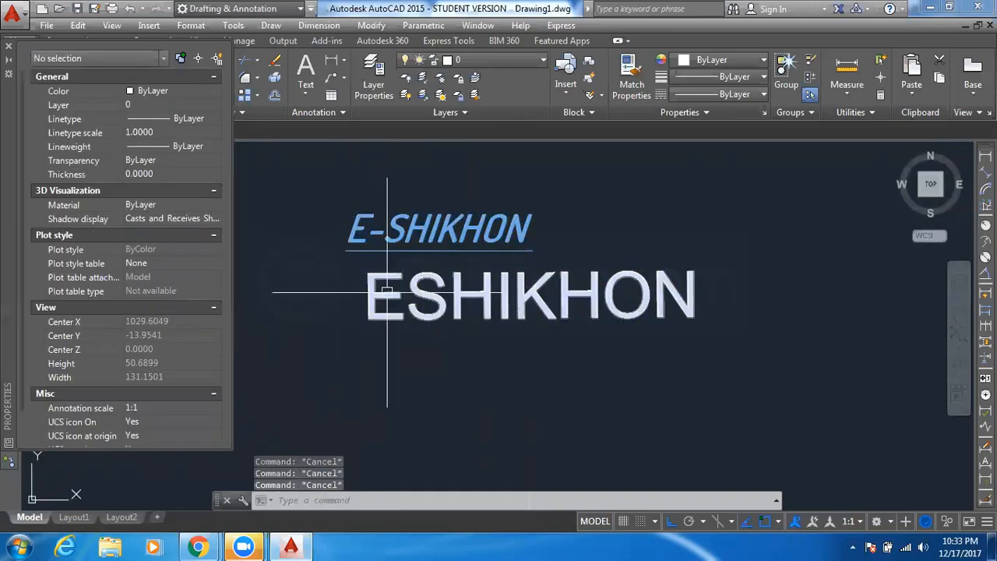
Try red and green on the single-line "ESHIKHON" text, and settle on yellow as its color.
click(411, 292)
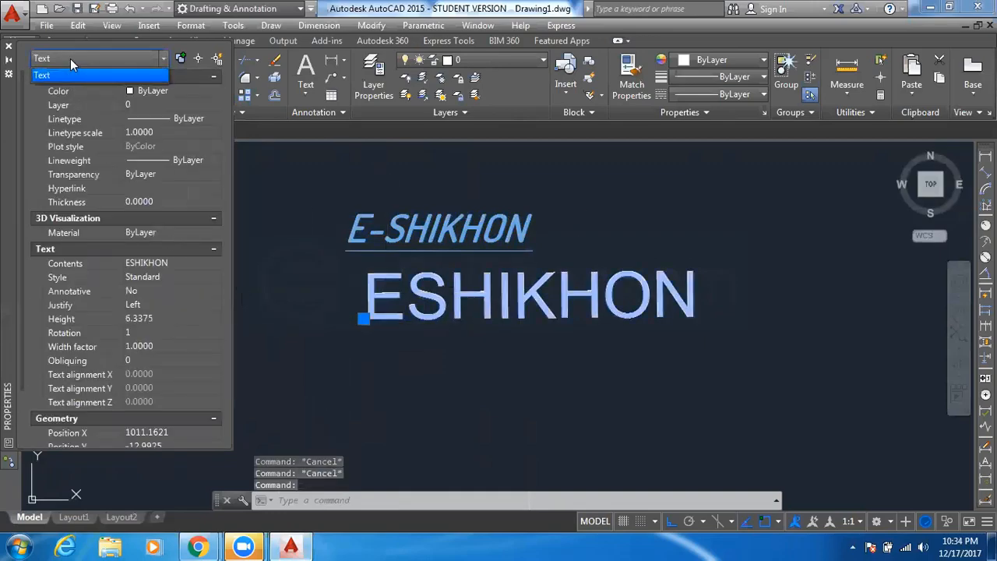
click(322, 285)
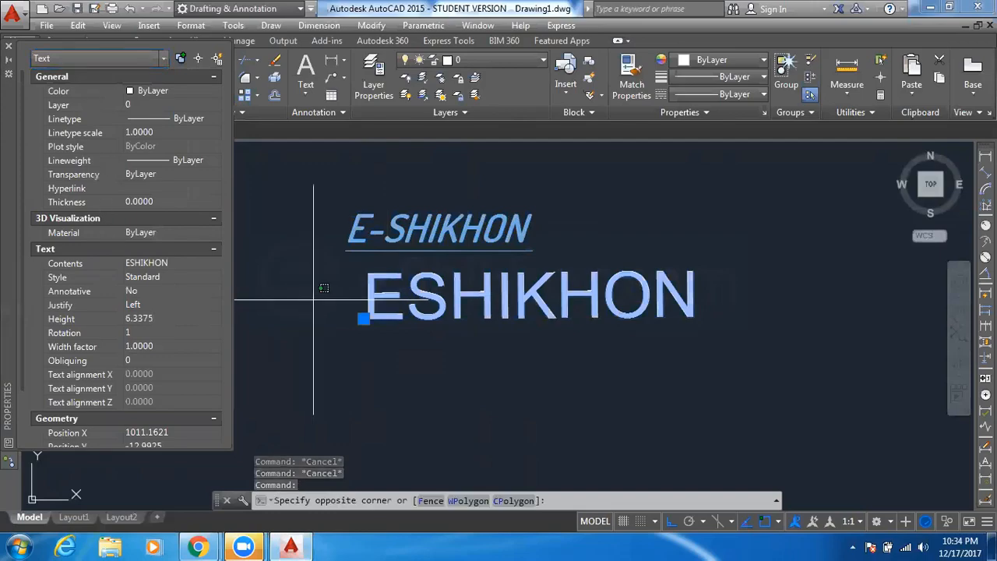
click(180, 90)
click(165, 130)
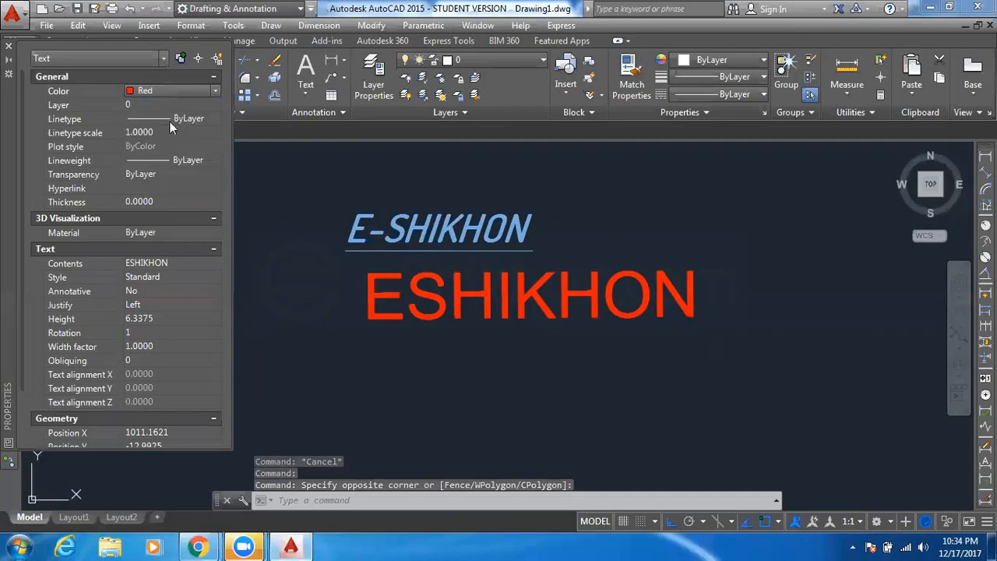
click(174, 89)
click(168, 157)
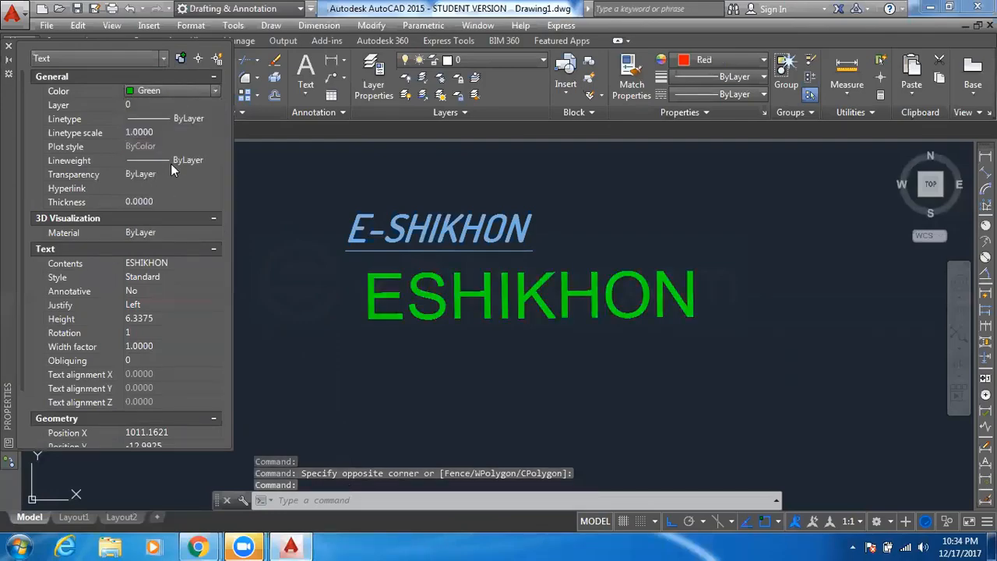
click(169, 92)
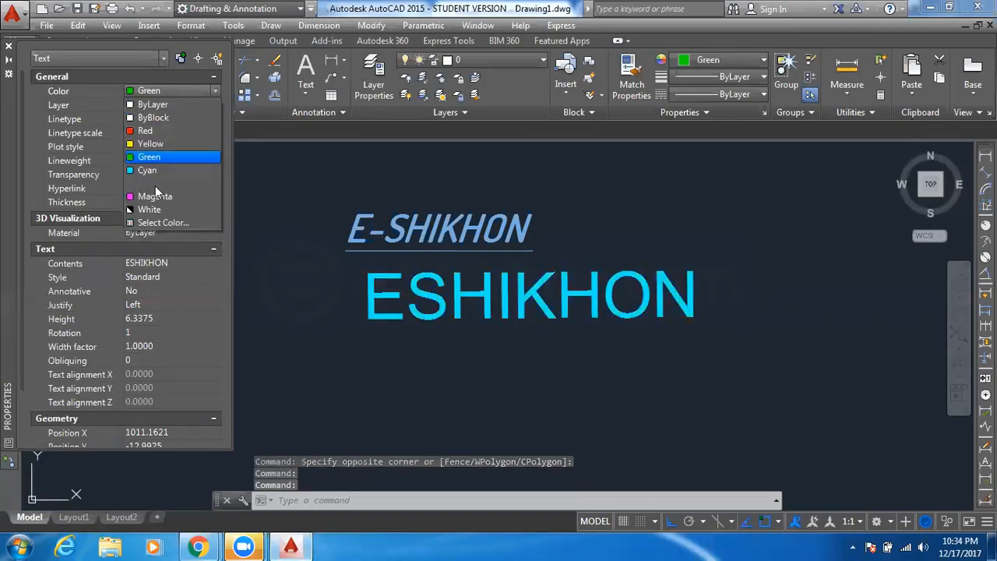
click(157, 145)
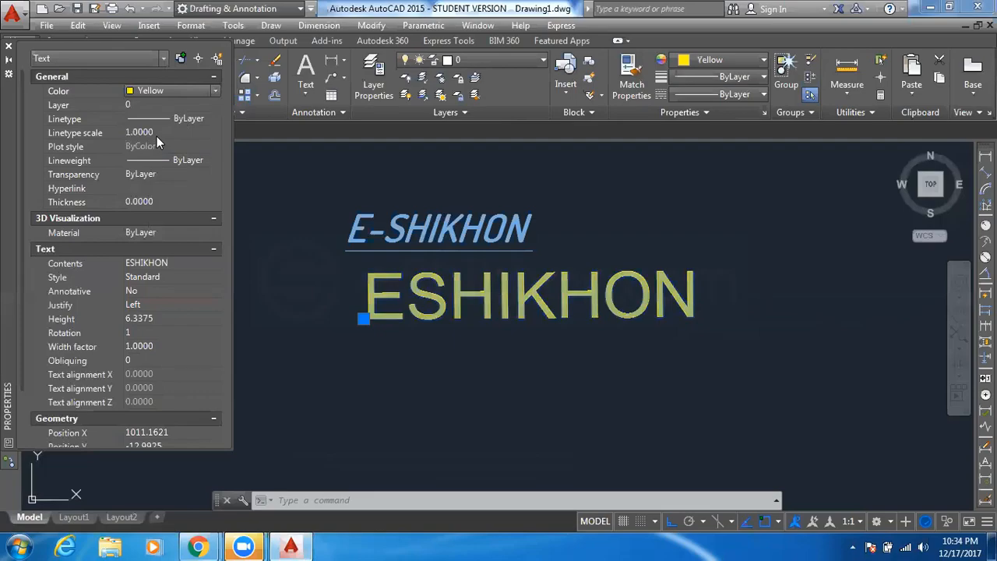
Set the height of the single-line "ESHIKHON" text to 4 in its properties.
click(165, 319)
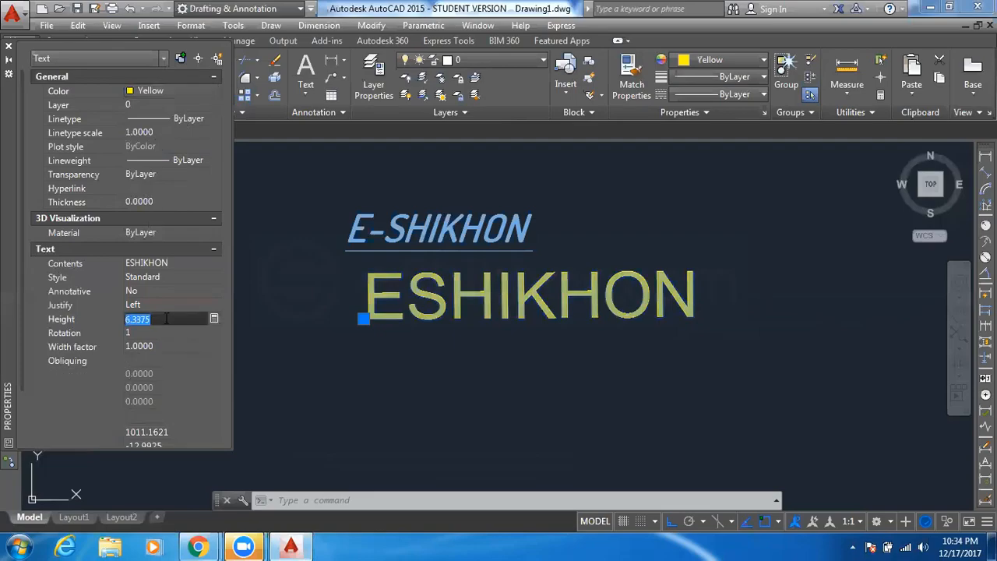
text(4)
key(Tab)
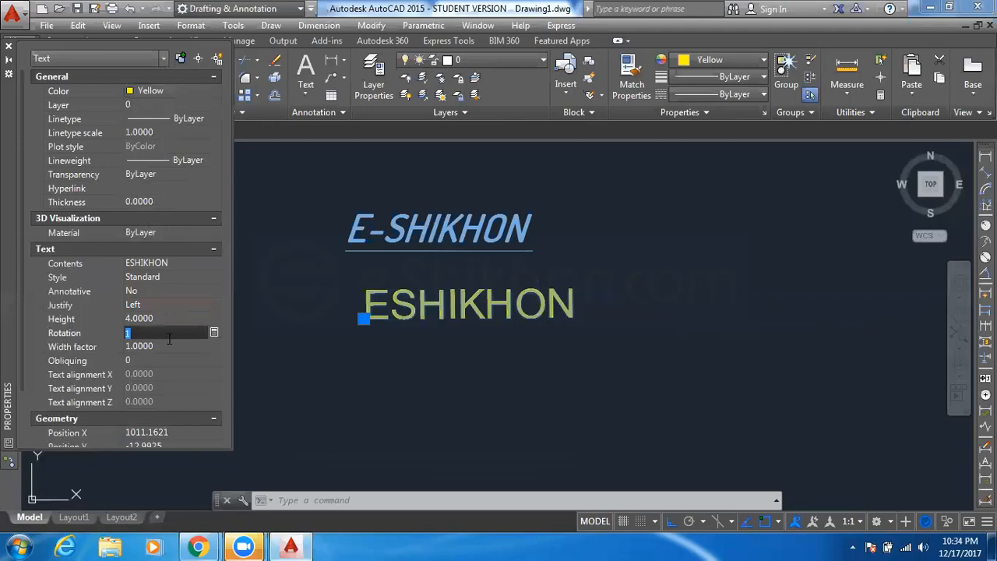
Try width factors of 4 and 2 on the single-line "ESHIKHON" text, and return the factor to 1.
key(Tab)
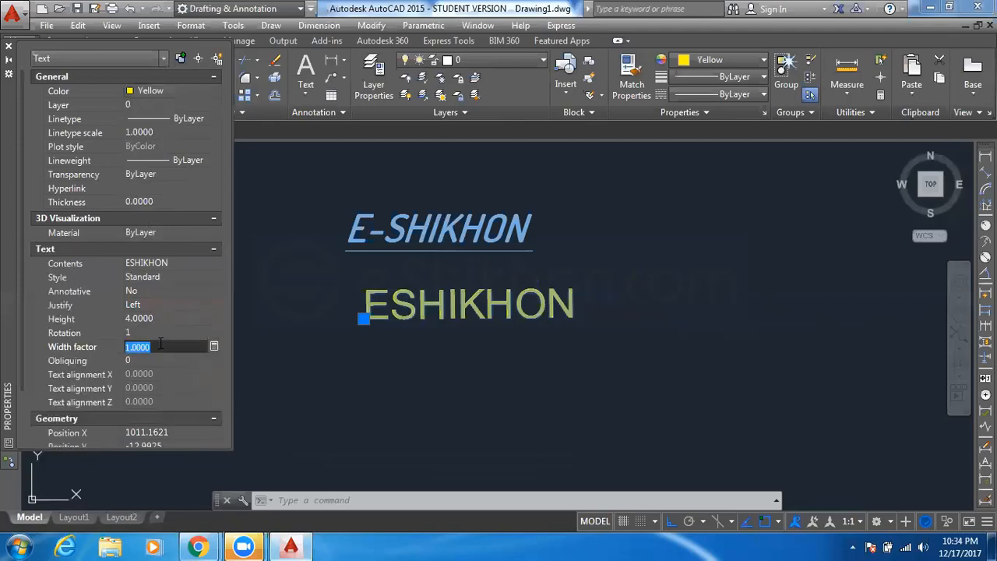
text(4)
key(Tab)
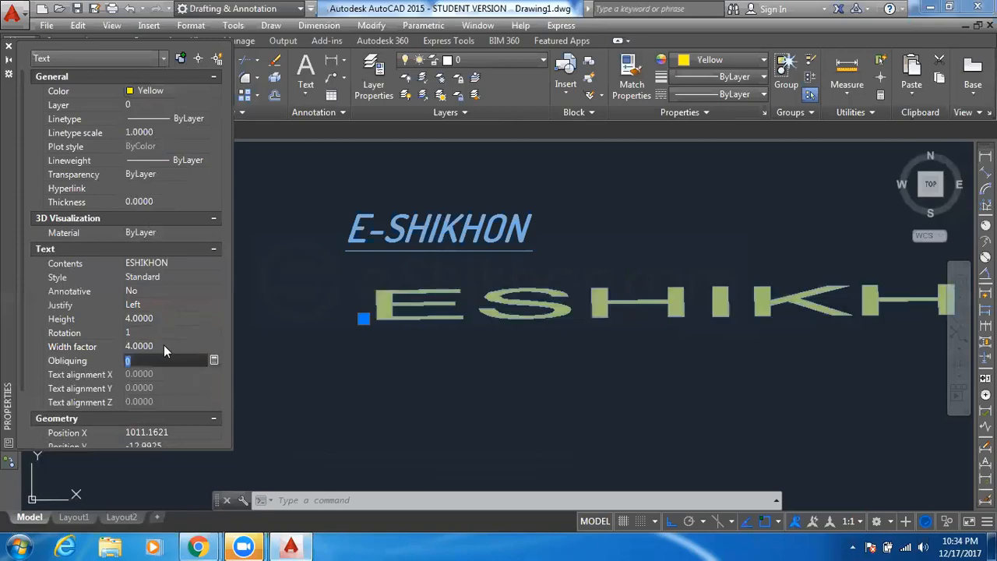
click(157, 345)
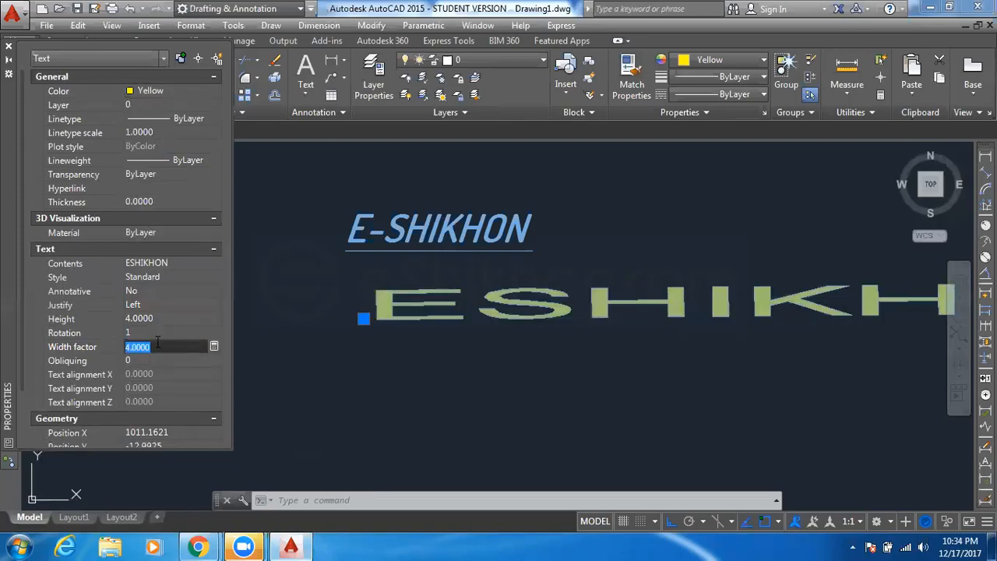
text(2)
key(Tab)
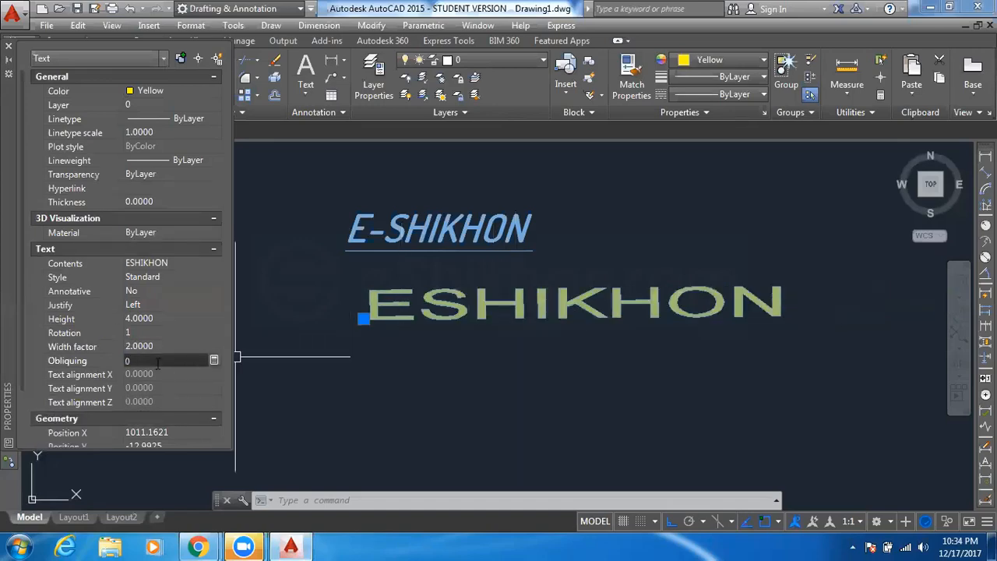
click(160, 348)
text(1)
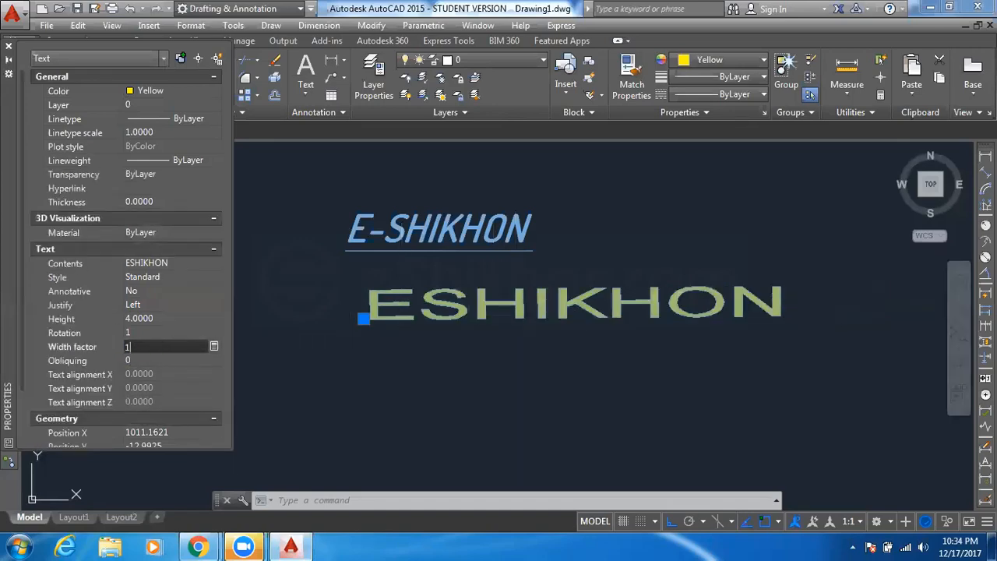
key(Tab)
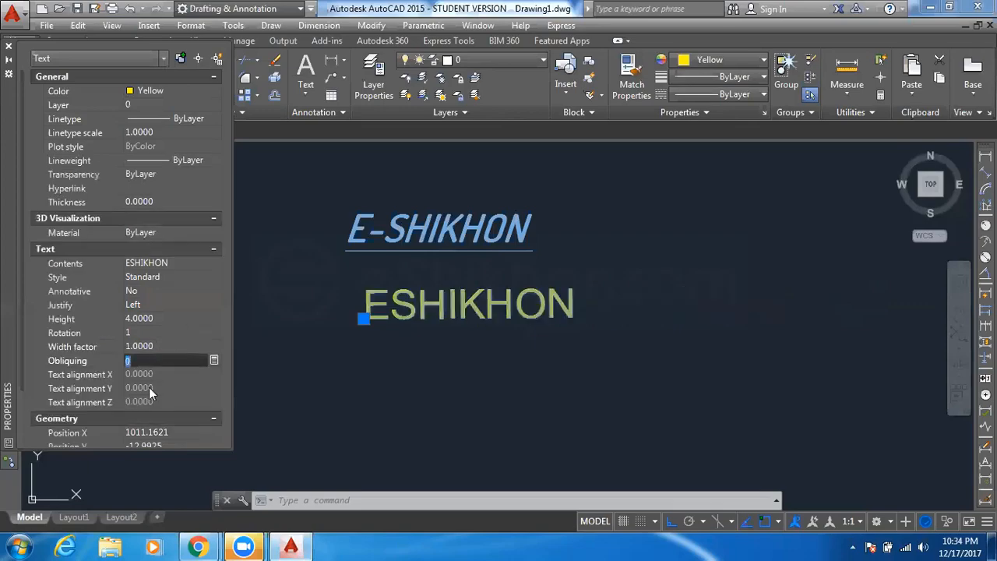
Review the remaining properties of the single-line text and close the Properties palette.
key(Return)
scroll(164, 305, down, 2)
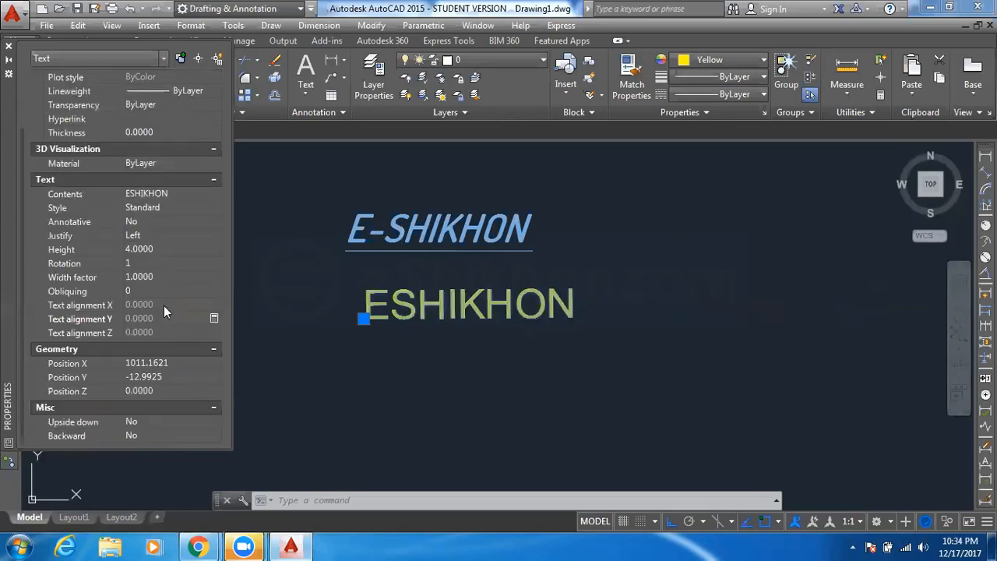
scroll(164, 306, up, 2)
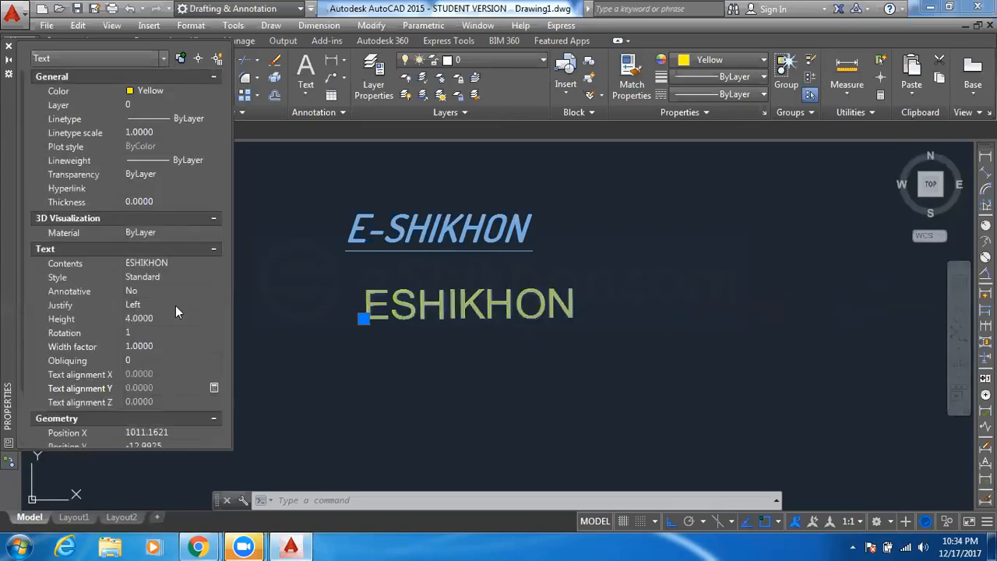
click(9, 48)
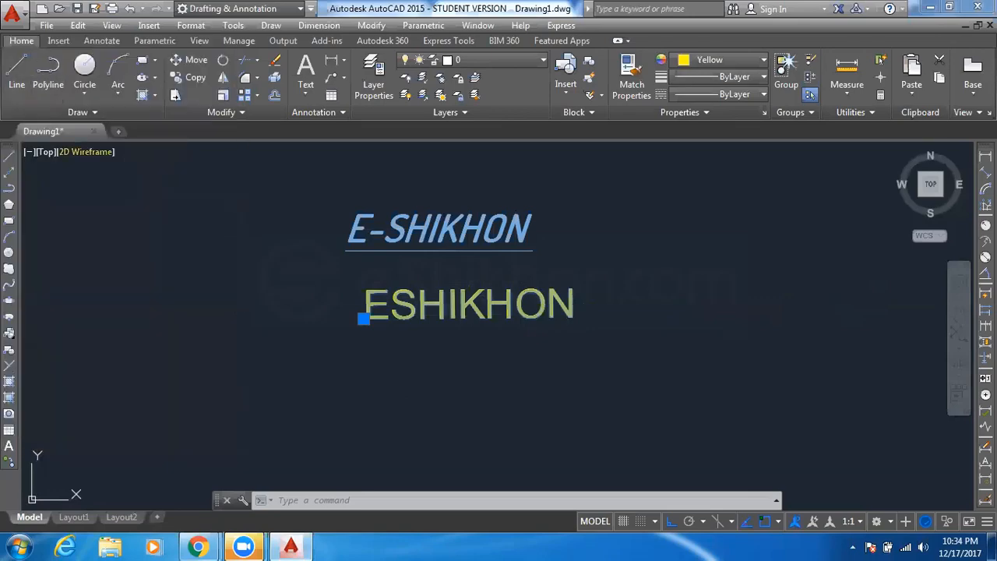
Open the yellow "ESHIKHON" text for in-place editing, and leave it with its wording as is.
double_click(387, 310)
click(419, 305)
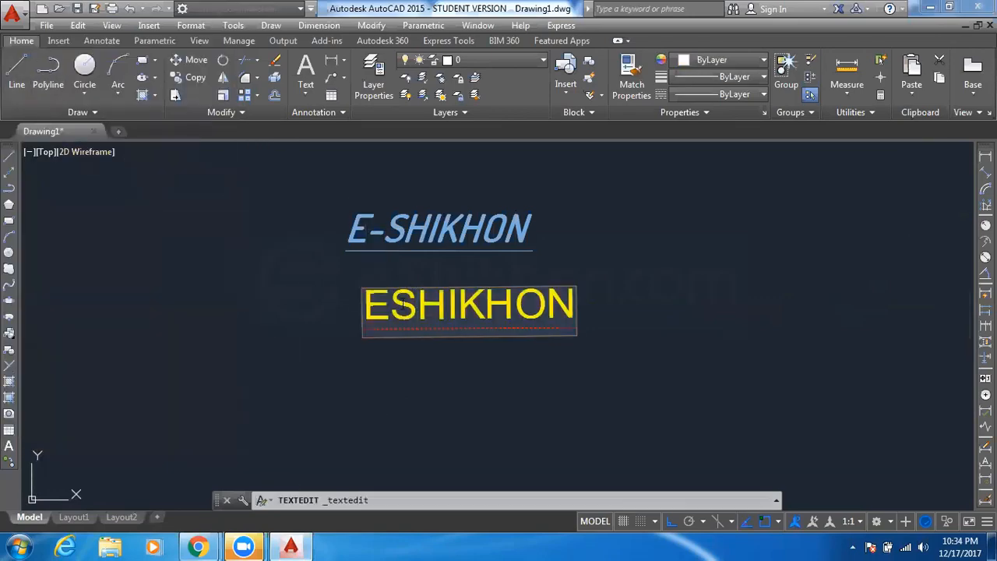
drag(393, 306, 440, 377)
click(425, 364)
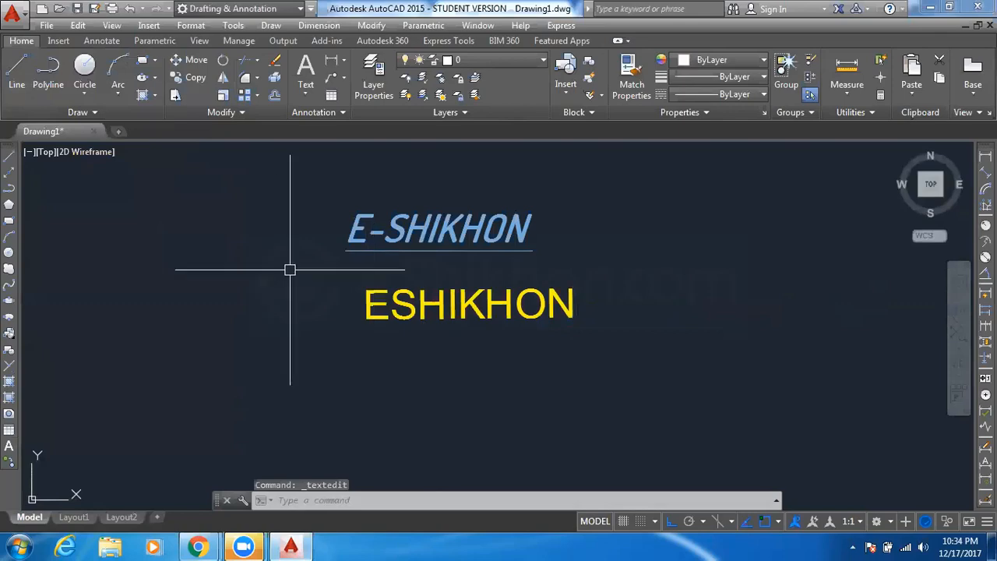
Add three line breaks inside the blue multiline "E-SHIKHON" text, and close its editor.
click(420, 227)
double_click(421, 227)
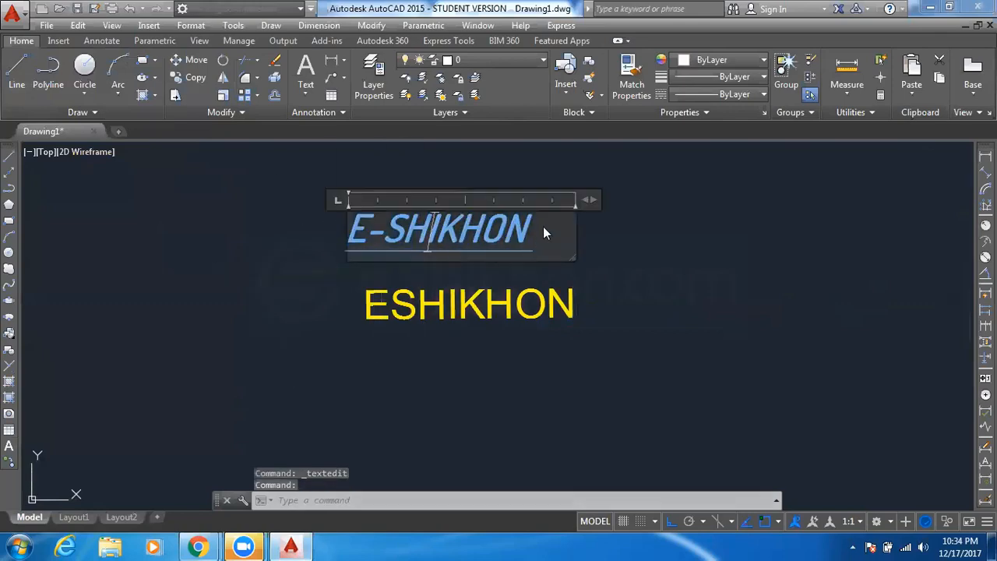
key(Return)
key(Return)
key(Return)
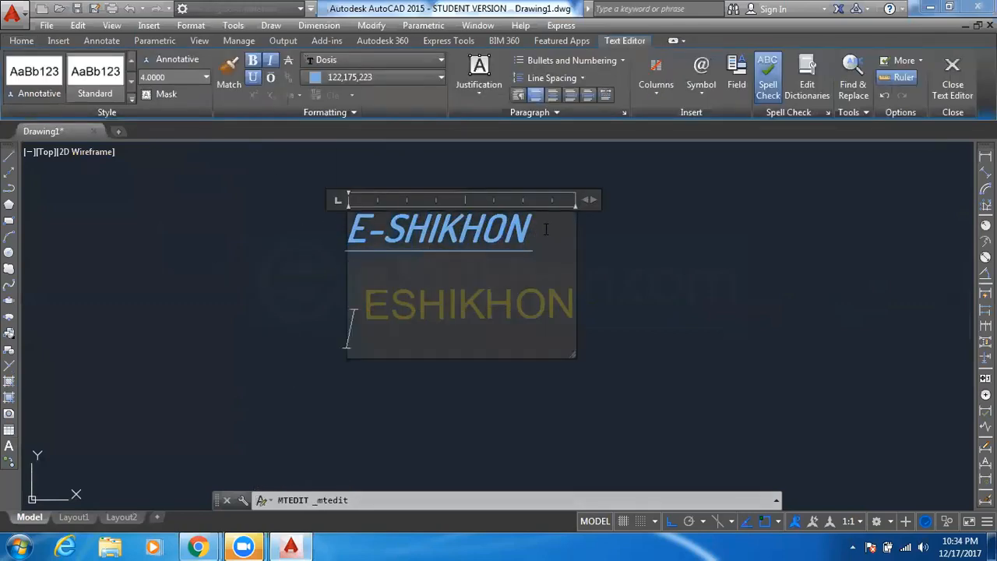
click(329, 214)
click(441, 338)
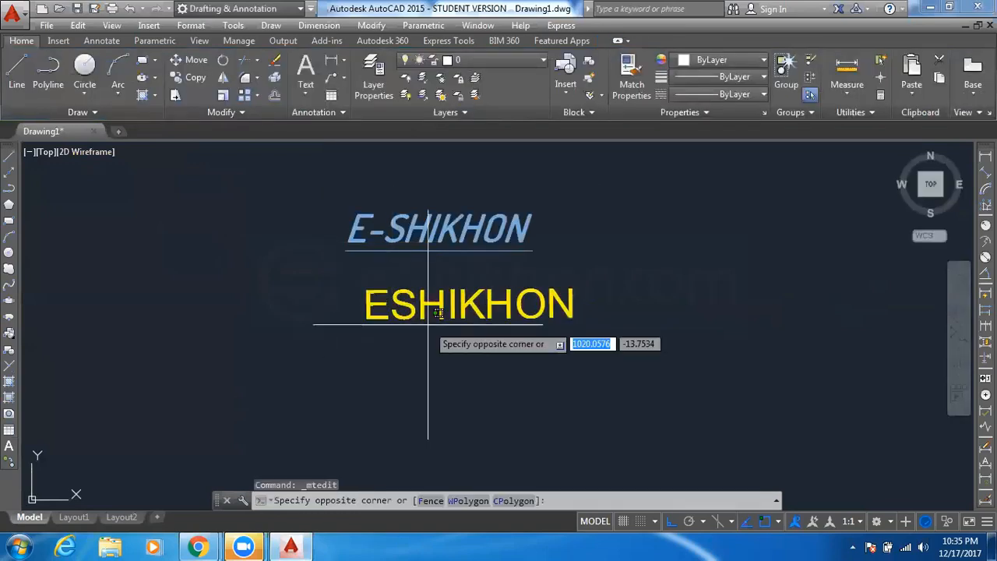
Reopen the yellow single-line "ESHIKHON" text for in-place editing twice, leaving its wording as is each time.
click(363, 314)
double_click(423, 310)
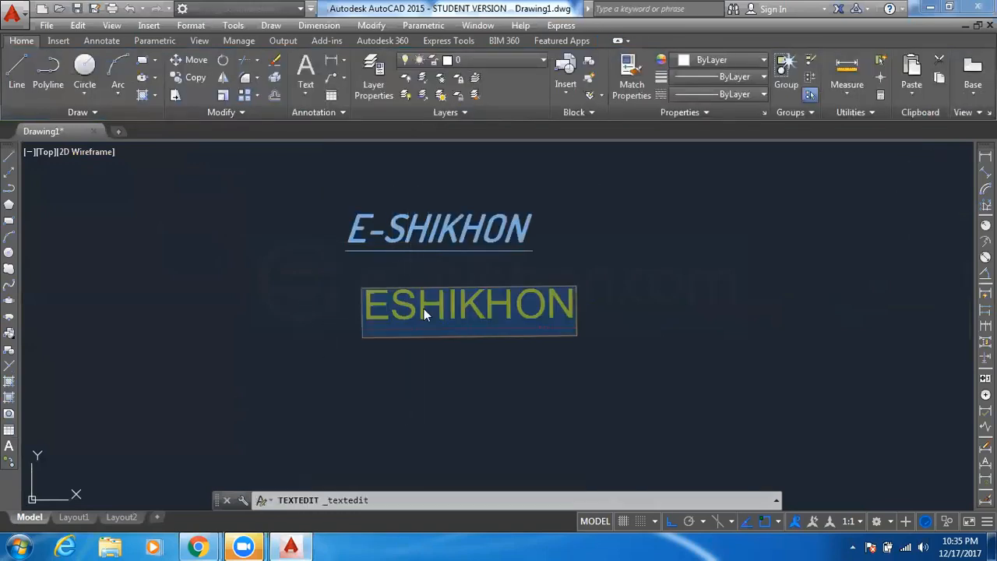
click(571, 308)
key(Escape)
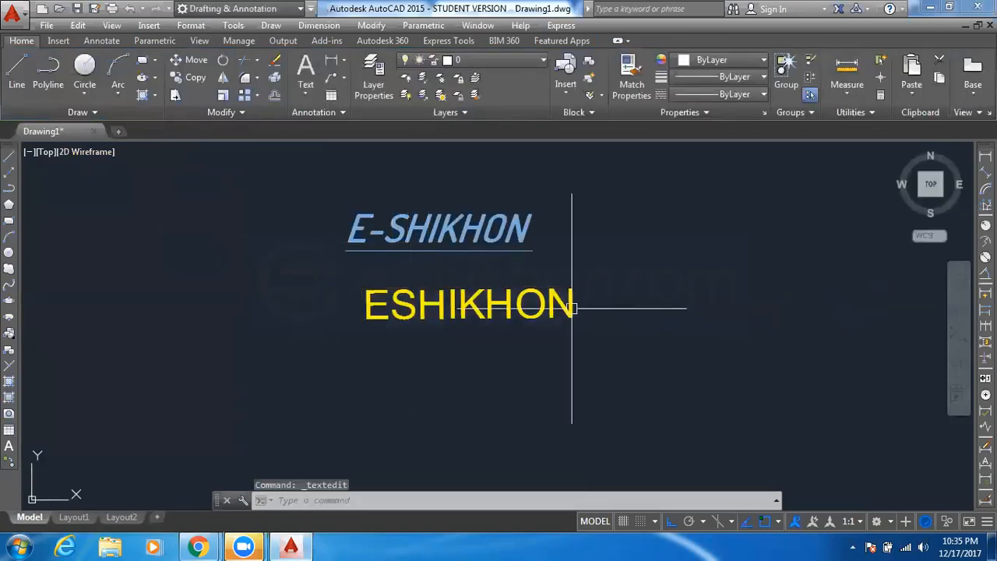
double_click(571, 304)
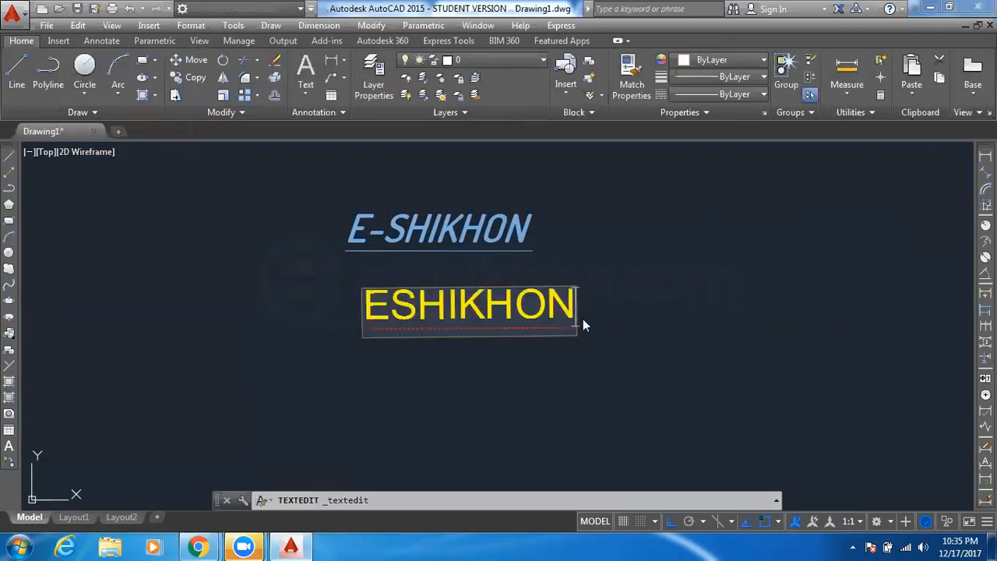
click(225, 327)
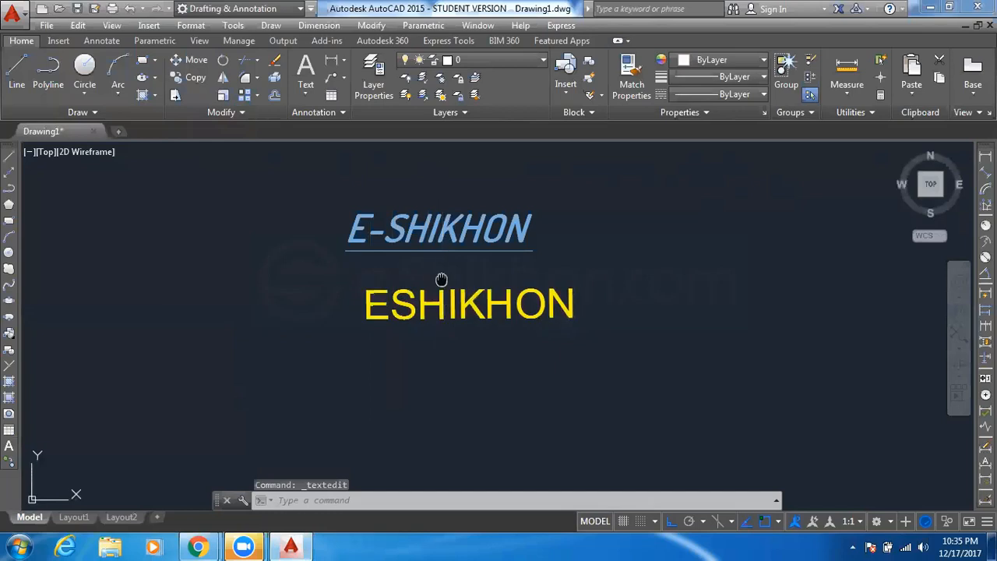
Start a new multiline text in a narrow box beside the two existing "ESHIKHON" texts.
middle_drag(348, 309, 179, 338)
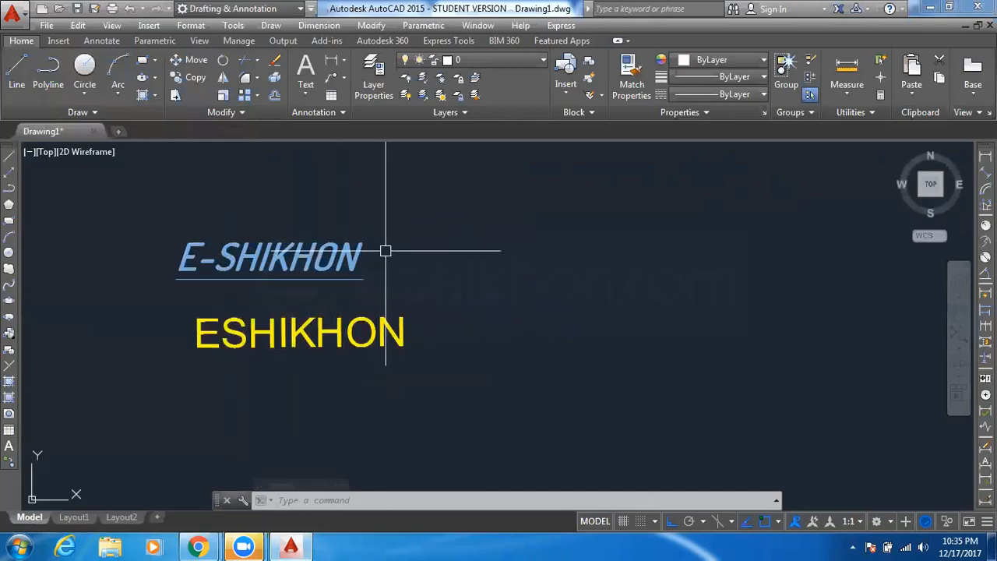
middle_drag(403, 305, 374, 289)
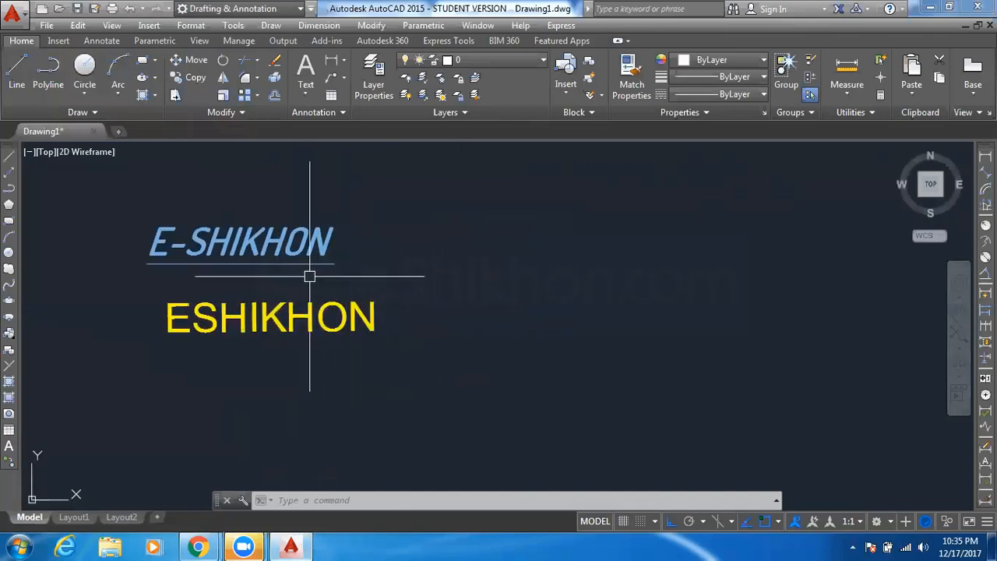
click(8, 446)
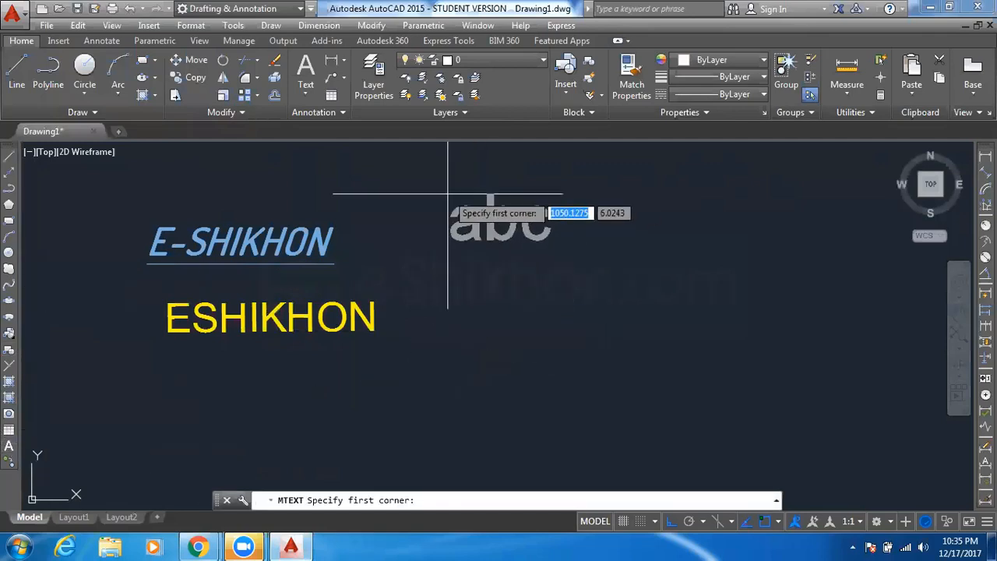
click(448, 195)
click(460, 274)
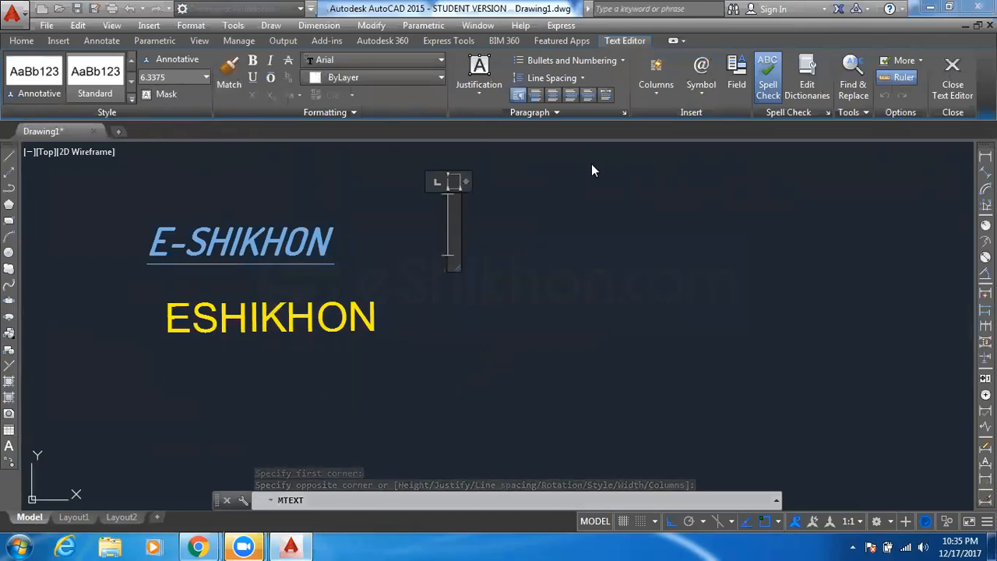
Insert the Degrees, Plus/Minus, Diameter and Boundary Line symbols into the new multiline text.
click(698, 87)
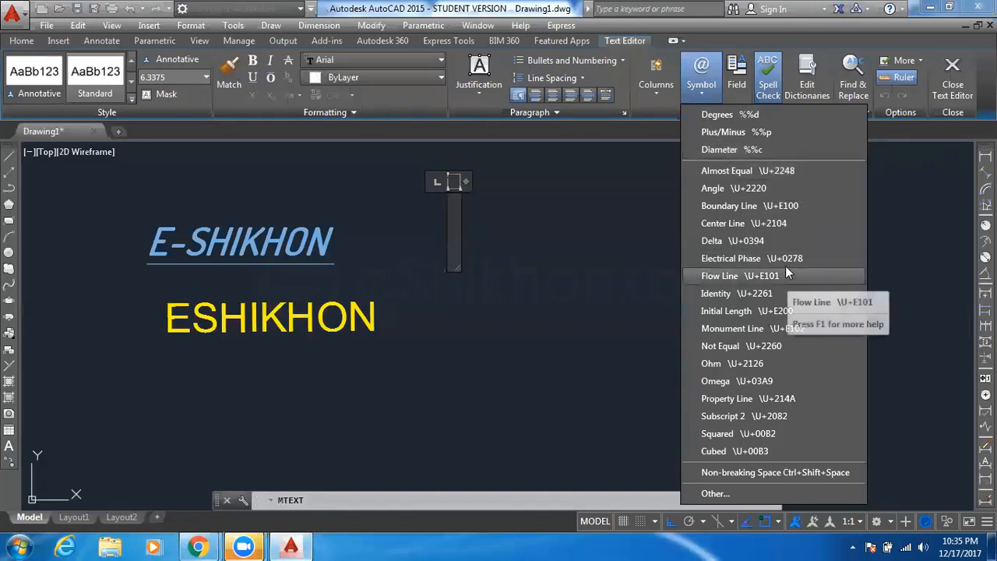
click(759, 115)
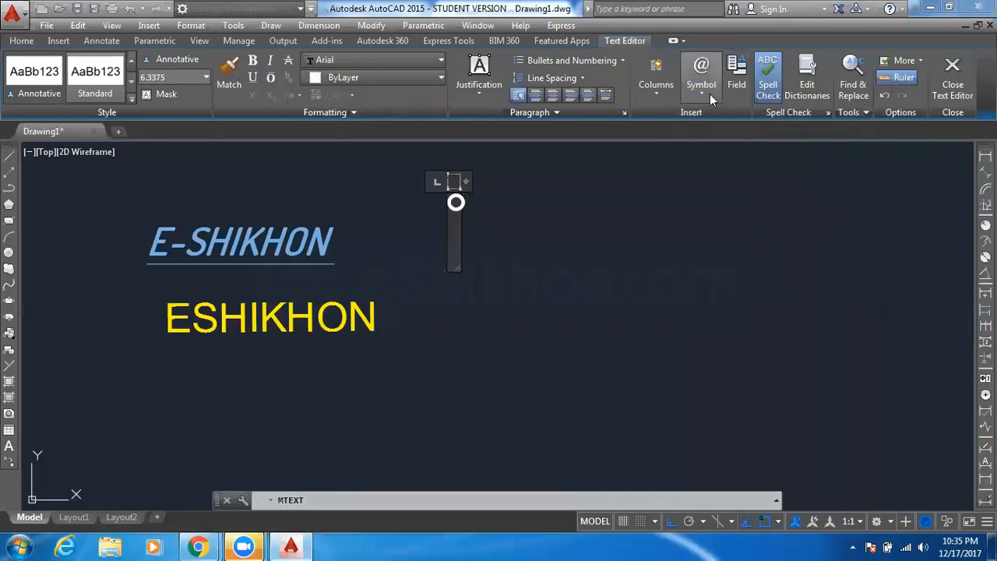
click(701, 82)
click(737, 132)
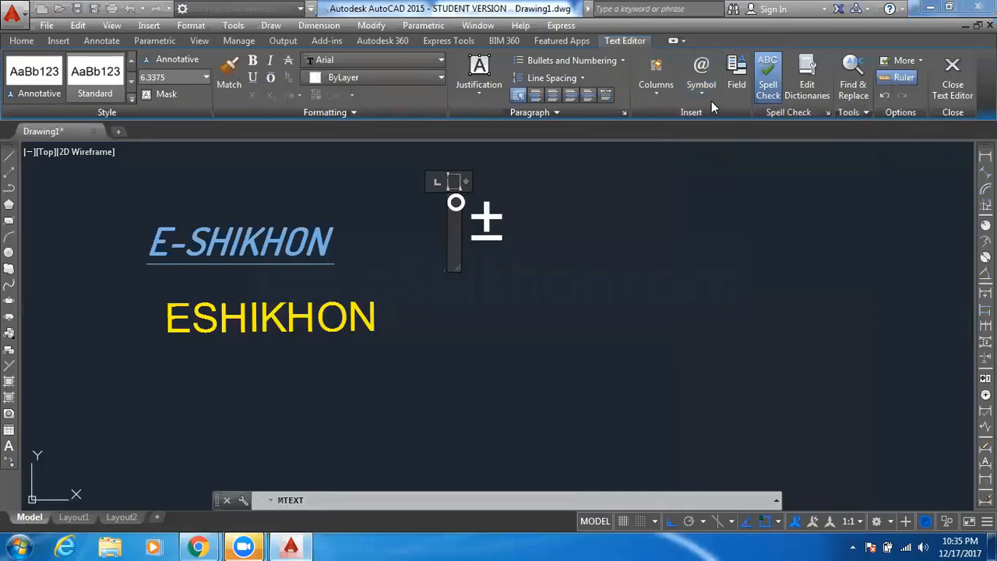
click(710, 94)
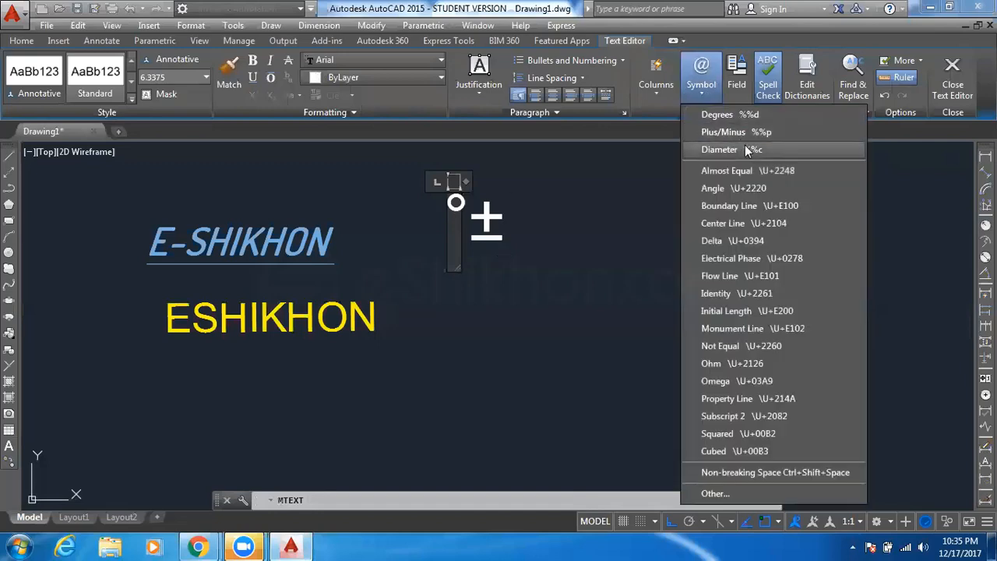
click(745, 148)
click(708, 99)
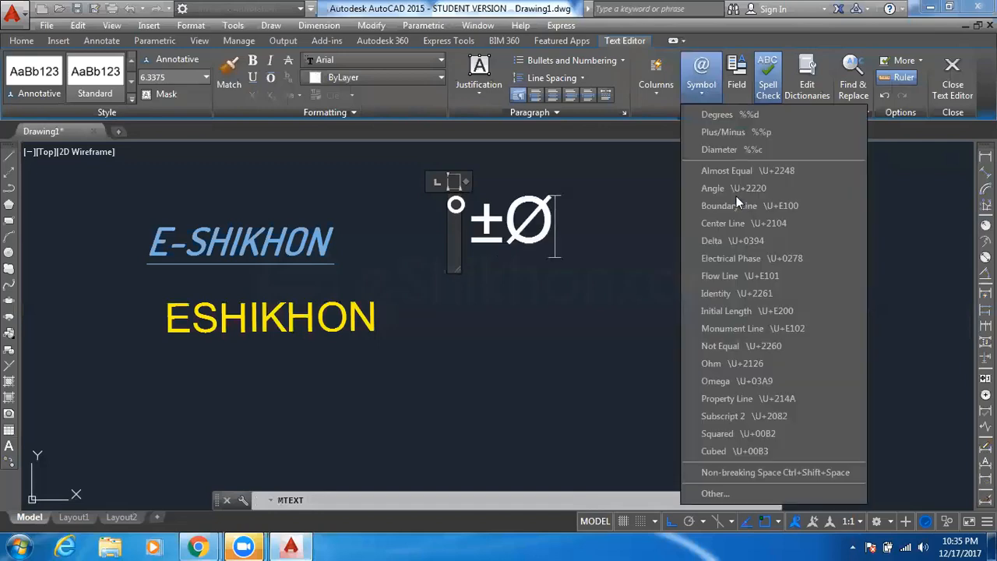
click(737, 205)
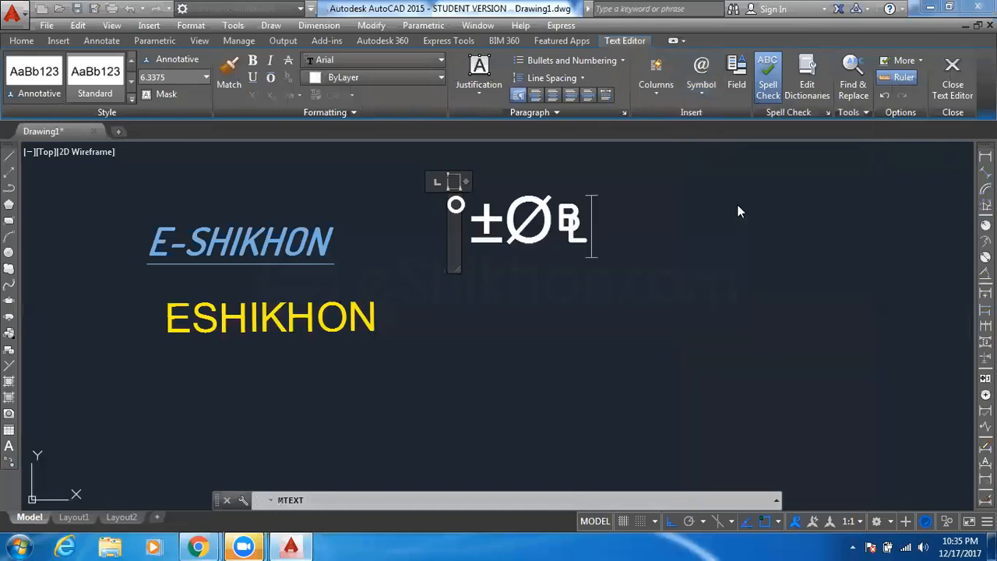
Browse the Arial characters in the Character Map for other symbols, close it, and leave the text editor.
click(708, 94)
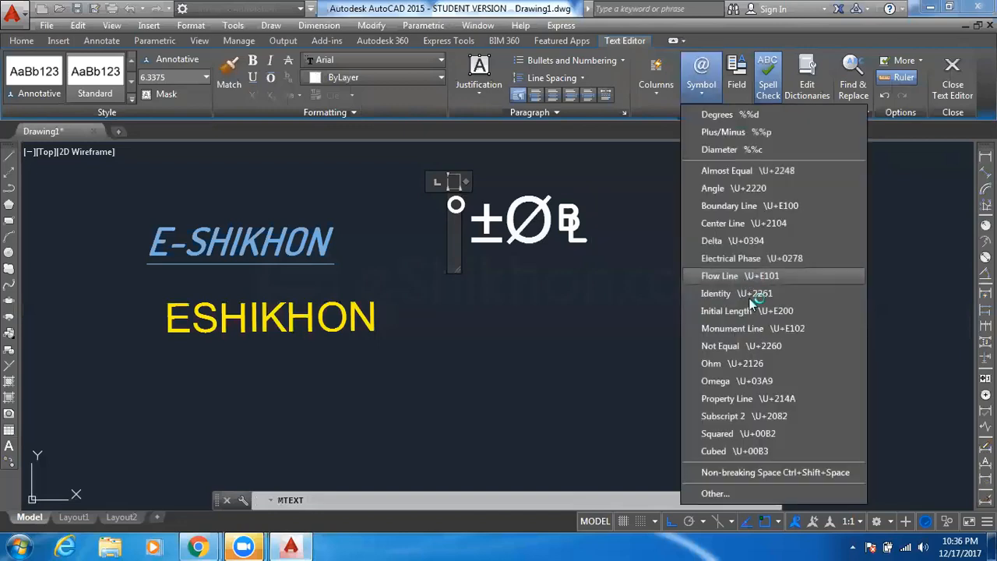
click(709, 493)
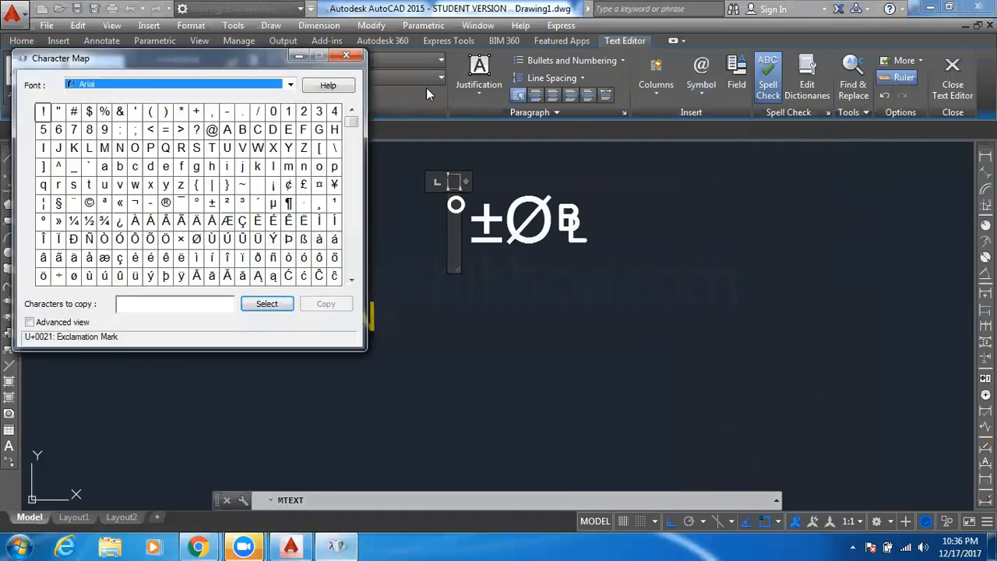
drag(195, 58, 353, 75)
drag(511, 139, 510, 195)
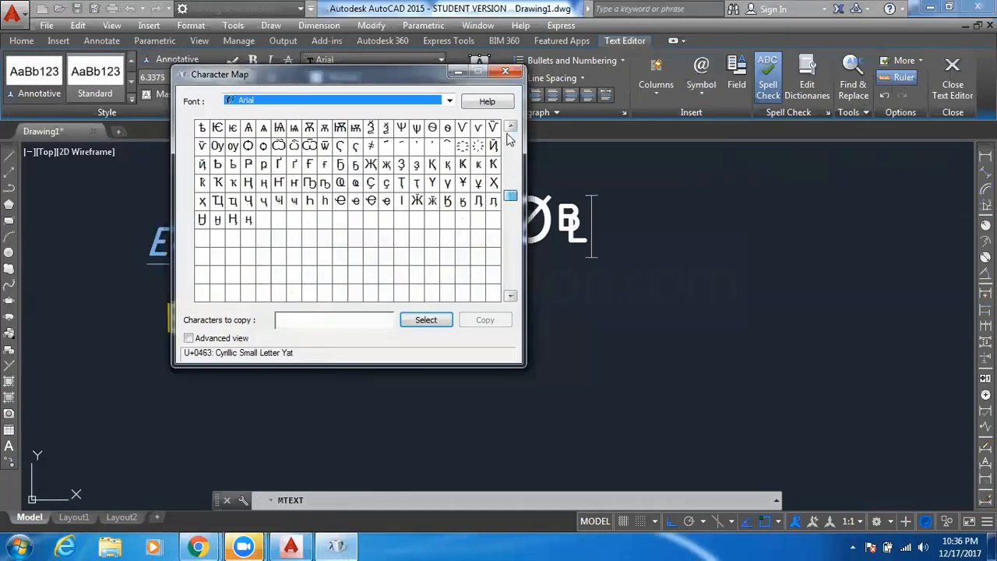
click(503, 73)
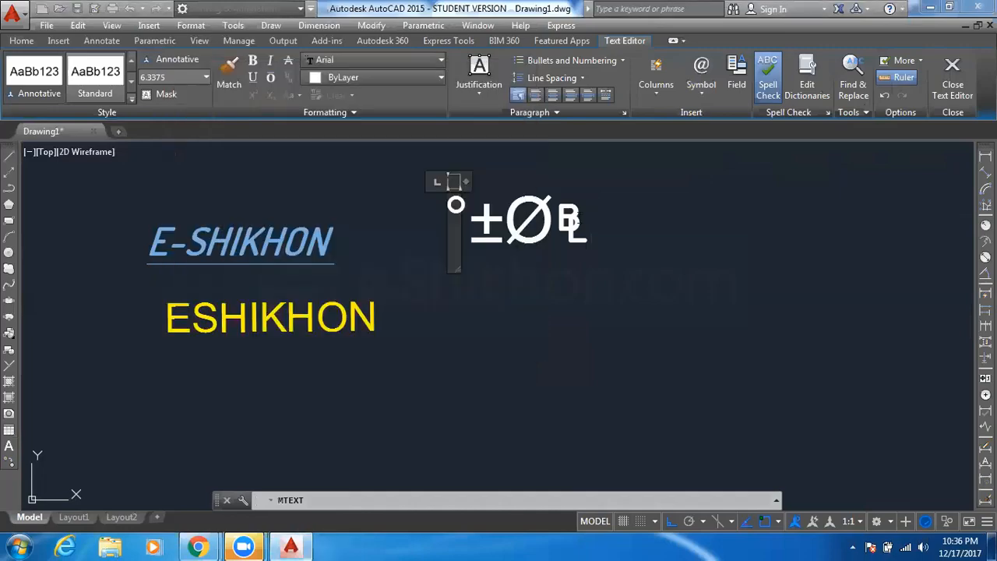
click(592, 226)
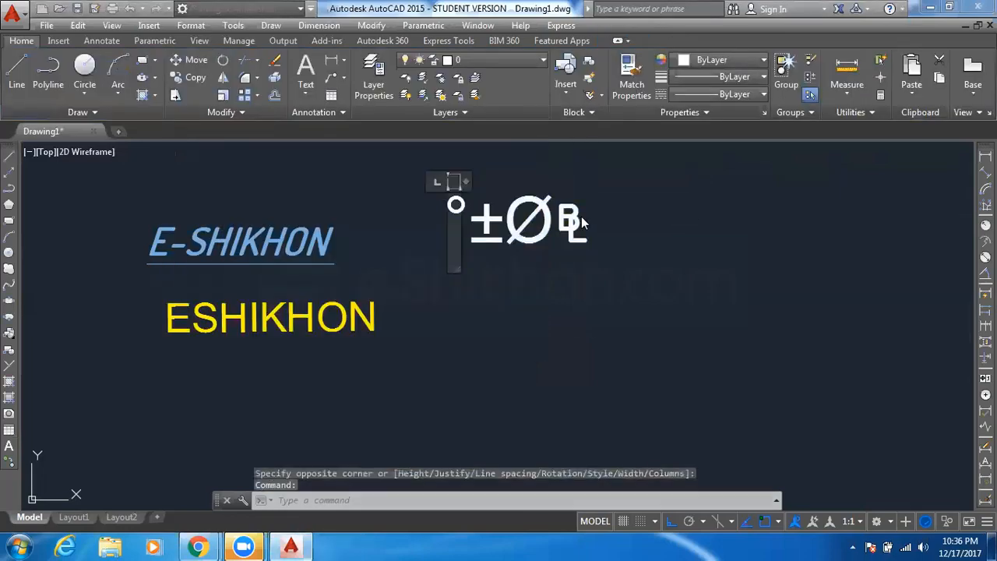
Reopen the symbol text, review the symbol codes, and delete all four symbols from it.
double_click(479, 201)
key(ctrl+a)
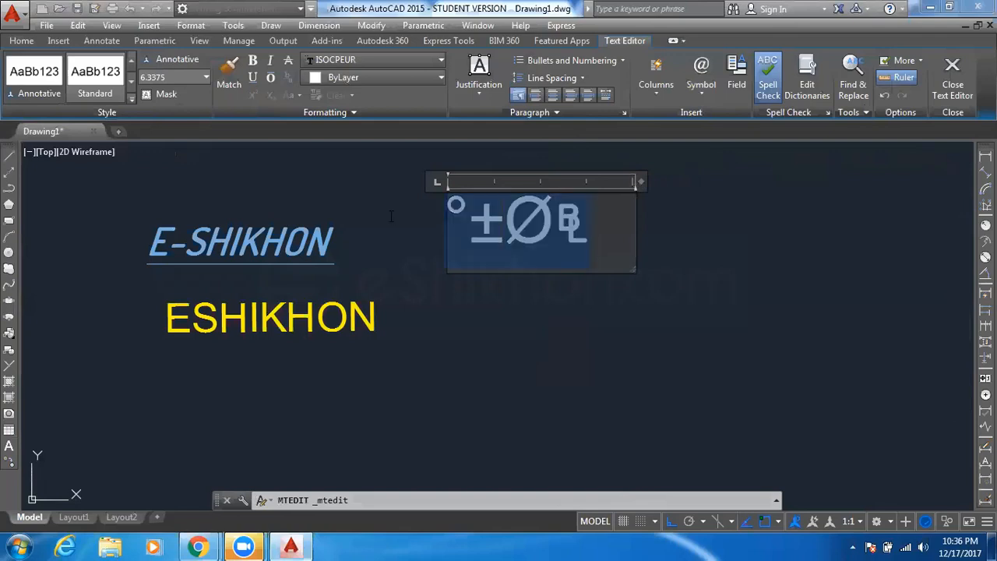
click(696, 92)
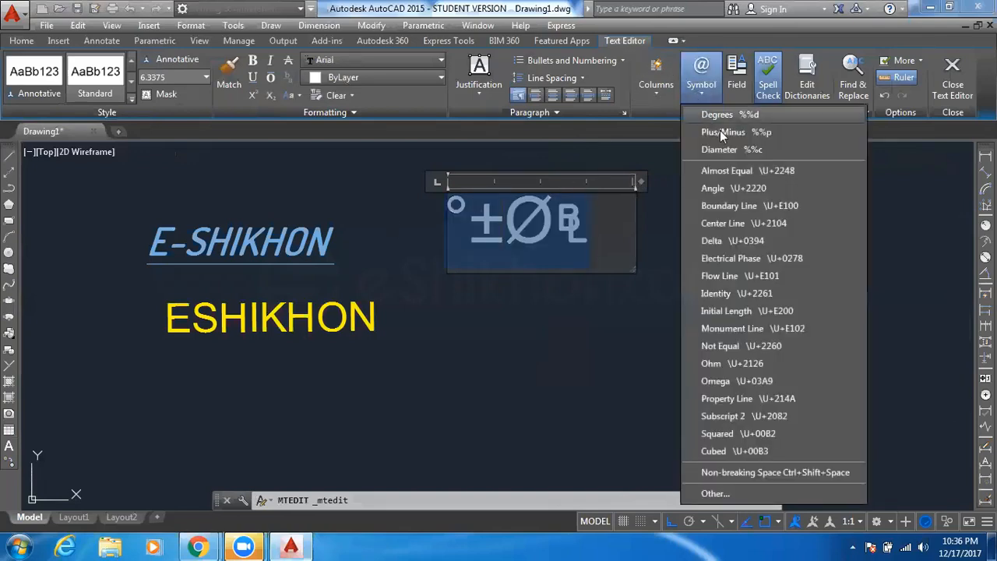
click(613, 231)
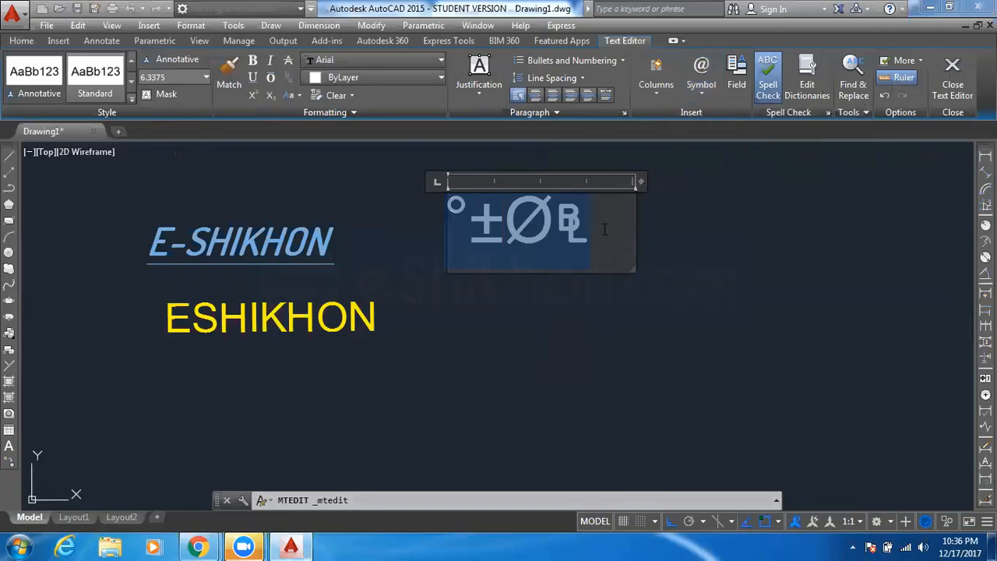
click(596, 221)
drag(596, 222, 439, 212)
key(Delete)
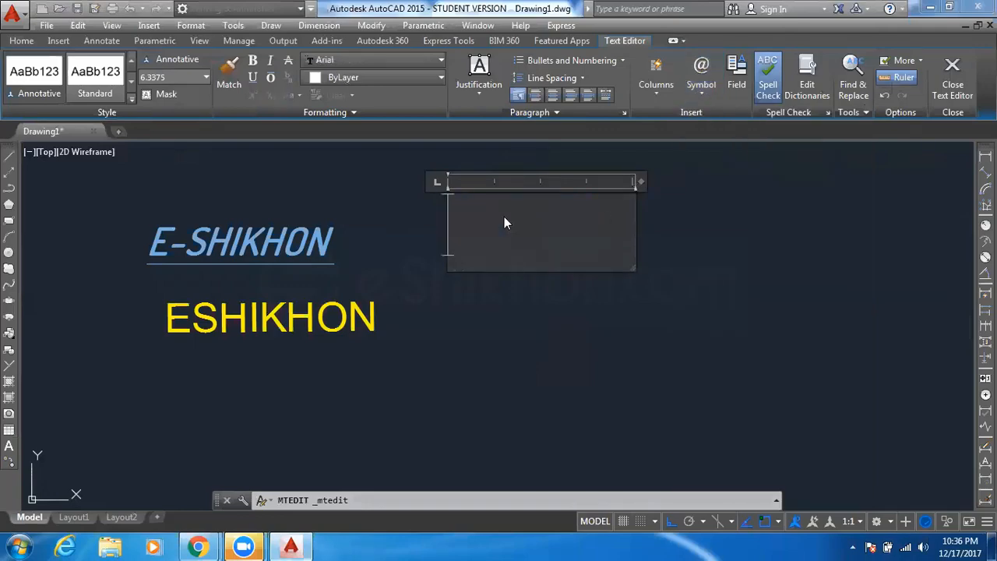
Enter two diameter symbols and a degree symbol in the multiline text using the codes %%c, %%c and %%d.
text(%)
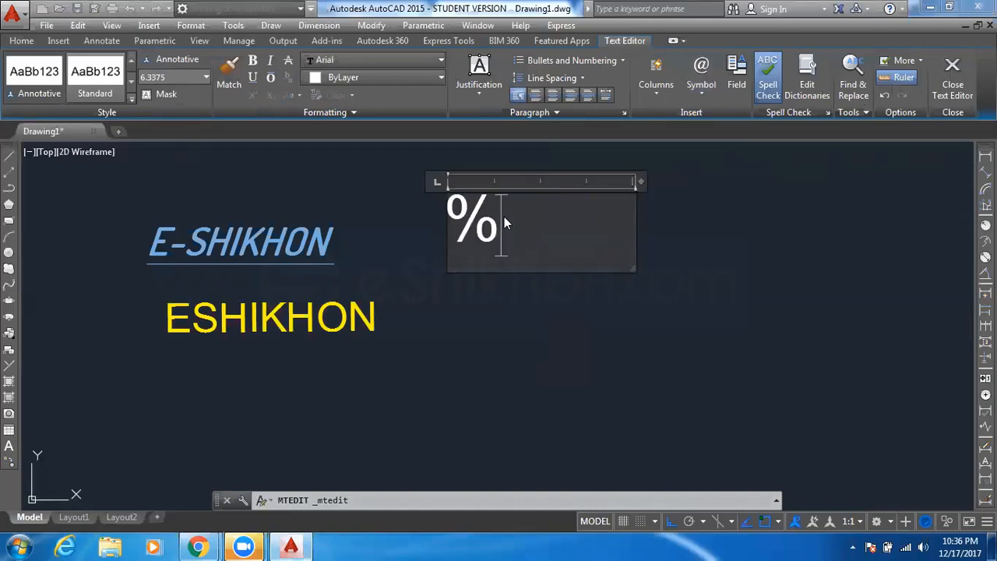
text(%c)
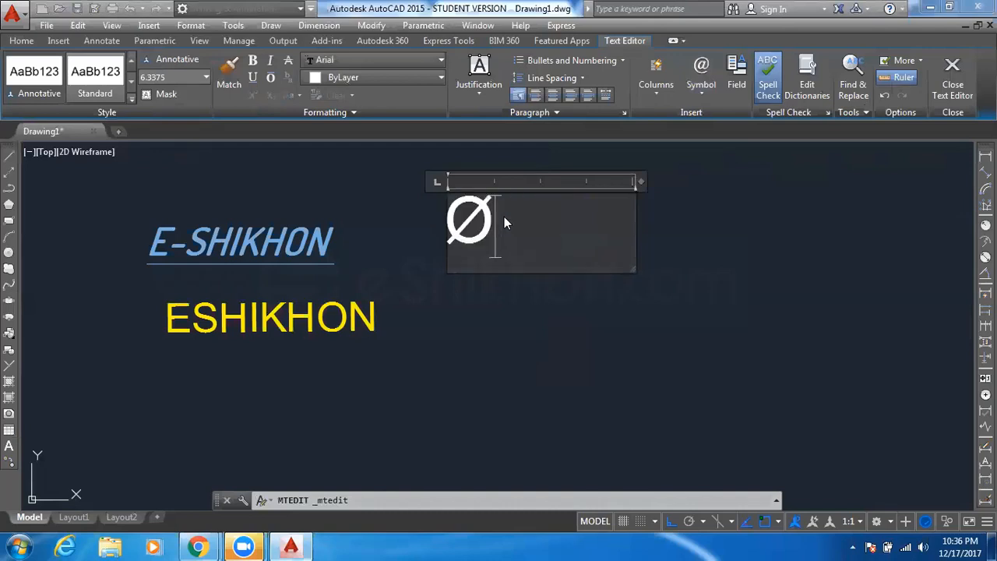
text(%%)
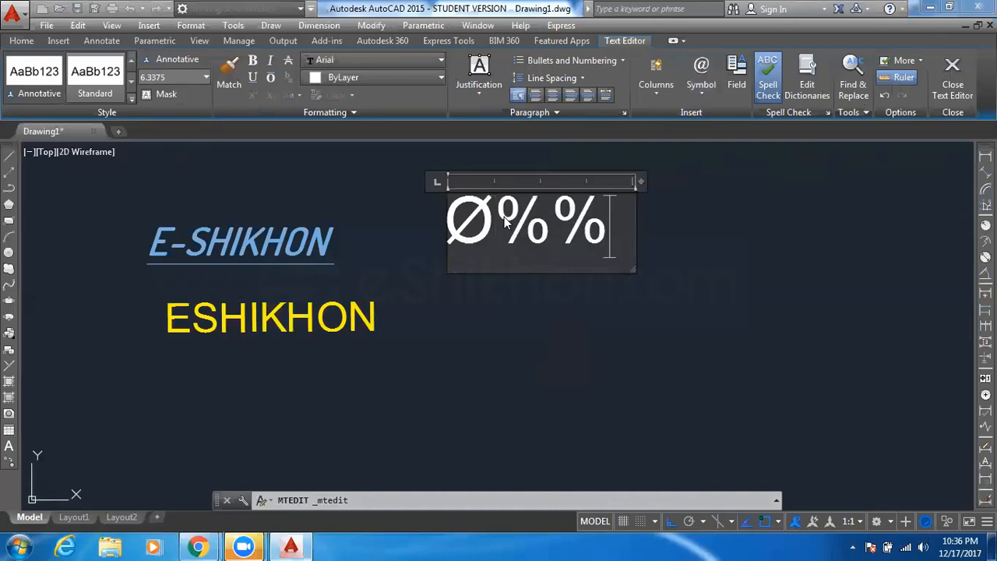
text(c)
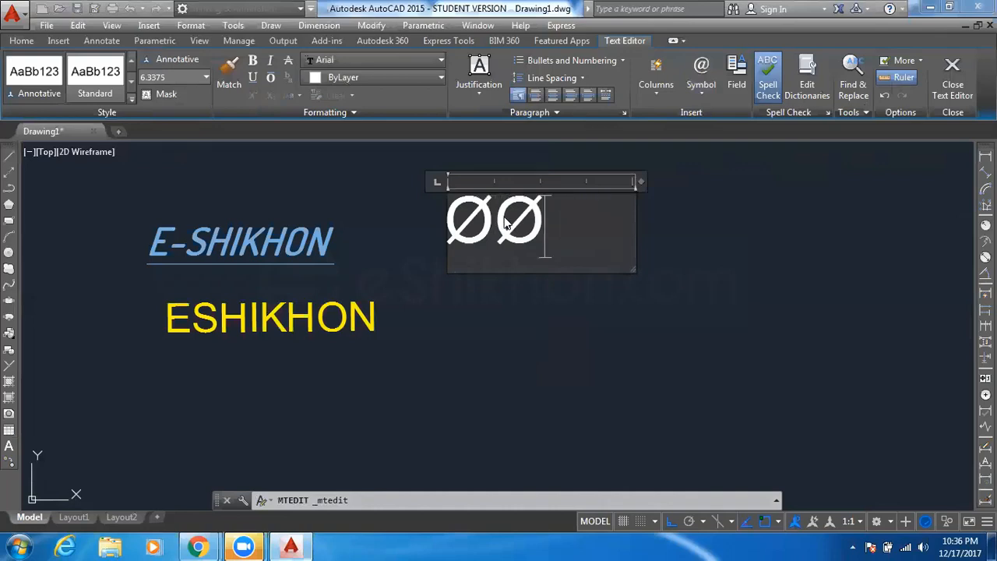
text(%%)
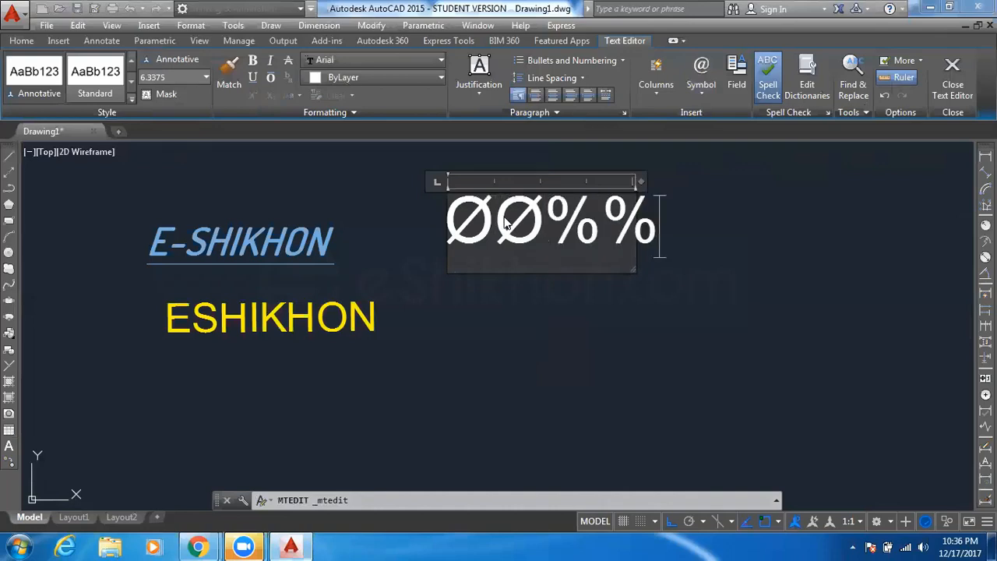
text(d)
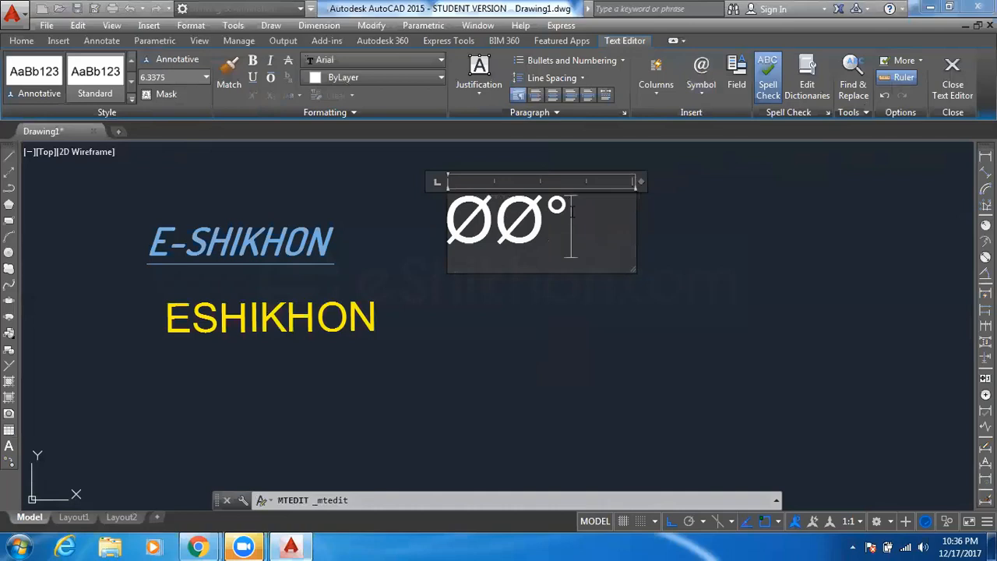
Highlight the entered symbols, close the text editor, and select the symbol text object in the drawing.
drag(576, 206, 459, 199)
drag(556, 208, 453, 205)
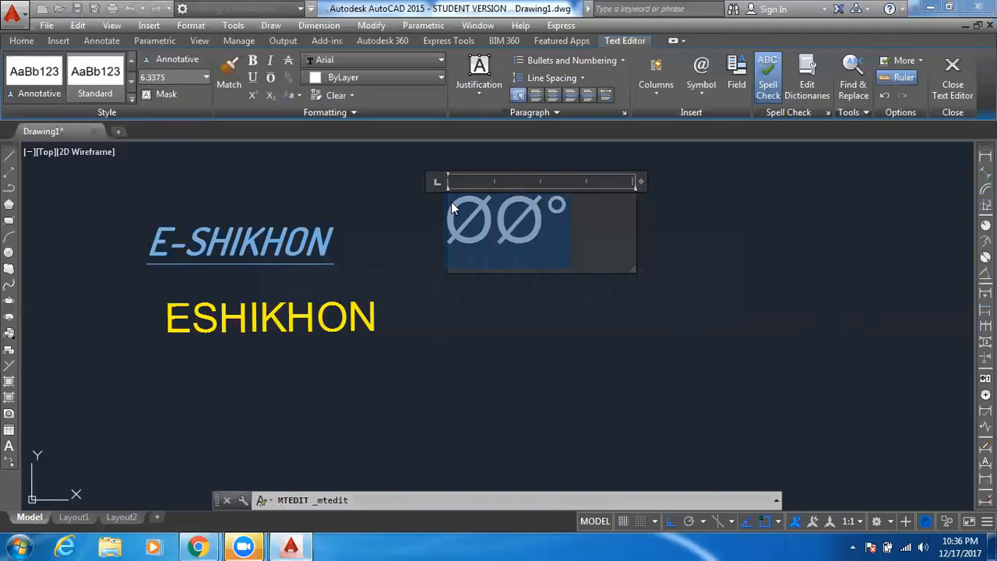
click(503, 222)
drag(601, 222, 461, 210)
click(411, 212)
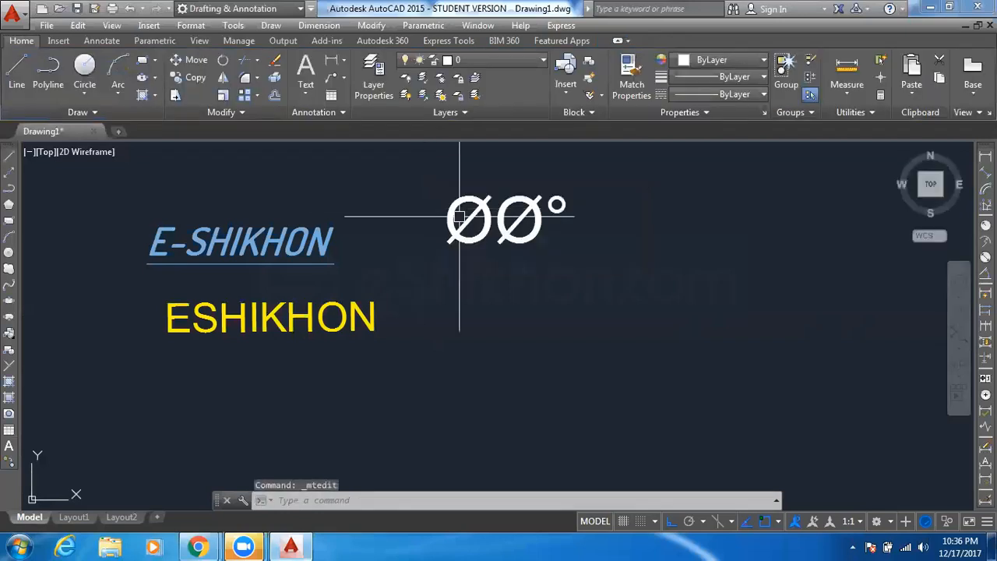
click(497, 240)
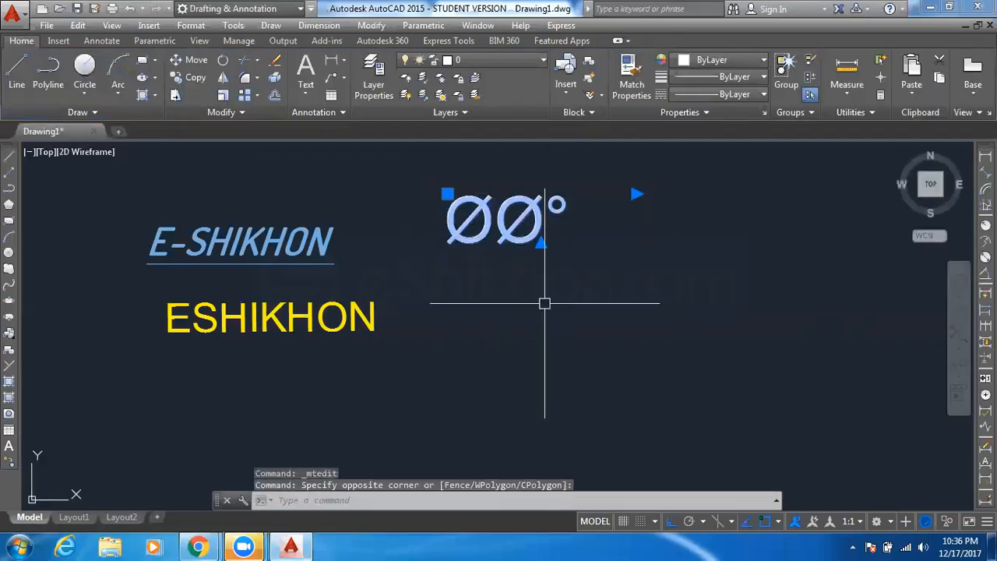
Reopen the diameter and degree symbol text for editing and review the list of insertable symbols with their codes.
scroll(447, 286, down, 3)
scroll(447, 286, down, 6)
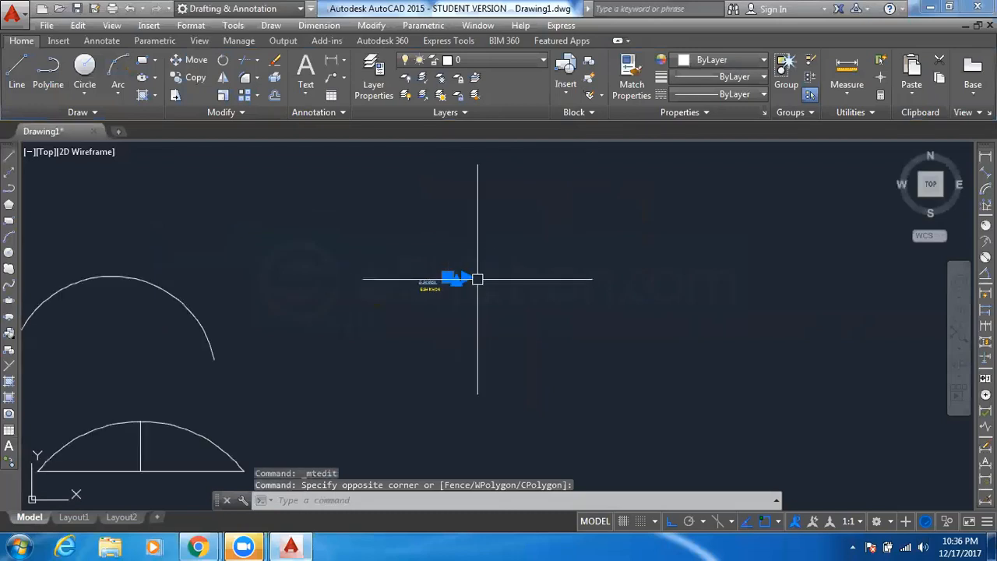
middle_drag(477, 279, 506, 223)
scroll(511, 221, up, 2)
scroll(400, 178, up, 4)
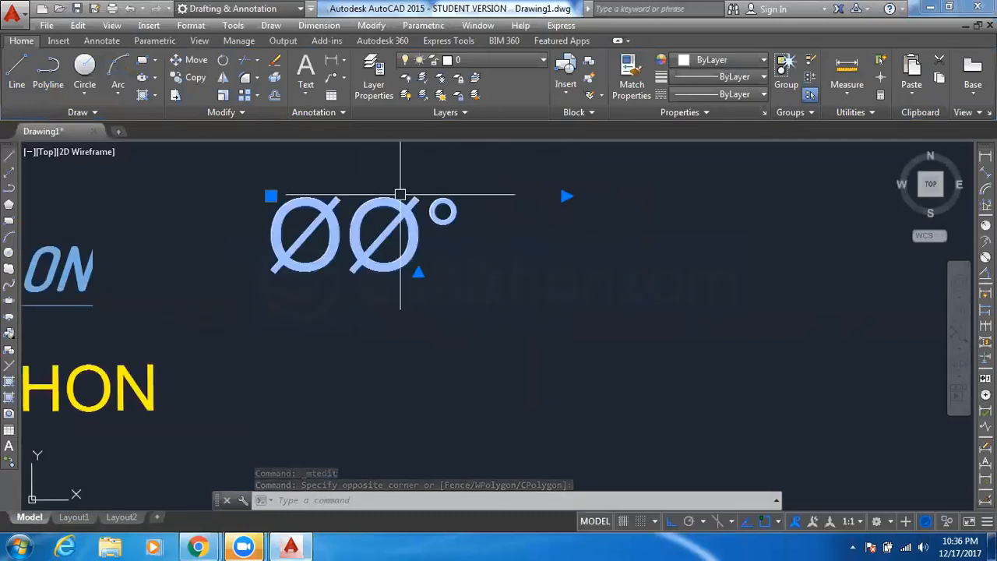
scroll(501, 198, down, 2)
middle_drag(413, 232, 414, 211)
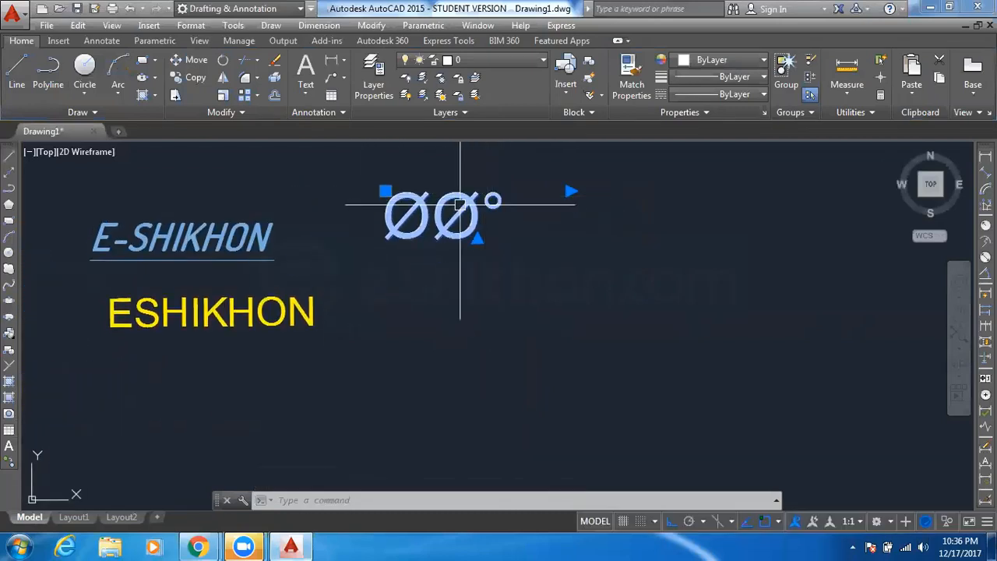
double_click(486, 218)
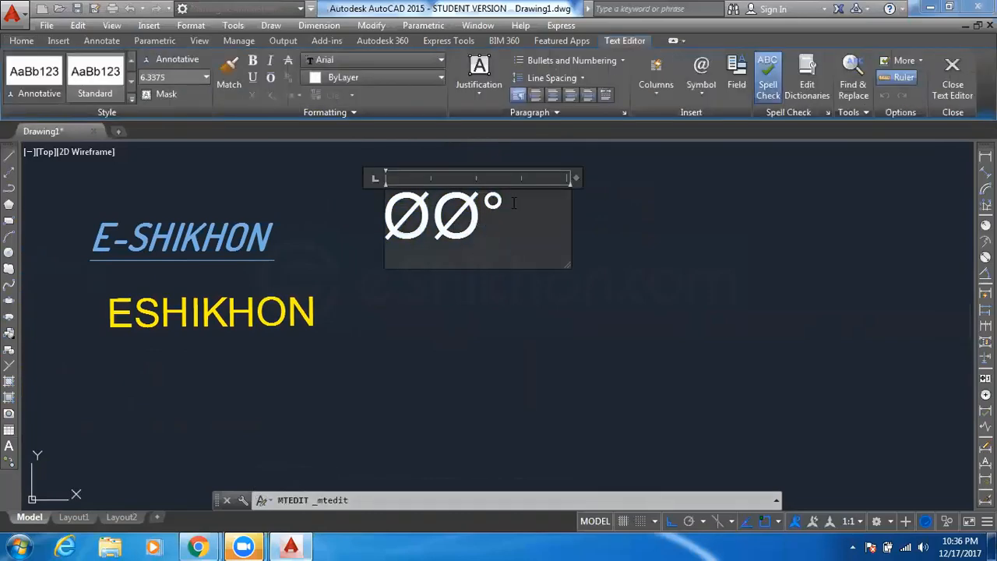
click(702, 87)
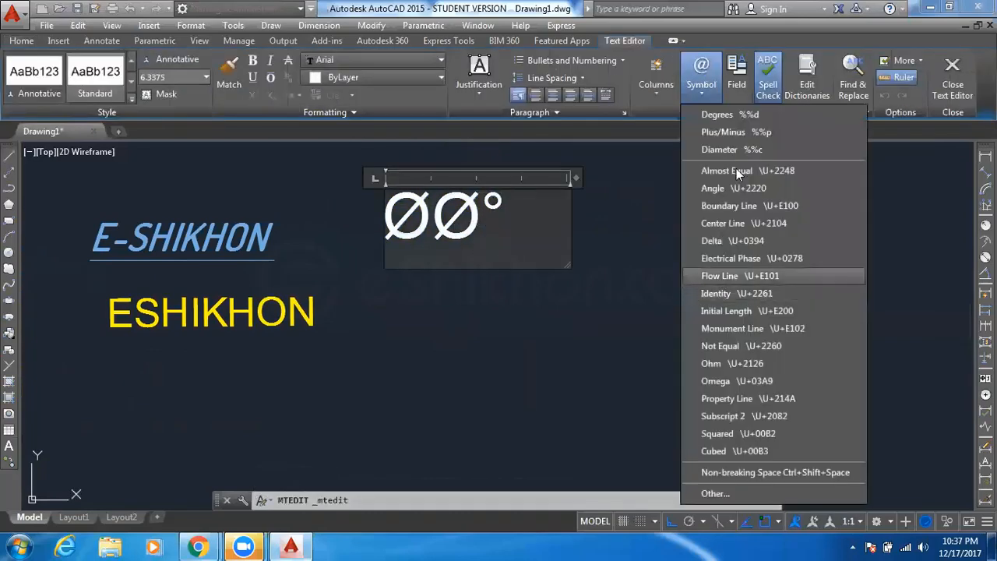
click(536, 220)
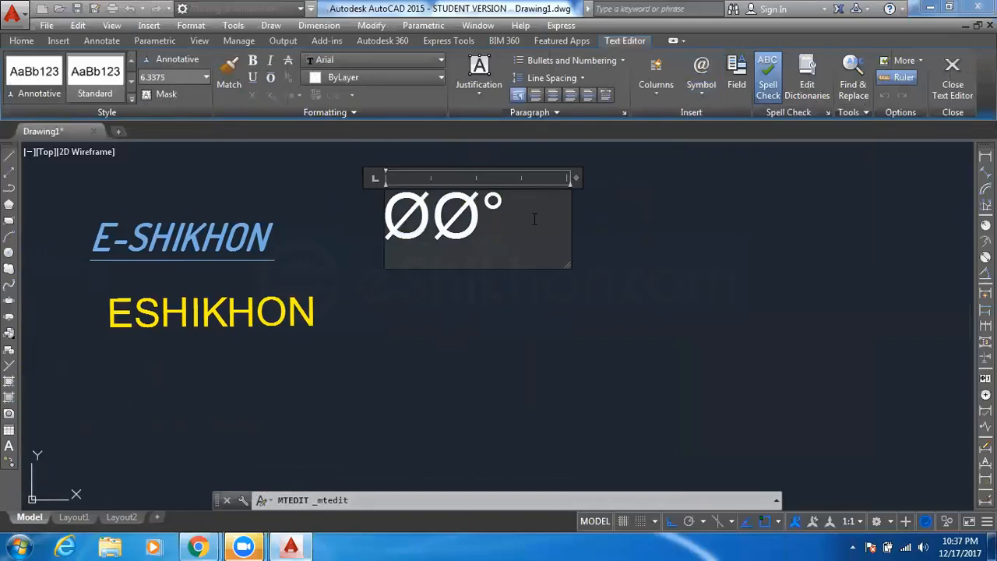
click(702, 88)
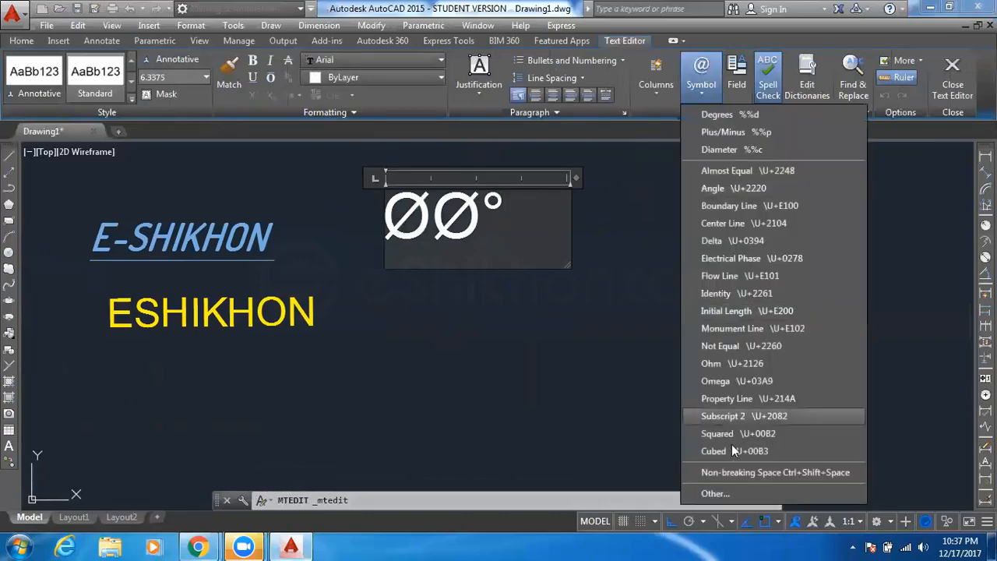